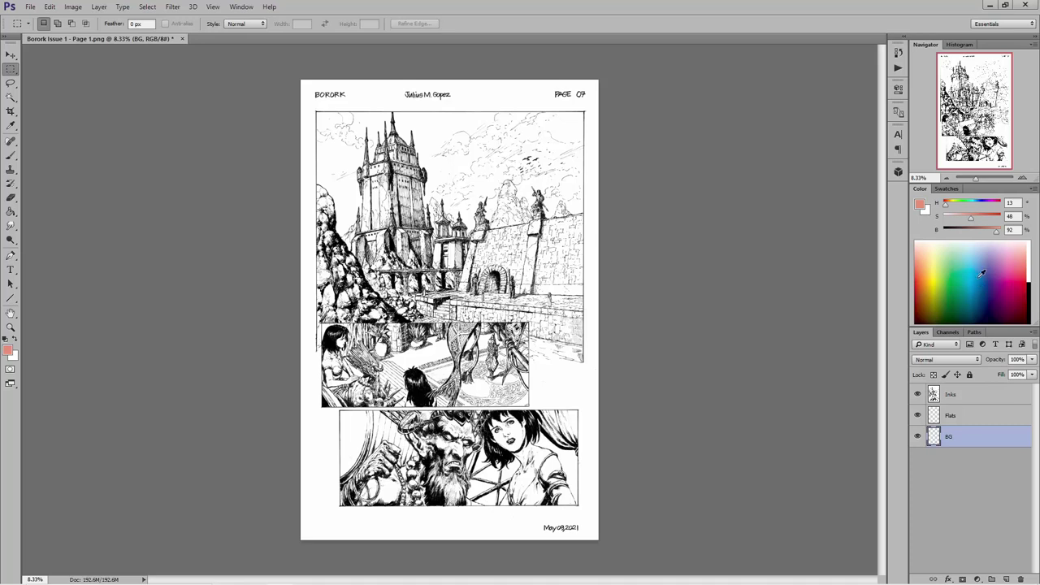
- Set the foreground colour to a muted blue with hue 207, saturation 52 and brightness 62
left_click_drag(980, 278, 974, 292)
left_click_drag(999, 216, 977, 218)
left_click(980, 236)
left_click_drag(976, 219, 973, 213)
left_click(976, 205)
- Select the bottom panel's rectangle on the BG layer, fill it with the foreground blue at 100% opacity, and deselect
left_click_drag(339, 411, 579, 506)
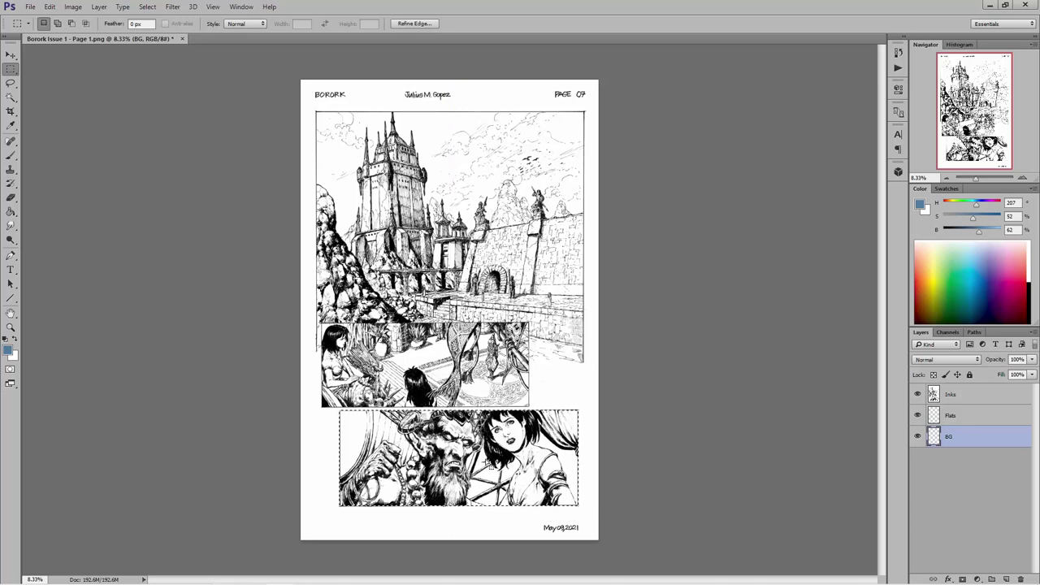
right_click(486, 231)
left_click(511, 383)
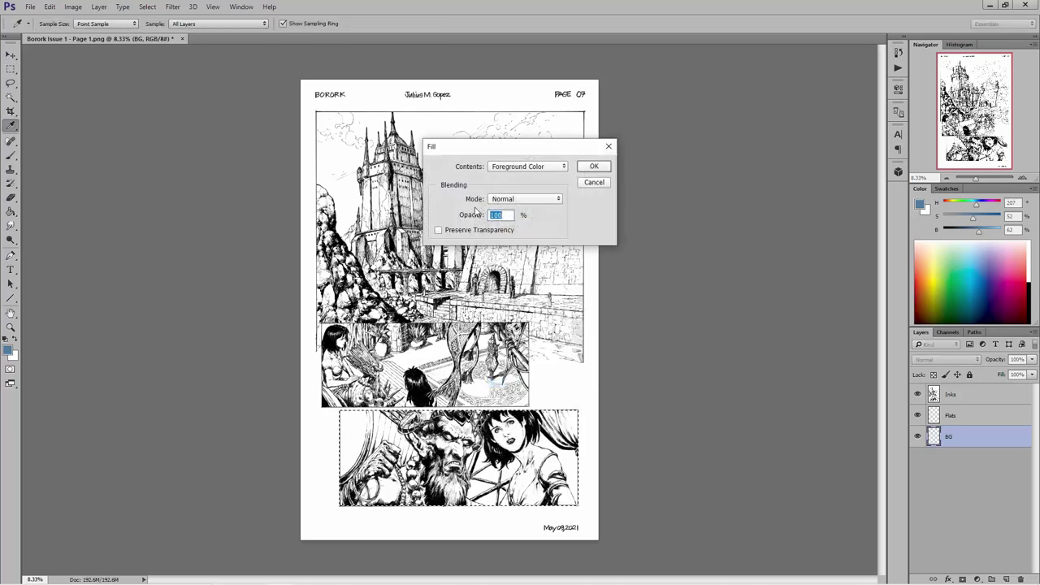
left_click(594, 166)
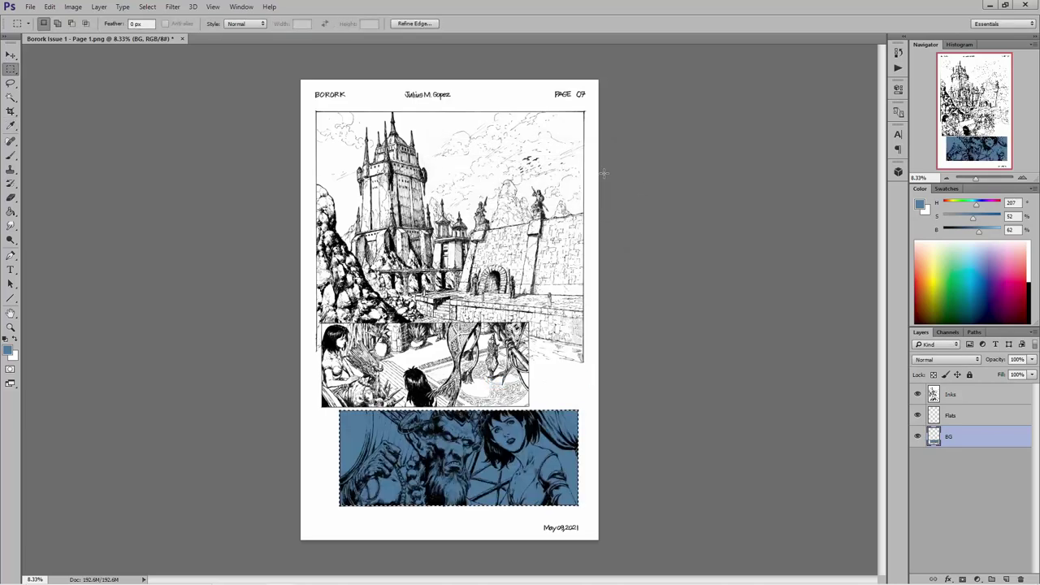
key("ctrl+d")
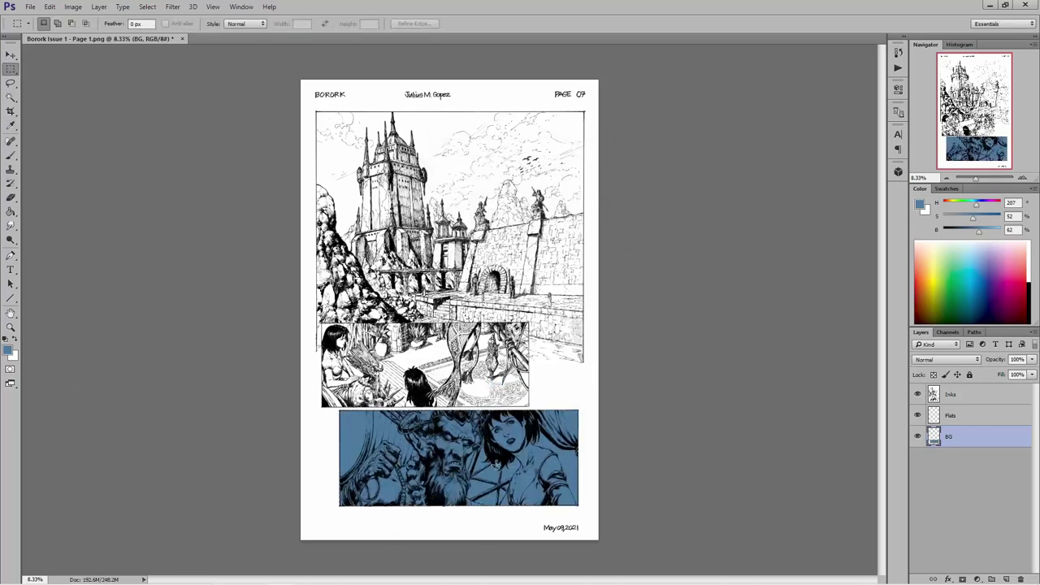
- Add a new layer and place it beneath the BG layer
left_click(10, 327)
left_click(500, 498)
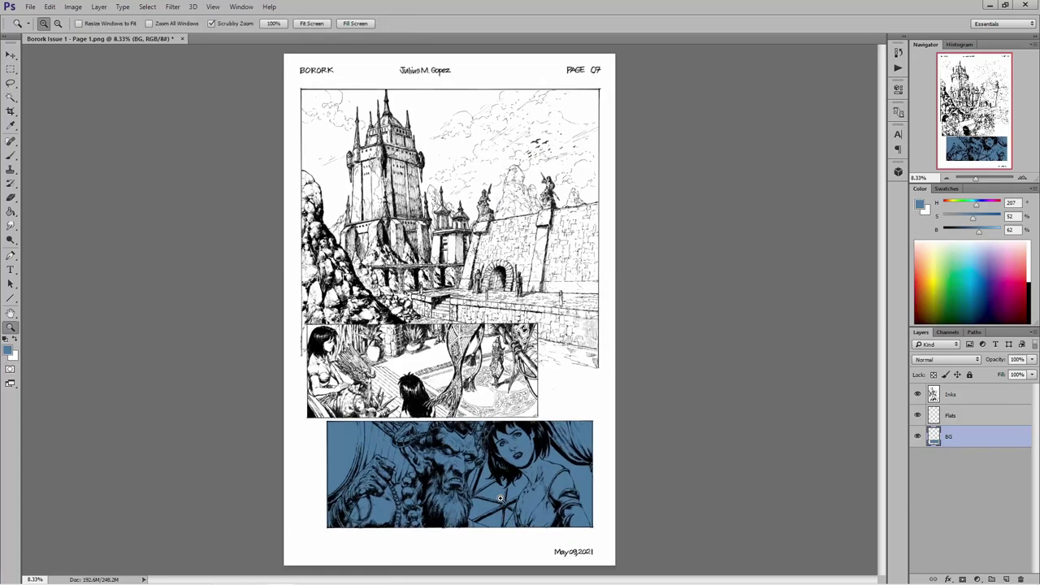
left_click(510, 501)
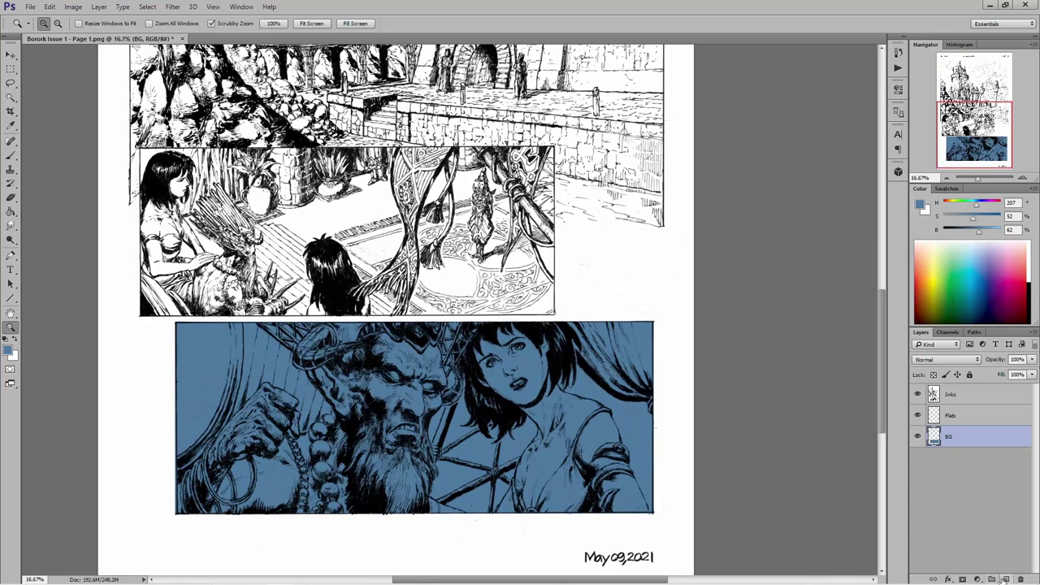
left_click(1006, 579)
left_click_drag(956, 447, 961, 471)
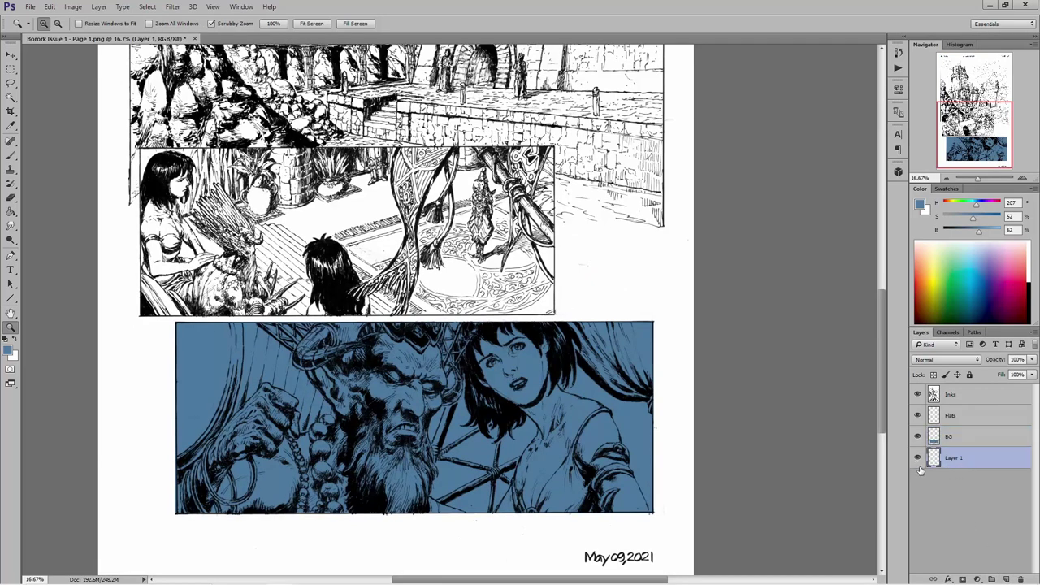
- Fill the new layer with dark slate blue, #37444f, using the Paint Bucket
left_click(10, 210)
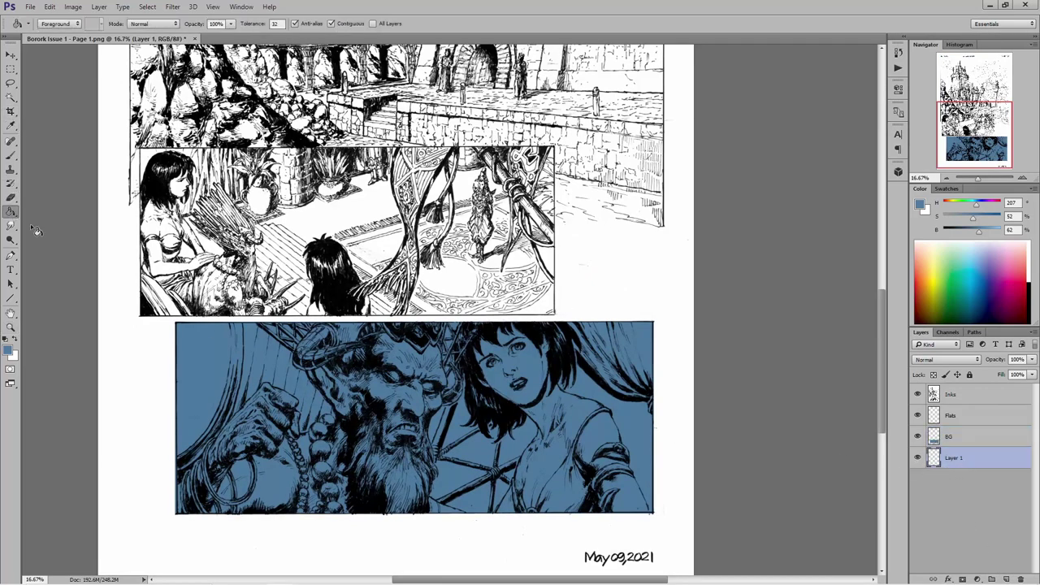
left_click(7, 354)
left_click_drag(794, 470, 770, 485)
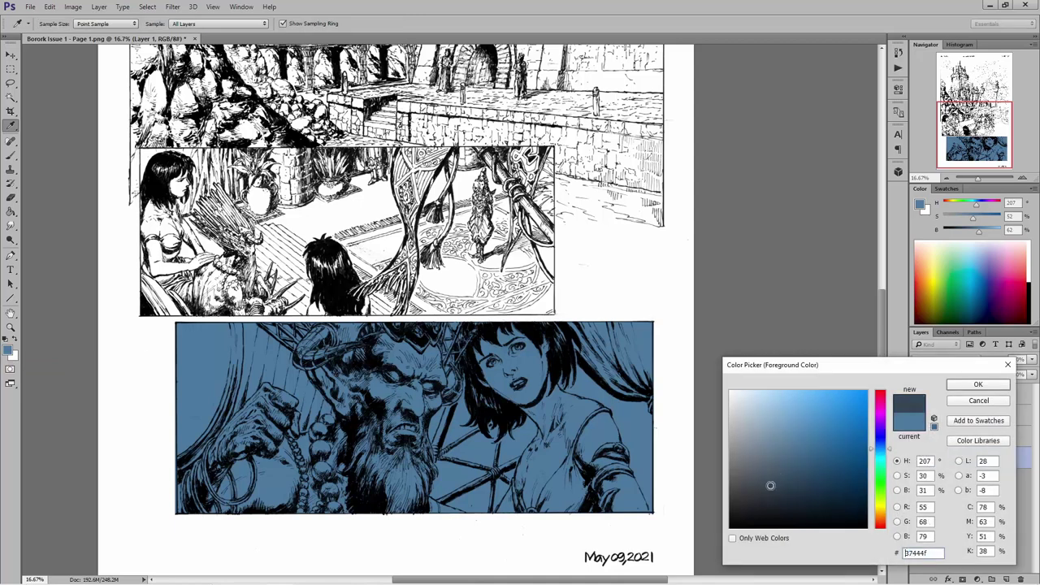
left_click(979, 384)
key("g")
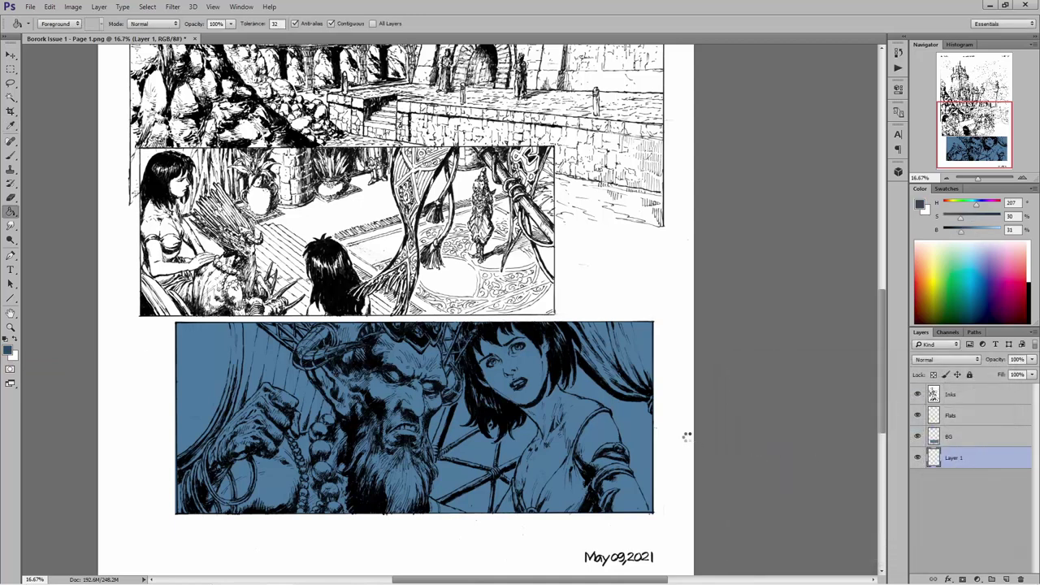
left_click(685, 442)
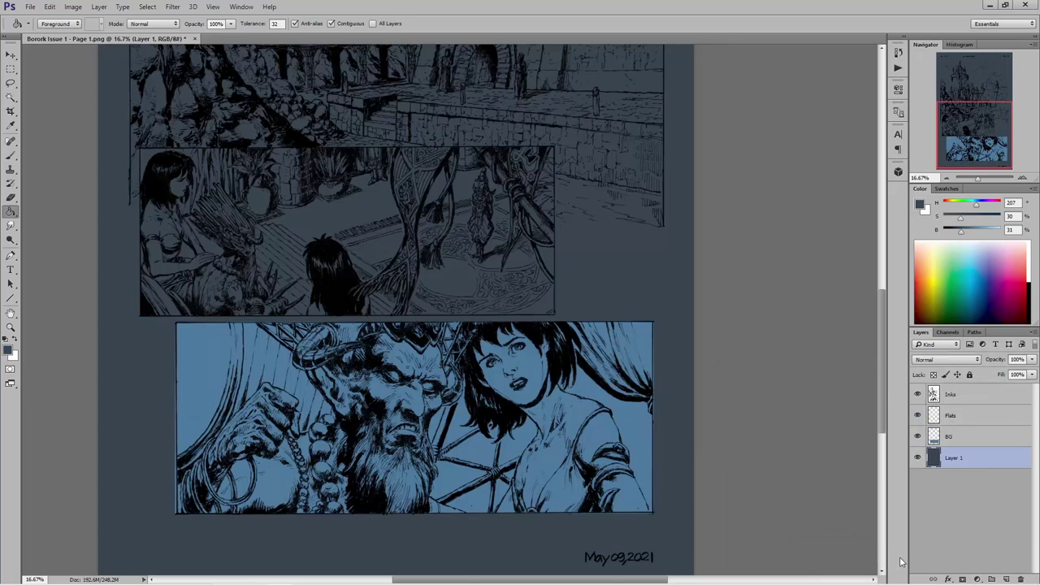
- On the BG layer, trim the blue fill outside the bottom panel's right, lower and left borders, and deselect
left_click(11, 68)
left_click_drag(683, 299, 653, 525)
key("ctrl+BackSpace")
key("ctrl+z")
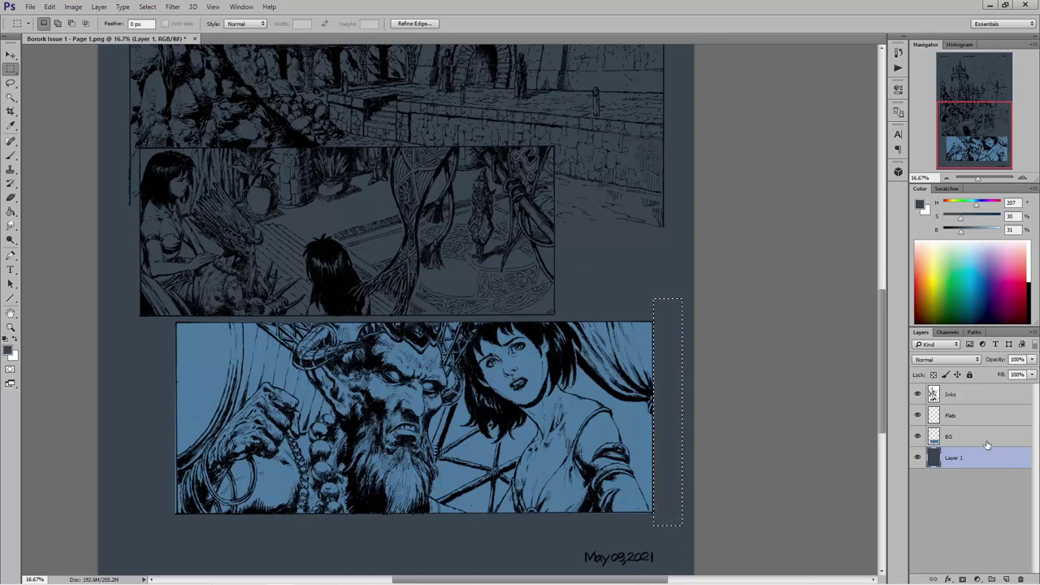
left_click(986, 441)
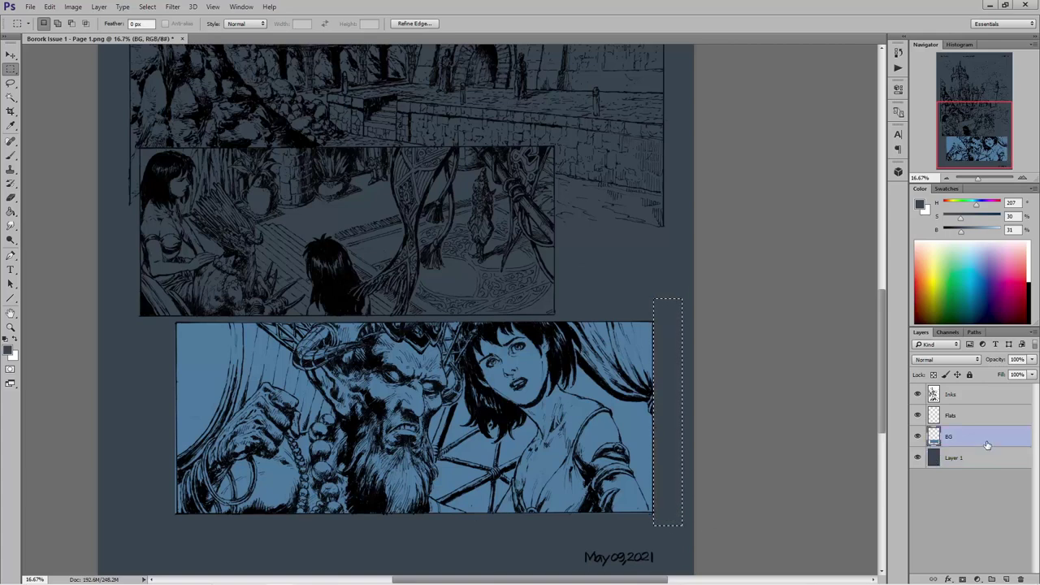
left_click_drag(160, 533, 687, 512)
left_click_drag(132, 311, 177, 538)
left_click(181, 545)
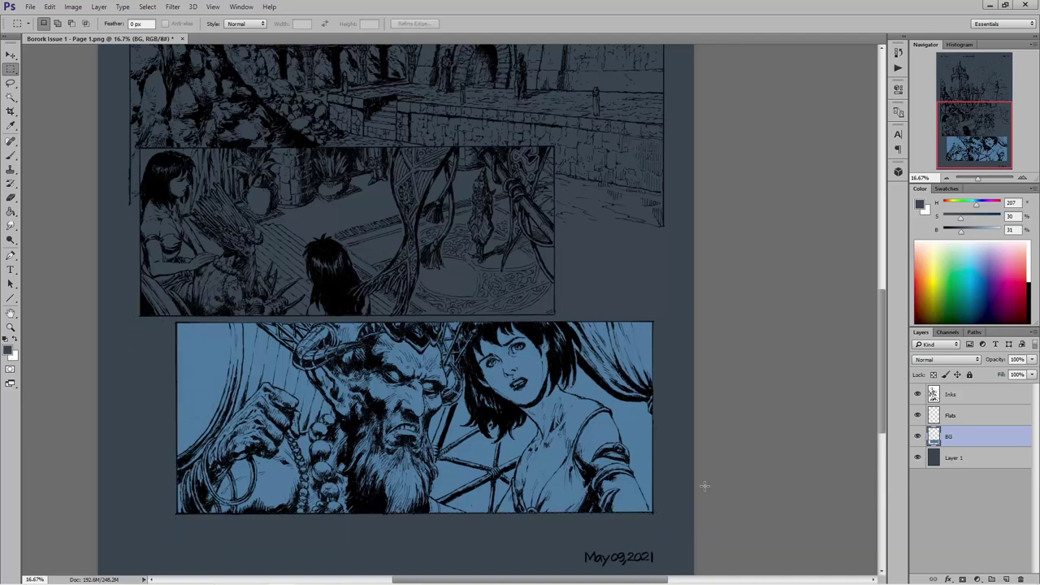
- On the Flats layer, choose the Brush with a tan skin colour of hue 27, saturation 30 and brightness 75
left_click(979, 418)
left_click(10, 155)
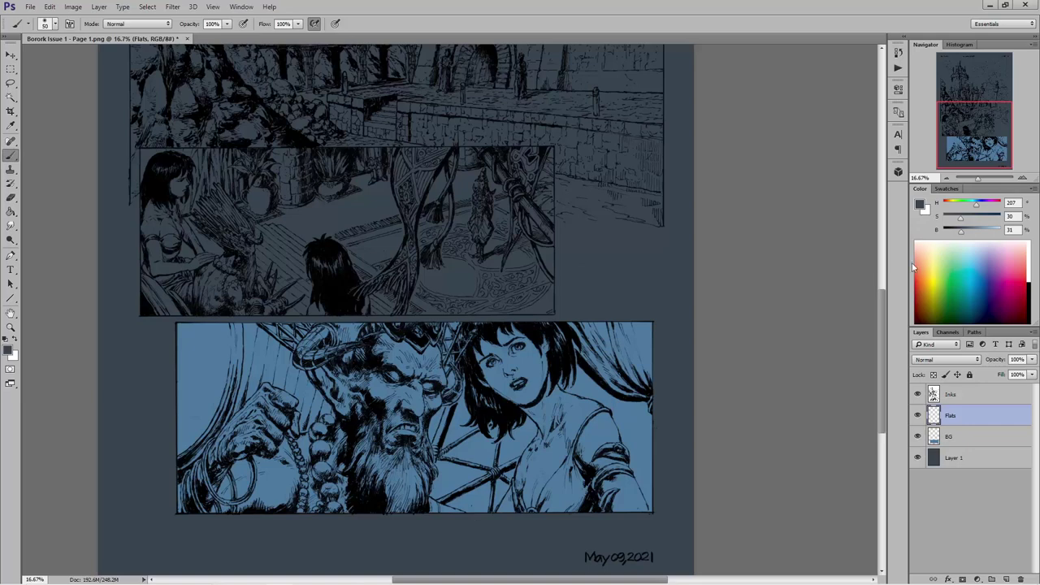
left_click_drag(913, 267, 922, 283)
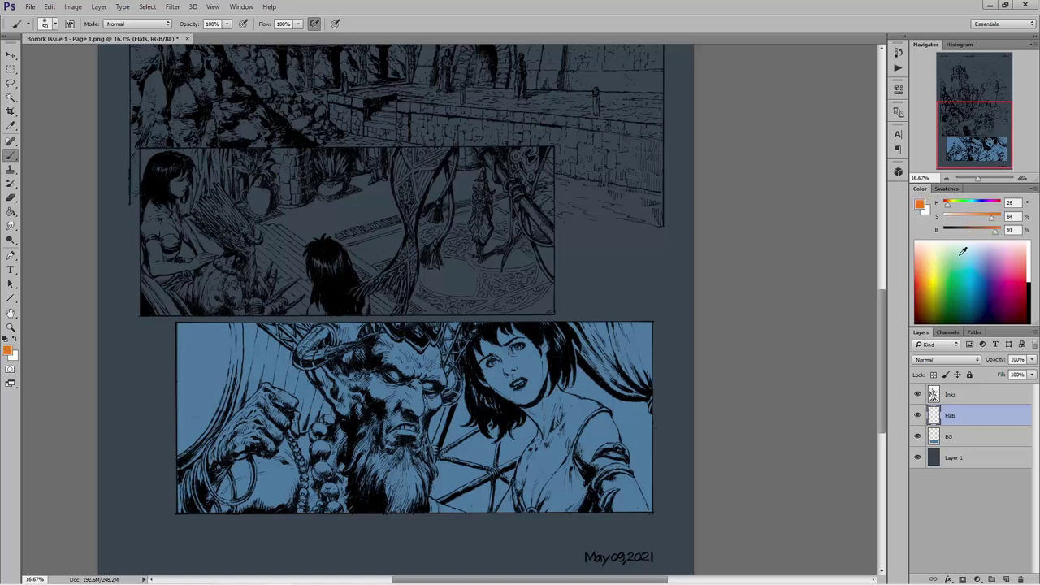
left_click_drag(961, 216, 946, 209)
left_click(979, 234)
left_click_drag(983, 234, 988, 234)
- Paint the woman's face, neck, torso and arm in the skin tone with a hard round brush of 150 px
left_click(54, 23)
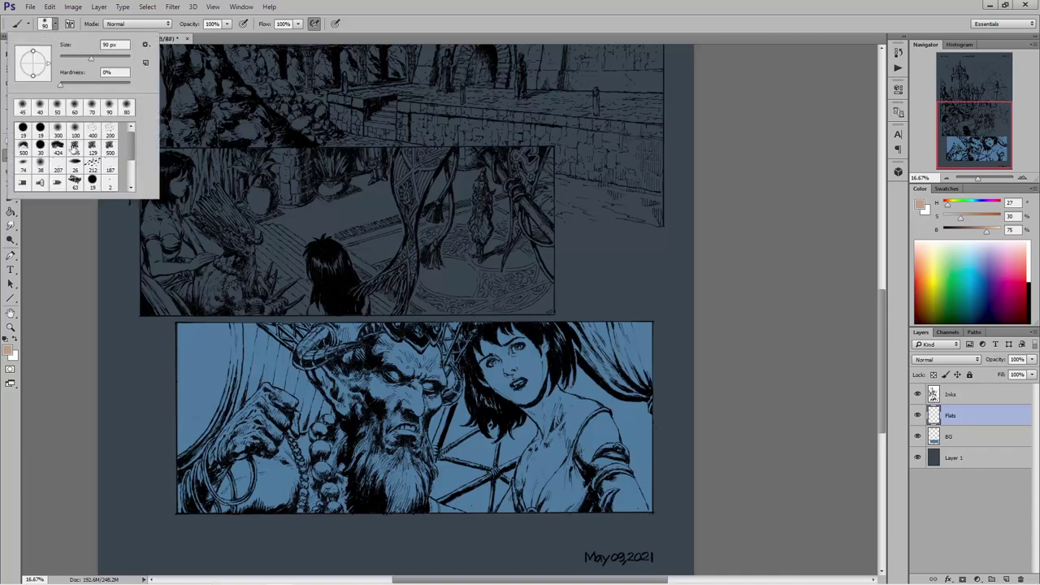
left_click(39, 148)
left_click(68, 236)
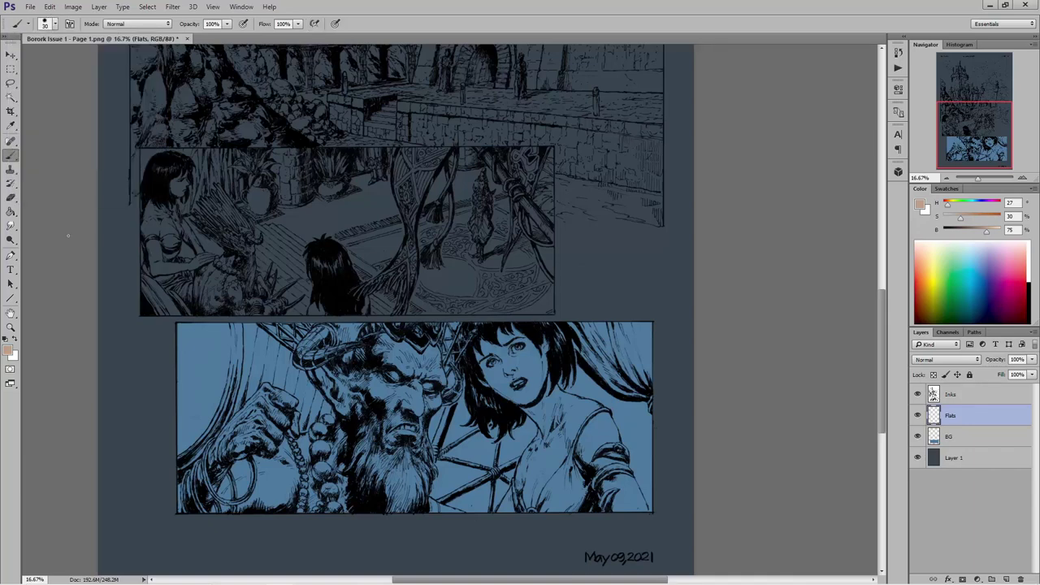
key("bracketright")
key("bracketright")
key("bracketright")
key("bracketright")
key("bracketright")
key("bracketright")
key("bracketright")
key("bracketright")
key("bracketright")
mouse_move(526, 346)
left_mouse_down()
mouse_move(534, 391)
mouse_move(544, 339)
mouse_move(530, 364)
mouse_move(505, 322)
mouse_move(504, 343)
mouse_move(505, 321)
mouse_move(492, 357)
mouse_move(476, 345)
mouse_move(497, 384)
mouse_move(478, 376)
mouse_move(536, 399)
mouse_move(502, 378)
left_mouse_up()
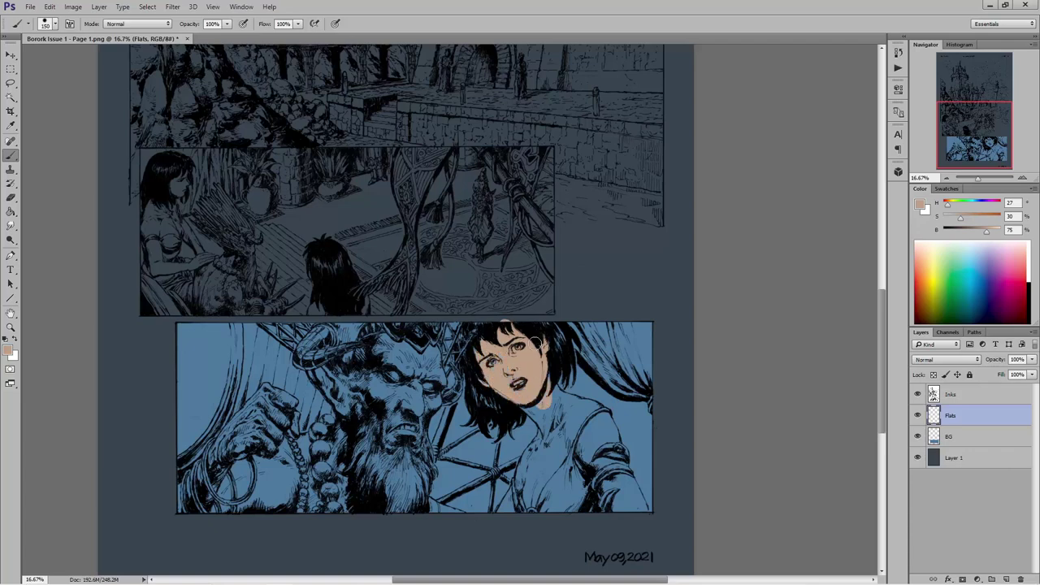
mouse_move(536, 344)
left_mouse_down()
mouse_move(551, 395)
mouse_move(581, 417)
mouse_move(567, 400)
mouse_move(598, 410)
mouse_move(592, 416)
mouse_move(610, 429)
mouse_move(606, 419)
mouse_move(644, 507)
mouse_move(620, 505)
mouse_move(645, 509)
mouse_move(600, 494)
mouse_move(605, 452)
mouse_move(585, 488)
mouse_move(546, 422)
mouse_move(566, 418)
mouse_move(541, 424)
mouse_move(525, 408)
mouse_move(545, 465)
mouse_move(529, 463)
mouse_move(529, 452)
mouse_move(522, 504)
mouse_move(548, 479)
mouse_move(548, 493)
mouse_move(573, 502)
mouse_move(592, 486)
mouse_move(526, 507)
left_mouse_up()
- Erase the skin colour spilling past the bottom panel's lower border with a hard round 90 px eraser
left_click(11, 197)
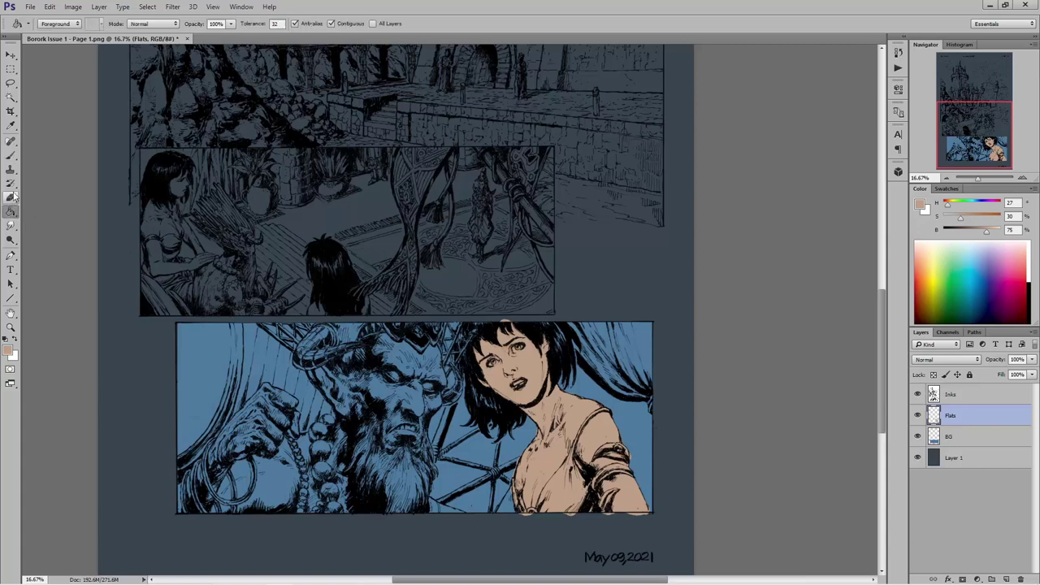
key("bracketleft")
key("bracketleft")
key("bracketleft")
key("bracketleft")
key("bracketleft")
key("bracketleft")
key("bracketleft")
key("bracketleft")
key("bracketleft")
key("bracketleft")
key("bracketleft")
key("bracketleft")
key("bracketleft")
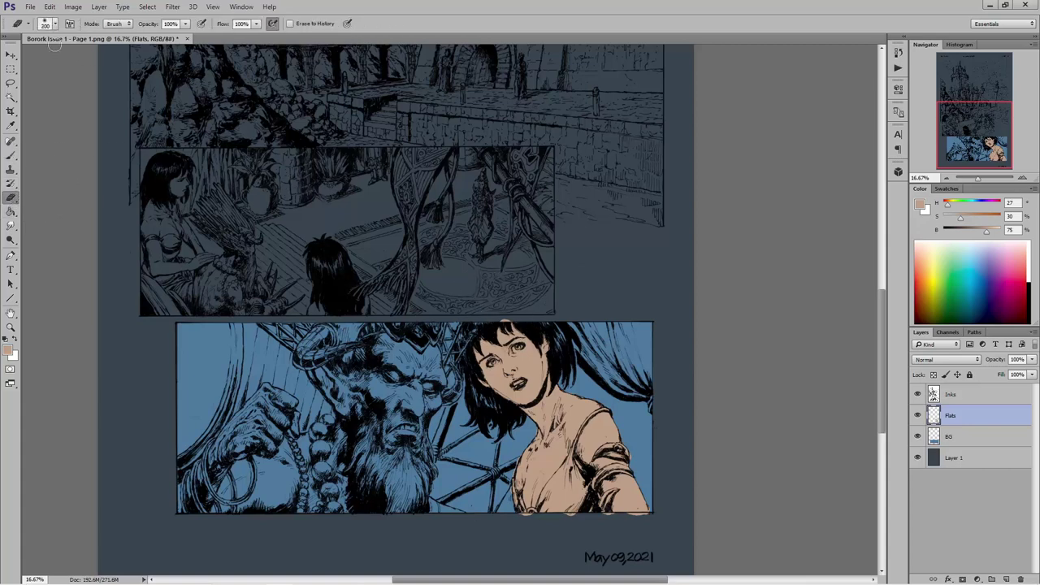
left_click(56, 25)
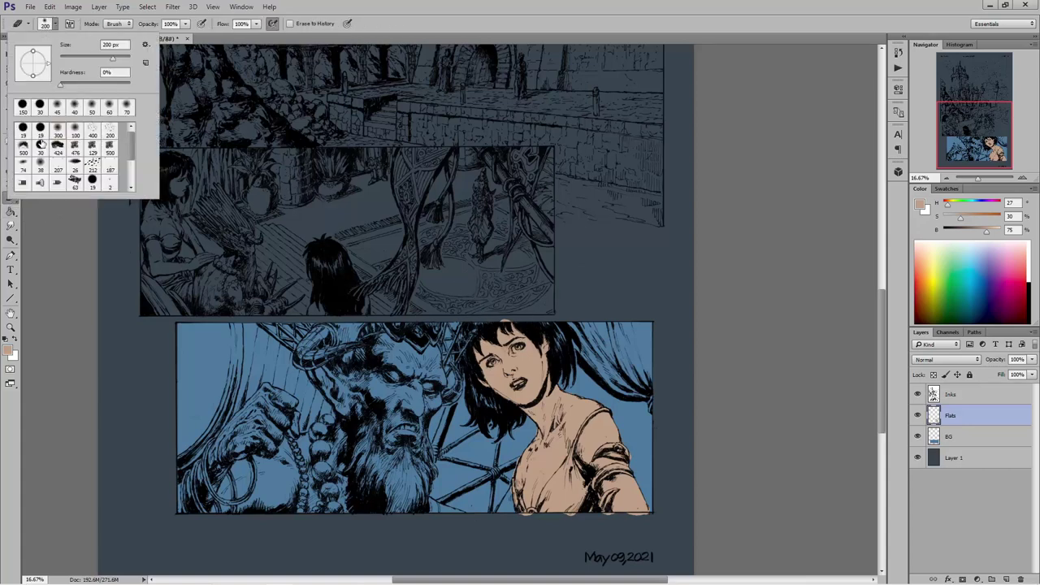
left_click(40, 106)
key("Return")
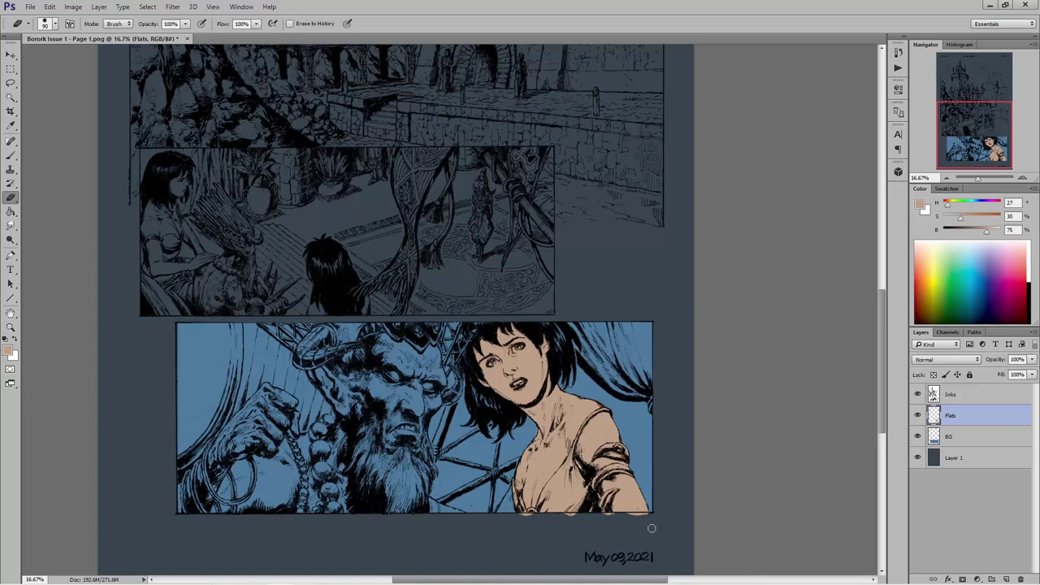
left_click_drag(650, 519, 510, 516)
- Paint the woman's dress and shoulder strap periwinkle, hue 228, saturation 30, brightness 63, and erase the spill below the panel
left_click(10, 154)
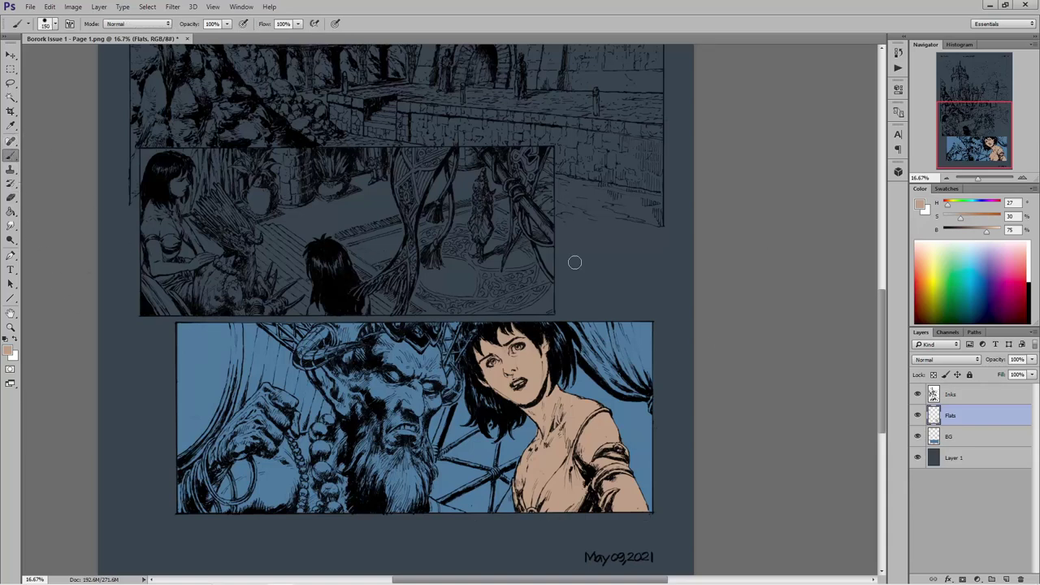
mouse_move(983, 271)
left_mouse_down()
mouse_move(995, 273)
mouse_move(990, 258)
left_mouse_up()
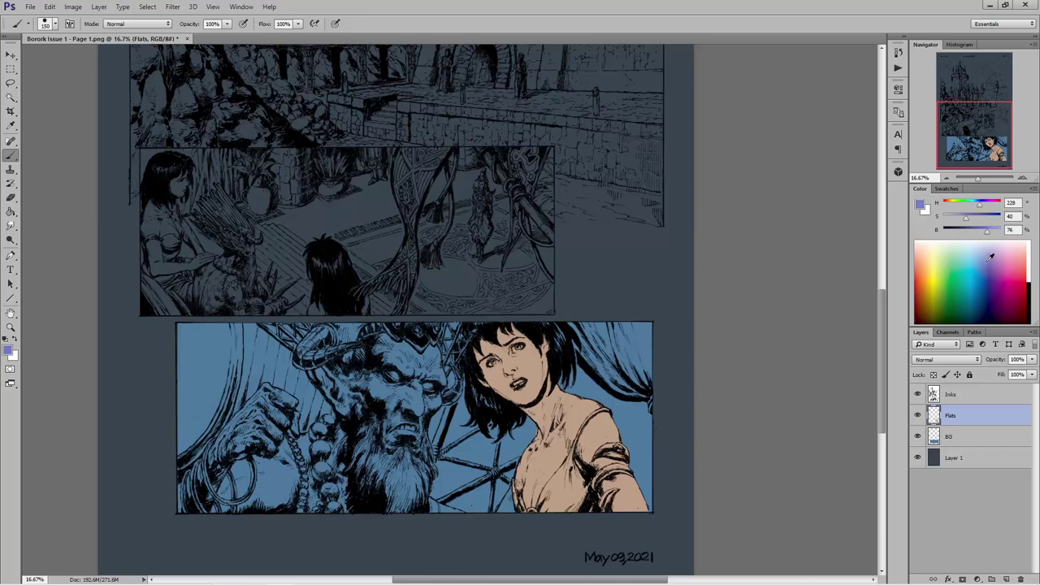
left_click(961, 221)
left_click(981, 235)
left_click_drag(563, 489, 561, 493)
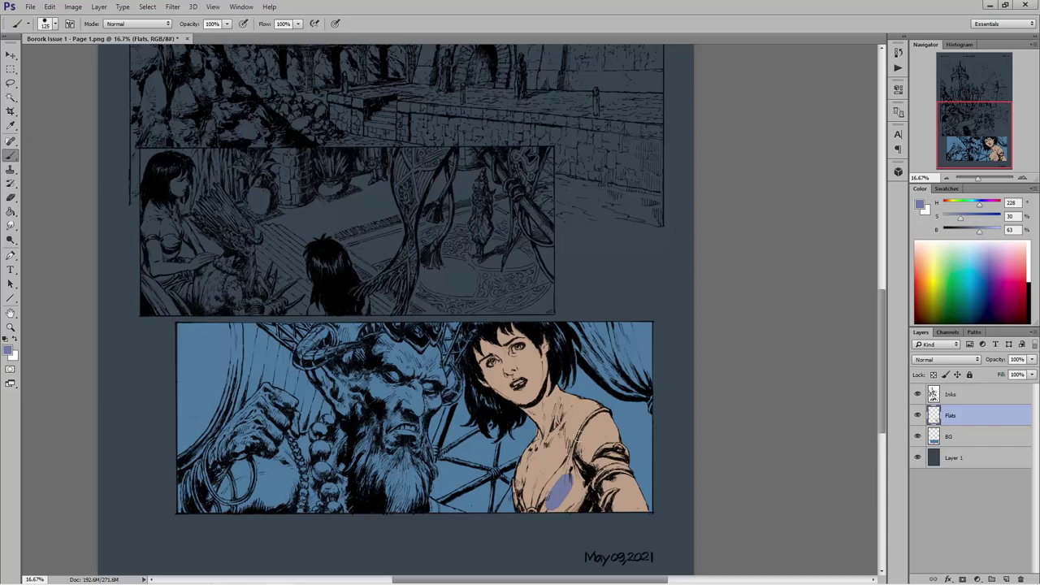
mouse_move(575, 439)
left_mouse_down()
mouse_move(541, 507)
mouse_move(590, 502)
mouse_move(579, 486)
mouse_move(561, 502)
mouse_move(569, 463)
mouse_move(578, 479)
mouse_move(570, 480)
left_mouse_up()
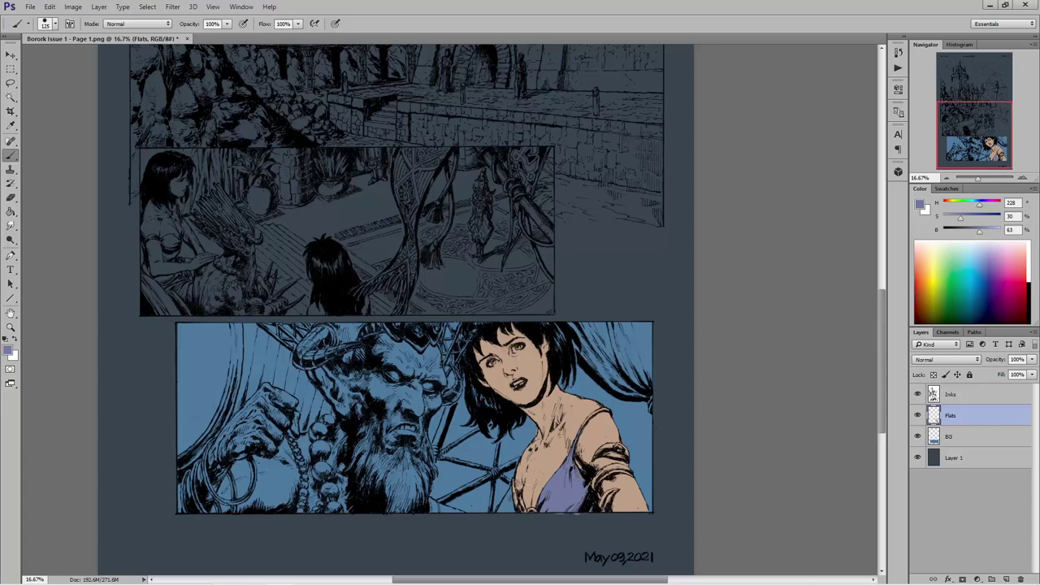
key("bracketleft")
left_click(11, 198)
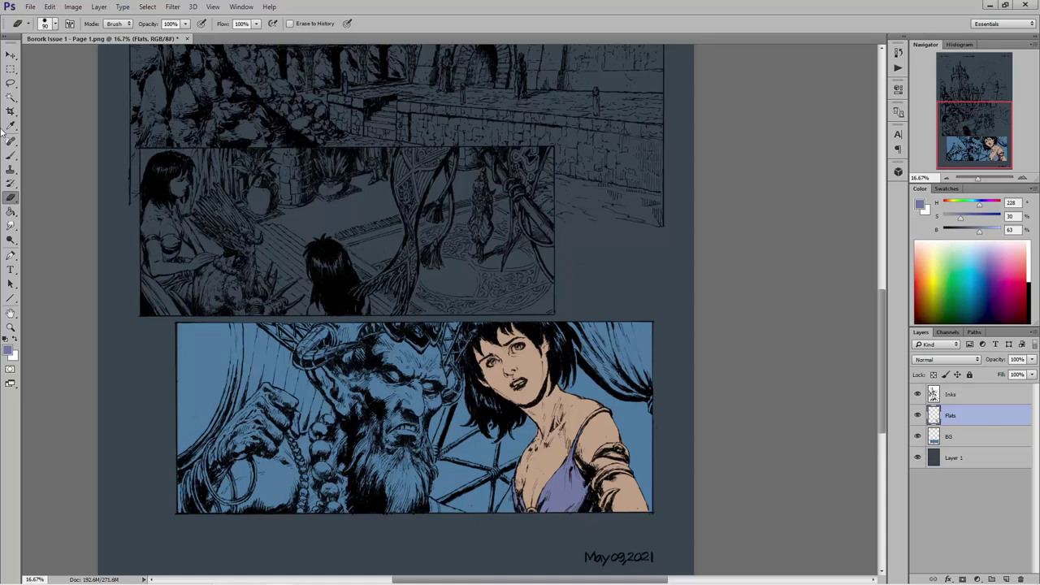
left_click(10, 155)
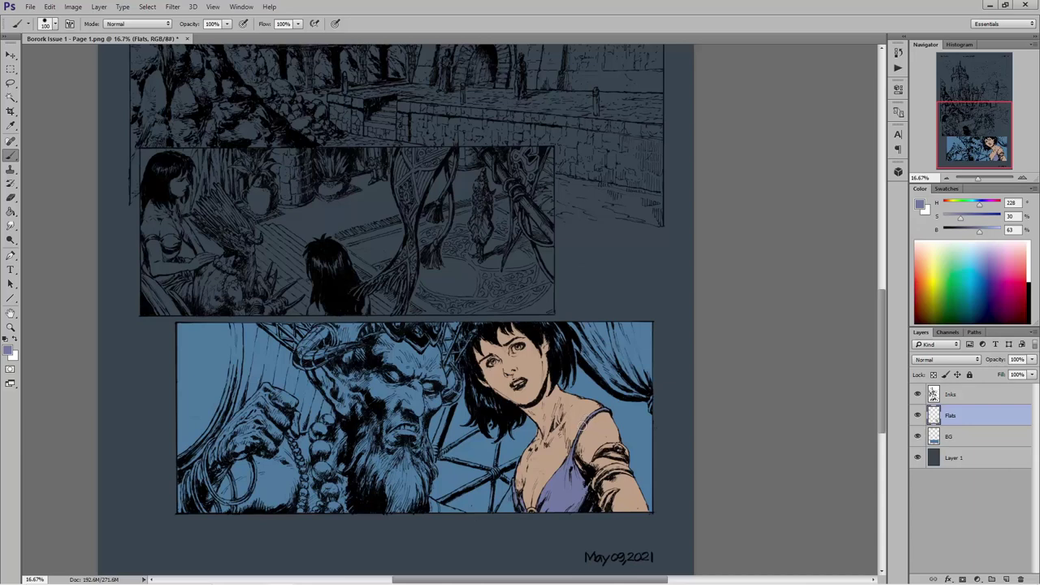
- Paint the woman's arm bands gold with hue 37, saturation 39 and brightness 67
left_click(602, 431, "alt")
left_click(946, 203)
left_click_drag(987, 233, 991, 233)
left_click_drag(949, 206, 989, 234)
left_click(970, 217)
left_click_drag(969, 215, 982, 233)
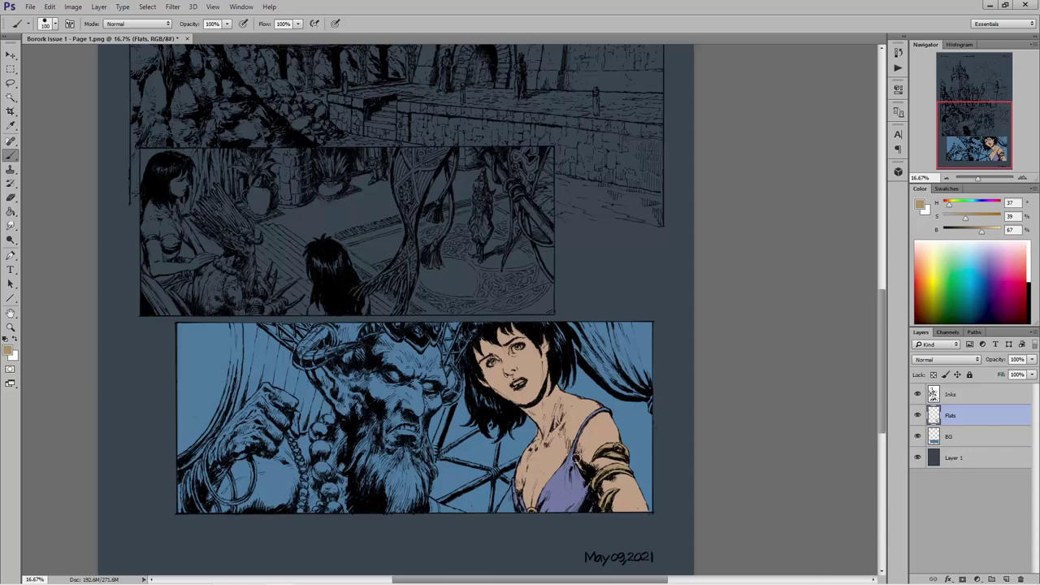
- Paint the woman's lips a muted red with hue 10, saturation 48 and brightness 63
left_click(586, 485, "alt")
left_click_drag(960, 217, 970, 218)
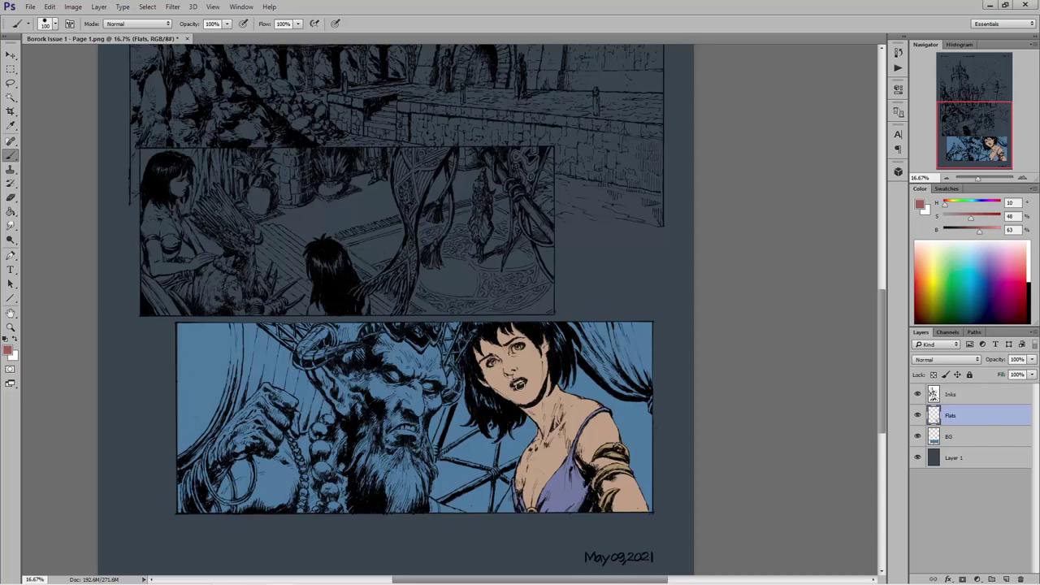
left_click(521, 384)
- Colour the woman's eyes with a desaturated greyish blue
left_click(988, 271)
left_click_drag(972, 219, 967, 220)
left_click(978, 231)
left_click_drag(965, 220, 959, 219)
- Make white the foreground colour and paint the whites of the woman's eyes on the Flats layer
left_click(926, 209)
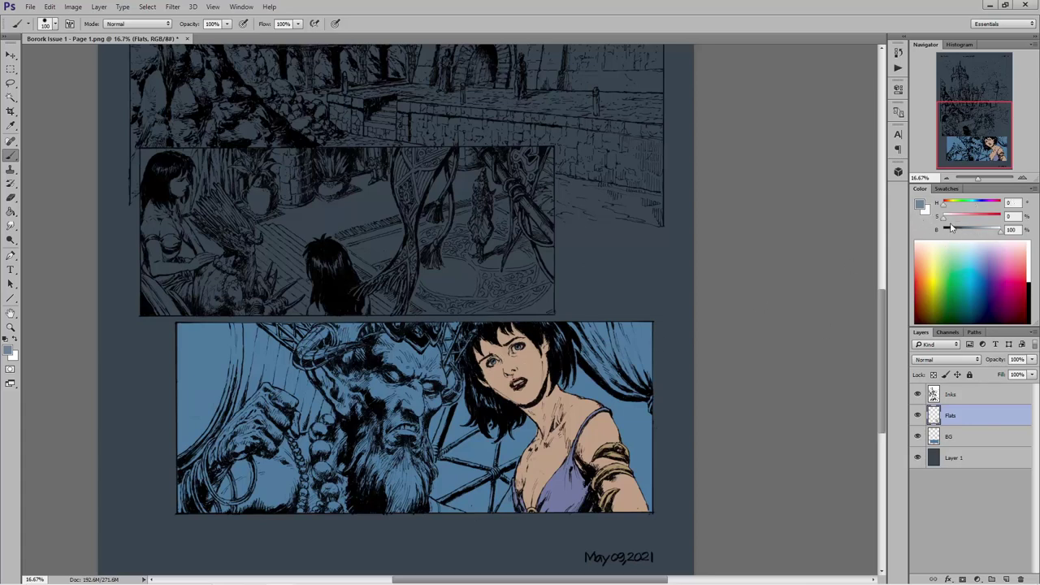
left_click(920, 204)
left_click(14, 358)
left_click(967, 399)
left_click(18, 346)
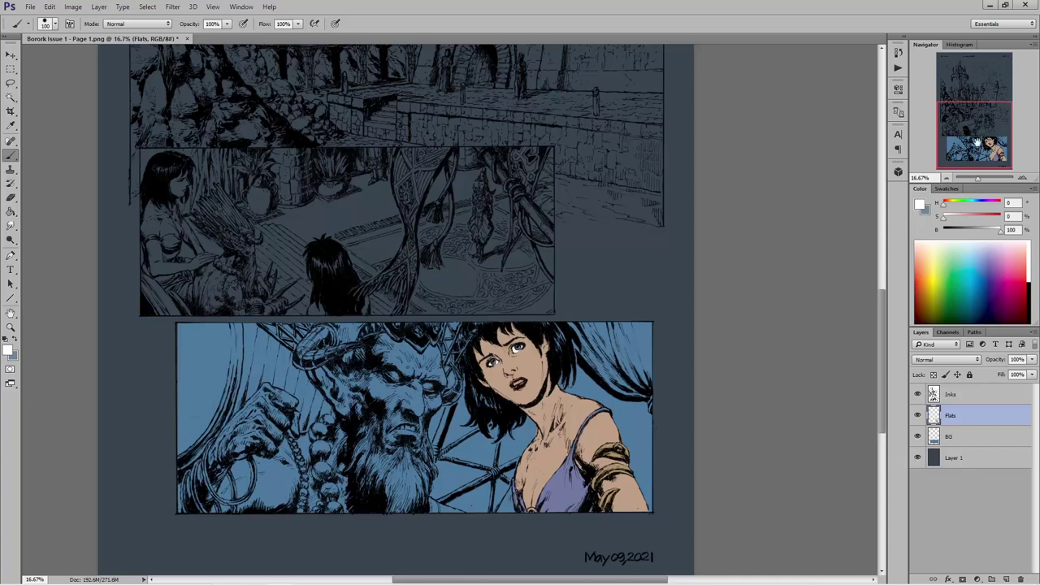
- Paint the woman's hair greyish blue with hue 217, saturation 17 and brightness 35, and touch up the flats with the arm bands' gold and the Eraser
left_click_drag(977, 142, 978, 144)
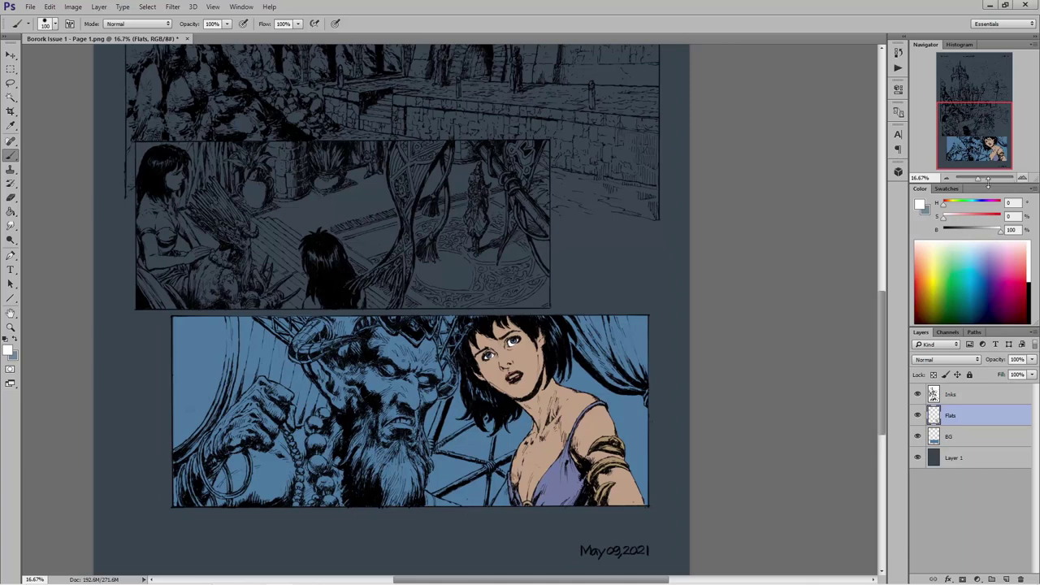
mouse_move(942, 219)
left_mouse_down()
mouse_move(968, 225)
mouse_move(953, 218)
left_mouse_up()
left_click(964, 232)
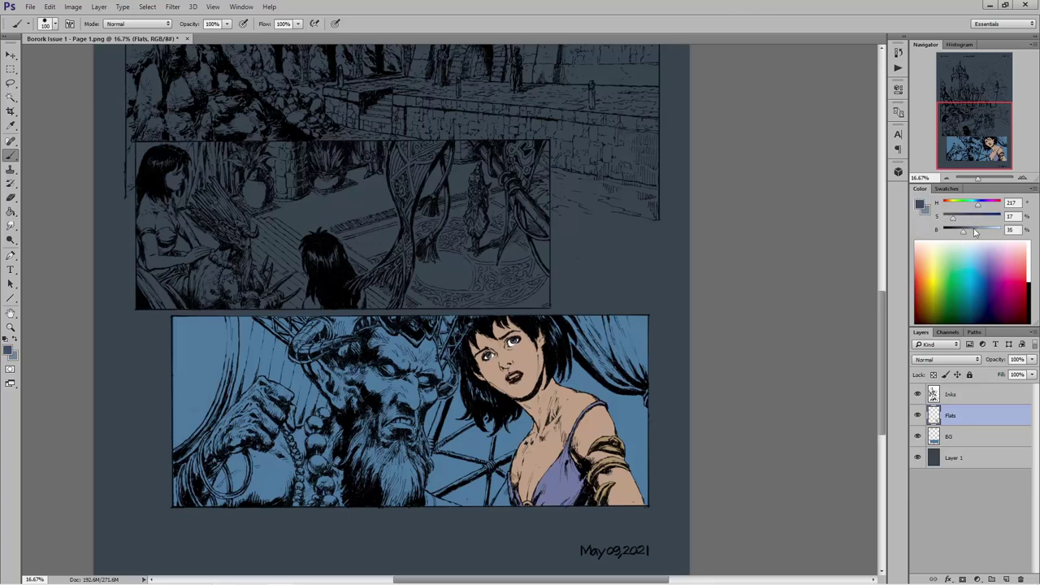
key("bracketright")
left_click(601, 467, "alt")
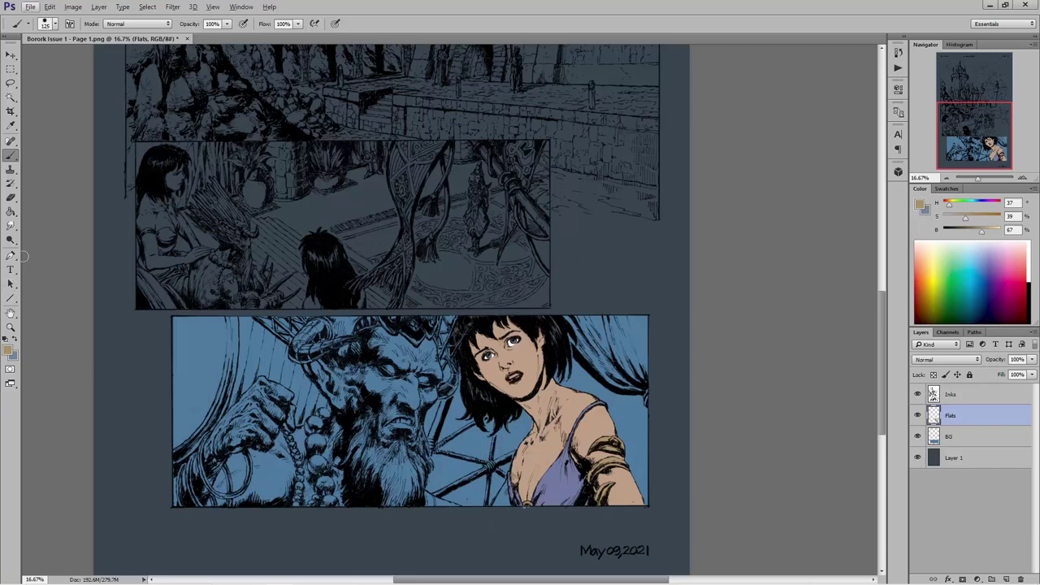
left_click(10, 199)
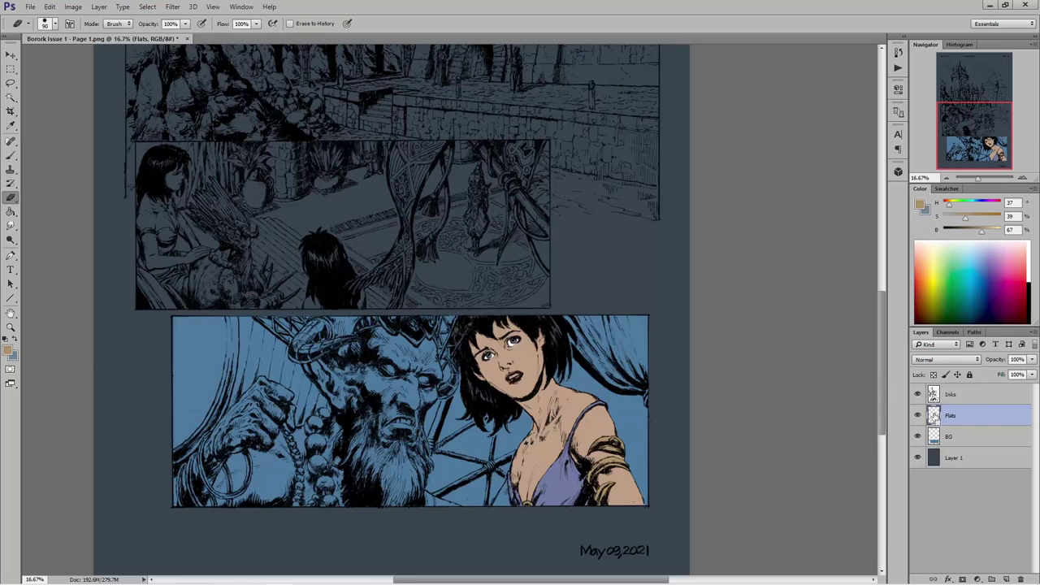
- Load the Flats layer's painted area as a selection and add a Solid Color fill layer with hue 18, saturation 34 and brightness 41
left_click(934, 415, "ctrl")
left_click(10, 83)
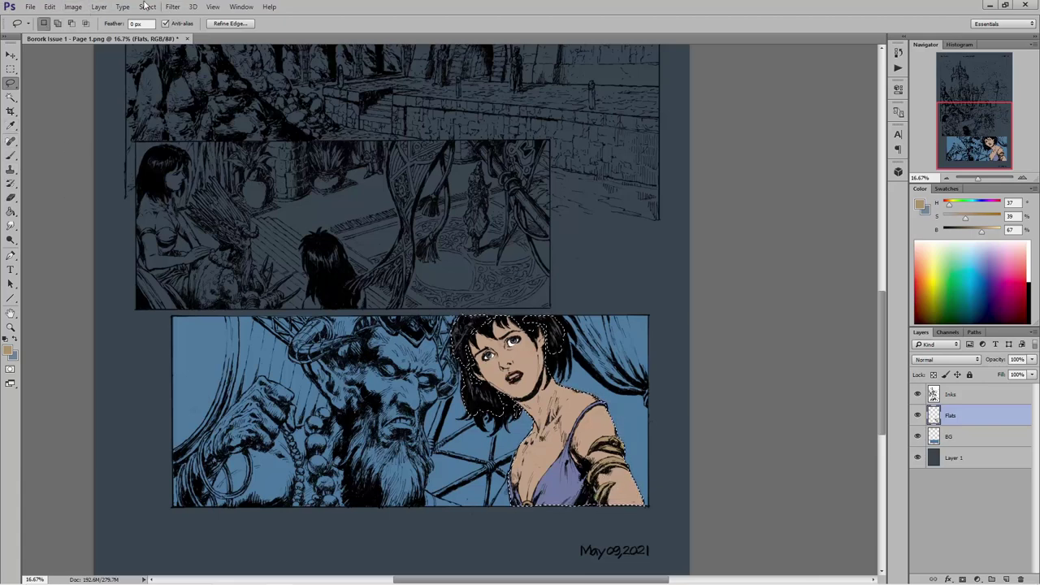
left_click(99, 6)
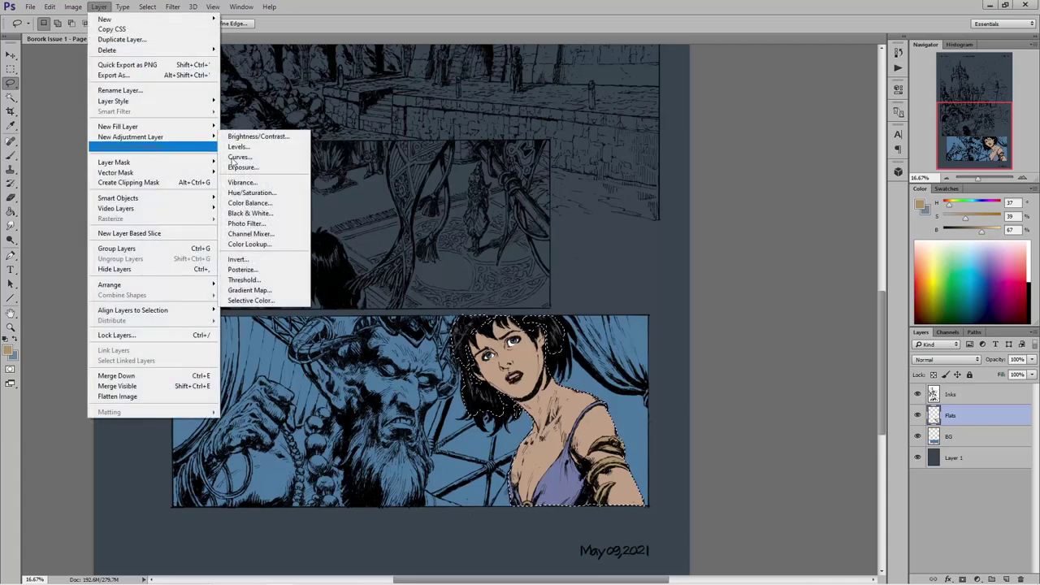
mouse_move(162, 127)
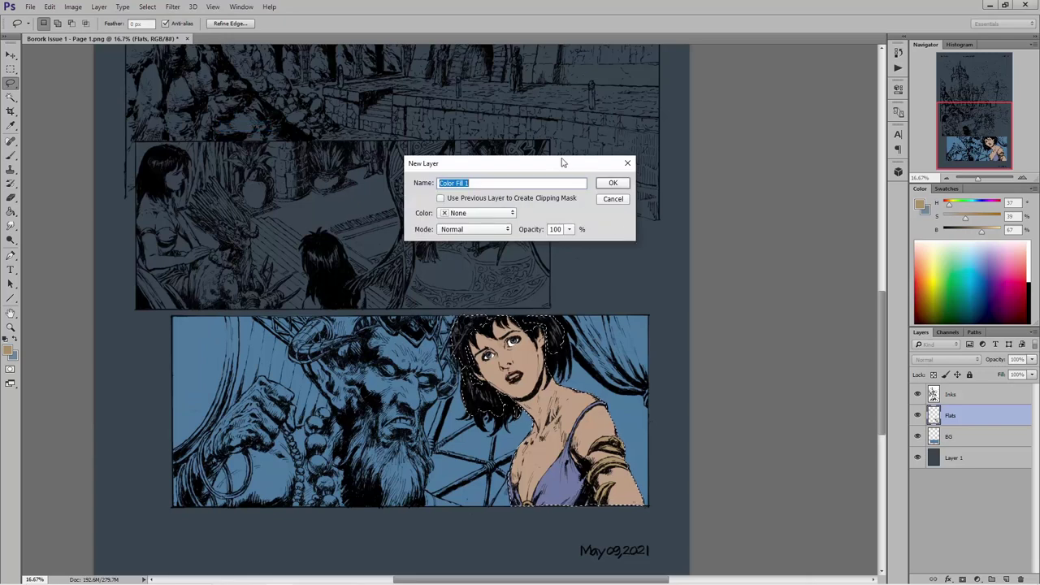
left_click(612, 183)
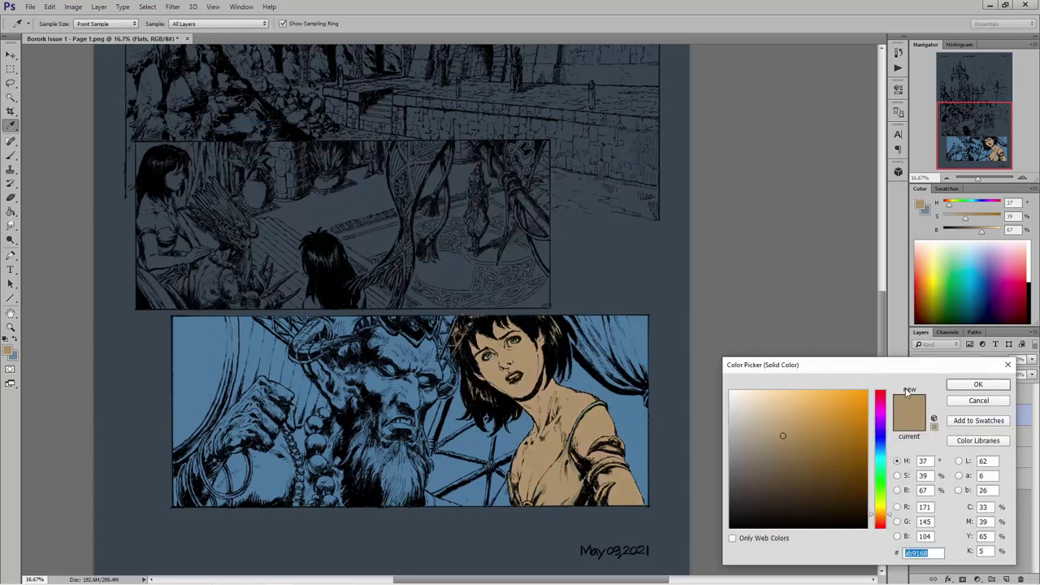
left_click(880, 522)
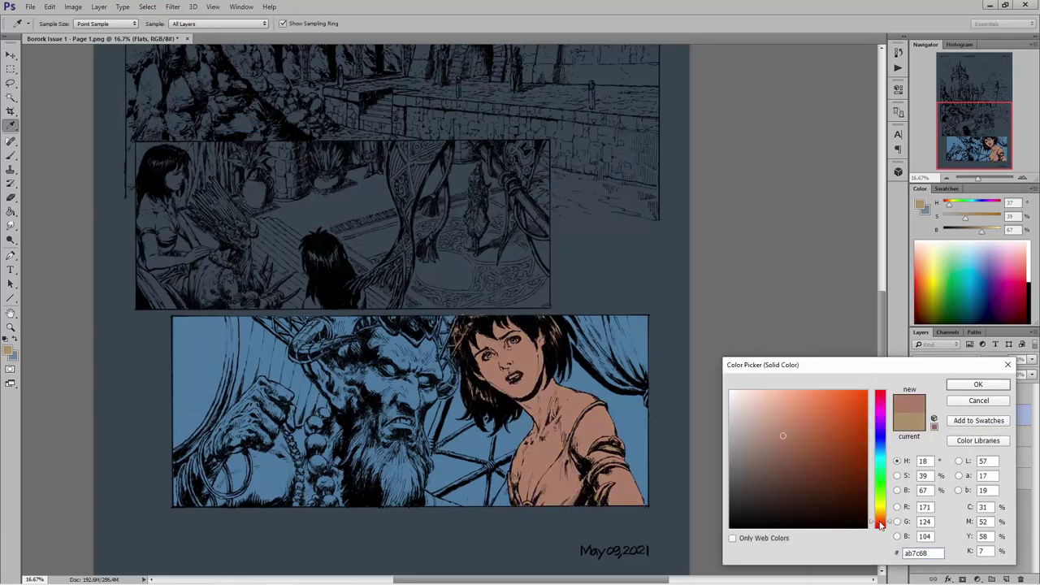
left_click_drag(781, 453, 775, 472)
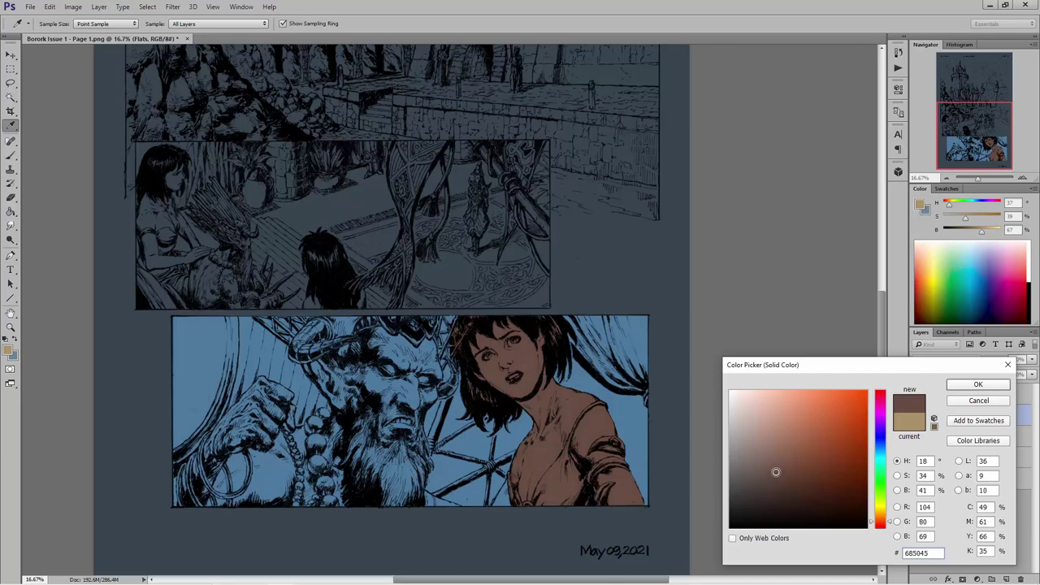
left_click(972, 387)
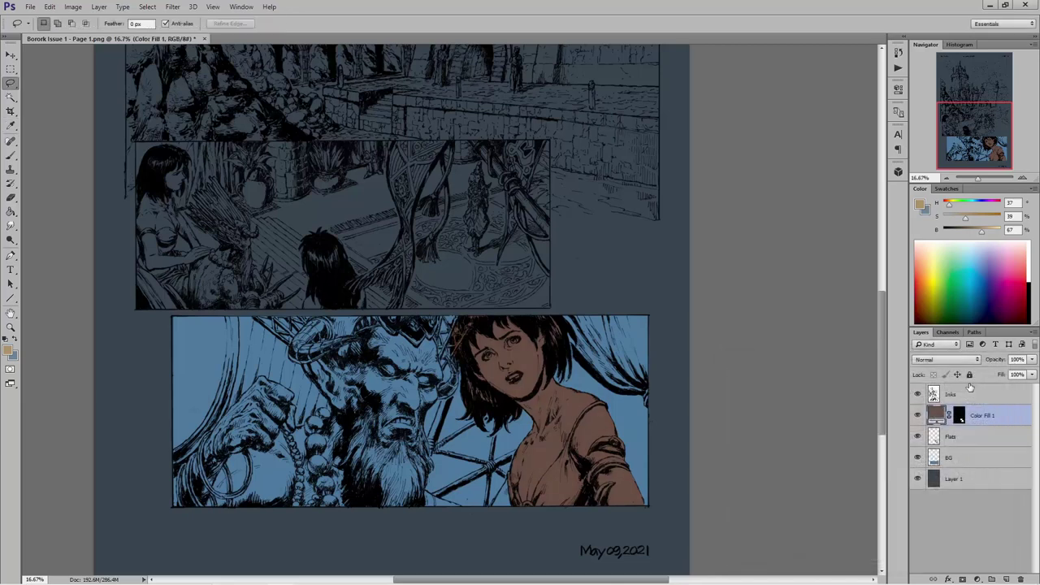
- Set the fill layer's blend mode to Multiply and change its colour to hue 11, saturation 27 and brightness 36
left_click(928, 358)
left_click(922, 395)
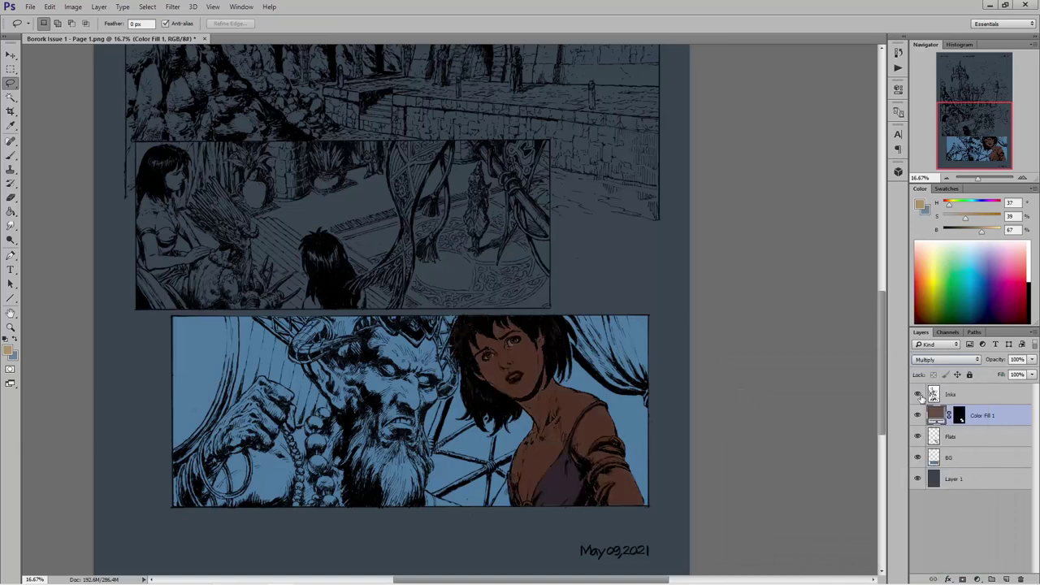
double_click(935, 416)
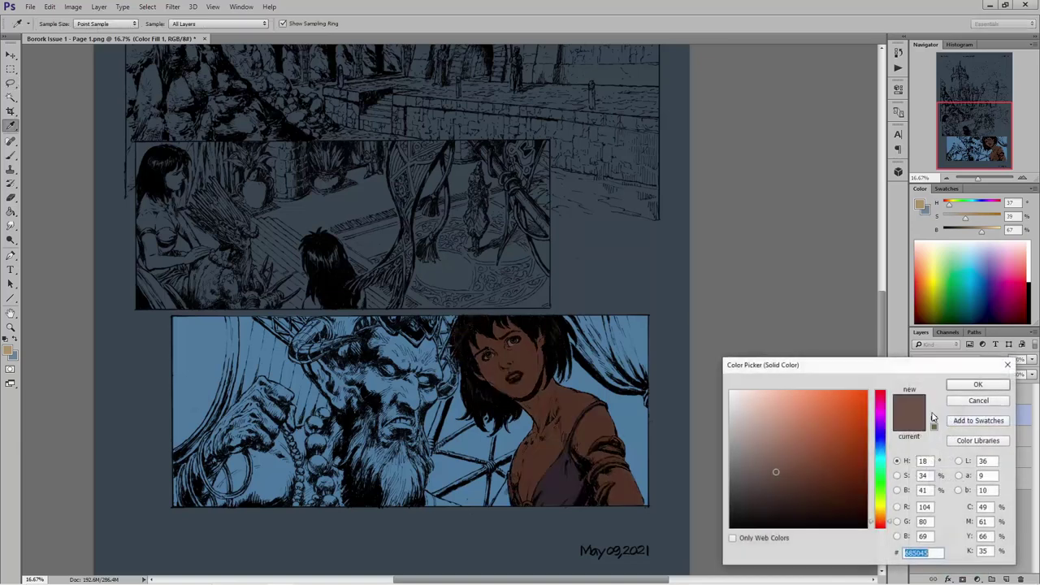
left_click(879, 527)
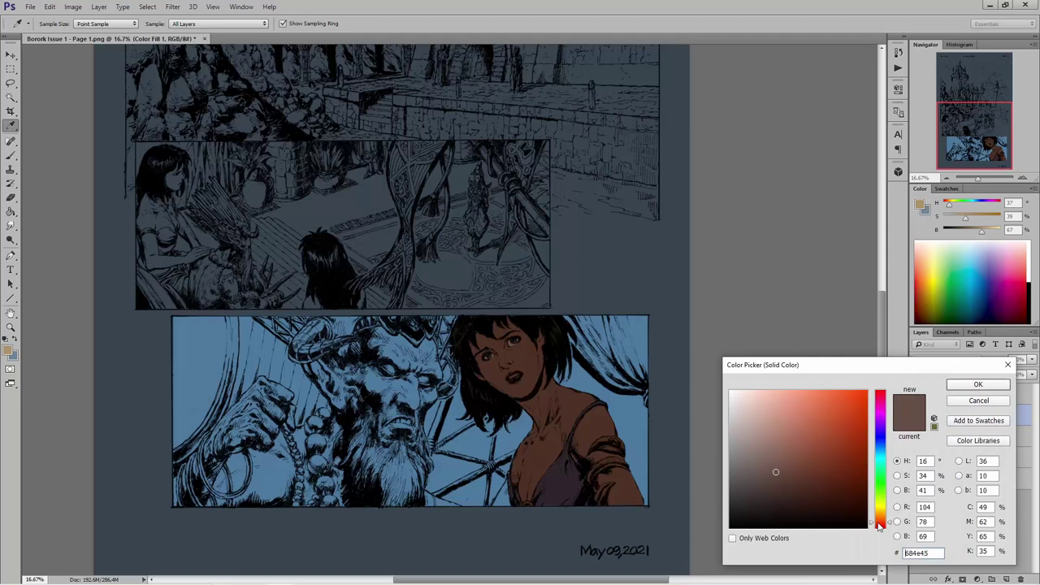
left_click(769, 479)
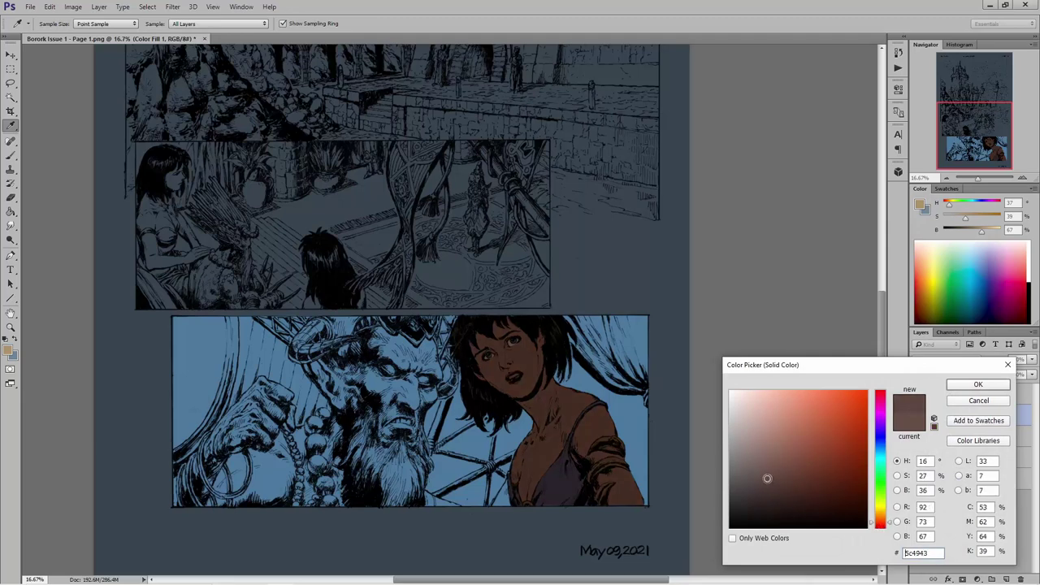
left_click(880, 526)
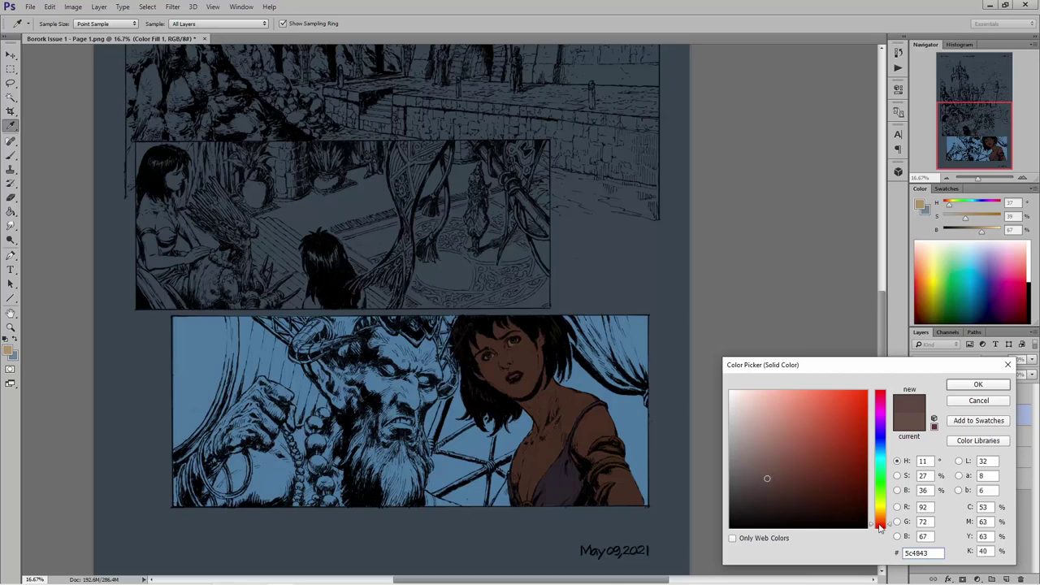
left_click(962, 386)
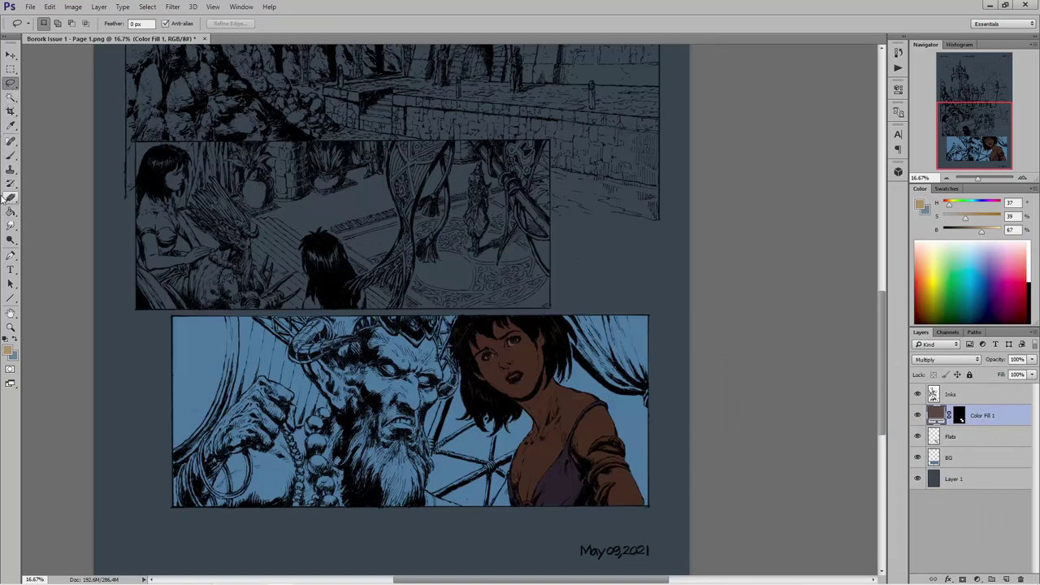
left_click(11, 154)
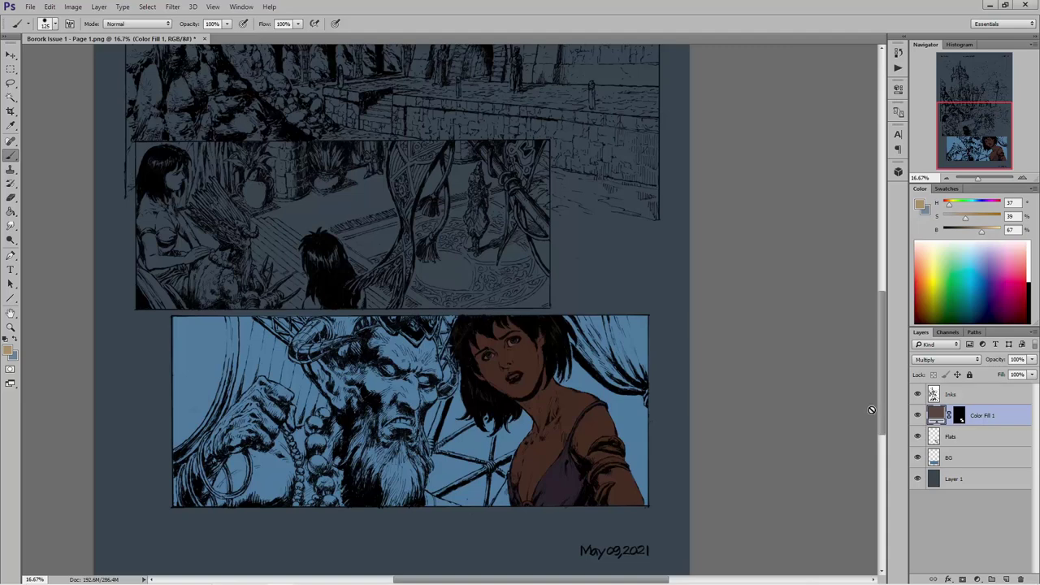
left_click(11, 83)
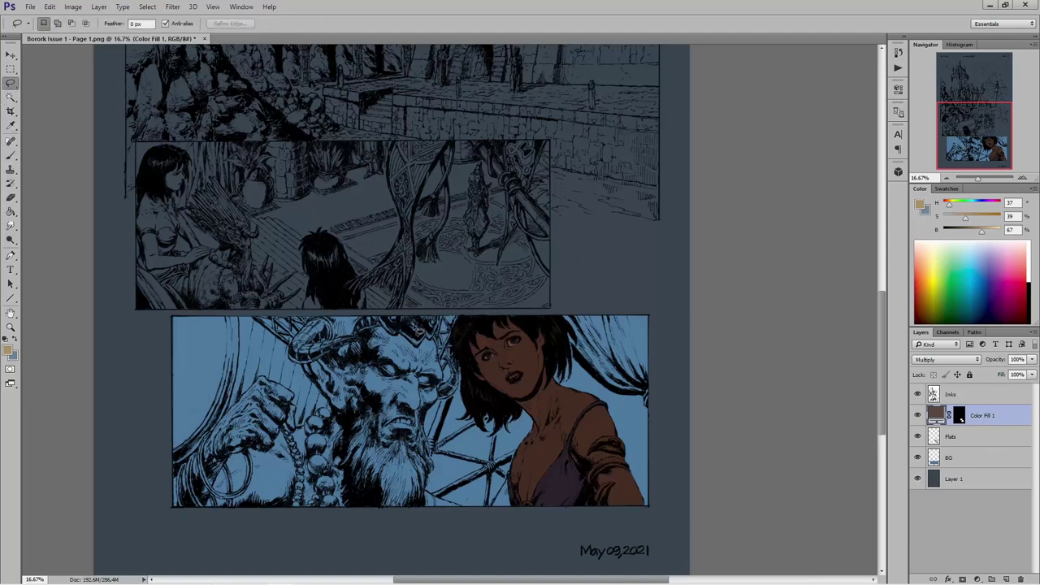
mouse_move(515, 318)
left_mouse_down()
mouse_move(546, 340)
mouse_move(549, 375)
mouse_move(535, 401)
mouse_move(514, 405)
mouse_move(475, 381)
mouse_move(464, 343)
mouse_move(527, 325)
left_mouse_up()
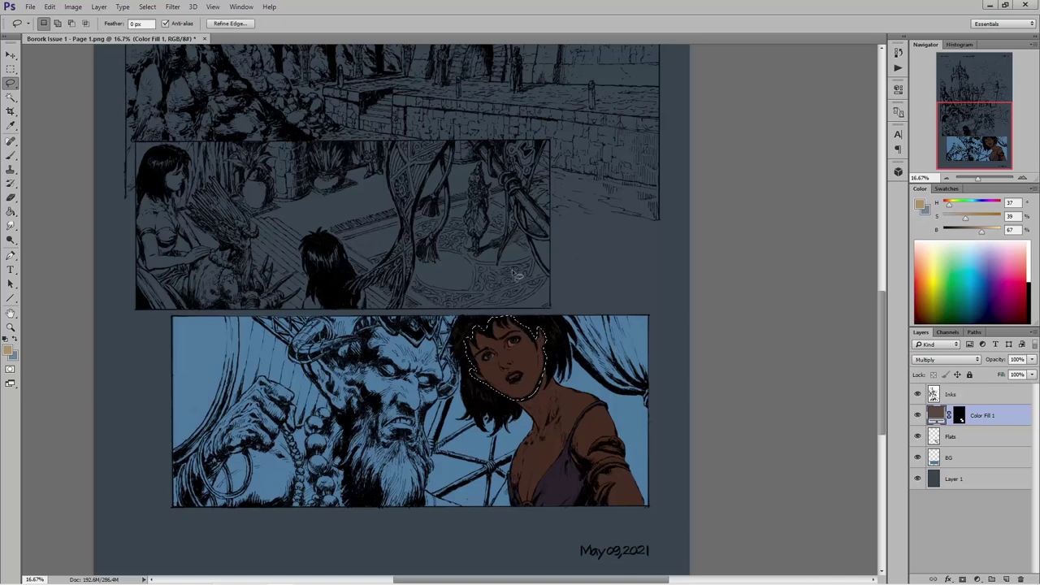
key("ctrl+d")
- Set up the Brush with a soft round 300 px tip at 30% opacity, keeping the fill layer unrasterized
left_click(10, 156)
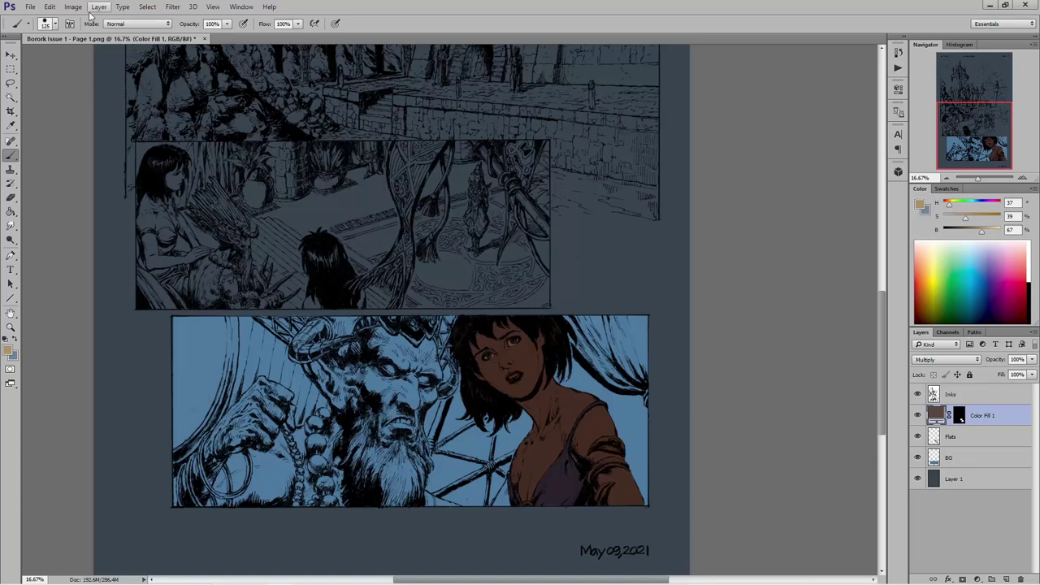
left_click(226, 24)
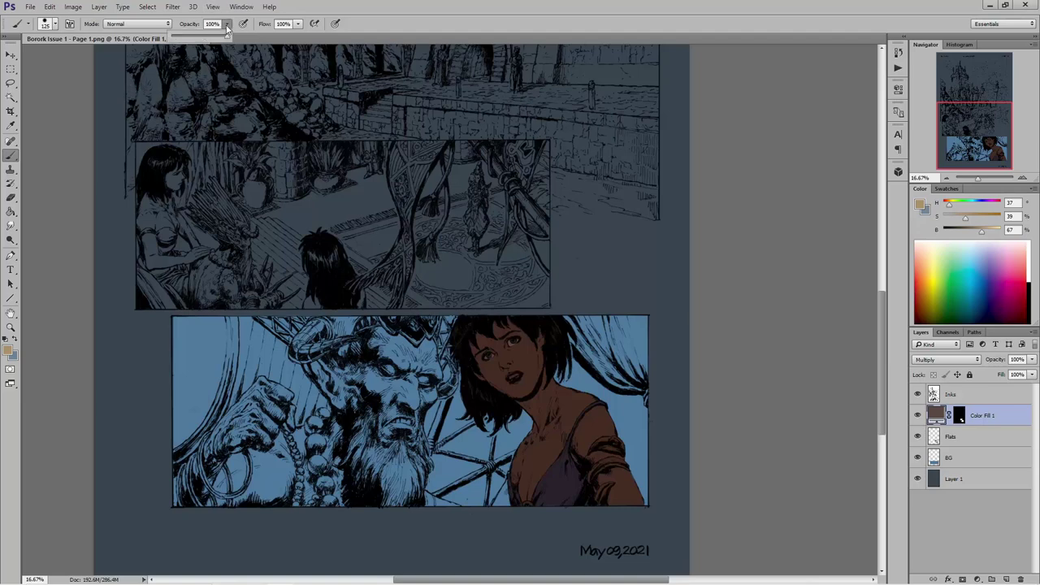
left_click_drag(230, 37, 206, 39)
mouse_move(203, 39)
left_mouse_down()
mouse_move(184, 39)
mouse_move(193, 37)
left_mouse_up()
left_click(11, 160)
left_click(54, 24)
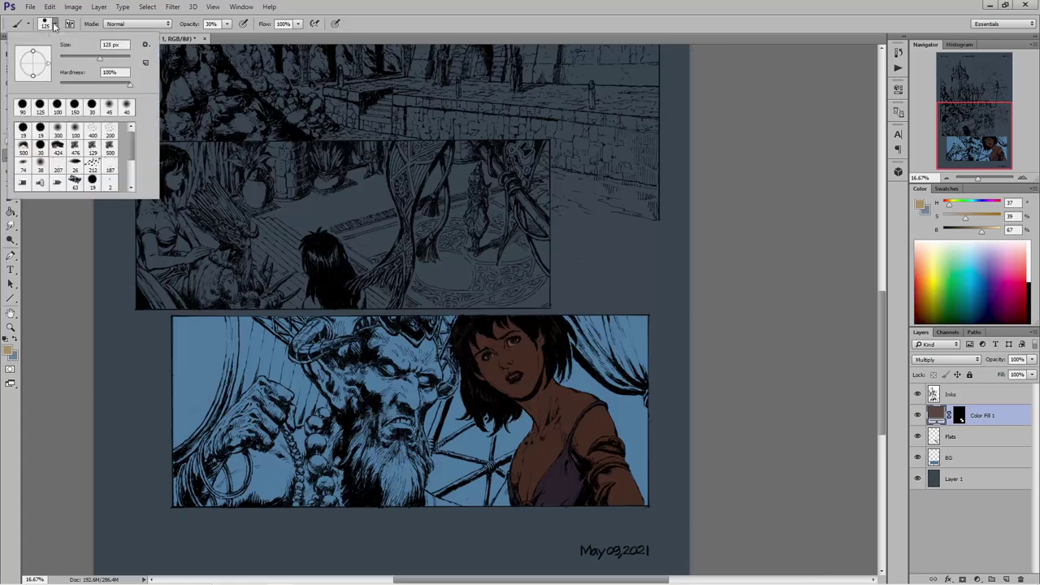
left_click(65, 132)
left_click(60, 217)
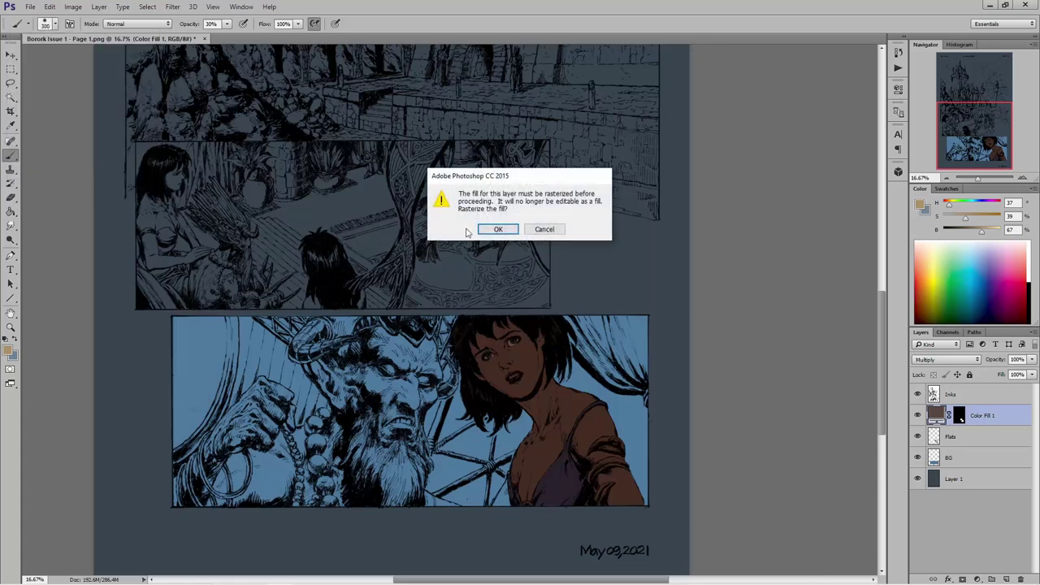
left_click(544, 229)
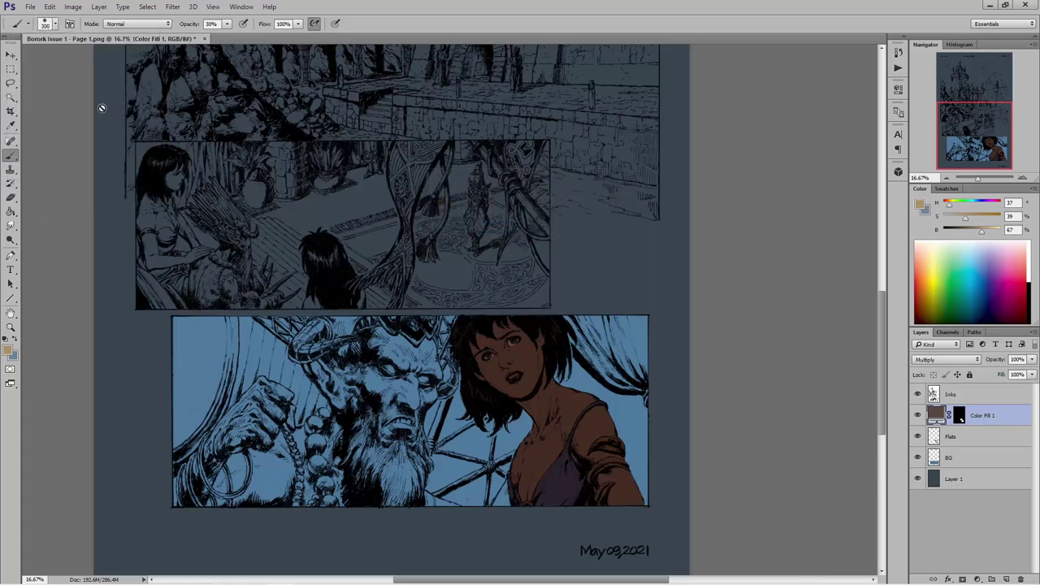
- Lighten the shadow over the woman's face by painting black on the fill layer's mask with a 1200 px soft brush
key("bracketright")
key("bracketright")
left_click(959, 415)
key("d")
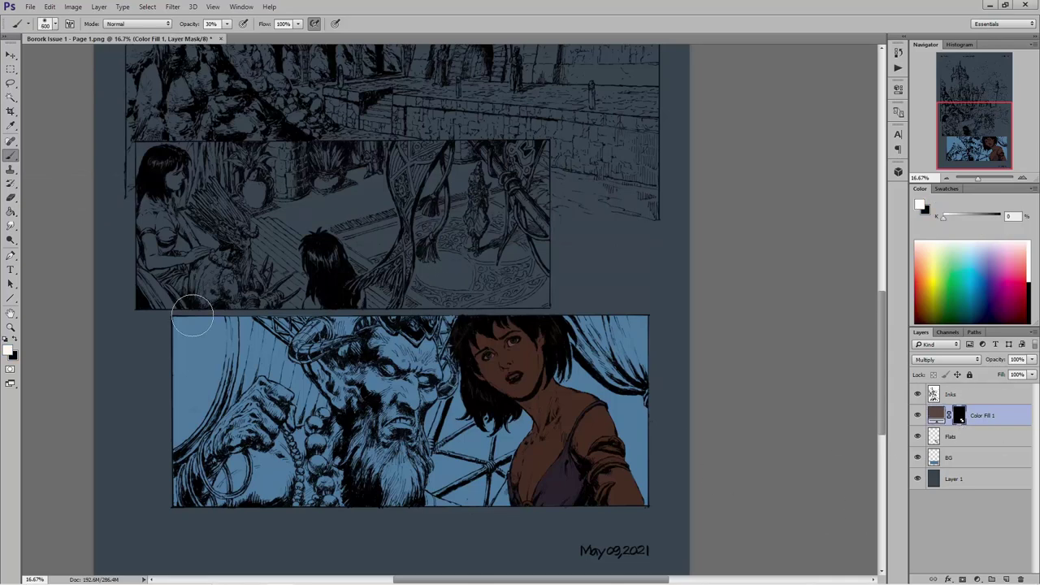
left_click(15, 340)
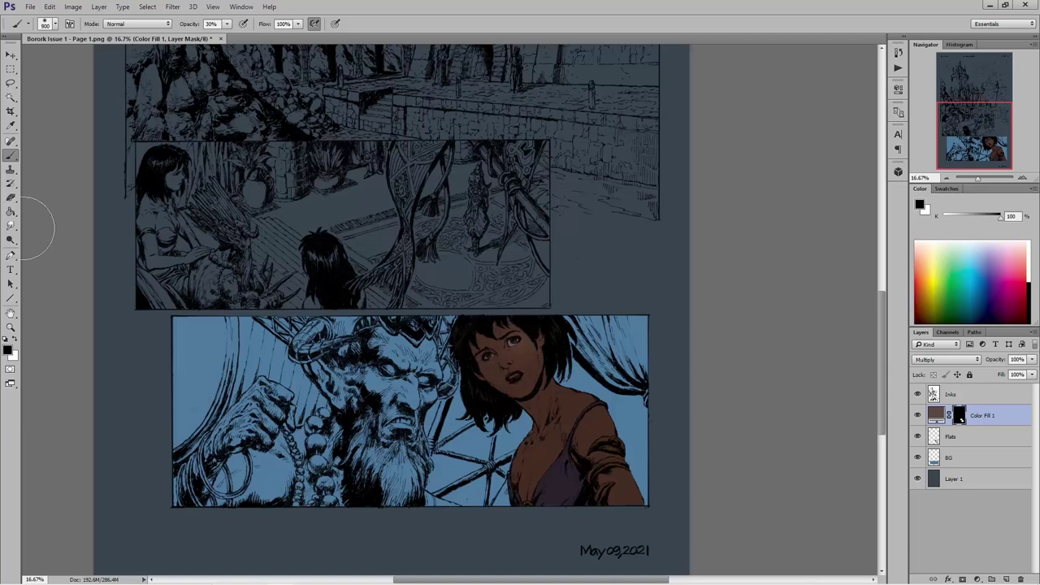
key("]")
key("]")
mouse_move(513, 352)
left_mouse_down()
mouse_move(527, 378)
mouse_move(511, 339)
left_mouse_up()
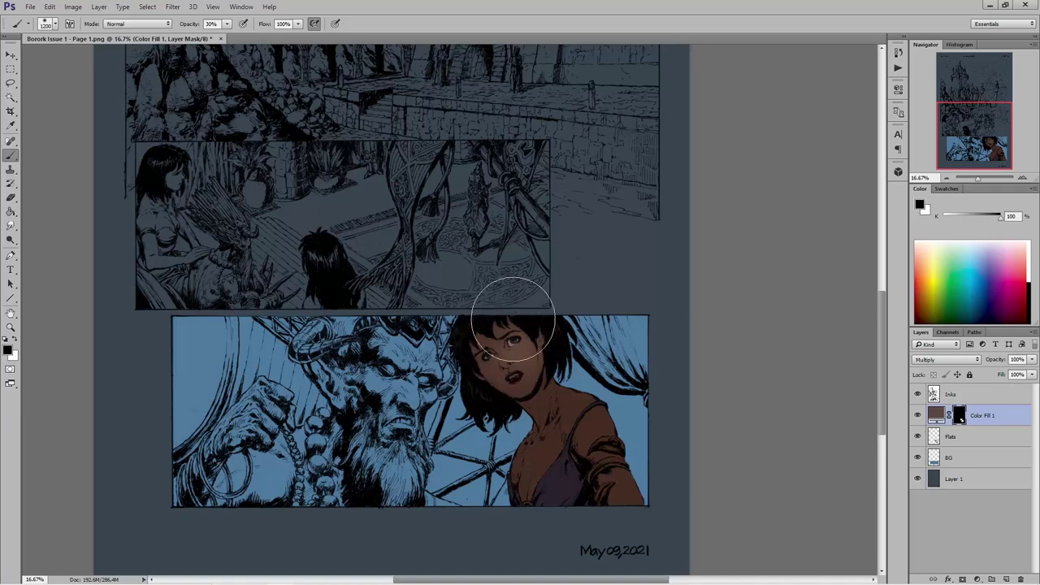
mouse_move(513, 319)
left_mouse_down()
mouse_move(500, 351)
mouse_move(524, 344)
mouse_move(527, 366)
mouse_move(520, 329)
left_mouse_up()
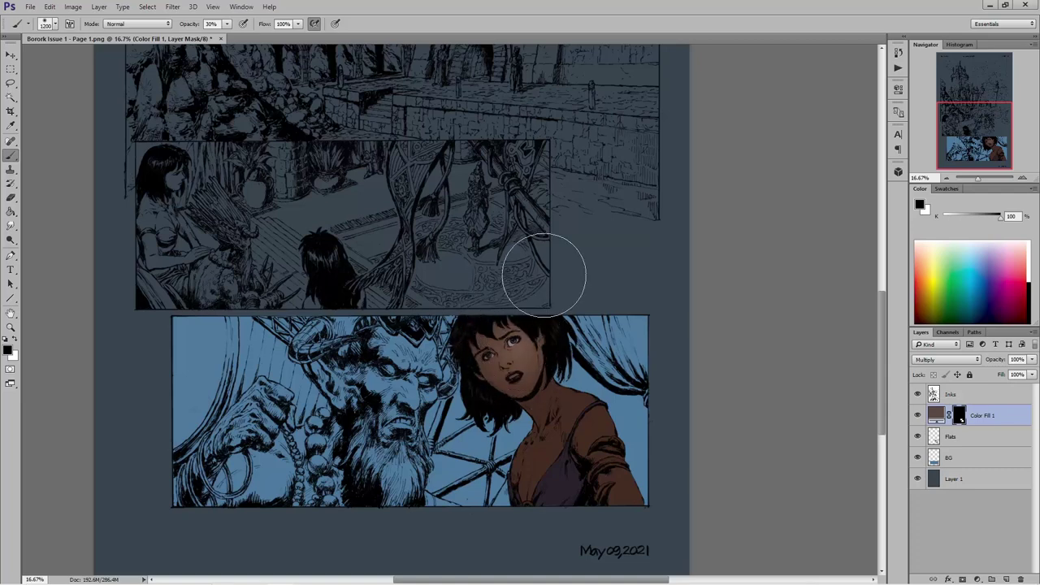
mouse_move(543, 275)
left_mouse_down()
mouse_move(500, 362)
mouse_move(517, 340)
mouse_move(498, 343)
mouse_move(515, 327)
mouse_move(528, 362)
mouse_move(509, 355)
mouse_move(504, 334)
left_mouse_up()
- Reduce the brush to 1000 px and fade the shadow on the woman's face further on the mask
key("bracketleft")
key("bracketleft")
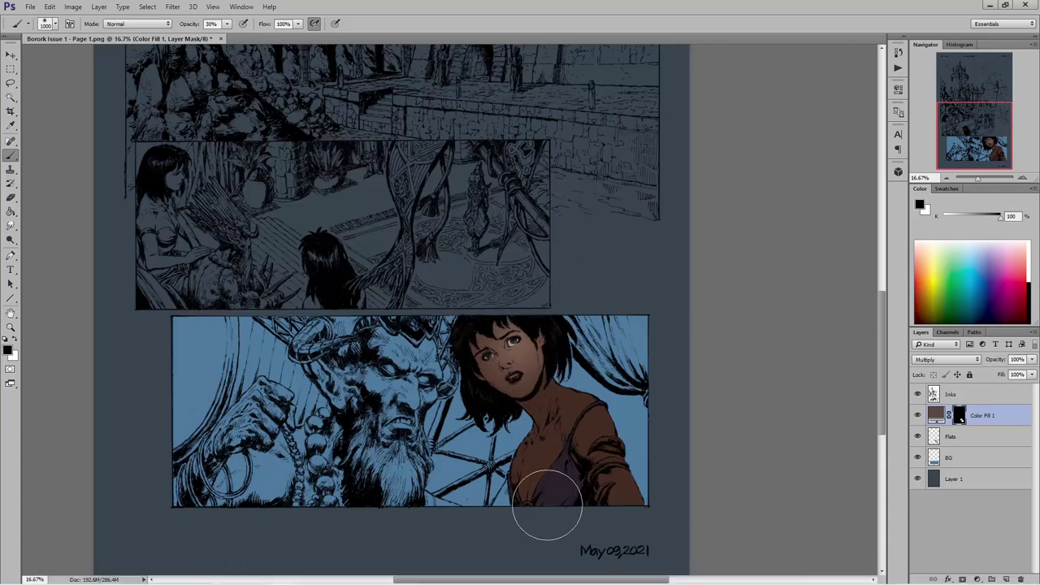
left_click_drag(511, 338, 518, 347)
key("bracketleft")
- Select the woman's bare skin on the Flats layer with the Magic Wand, subtract her face using the Lasso, and hide the selection outline
left_click(10, 82)
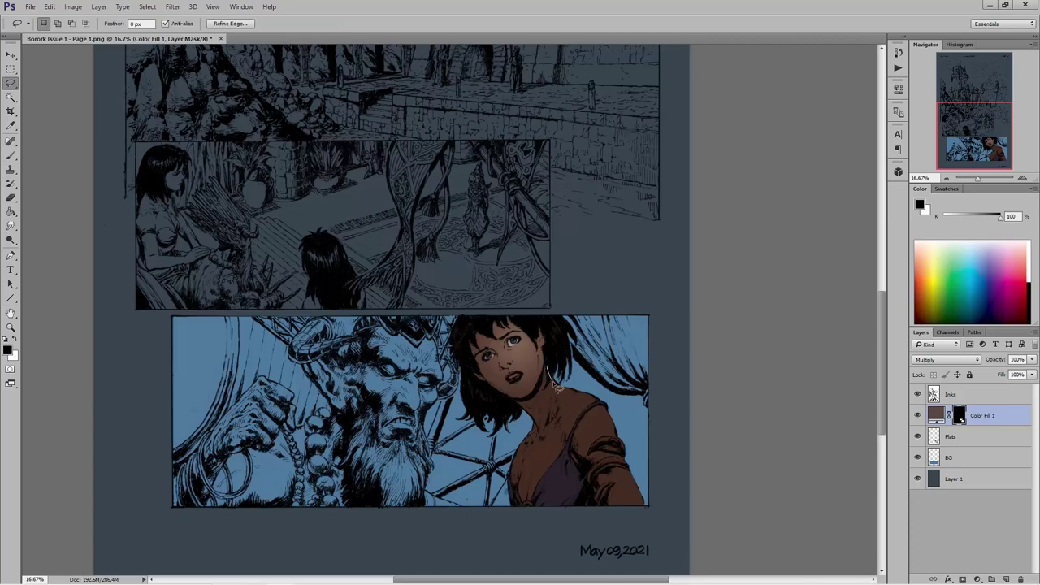
left_click_drag(602, 403, 605, 406)
left_click(992, 436)
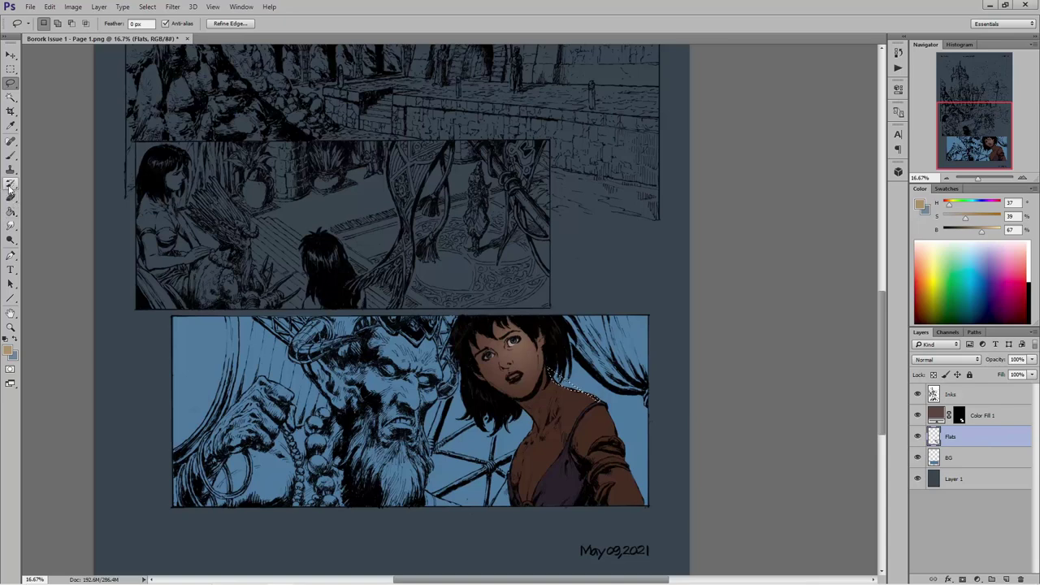
left_click(11, 97)
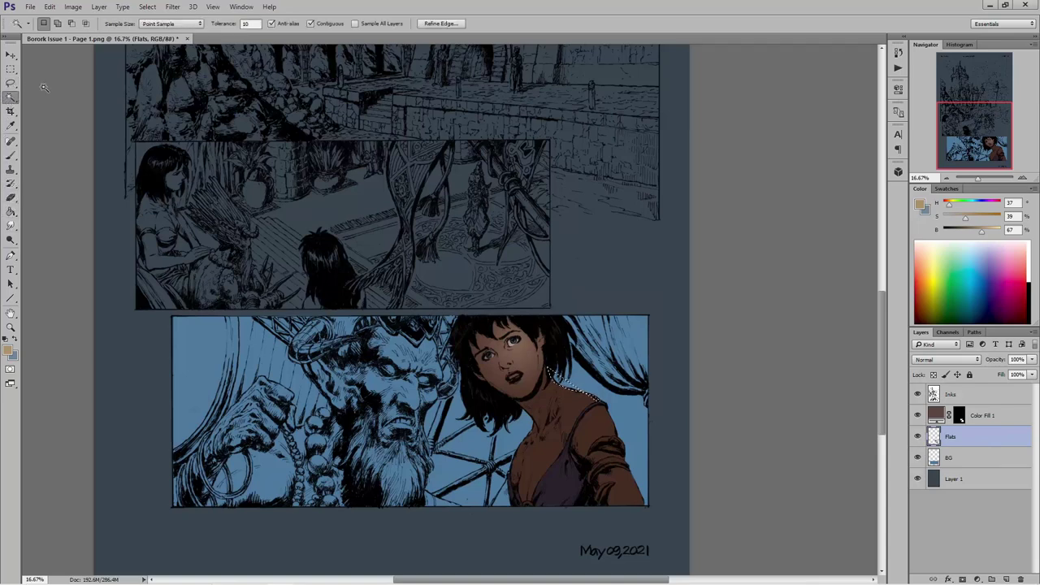
left_click(615, 469, "shift")
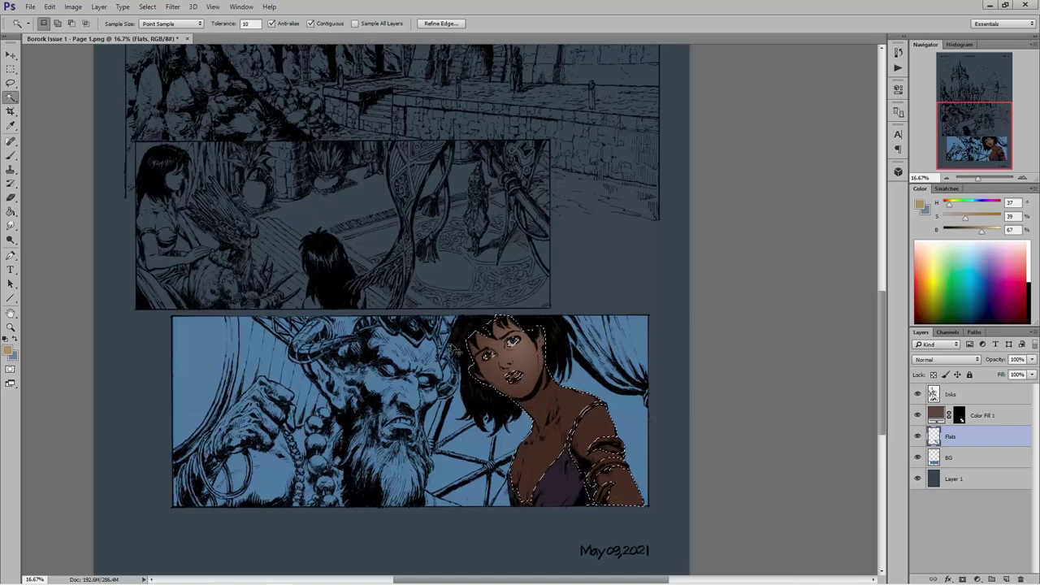
left_click(10, 83)
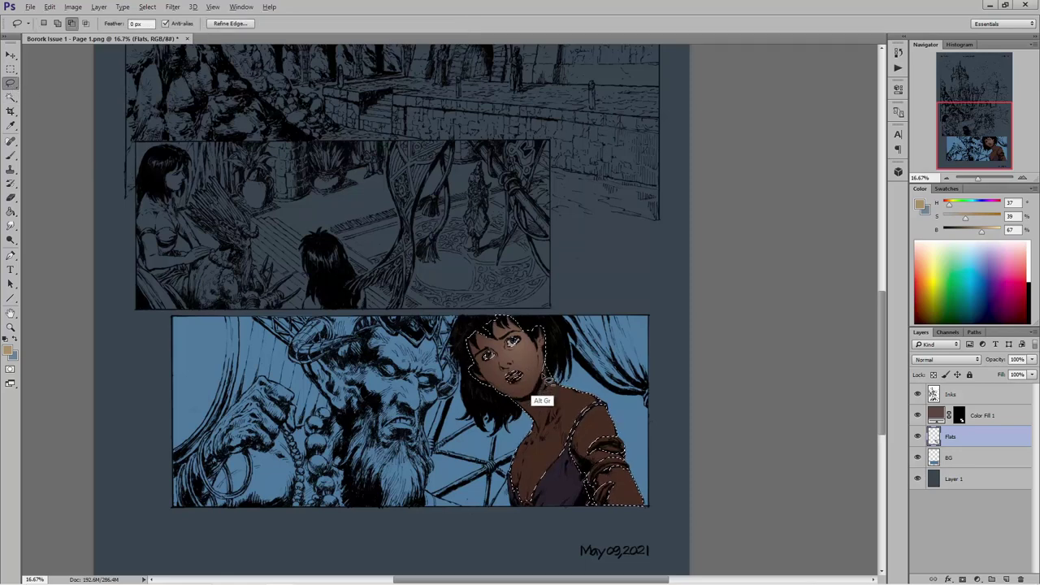
mouse_move(548, 384)
left_mouse_down()
mouse_move(509, 407)
mouse_move(457, 366)
mouse_move(464, 330)
mouse_move(499, 320)
mouse_move(557, 352)
left_mouse_up()
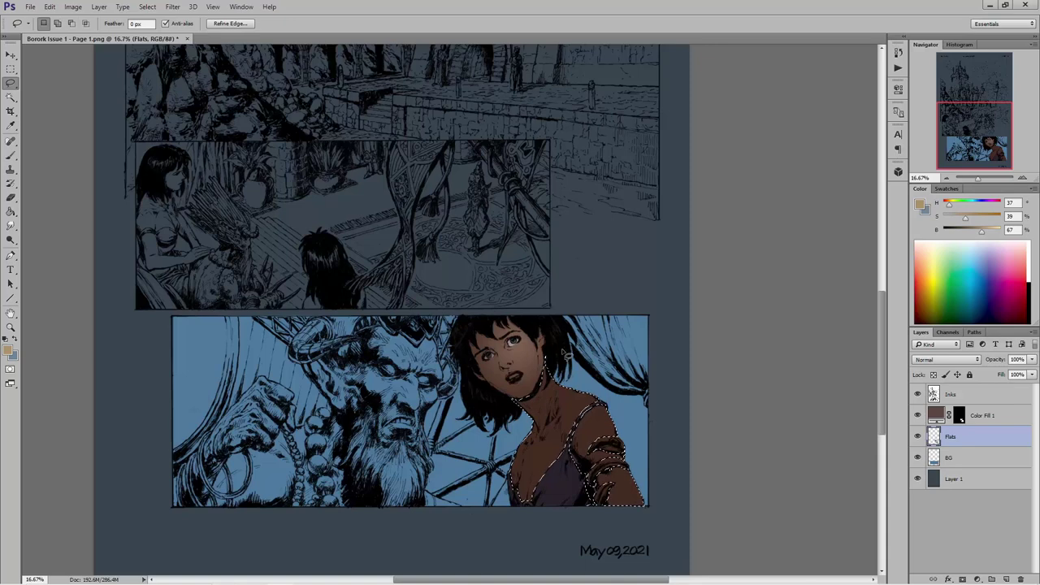
key("ctrl+d")
- Lighten the shadow on the woman's neck, shoulder and arm by painting black on the fill layer's mask with a soft 600 px brush
left_click(952, 414)
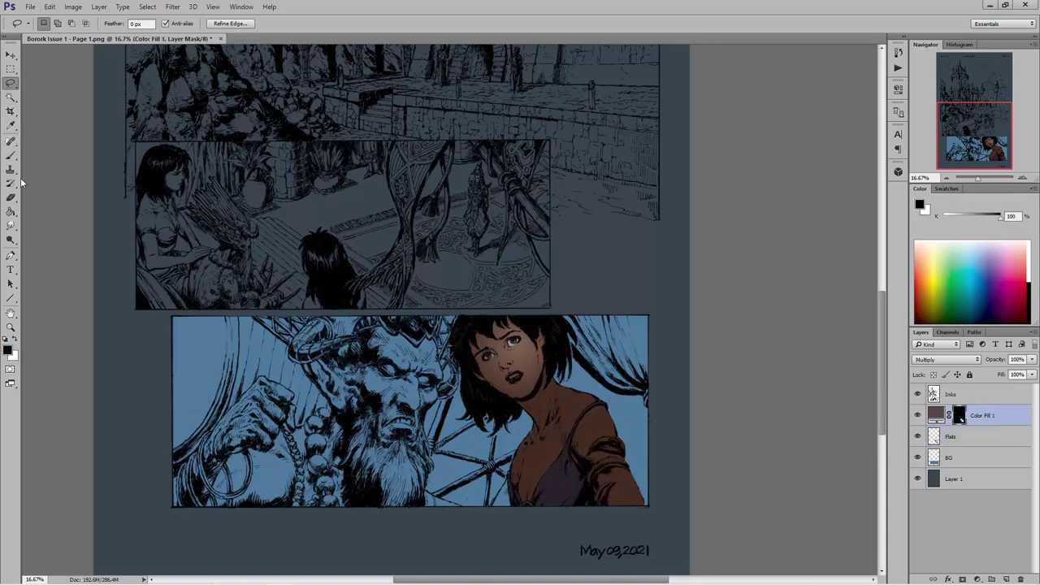
key("b")
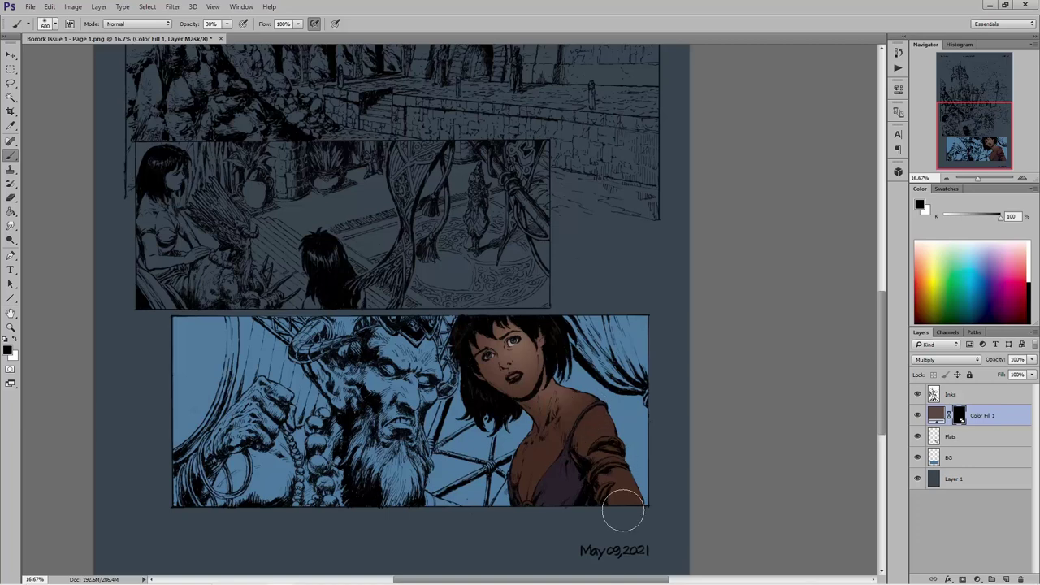
key("bracketright")
mouse_move(527, 417)
left_mouse_down()
mouse_move(539, 465)
mouse_move(568, 485)
left_mouse_up()
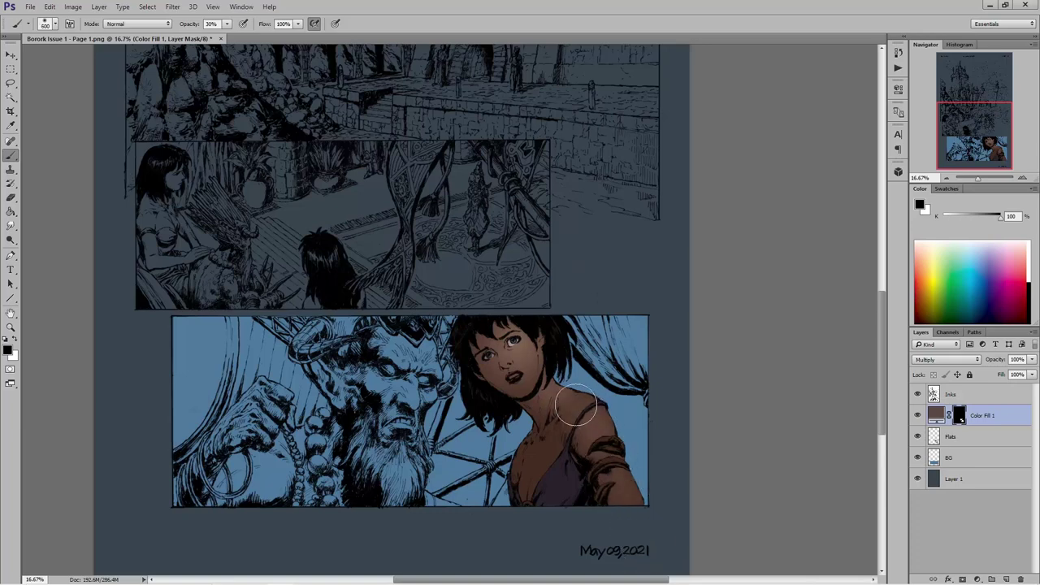
- Refine the lighter areas along the woman's arm and shoulder on the mask, varying the soft brush between 400 and 500 px
key("bracketleft")
key("bracketleft")
key("bracketright")
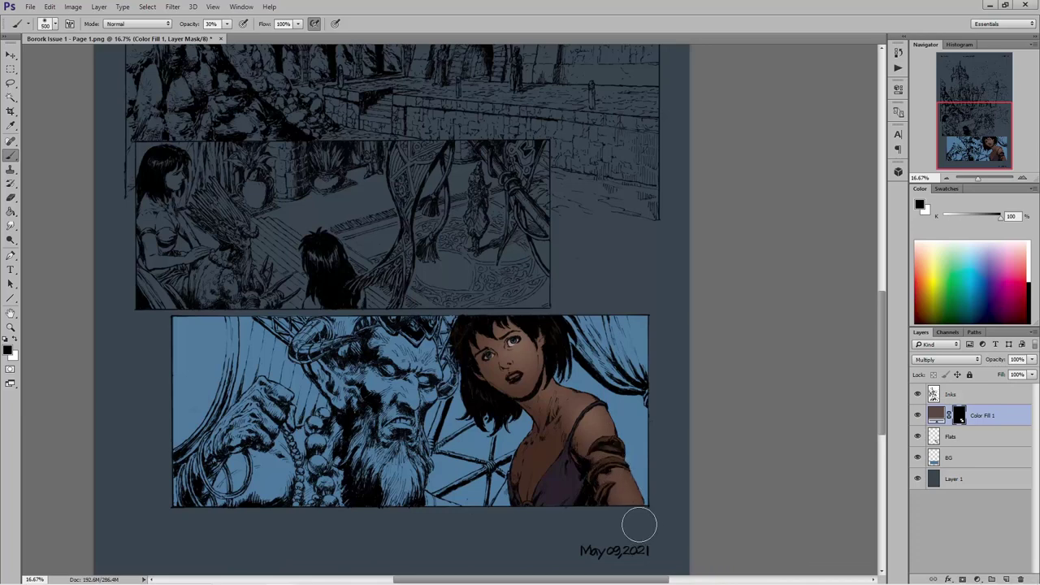
key("bracketleft")
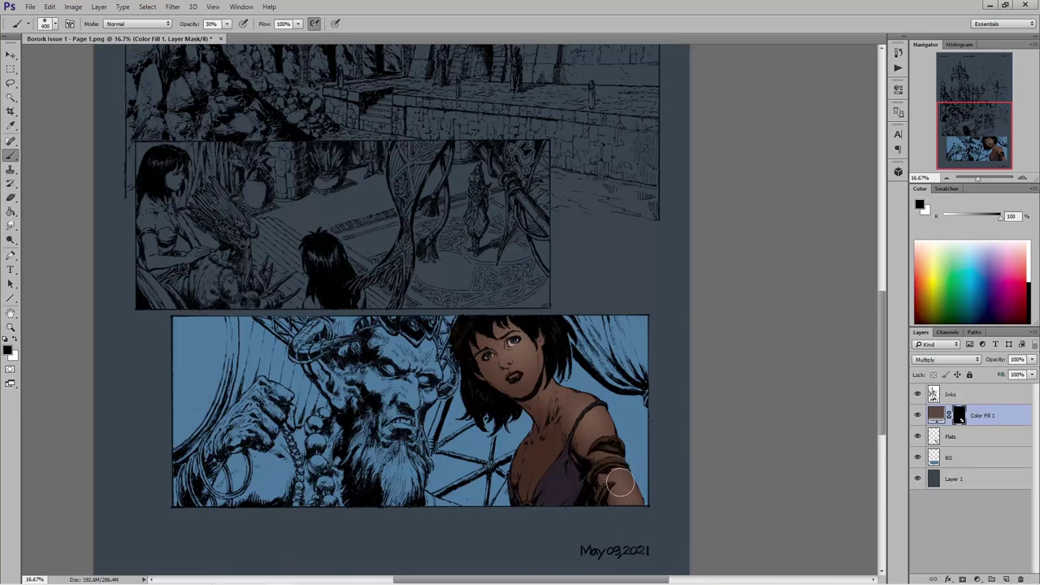
key("bracketright")
key("bracketleft")
mouse_move(652, 583)
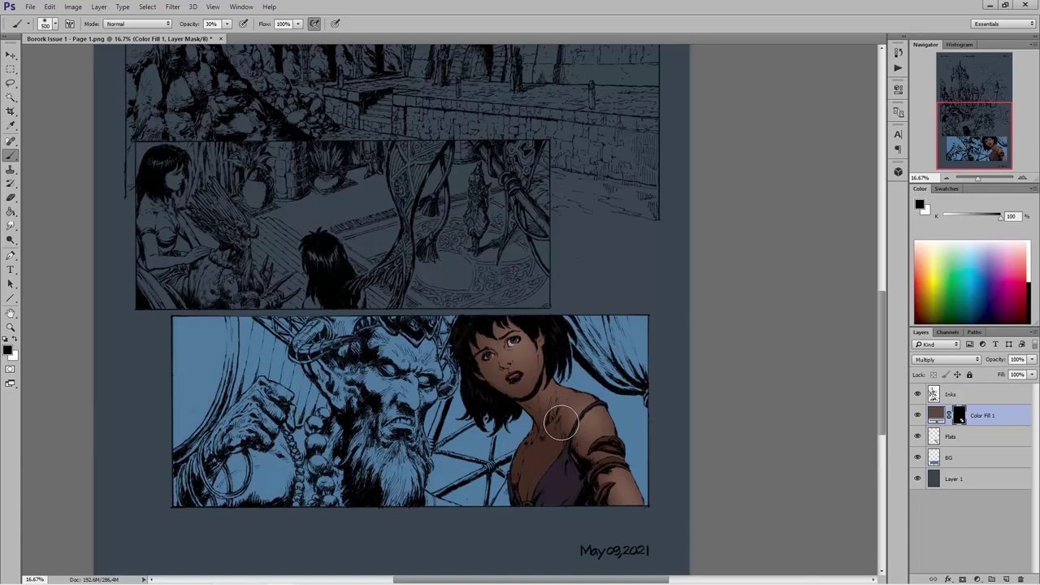
- Fade the shadow over the woman's chest by painting black on the fill layer's mask with the 500 px brush
mouse_move(561, 423)
left_mouse_down()
mouse_move(534, 437)
mouse_move(538, 468)
mouse_move(547, 431)
mouse_move(524, 490)
mouse_move(555, 433)
mouse_move(537, 494)
mouse_move(558, 427)
mouse_move(515, 518)
mouse_move(569, 483)
mouse_move(590, 444)
mouse_move(540, 485)
mouse_move(543, 498)
mouse_move(551, 477)
mouse_move(539, 507)
mouse_move(557, 476)
mouse_move(541, 540)
mouse_move(512, 501)
mouse_move(516, 485)
mouse_move(509, 537)
mouse_move(519, 462)
mouse_move(511, 523)
mouse_move(565, 456)
mouse_move(547, 503)
mouse_move(509, 499)
mouse_move(512, 520)
mouse_move(545, 490)
mouse_move(539, 520)
mouse_move(564, 478)
mouse_move(534, 481)
left_mouse_up()
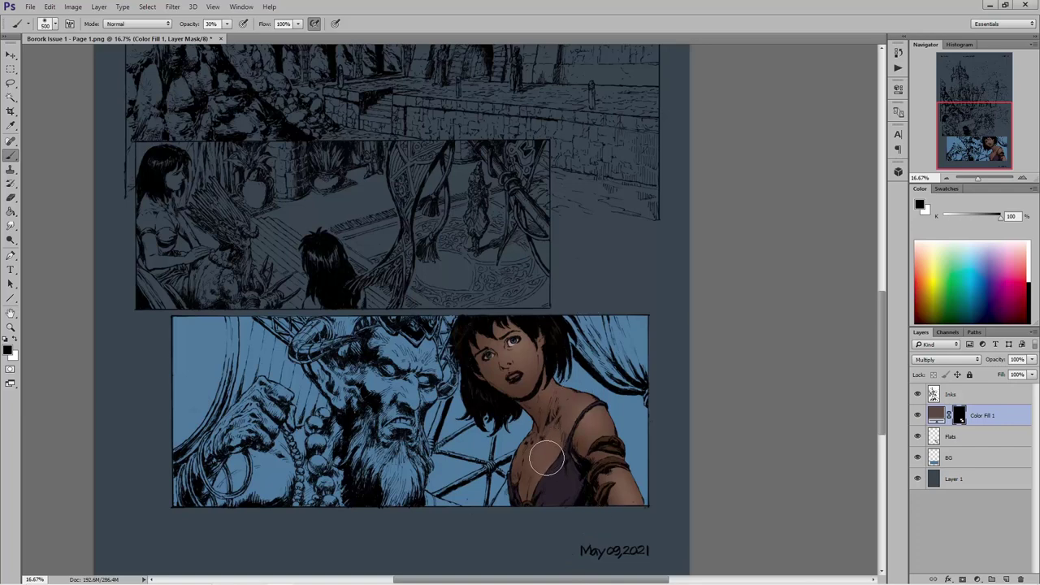
mouse_move(465, 575)
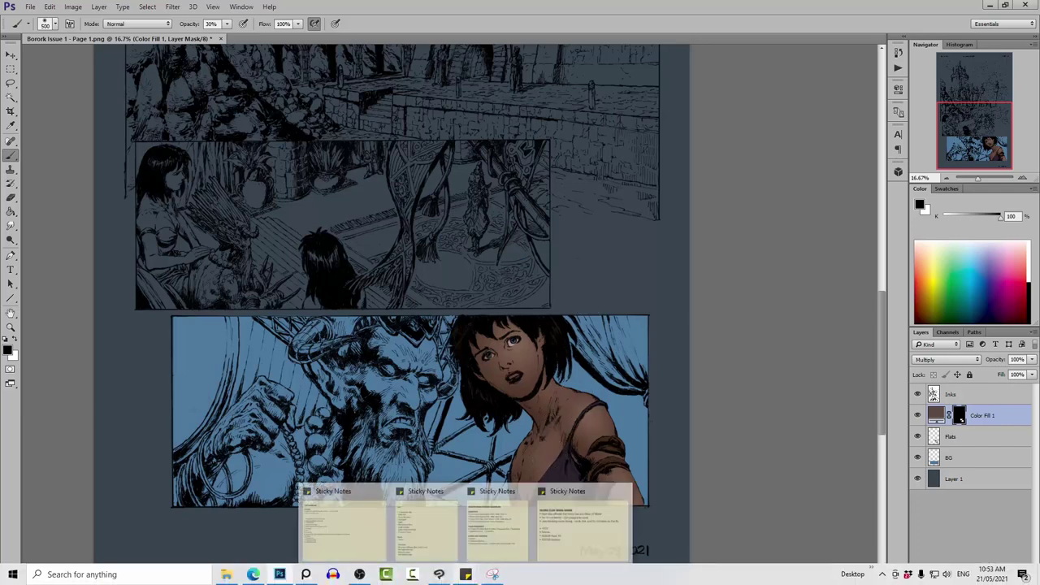
left_click(11, 96)
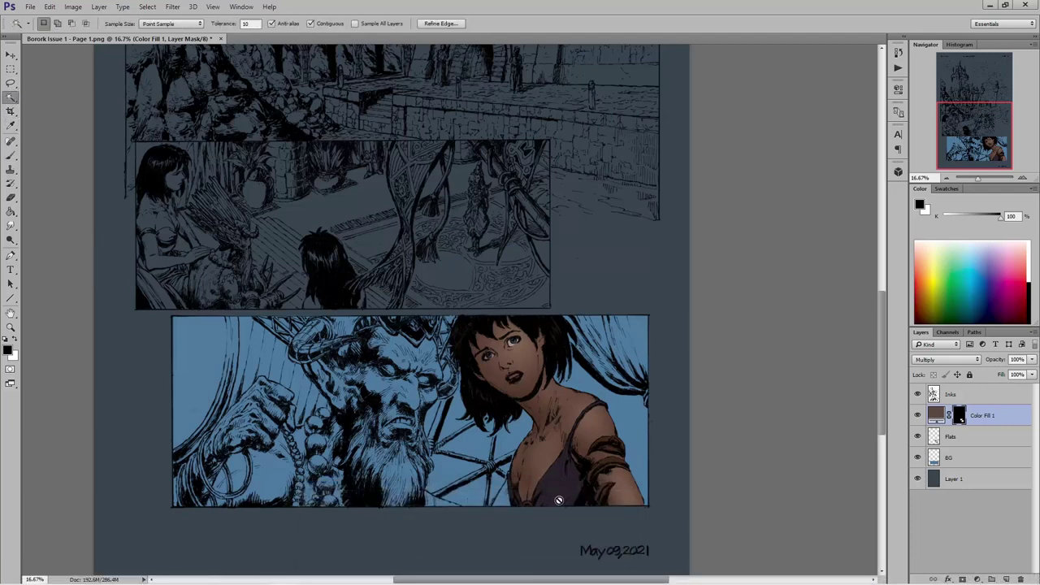
left_click(11, 154)
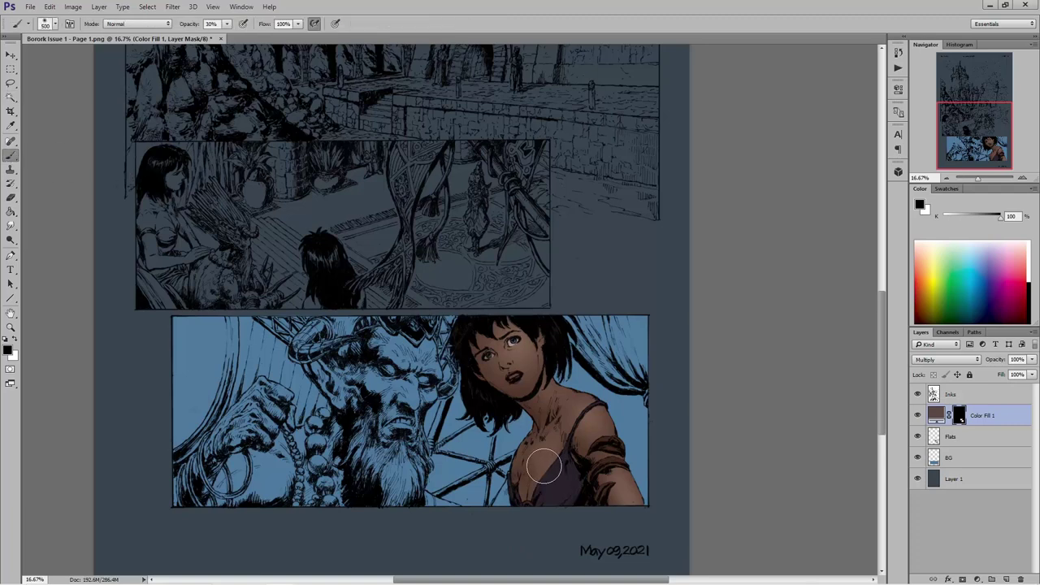
mouse_move(573, 481)
left_mouse_down()
mouse_move(589, 476)
mouse_move(575, 433)
mouse_move(540, 455)
mouse_move(555, 451)
left_mouse_up()
- Select both parts of the woman's purple top on the Flats layer with the Magic Wand and hide the selection outline
left_click(11, 83)
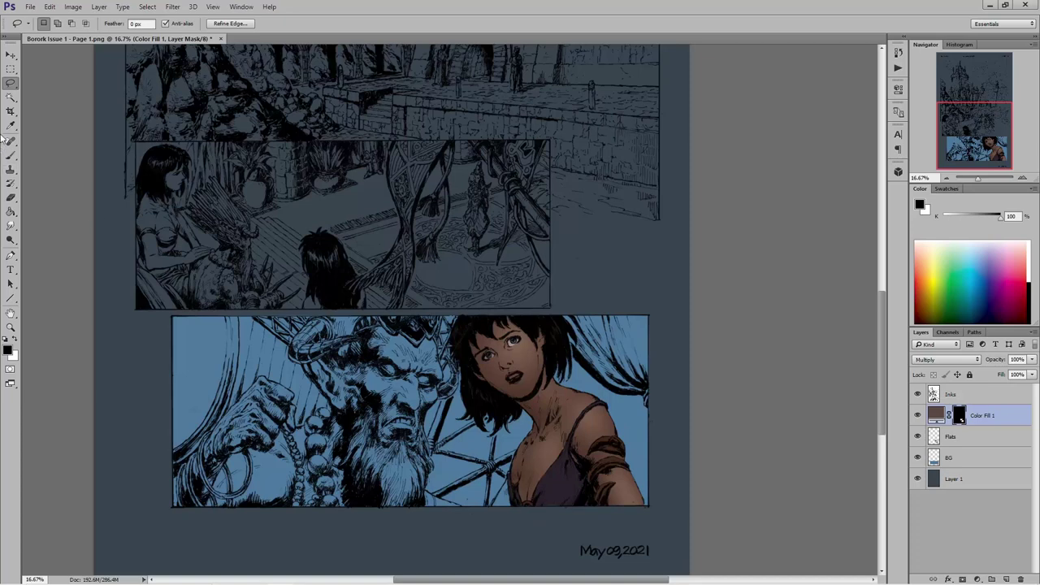
left_click(11, 99)
left_click(936, 416)
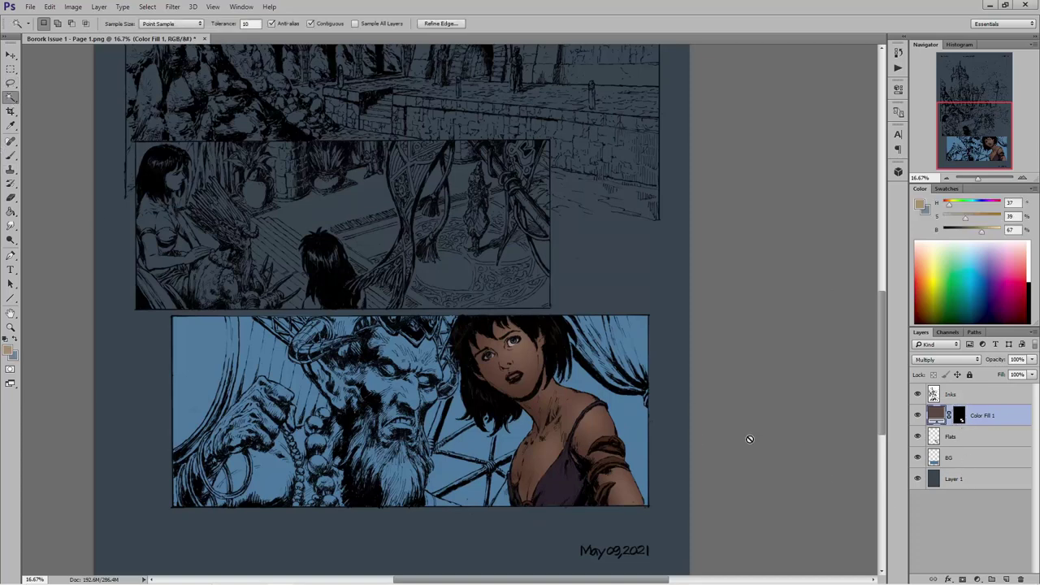
left_click(948, 442)
left_click(559, 498)
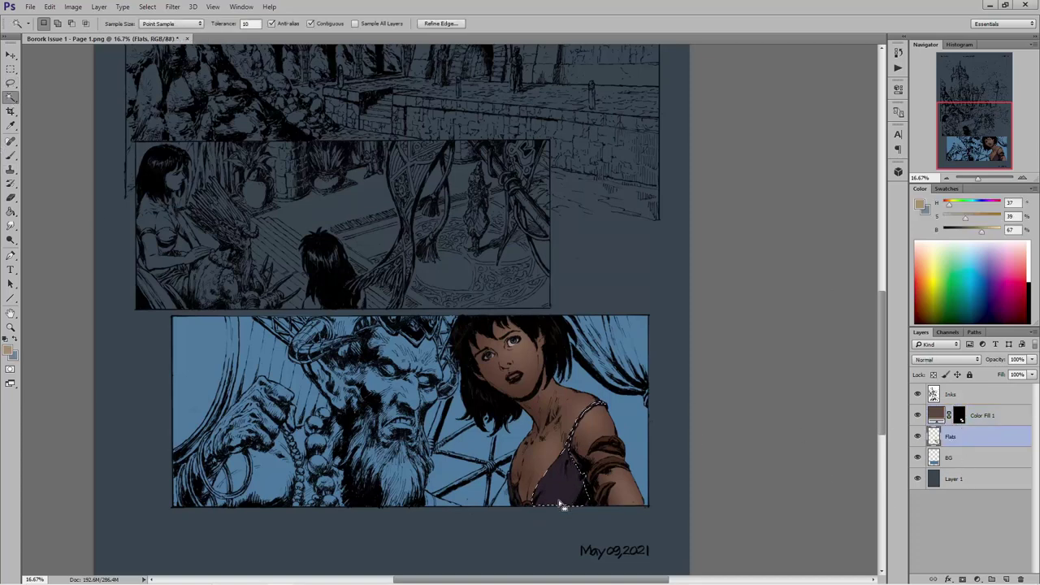
left_click(516, 504, "shift")
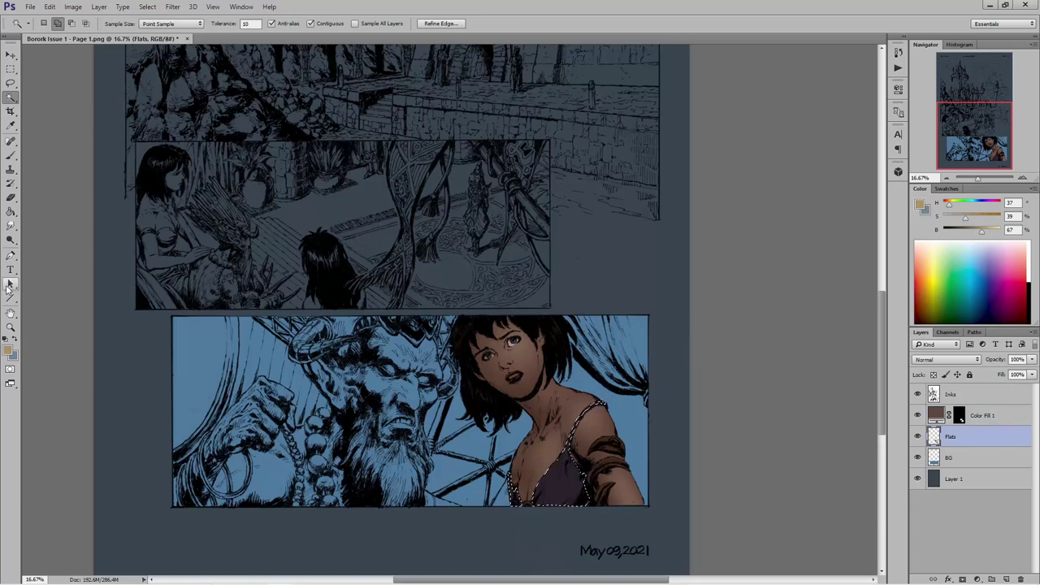
key("ctrl+d")
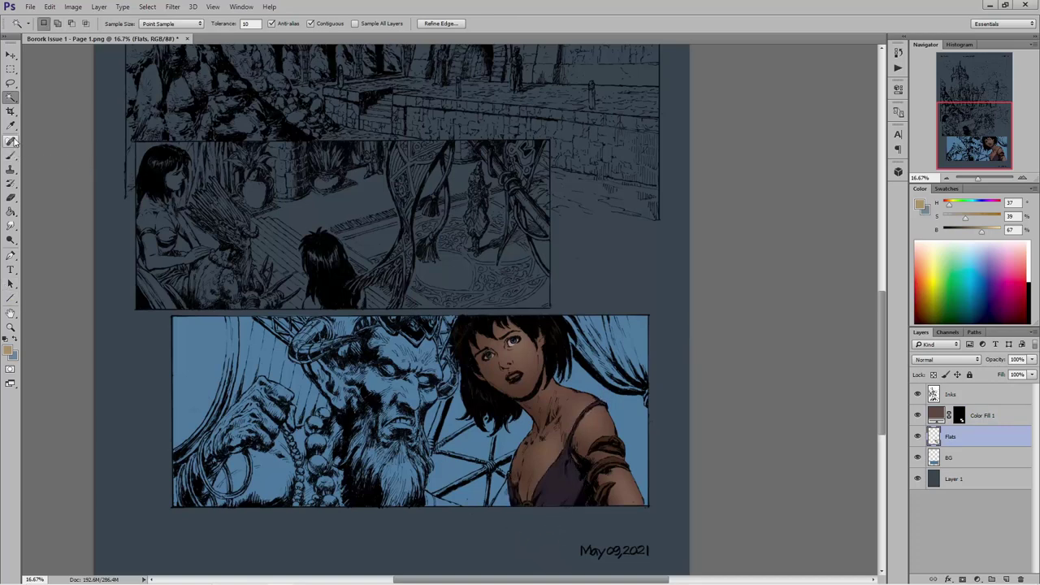
- Lighten the shadow on the purple top by painting black on the fill layer's mask, starting with a 600 px brush and reducing it
left_click(11, 154)
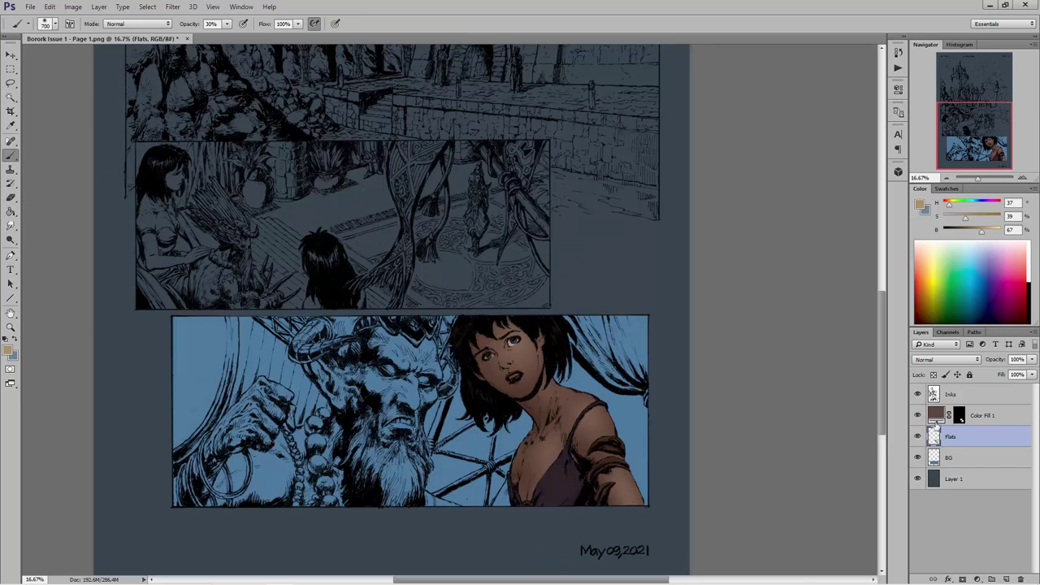
left_click(959, 415)
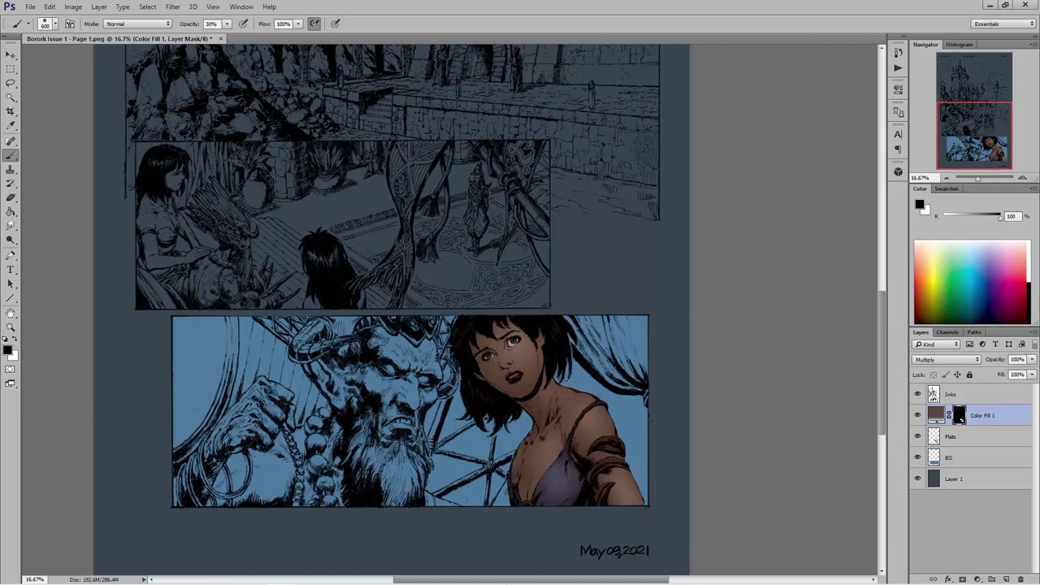
key("[")
key("[")
left_click_drag(515, 495, 522, 500)
left_click_drag(189, 298, 201, 300)
- Lasso the area at the centre knot of the top and paint shadow back in with white on the mask using a small soft brush
left_click(10, 83)
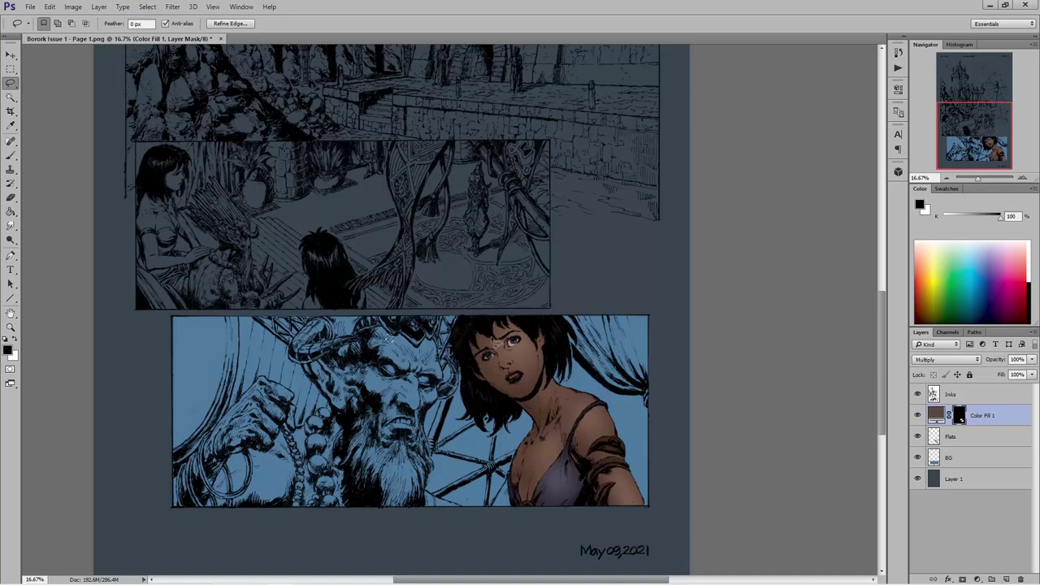
left_click(488, 375)
mouse_move(529, 505)
left_mouse_down()
mouse_move(547, 456)
mouse_move(531, 487)
mouse_move(555, 452)
mouse_move(565, 458)
mouse_move(535, 512)
left_mouse_up()
key("ctrl+d")
left_click(11, 154)
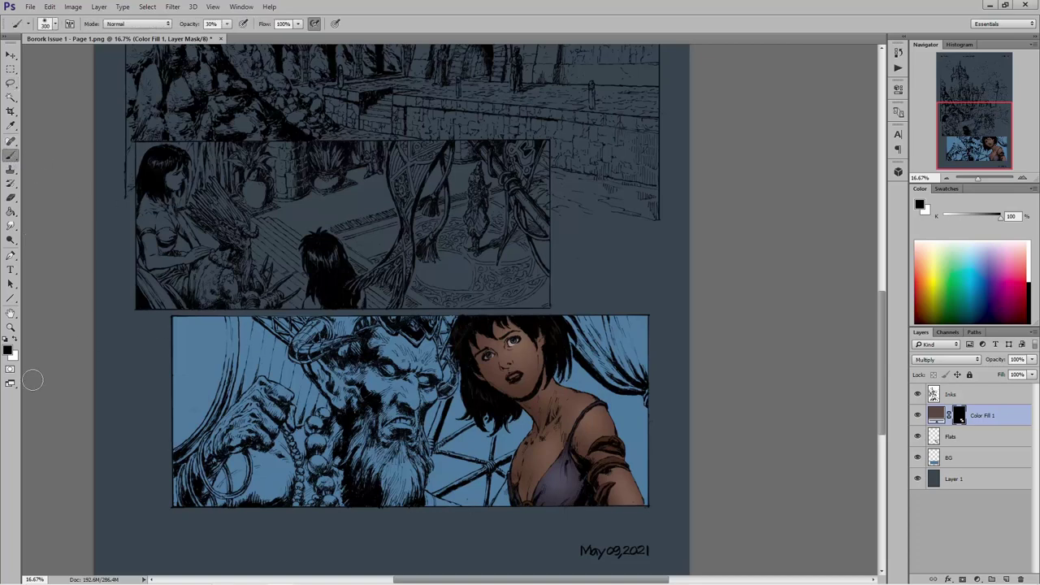
left_click(16, 346)
mouse_move(528, 495)
left_mouse_down()
mouse_move(537, 467)
mouse_move(531, 505)
left_mouse_up()
left_click_drag(536, 497, 523, 495)
key("bracketright")
- Switch to the Smudge tool at 50% strength and enlarge its tip for blending the mask
left_click(10, 225)
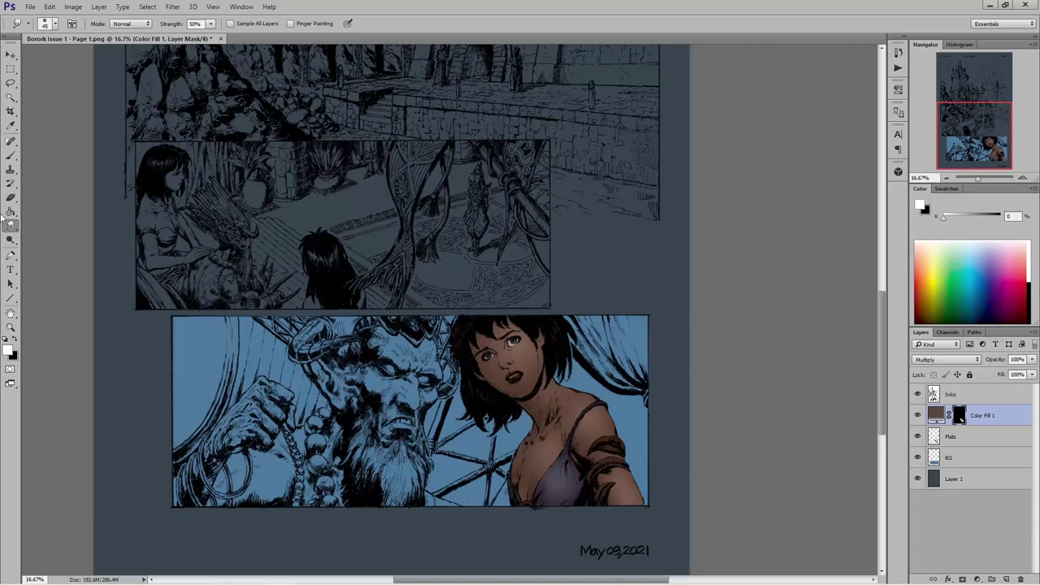
key("bracketright")
key("bracketright")
key("bracketright")
key("bracketright")
key("bracketright")
key("bracketright")
key("bracketright")
key("bracketright")
key("bracketright")
- Outline a narrow shadow shape down the middle of the woman's chest with the Lasso on the fill layer's mask
left_click(10, 83)
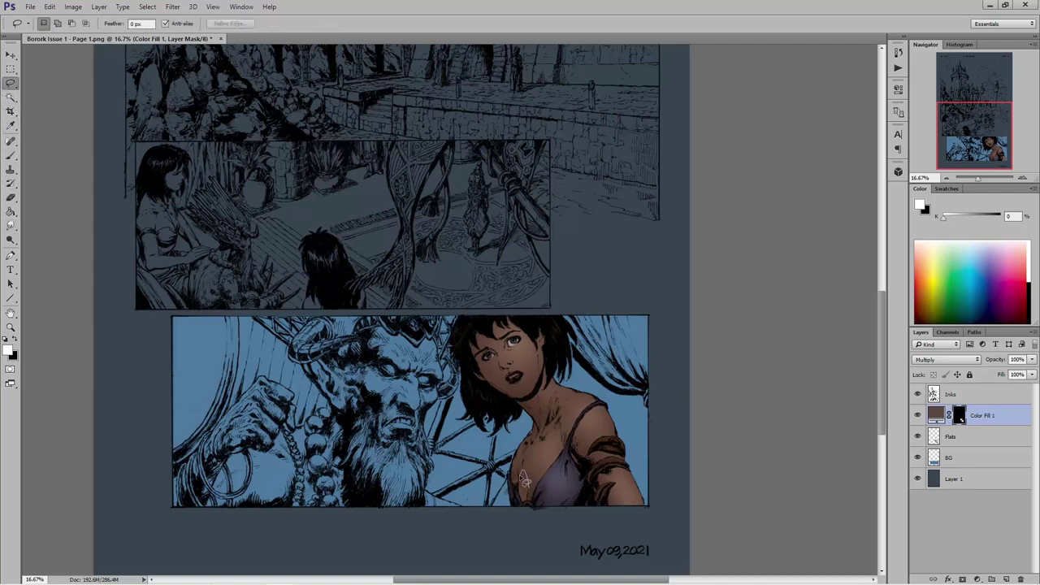
left_click_drag(521, 491, 529, 505)
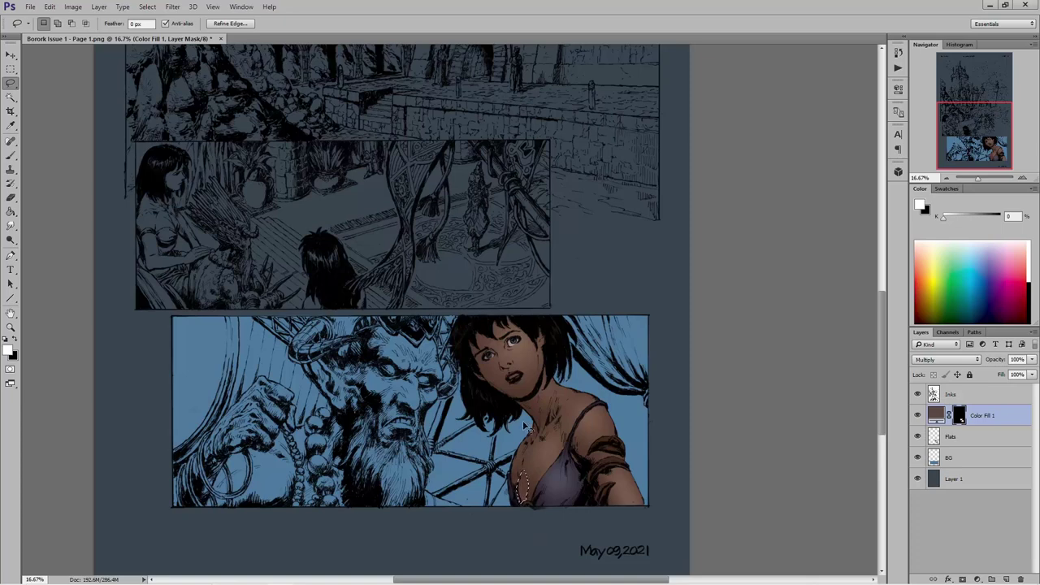
key("ctrl+d")
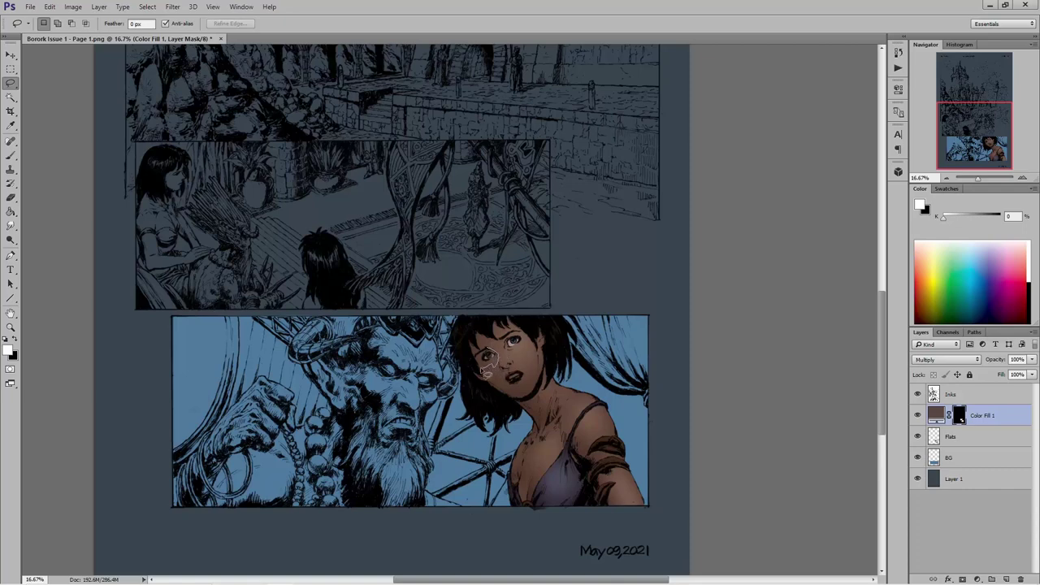
- Lasso the area around the woman's eye nearest the horned man and shade it with a soft white brush of 400 px and smaller
left_click_drag(485, 356, 488, 358)
left_click(11, 155)
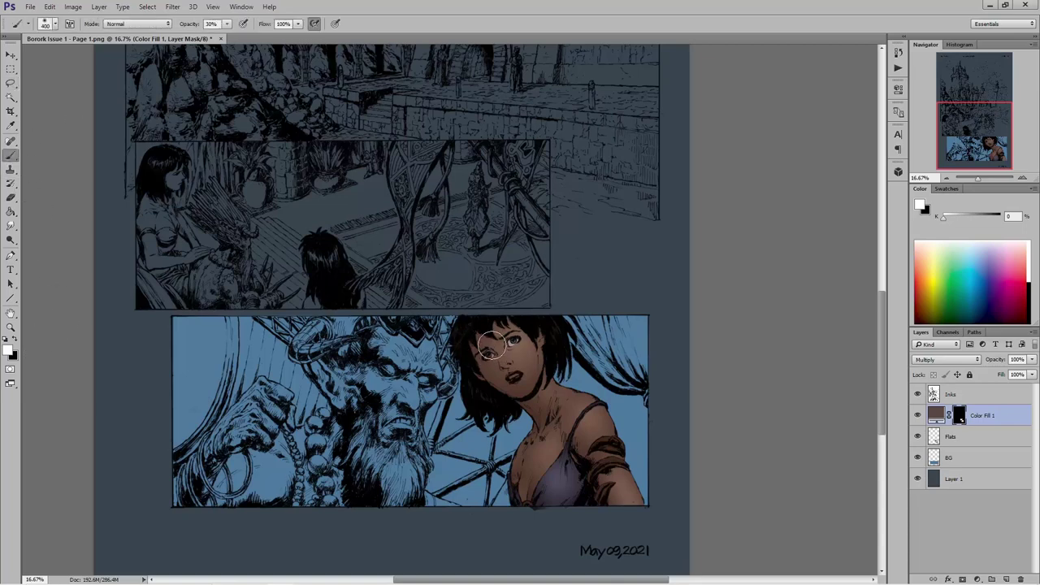
key("bracketleft")
- Lasso the area around the woman's other eye and set the soft white brush to 250 px for shading it on the mask
left_click(11, 83)
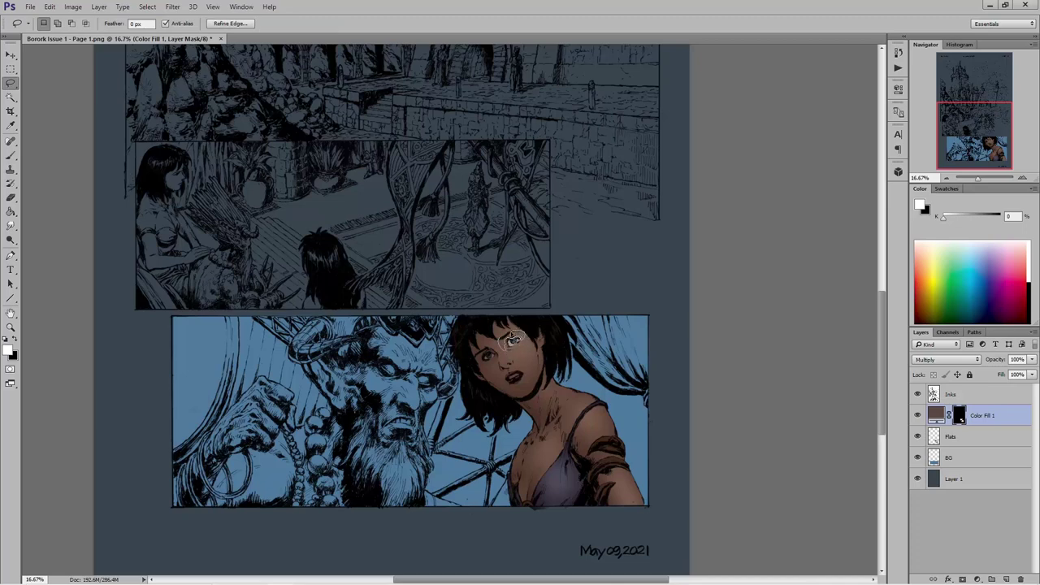
left_click_drag(504, 345, 508, 326)
key("alt")
key("ctrl+shift+i")
key("Return")
key("ctrl+z")
left_click(11, 155)
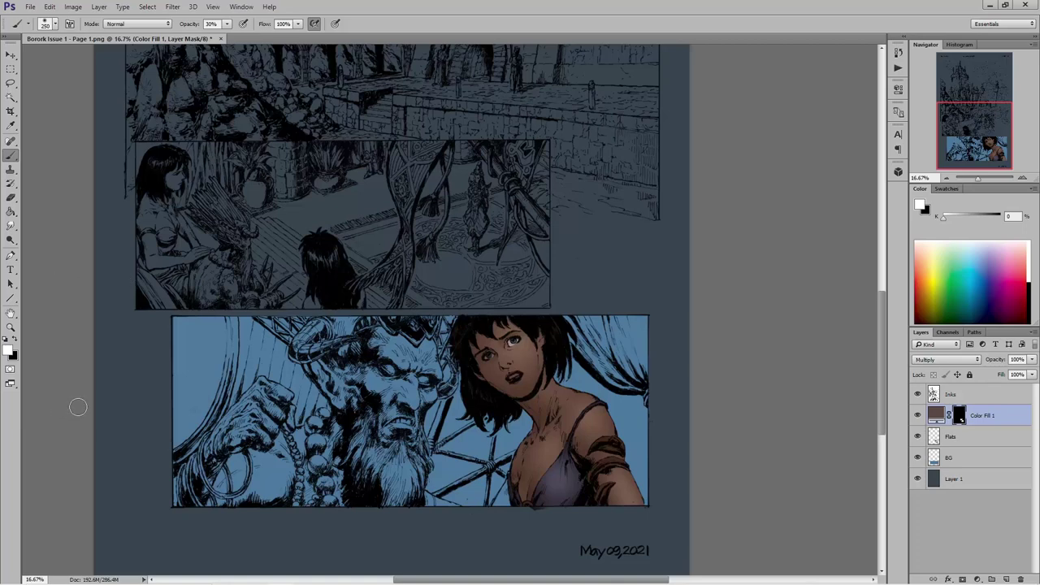
- Lasso the shadow areas around the woman's nose and its bridge, and shade them on the mask with a soft white 250 px brush
left_click(10, 82)
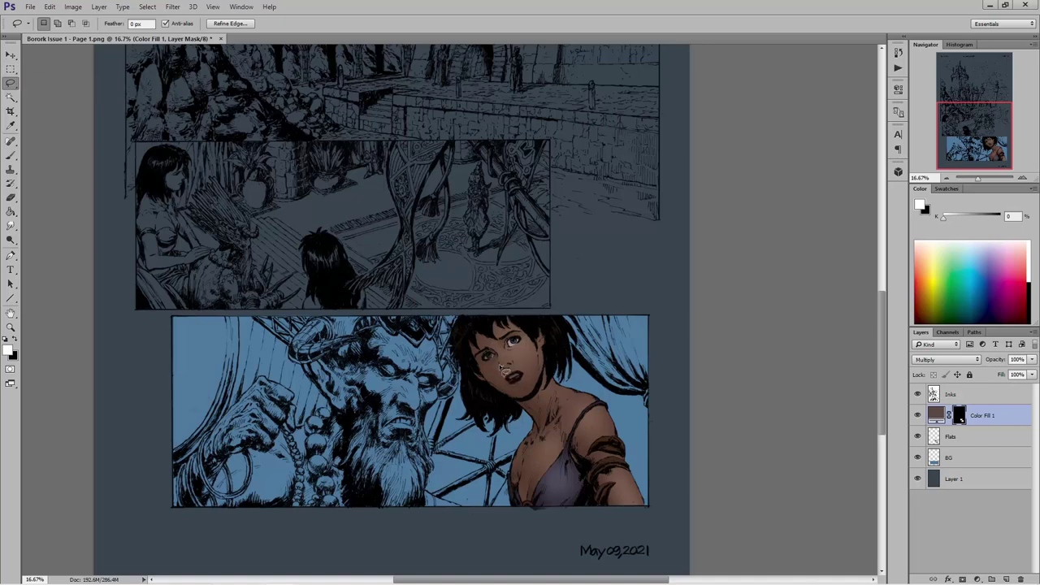
left_click_drag(502, 371, 515, 370)
key("shift")
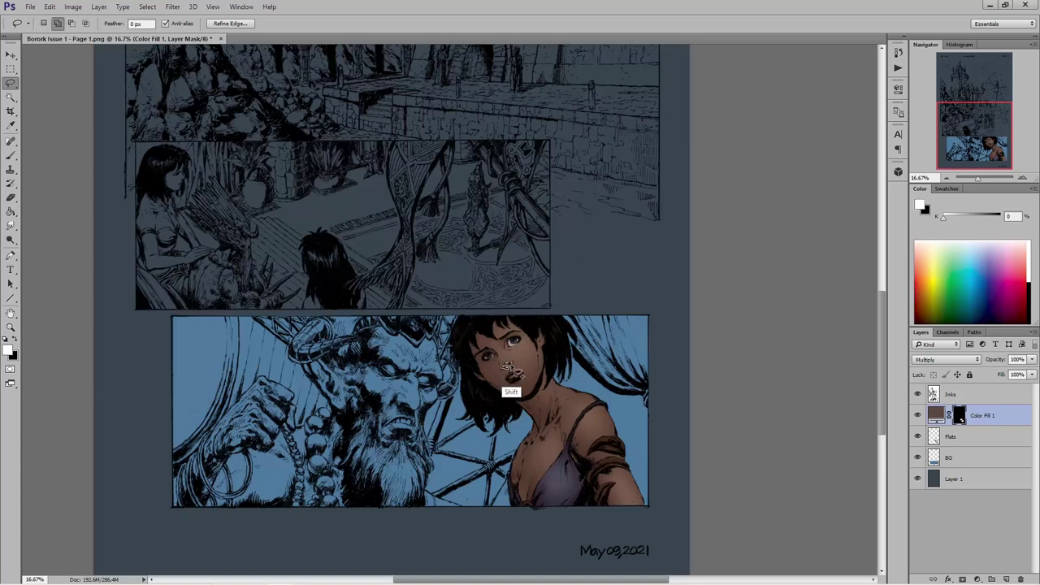
left_click_drag(509, 367, 508, 348)
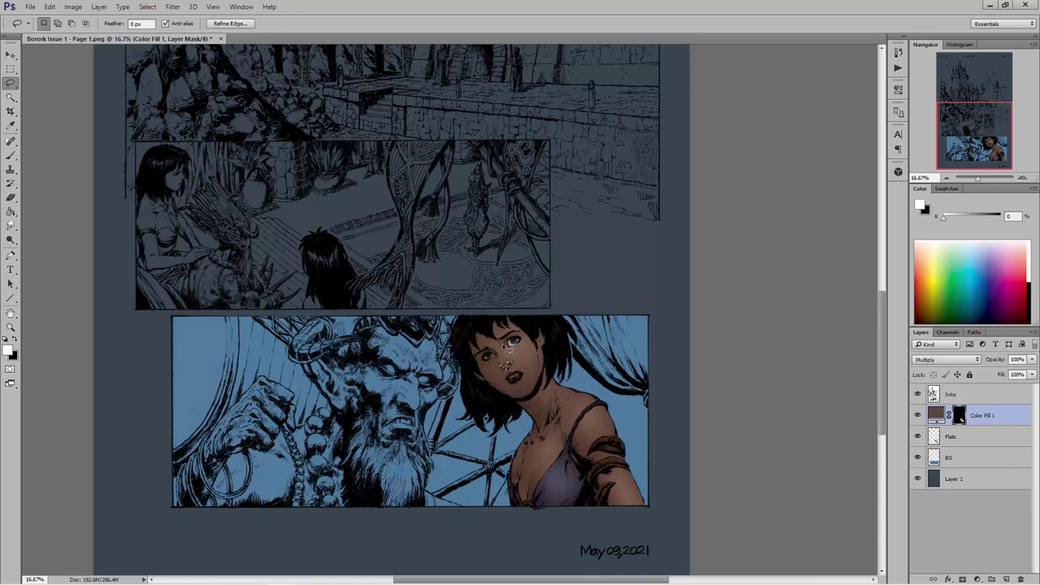
left_click(11, 155)
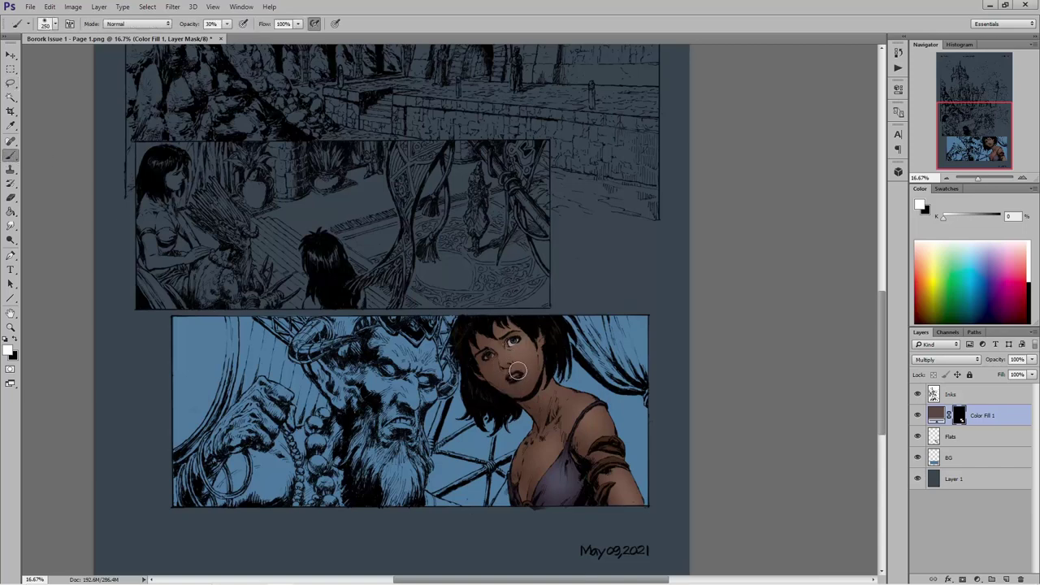
left_click_drag(517, 372, 534, 416)
- Lasso the cheek beside the woman's nose and mouth, refine the outline, and shade it with the white brush at 30% opacity
left_click(10, 82)
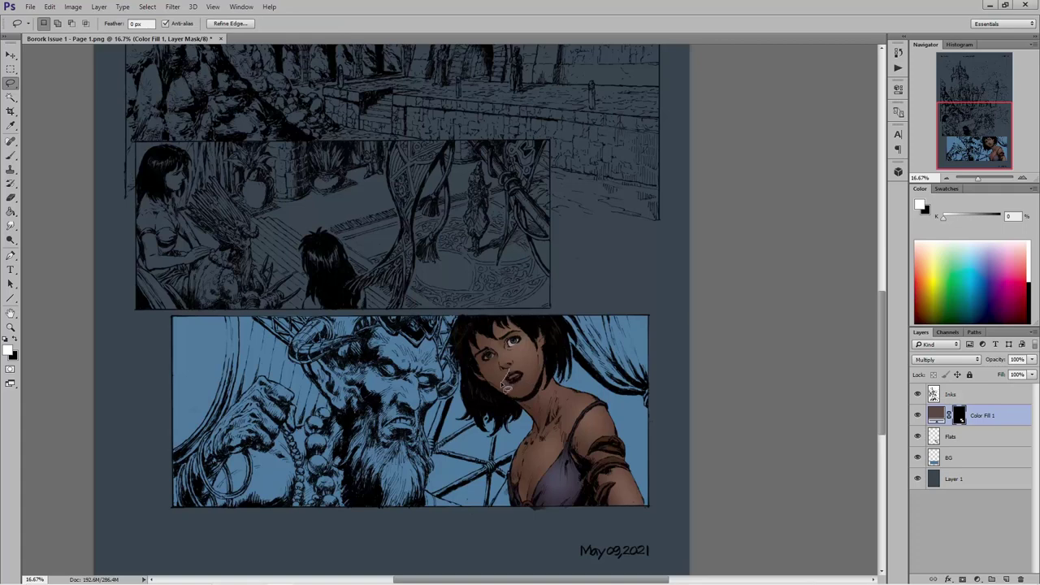
key("shift")
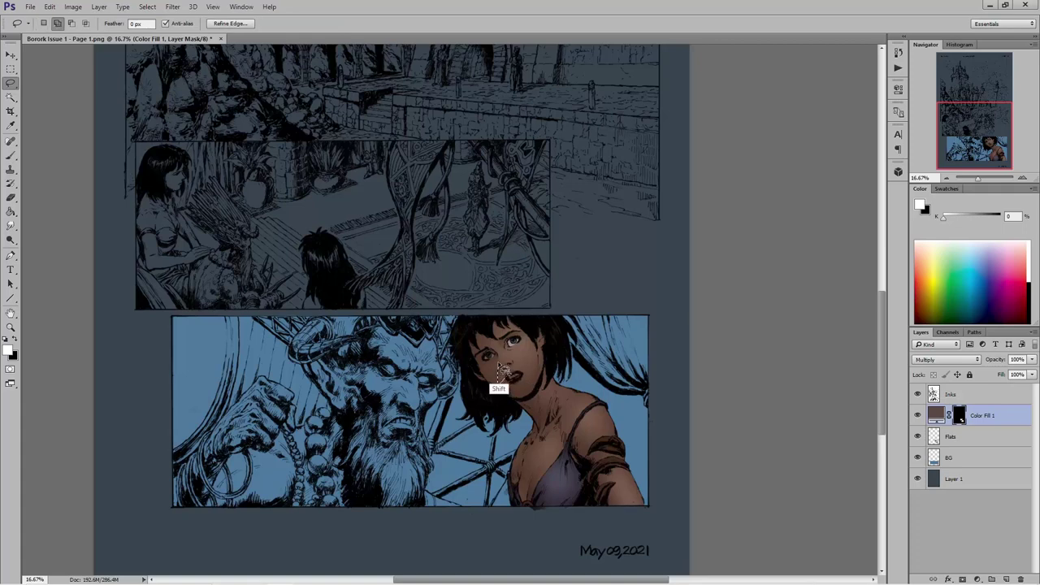
left_click_drag(506, 396, 514, 393)
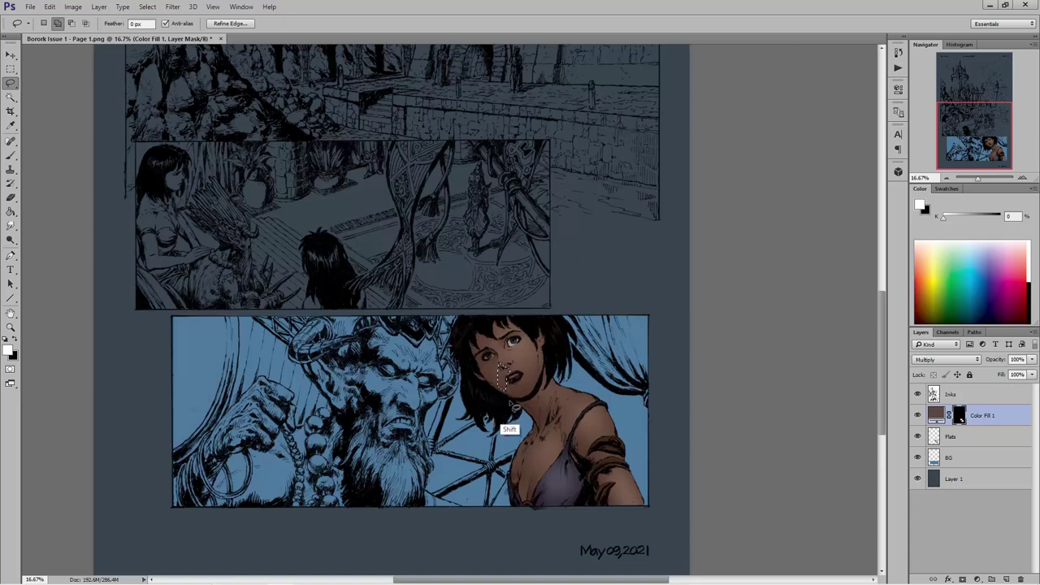
key("alt")
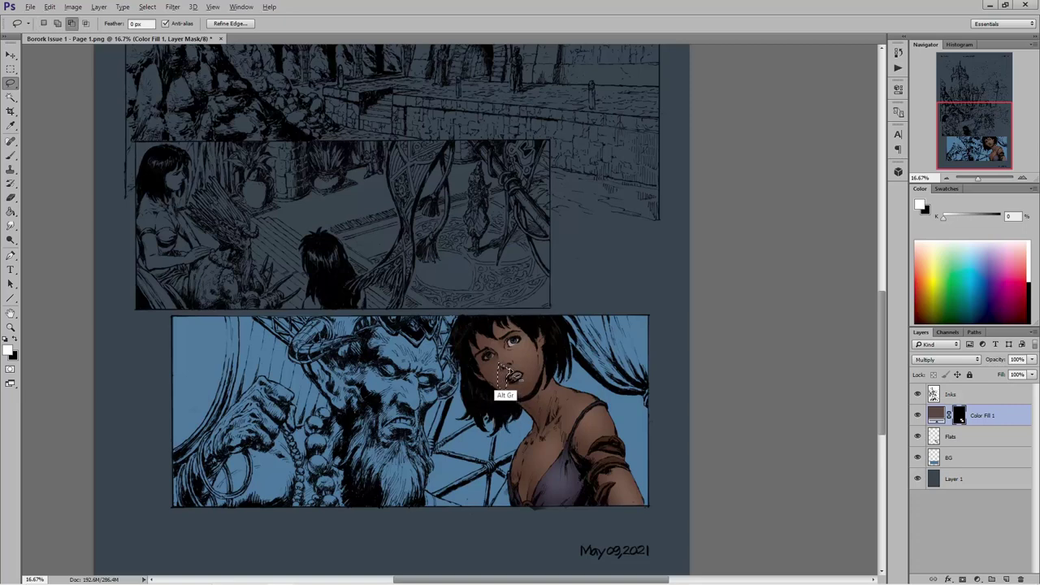
mouse_move(502, 370)
left_mouse_down()
mouse_move(520, 381)
mouse_move(504, 382)
left_mouse_up()
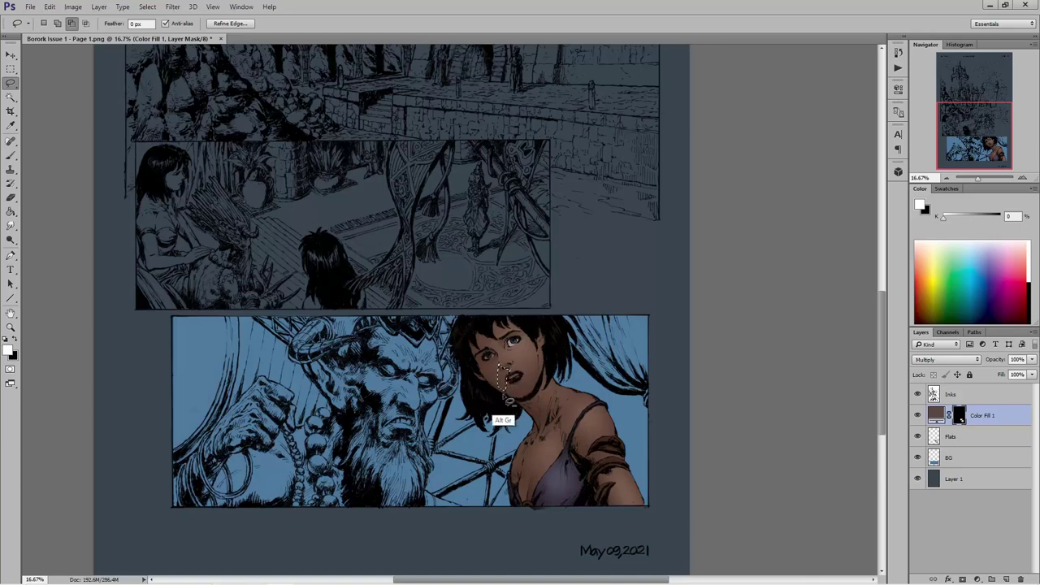
key("alt")
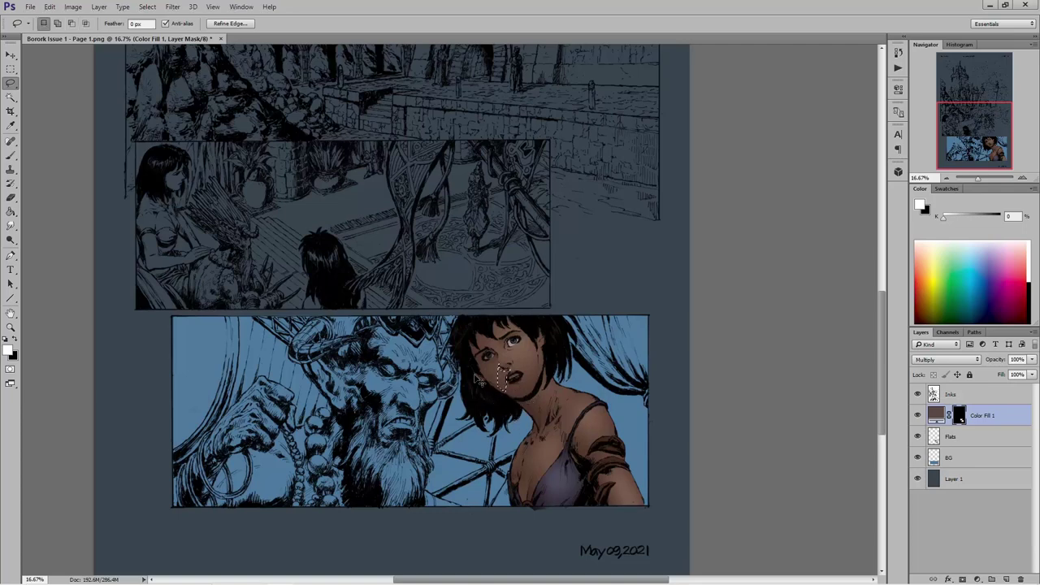
left_click(10, 155)
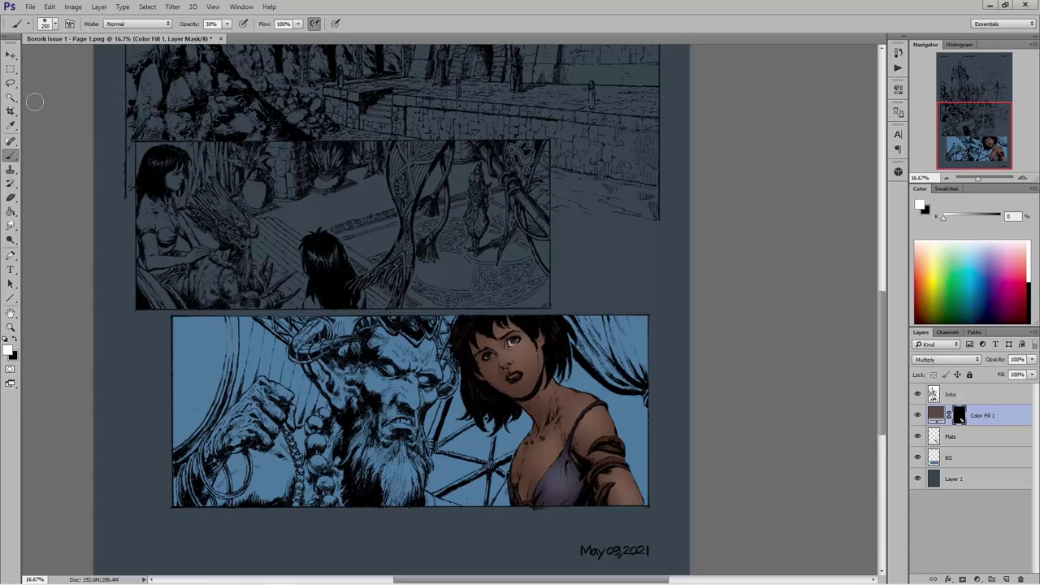
- Lasso the area around the woman's mouth for shading on the mask and reduce the white brush to 175 px
left_click(11, 83)
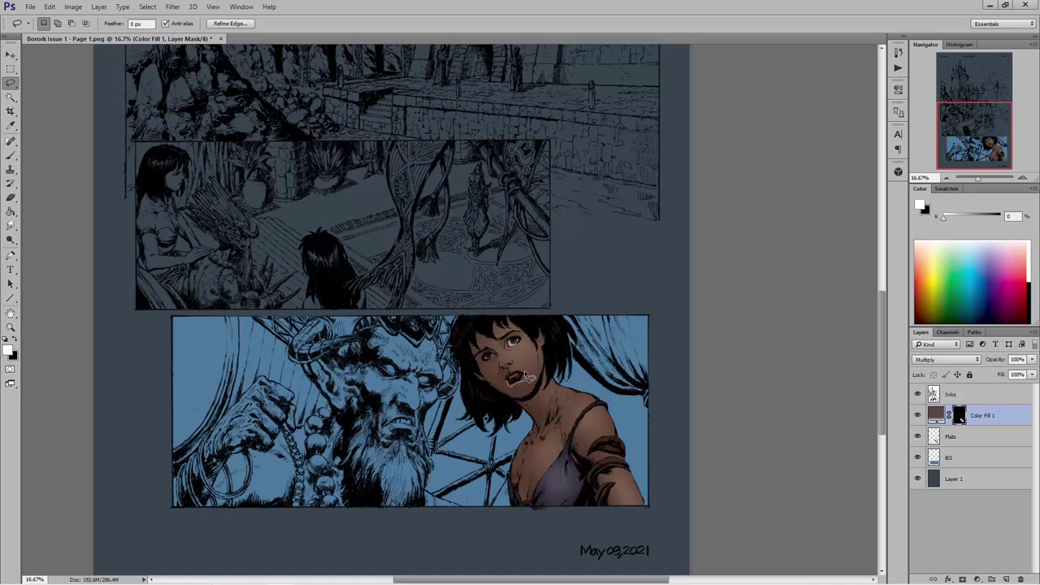
left_click_drag(521, 375, 517, 377)
key("b")
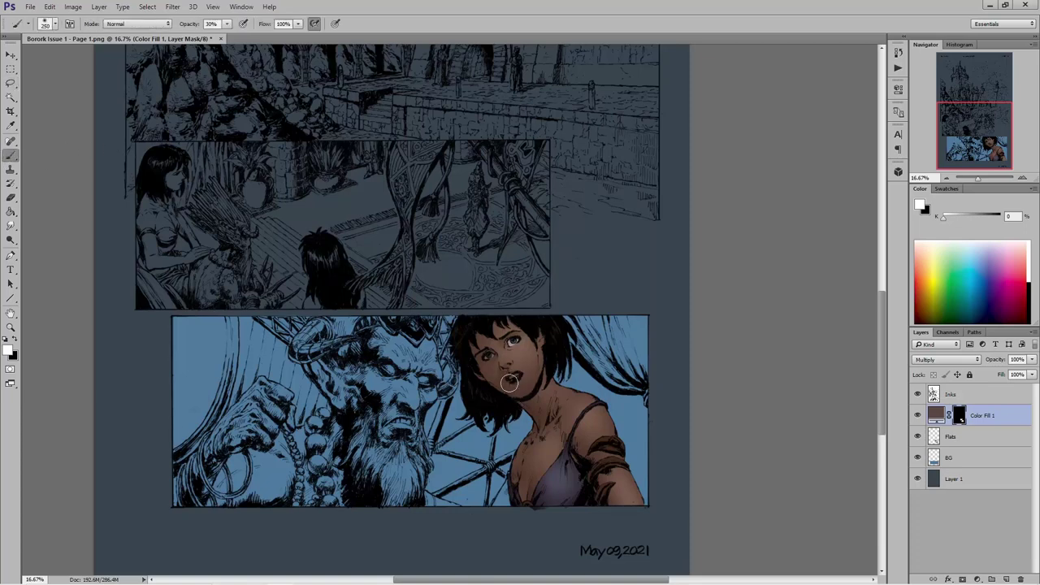
key("bracketleft")
- Lasso the woman's chin, shade it with the 175 px white brush, and set the Smudge tool to 200 px for blending
left_click(10, 82)
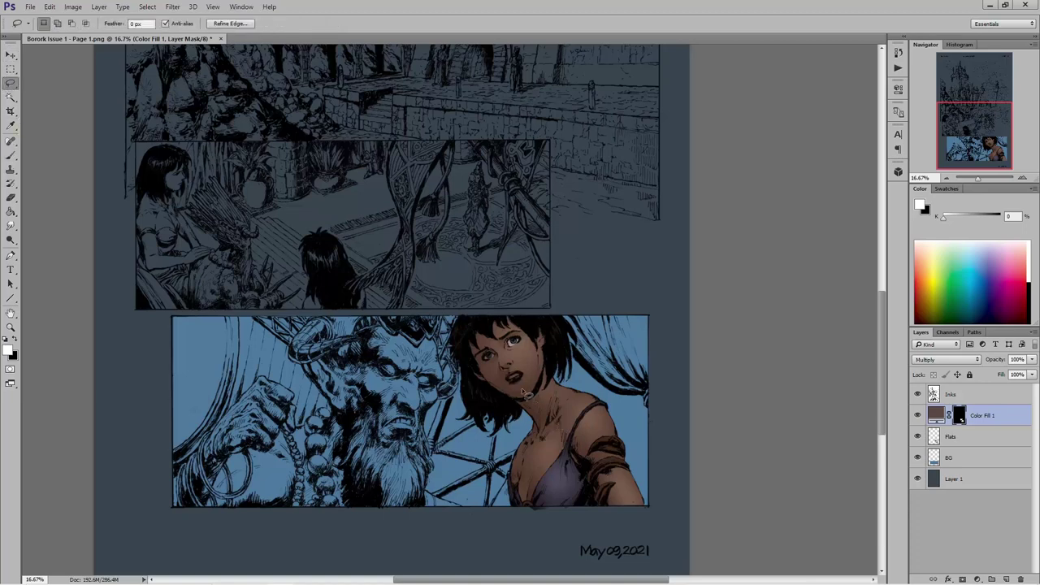
mouse_move(526, 394)
left_mouse_down()
mouse_move(510, 391)
mouse_move(528, 381)
mouse_move(509, 383)
left_mouse_up()
key("alt+BackSpace")
key("b")
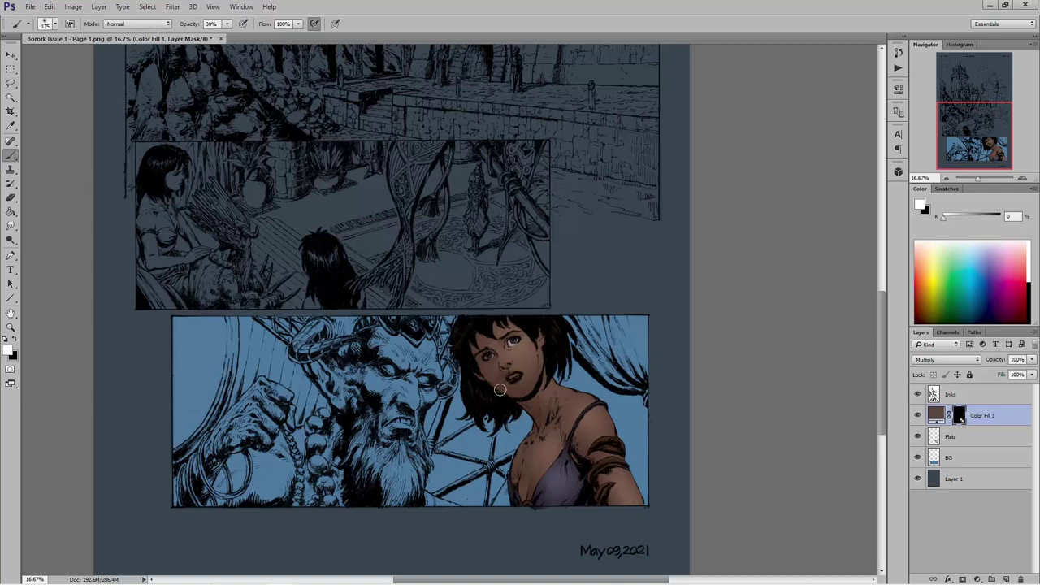
left_click_drag(511, 387, 509, 386)
left_click(11, 225)
key("bracketleft")
key("bracketleft")
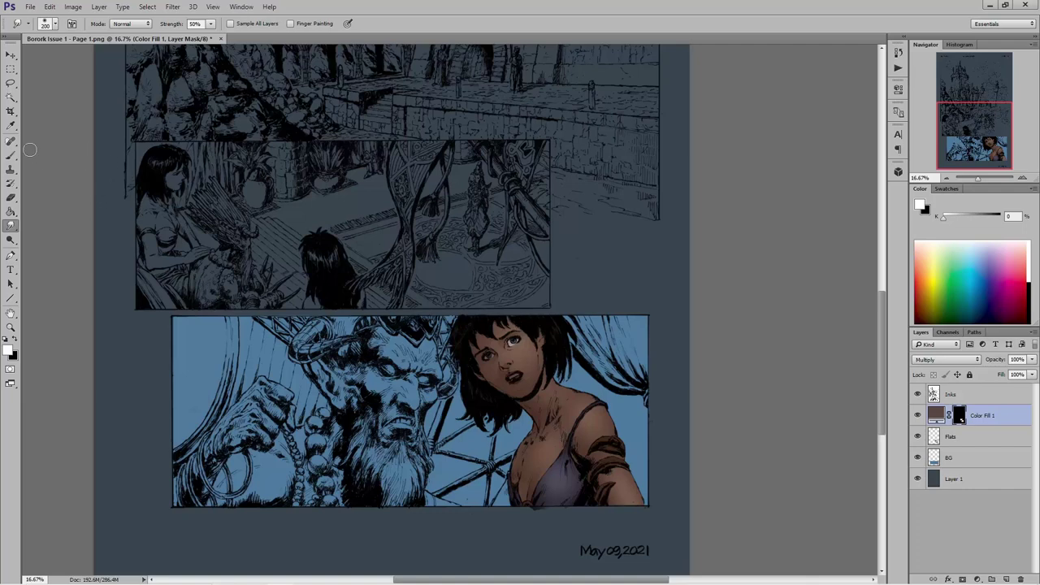
- Lasso the area under the woman's eye farther from the horned man, shade it at 175 px, and blend it with the Smudge tool
left_click(11, 83)
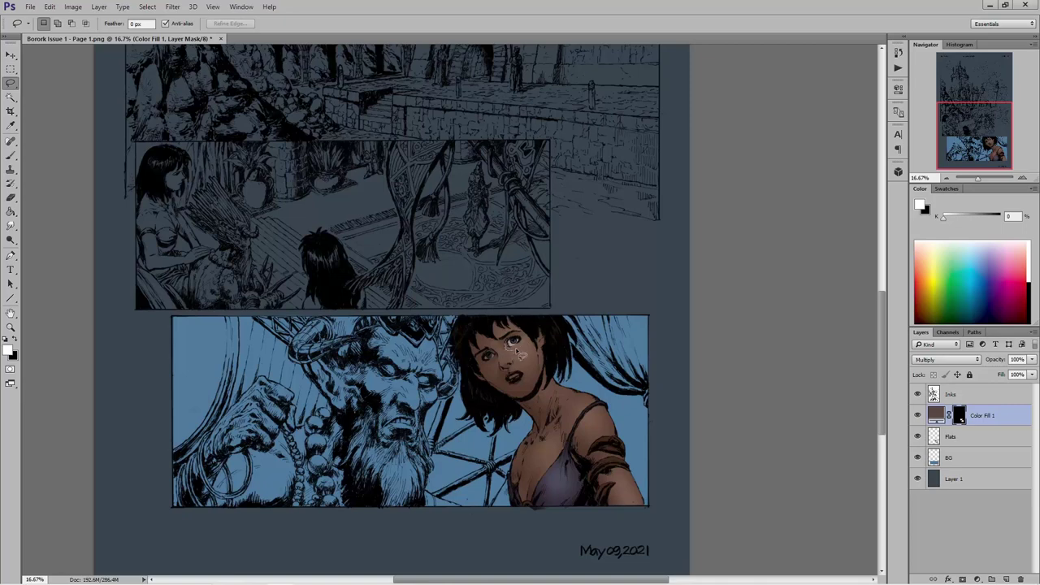
mouse_move(519, 351)
left_mouse_down()
mouse_move(530, 347)
mouse_move(526, 371)
mouse_move(509, 368)
mouse_move(499, 349)
mouse_move(510, 345)
left_mouse_up()
key("b")
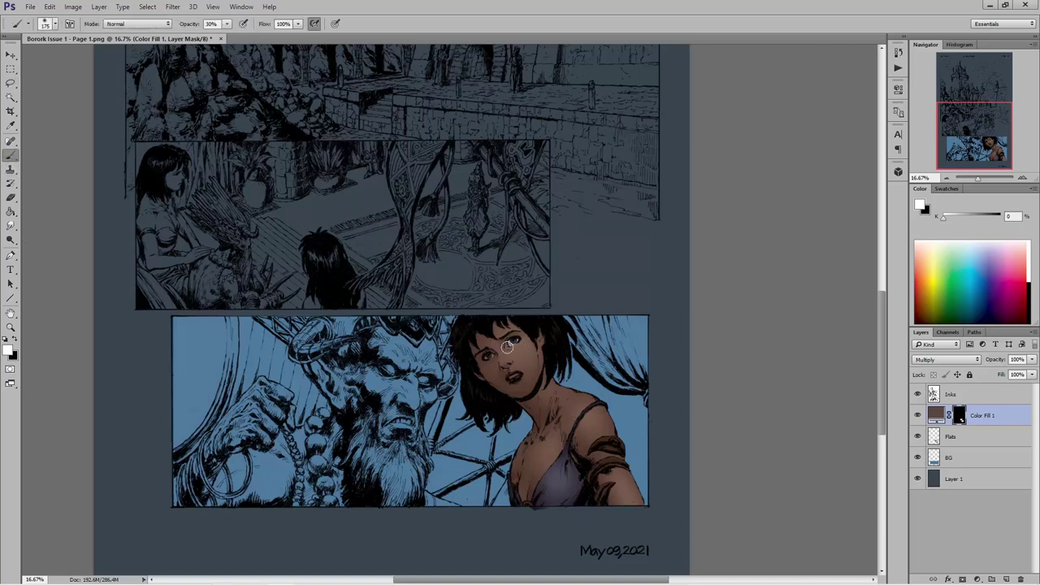
mouse_move(507, 347)
left_mouse_down()
mouse_move(493, 320)
mouse_move(510, 345)
left_mouse_up()
left_click(10, 226)
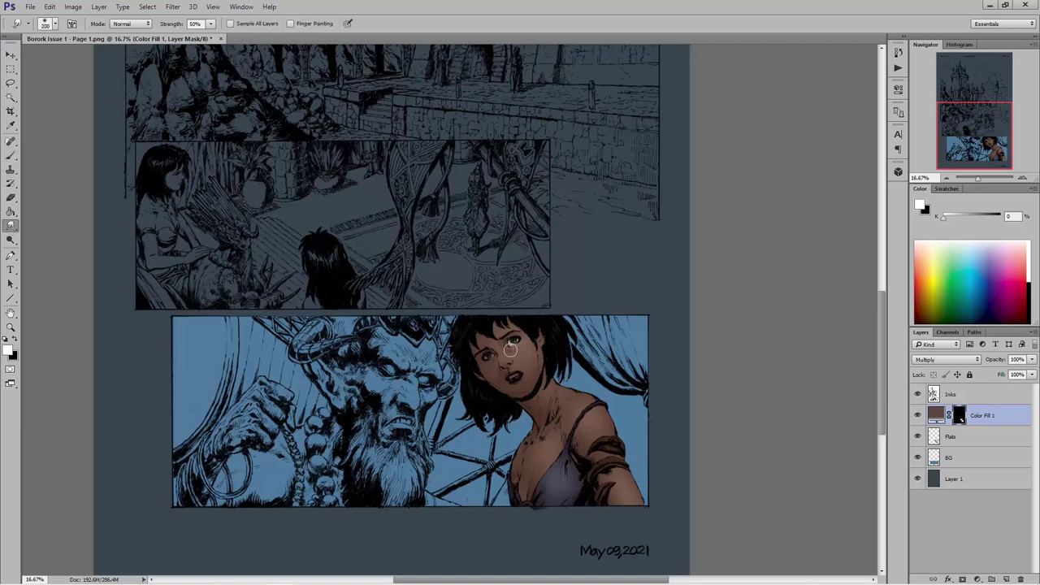
- Lasso the side of the nose bridge by the eye nearest the horned man and shade it with the 175 px white brush
left_click(11, 83)
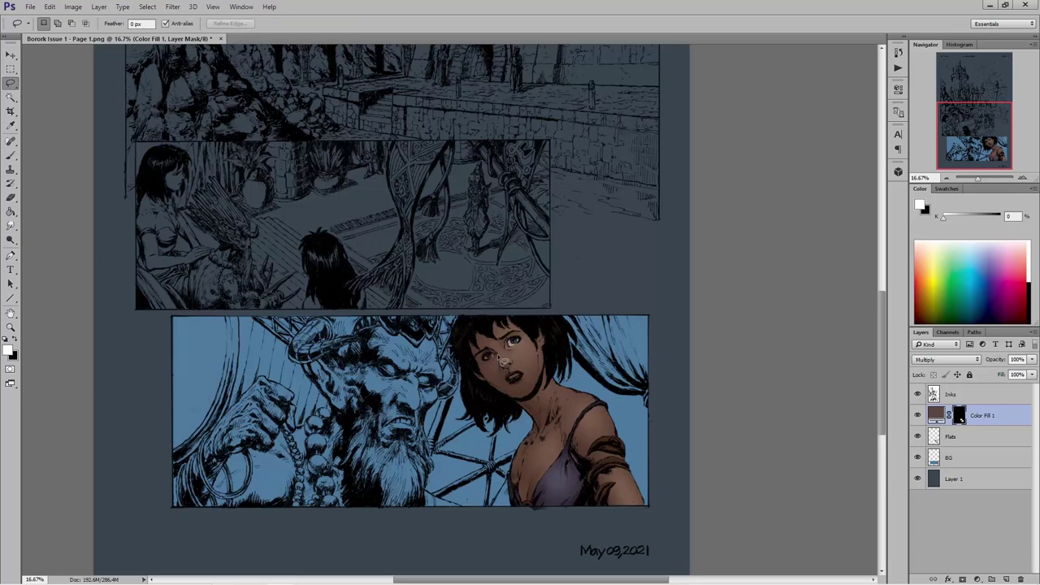
mouse_move(498, 353)
left_mouse_down()
mouse_move(488, 378)
mouse_move(503, 387)
mouse_move(499, 358)
left_mouse_up()
key("b")
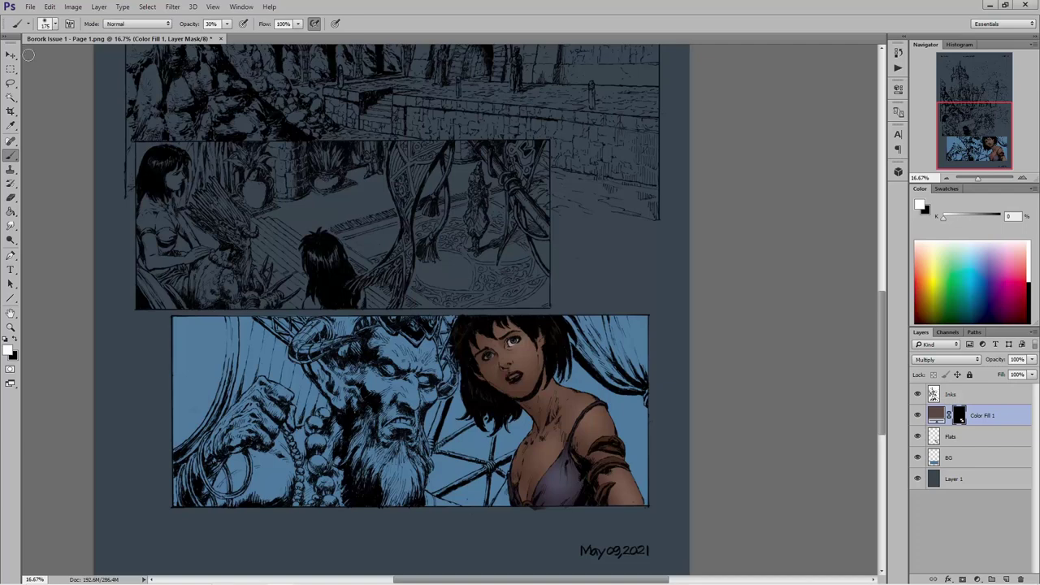
- Add a new layer above the fill layer and lasso the woman's forehead between the hair strands for a highlight
left_click(11, 96)
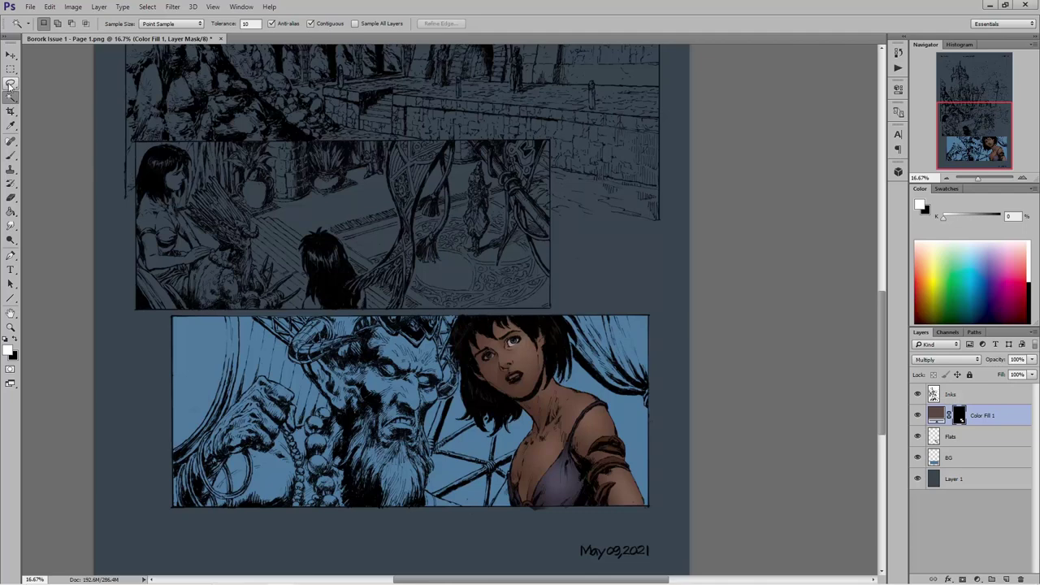
left_click(11, 84)
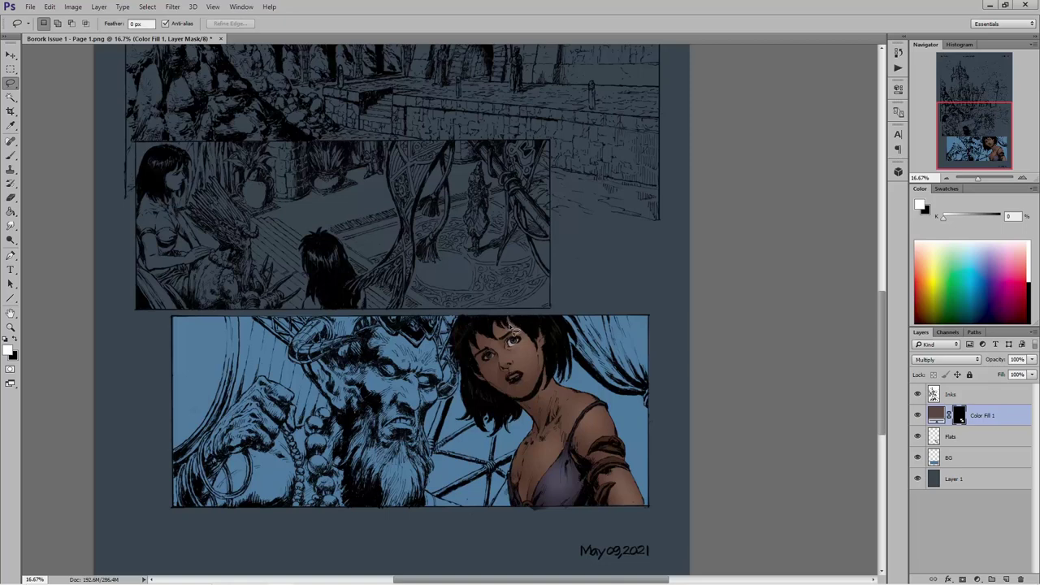
left_click(1007, 579)
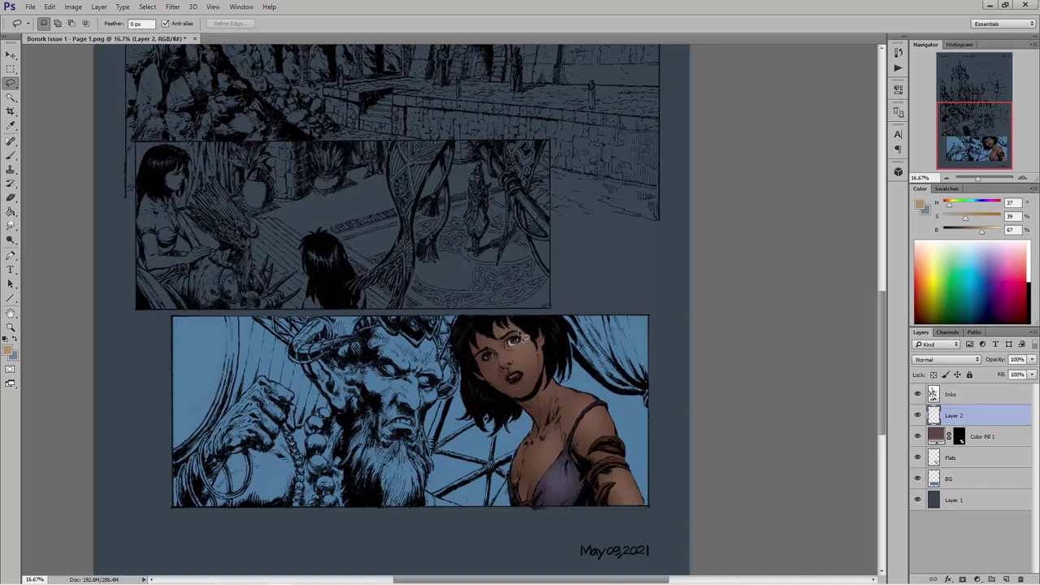
left_click_drag(504, 341, 493, 337)
left_click_drag(494, 335, 494, 333)
key("shift")
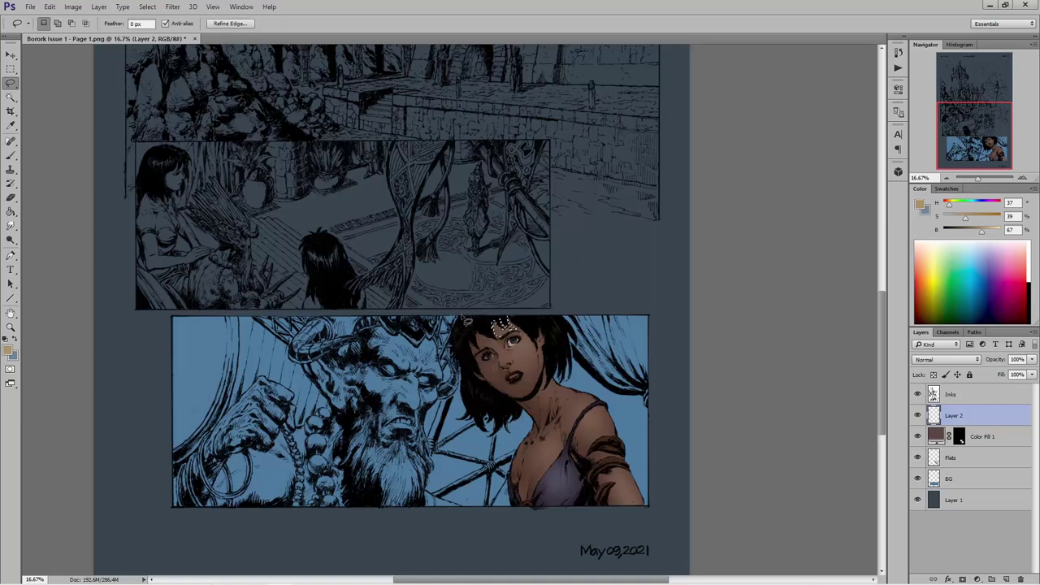
- Sample the woman's skin, lighten the colour to H 41, S 33, B 74, and enlarge the brush to 400 px for the forehead highlight
key("b")
key("alt")
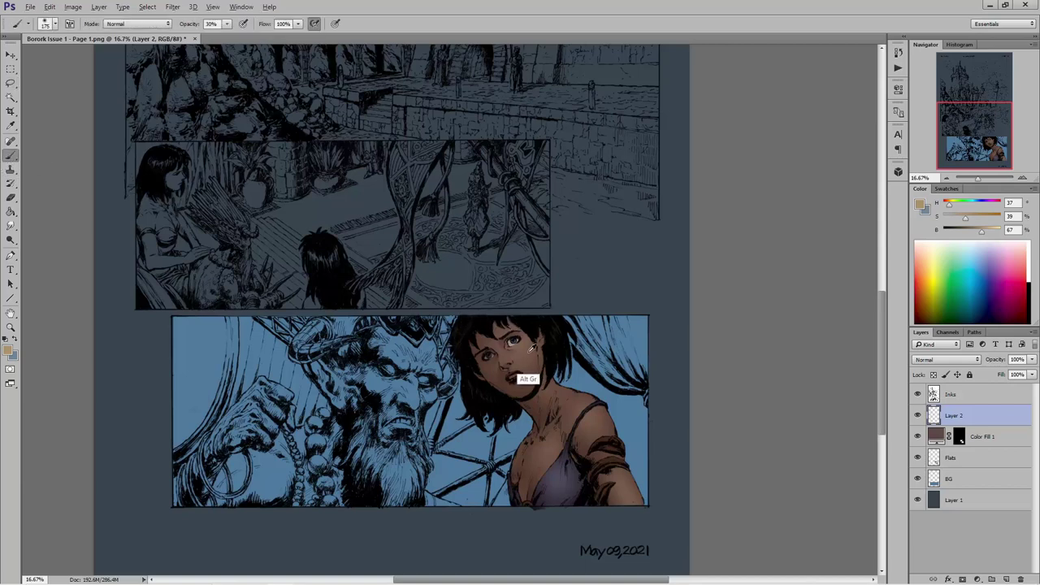
left_click(521, 348, "alt")
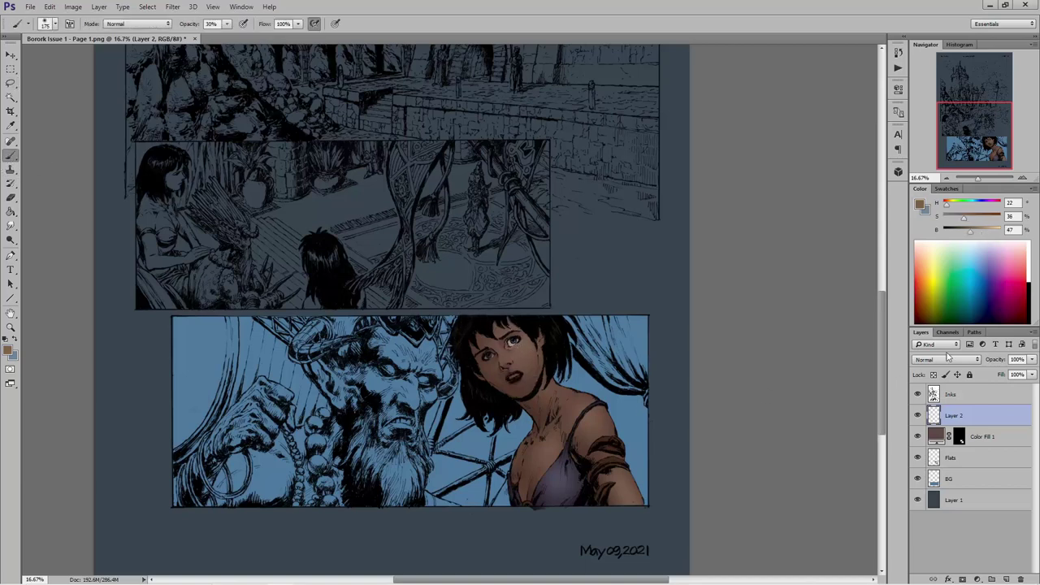
left_click(984, 232)
left_click_drag(950, 207, 953, 208)
key("bracketright")
key("bracketright")
key("bracketright")
key("bracketright")
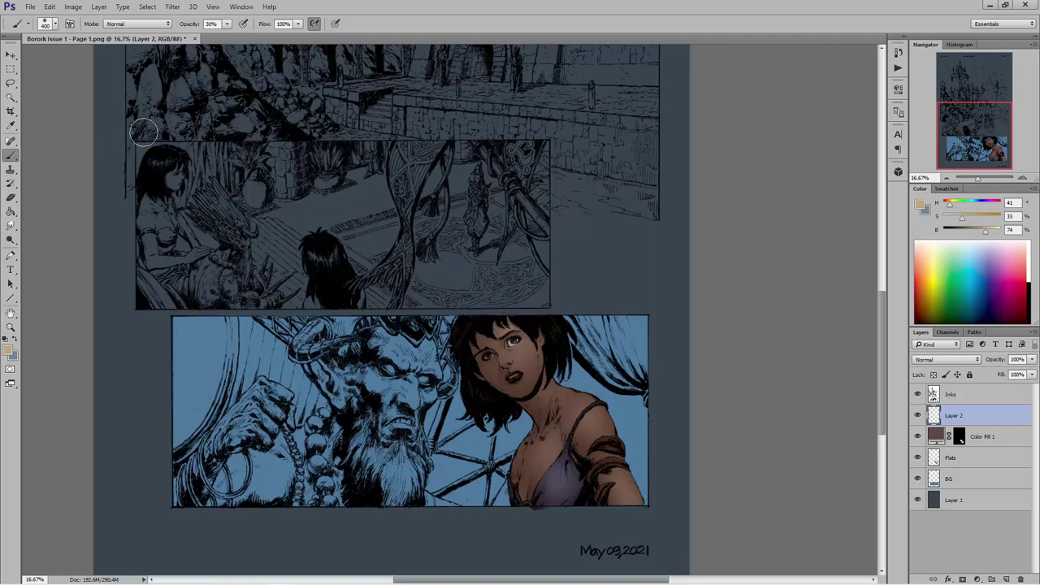
- Return to the fill layer's mask, switch the painting colour to black, and reduce the brush to 60 px for touching up the shading
left_click(11, 96)
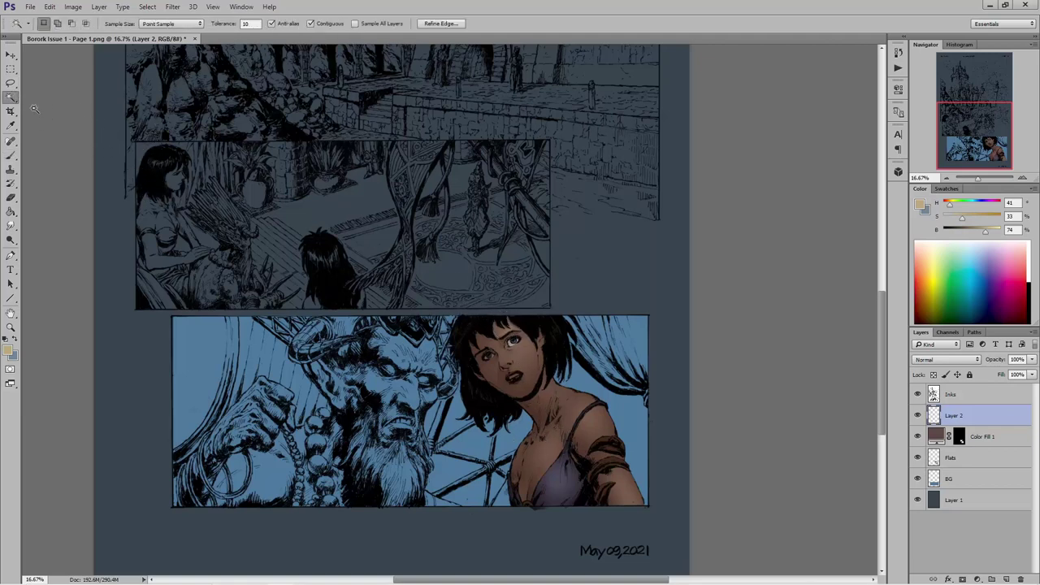
left_click(10, 83)
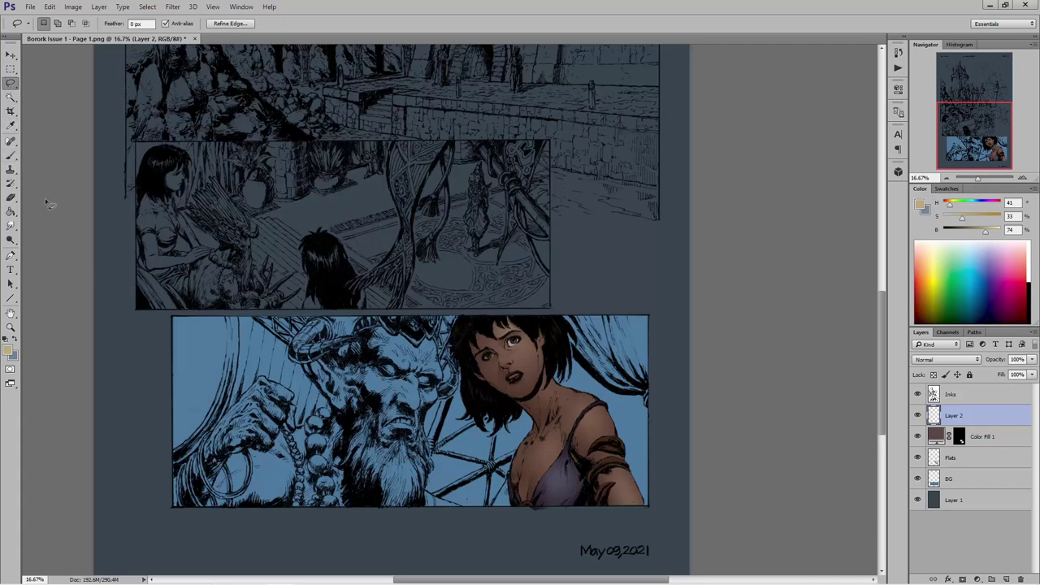
left_click(10, 156)
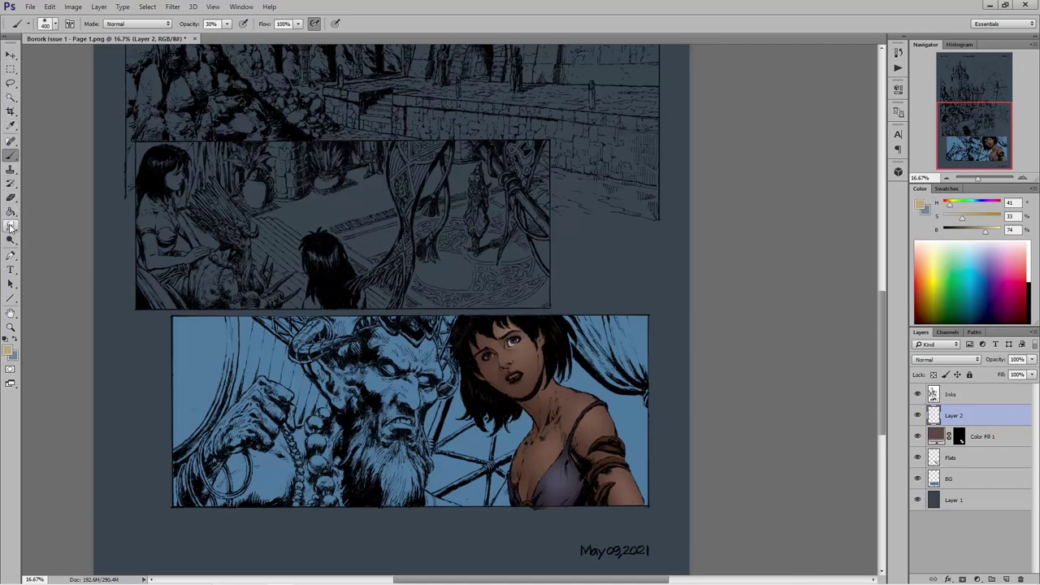
key("alt+bracketleft")
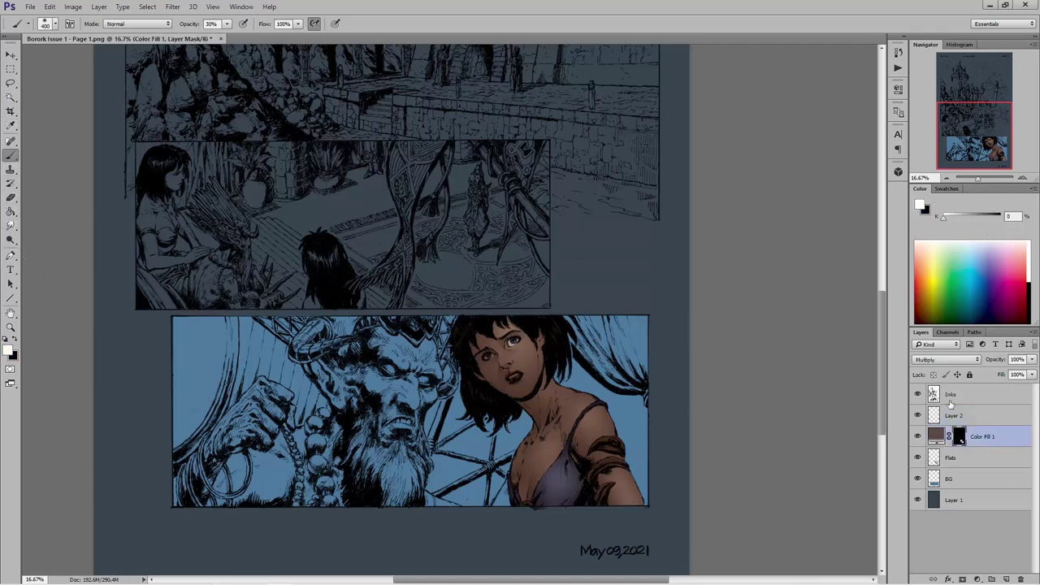
left_click(14, 339)
key("bracketleft")
key("bracketleft")
key("bracketleft")
key("bracketleft")
key("bracketleft")
key("bracketleft")
key("bracketleft")
key("bracketleft")
key("bracketleft")
- Return to the highlight layer above the fill layer, lasso the woman's nose, and enlarge the brush to paint a skin highlight there
left_click(962, 415)
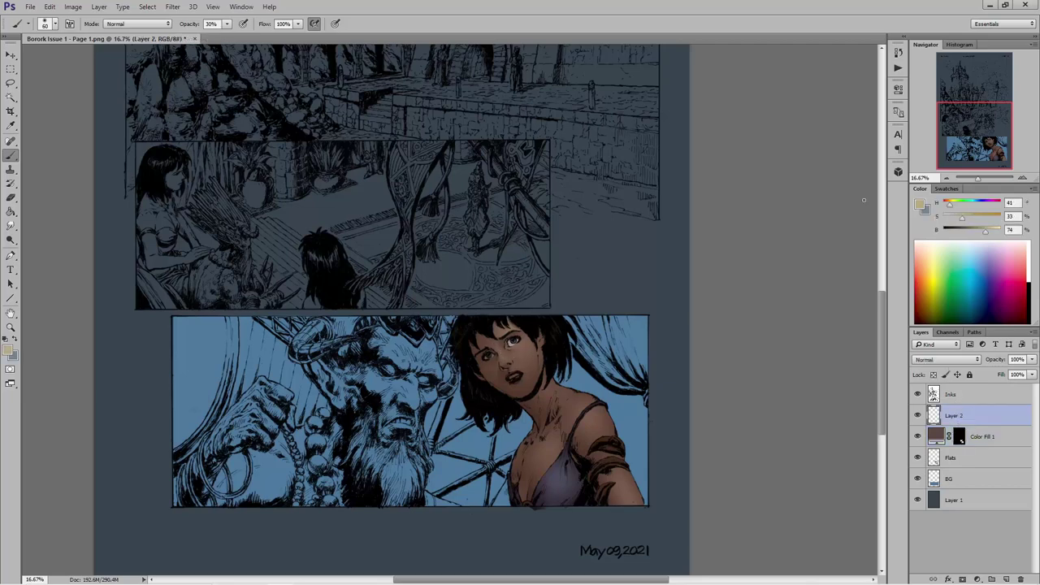
left_click(10, 83)
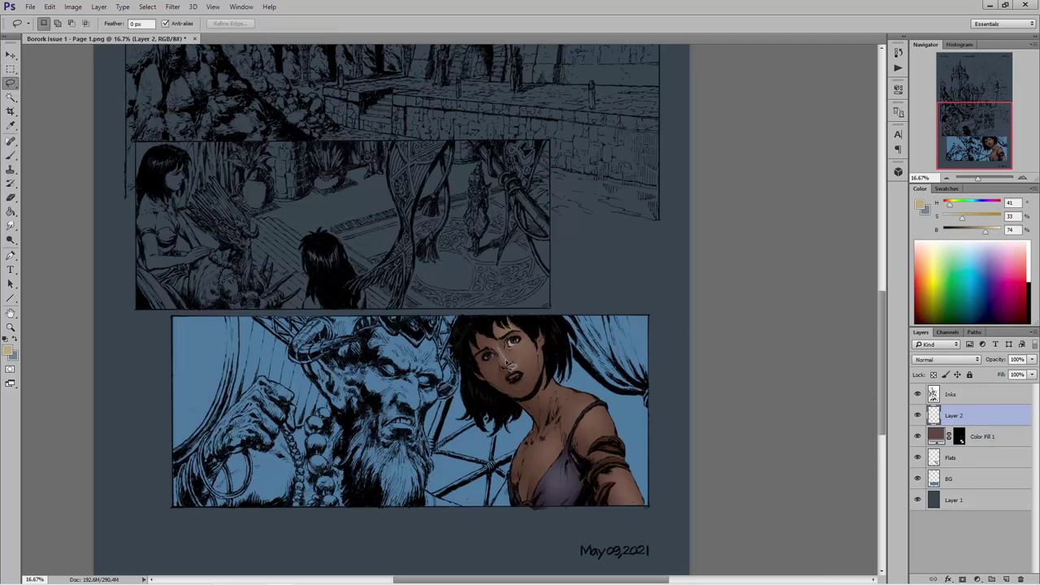
mouse_move(504, 358)
left_mouse_down()
mouse_move(498, 348)
mouse_move(503, 359)
left_mouse_up()
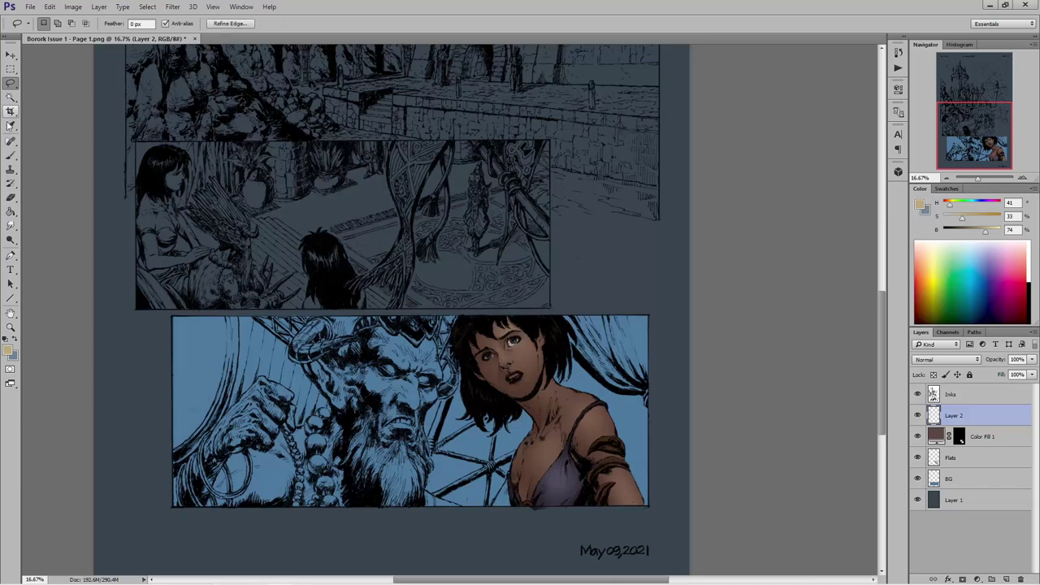
left_click(13, 156)
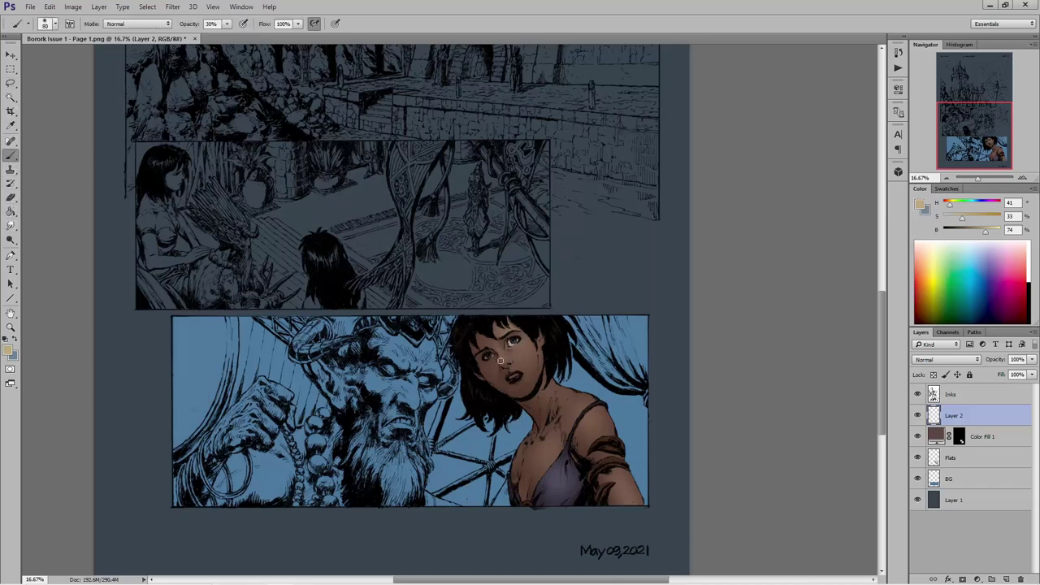
key("bracketright")
key("bracketright")
key("bracketright")
key("bracketright")
- Lasso the skin between the woman's nose and upper lip and highlight it with the 250 px brush
left_click(11, 83)
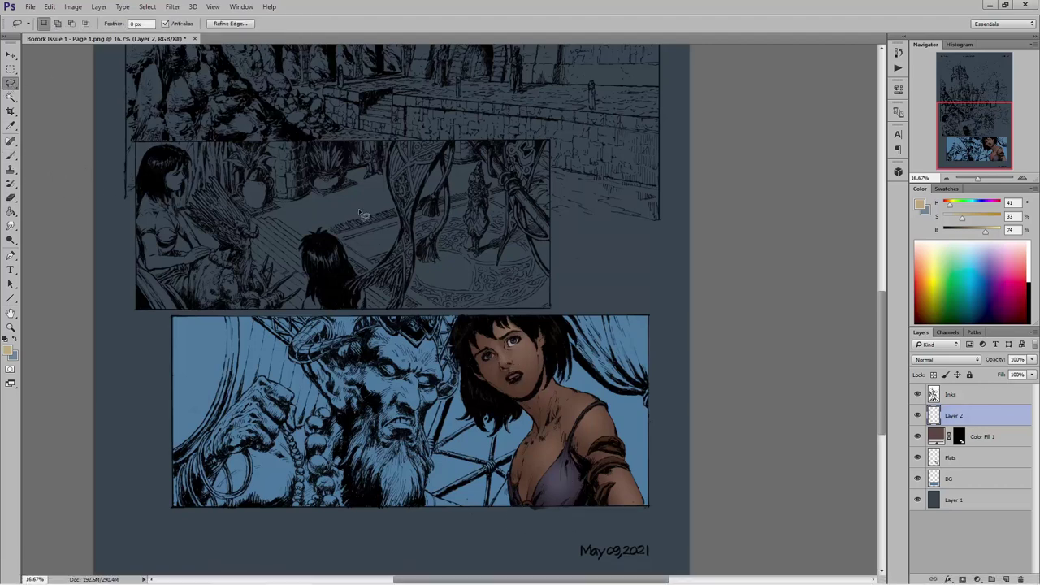
left_click(505, 366)
left_click_drag(505, 365, 513, 375)
key("b")
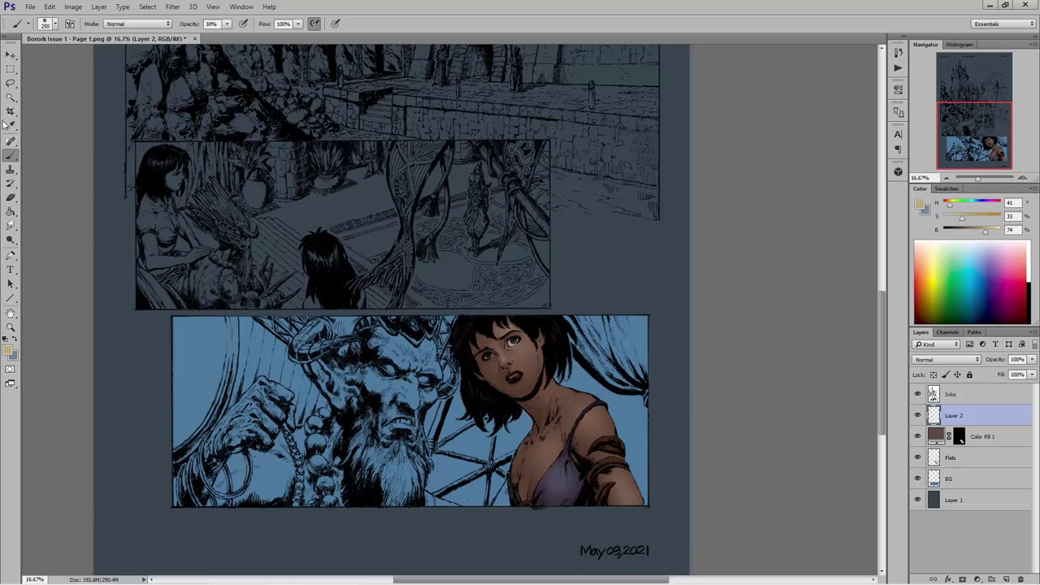
- Lasso the skin beside the nose bridge under the eye, hide the selection edges, and reduce the brush to 150 px for the highlight
left_click(11, 83)
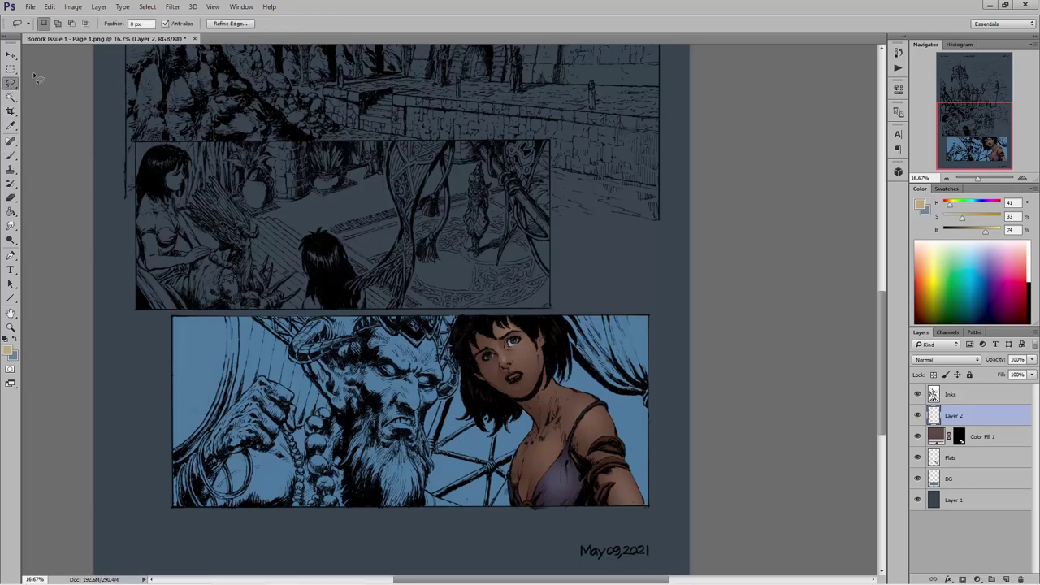
left_click(508, 347)
mouse_move(512, 356)
left_mouse_down()
mouse_move(533, 342)
mouse_move(514, 353)
mouse_move(508, 343)
left_mouse_up()
key("ctrl+h")
key("b")
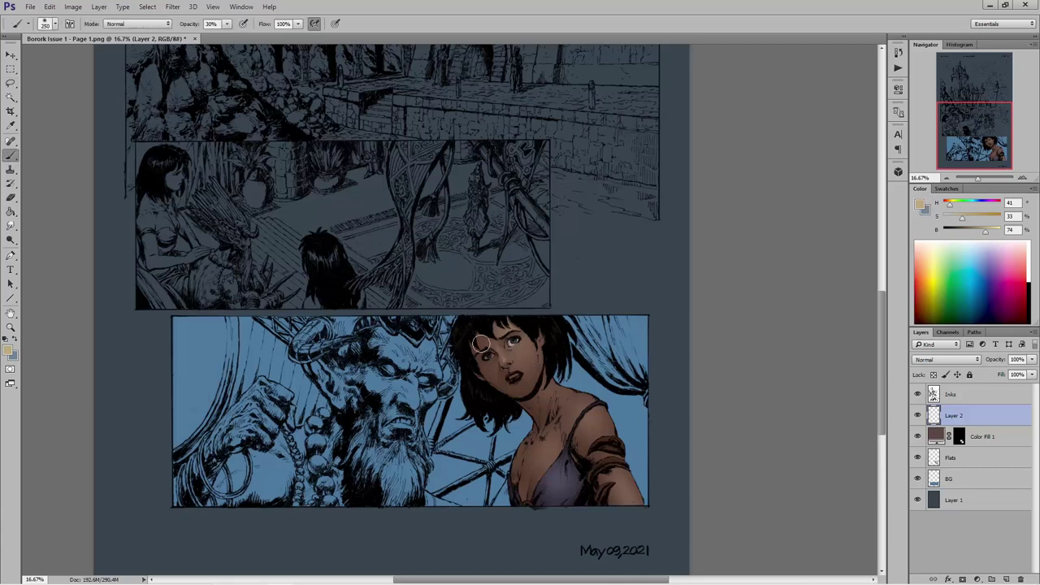
key("bracketleft")
key("bracketleft")
key("bracketleft")
- Lasso the inner cheek between the eye and the mouth corner and brush in its highlight, varying the brush size
left_click(8, 83)
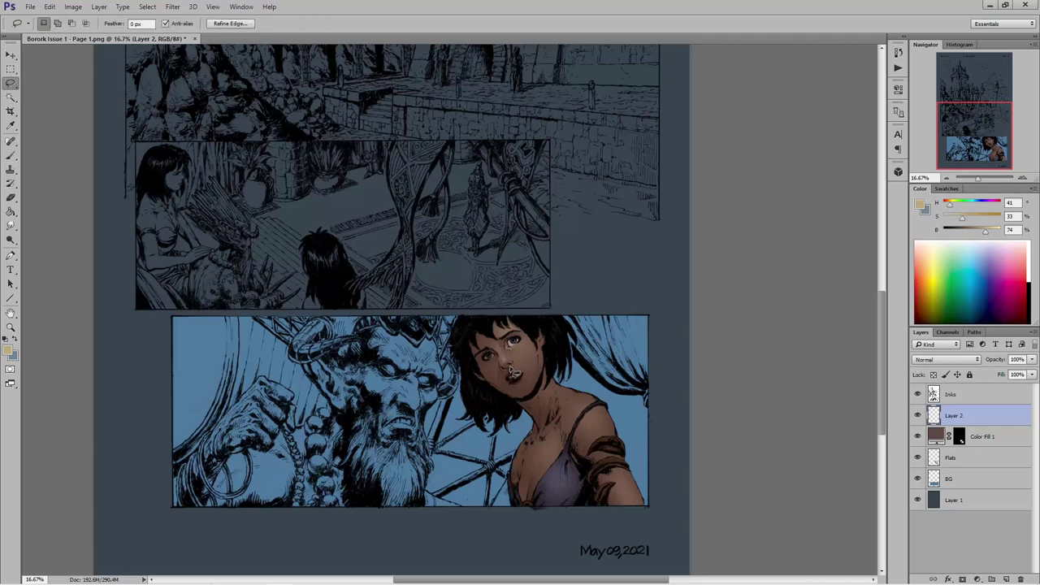
mouse_move(516, 349)
left_mouse_down()
mouse_move(536, 358)
mouse_move(539, 392)
mouse_move(513, 396)
mouse_move(529, 378)
mouse_move(517, 379)
left_mouse_up()
key("ctrl+d")
left_click(11, 154)
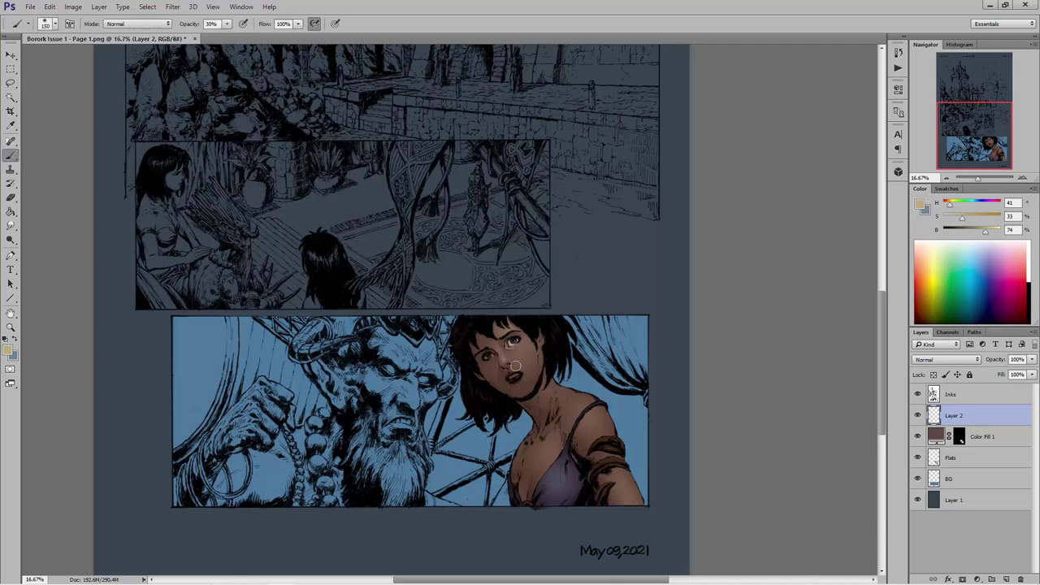
key("bracketright")
key("bracketright")
key("bracketright")
key("bracketright")
key("bracketleft")
key("bracketleft")
key("bracketleft")
key("bracketleft")
key("bracketleft")
key("bracketright")
- Lasso the woman's cheek farthest from the horned man, from below the eye down around the mouth to the chin
left_click(11, 83)
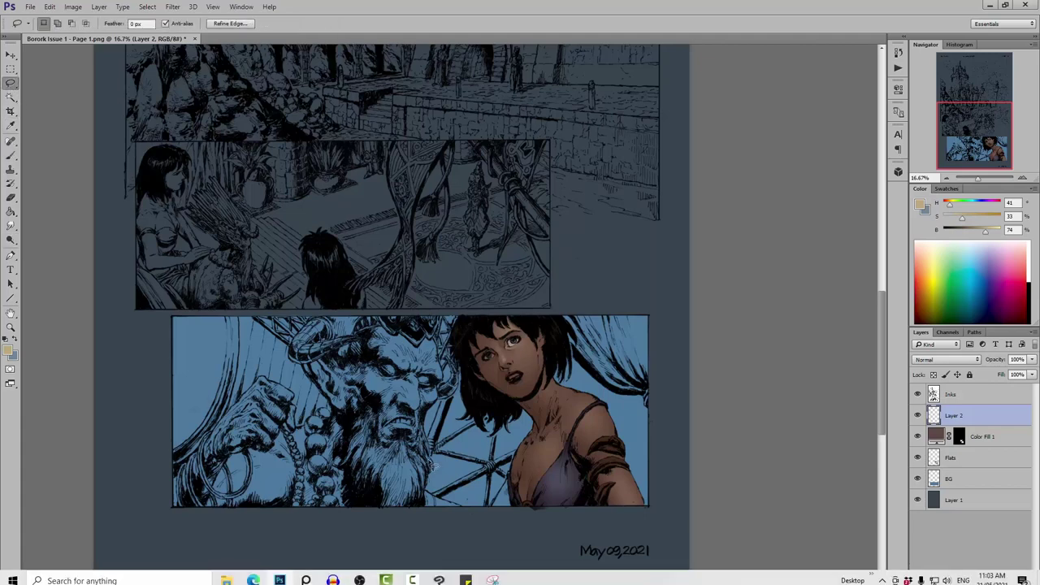
mouse_move(523, 371)
left_mouse_down()
mouse_move(511, 358)
mouse_move(528, 348)
mouse_move(516, 366)
mouse_move(523, 346)
mouse_move(517, 378)
left_mouse_up()
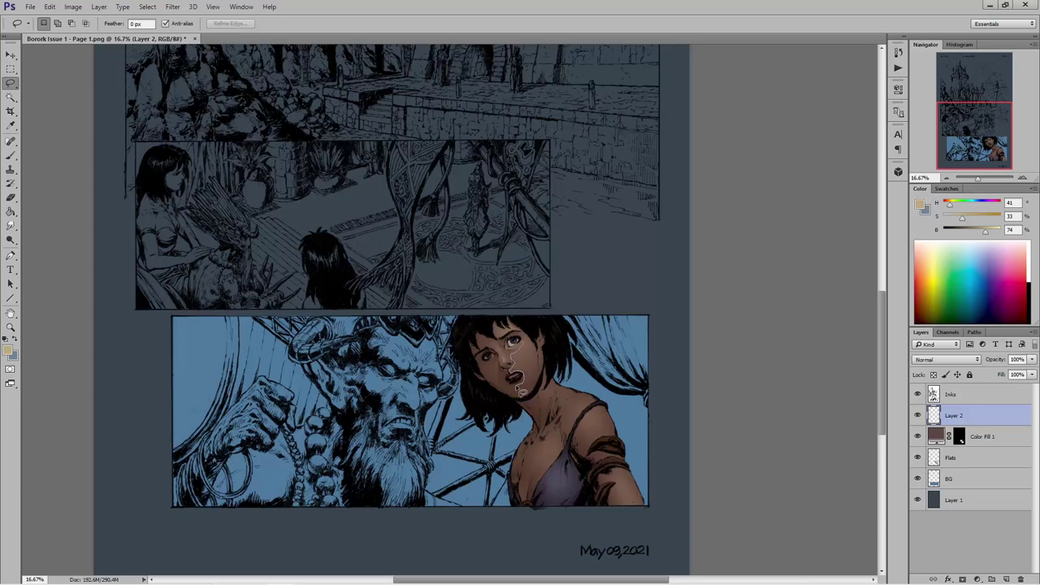
left_click_drag(521, 391, 537, 394)
left_click_drag(527, 348, 526, 359)
key("shift")
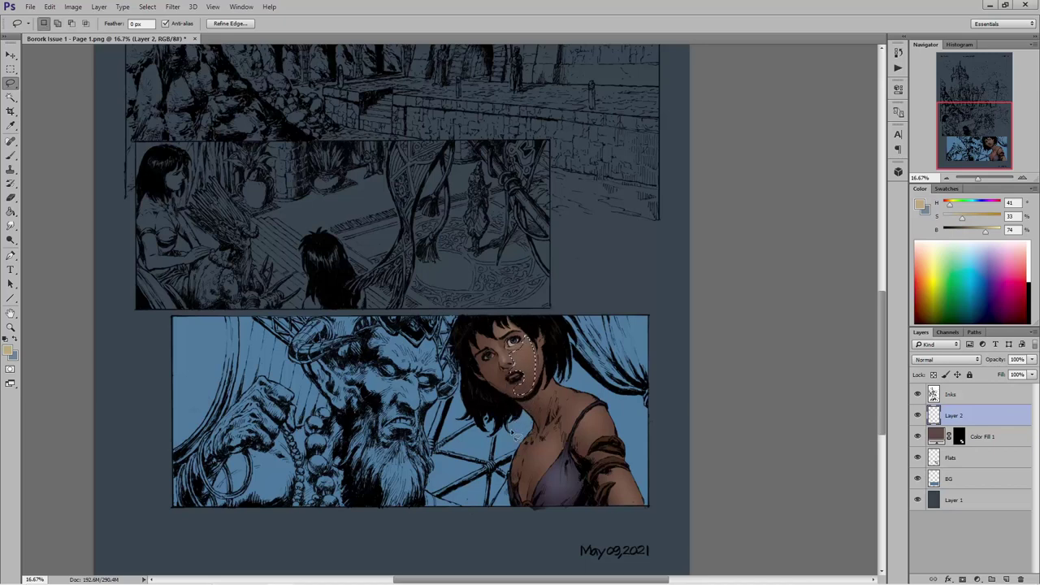
- Brush the highlight over the selected cheek and chin, varying the brush between 175 and 300 px
left_click(10, 154)
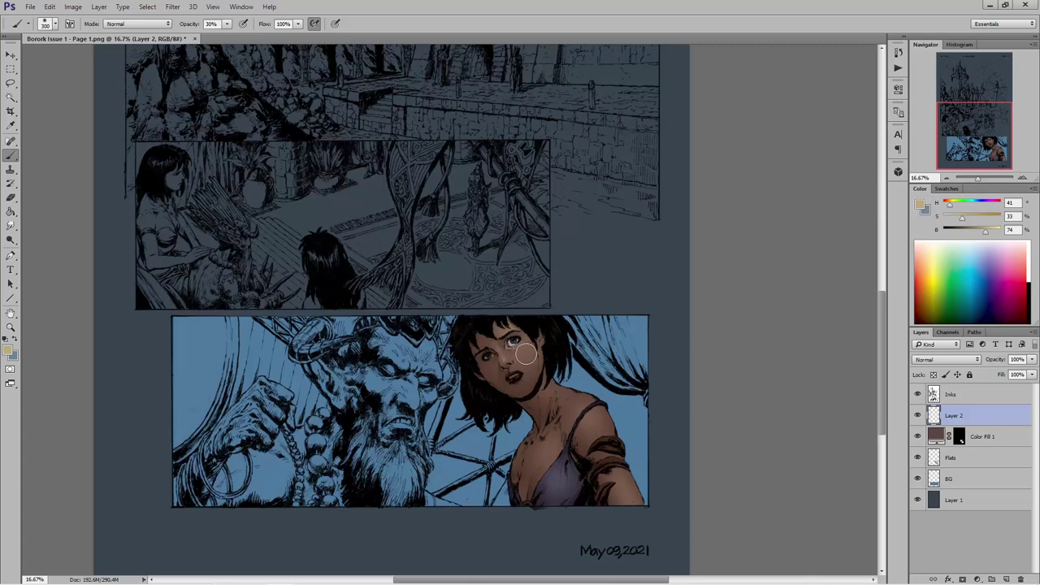
key("bracketleft")
key("bracketleft")
key("bracketright")
key("bracketleft")
key("bracketleft")
key("bracketright")
key("bracketright")
key("bracketright")
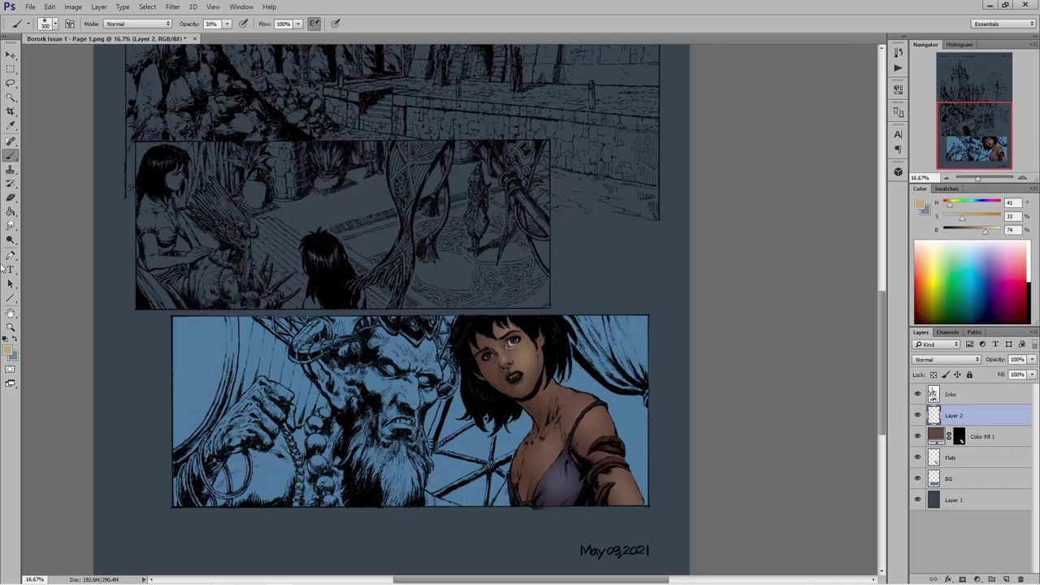
- Soften the cheek highlight with the Smudge tool and a soft eraser tip at 400 px
left_click(11, 225)
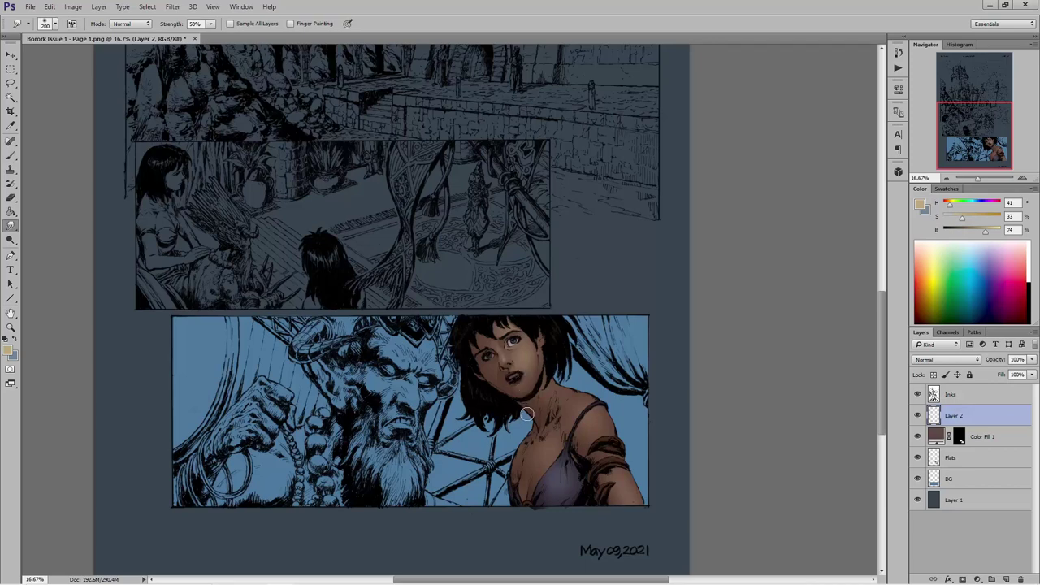
left_click(10, 198)
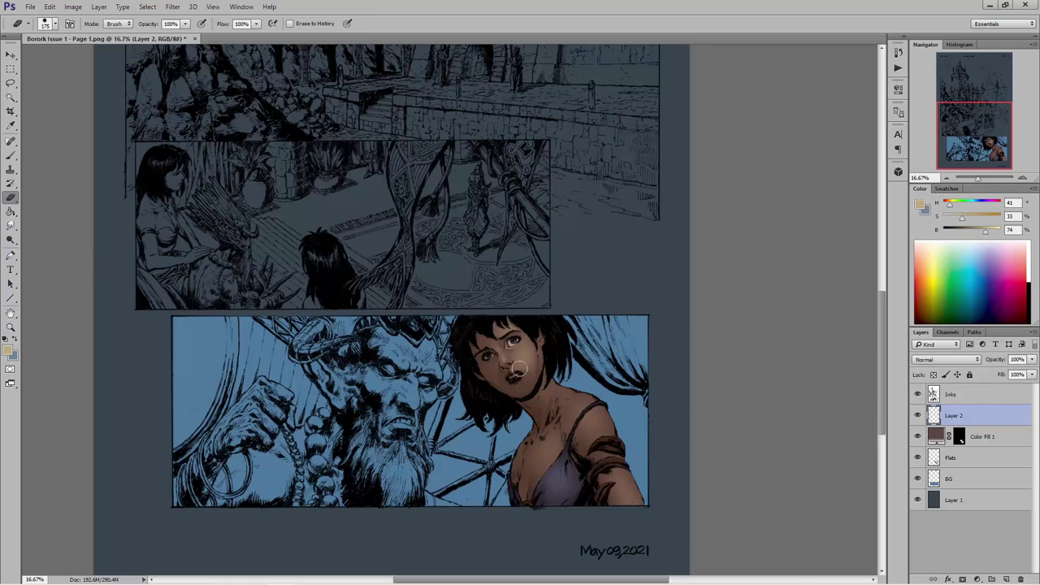
left_click(49, 23)
left_click(65, 141)
left_click(98, 306)
key("bracketright")
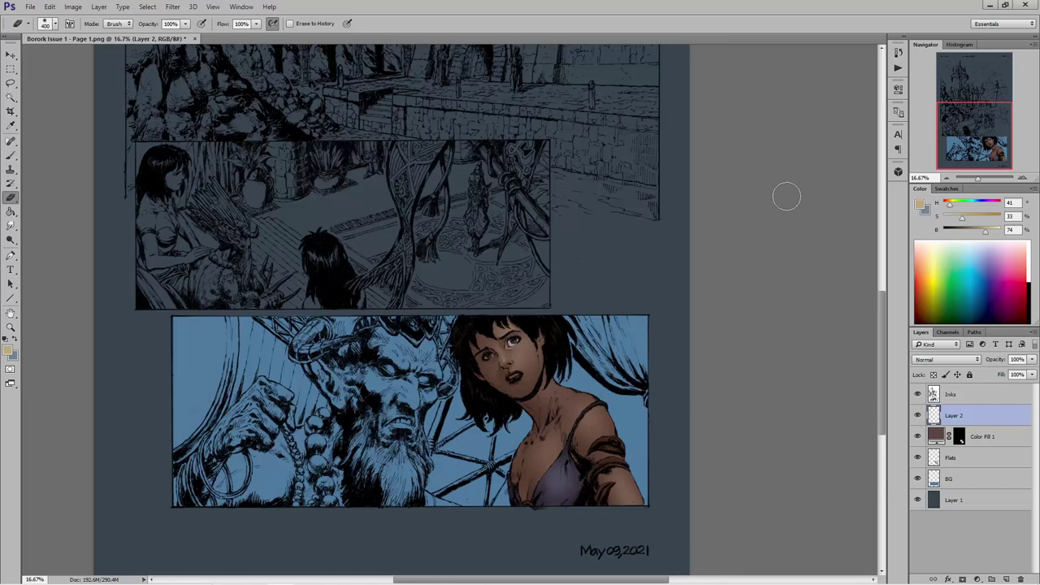
- Reduce the brush to 250 px, lasso the woman's chin, and brush a highlight from the mouth down to the chin
left_click(11, 155)
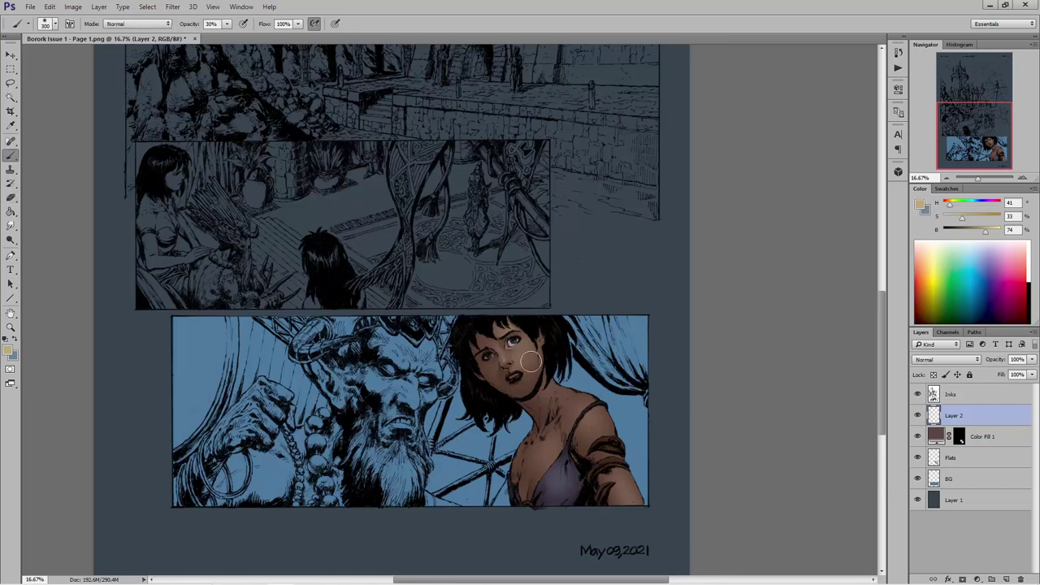
key("bracketleft")
left_click(11, 83)
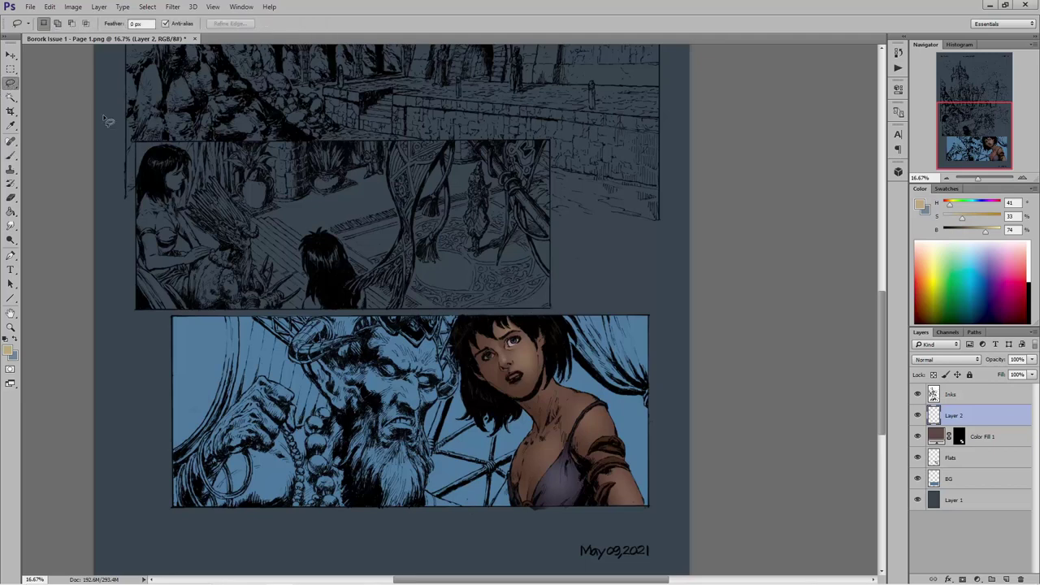
left_click_drag(536, 391, 520, 394)
key("shift")
left_click(520, 392)
left_click_drag(515, 396, 519, 400)
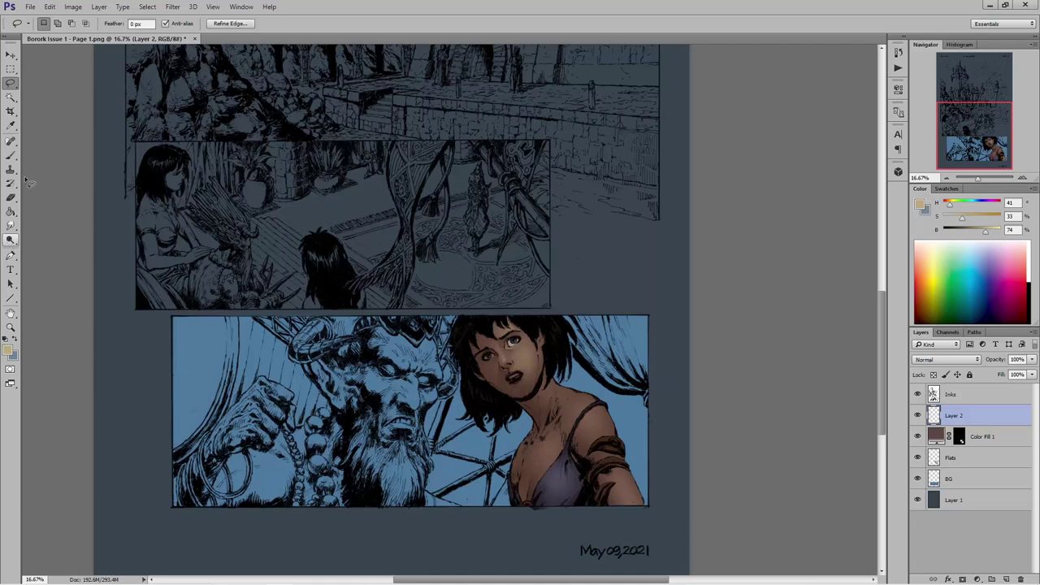
left_click(11, 154)
left_click_drag(516, 370, 525, 393)
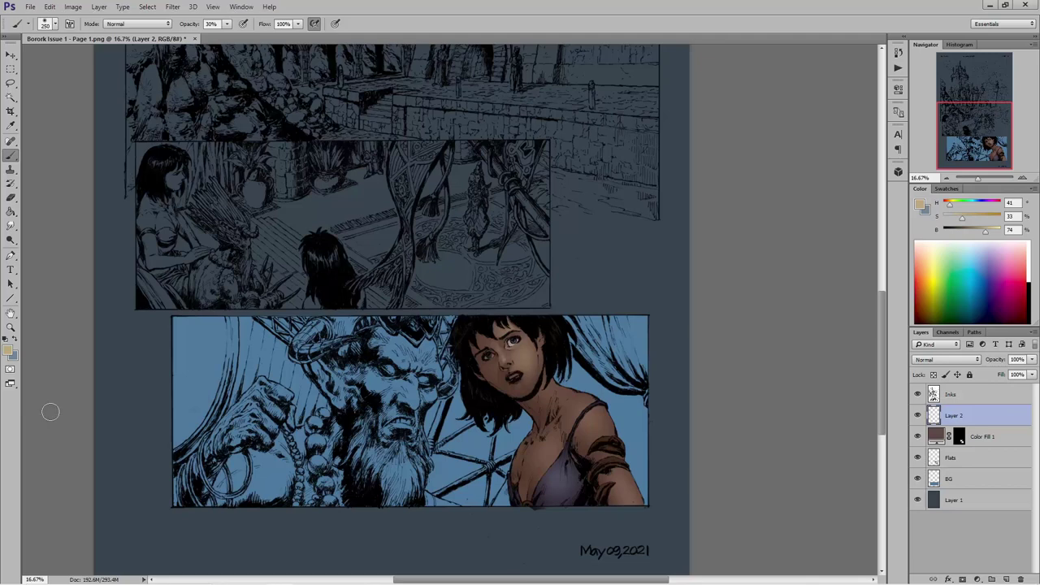
- Lasso the area from the mouth corner under the lower lip to the jaw and highlight it with the 250 px brush
key("bracketleft")
left_click(10, 83)
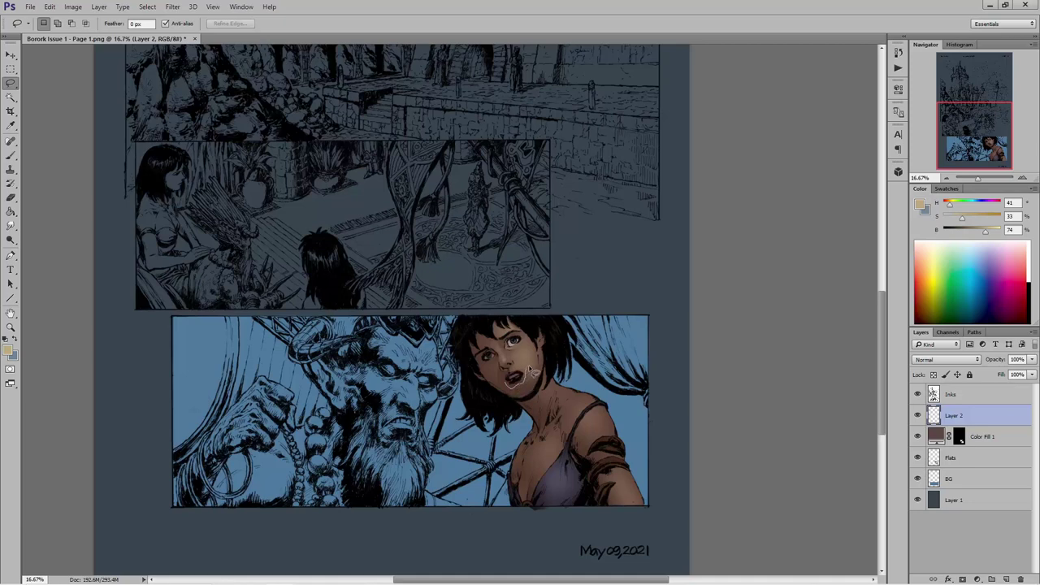
mouse_move(529, 371)
left_mouse_down()
mouse_move(534, 397)
mouse_move(504, 383)
mouse_move(541, 382)
mouse_move(524, 400)
left_mouse_up()
left_click(11, 155)
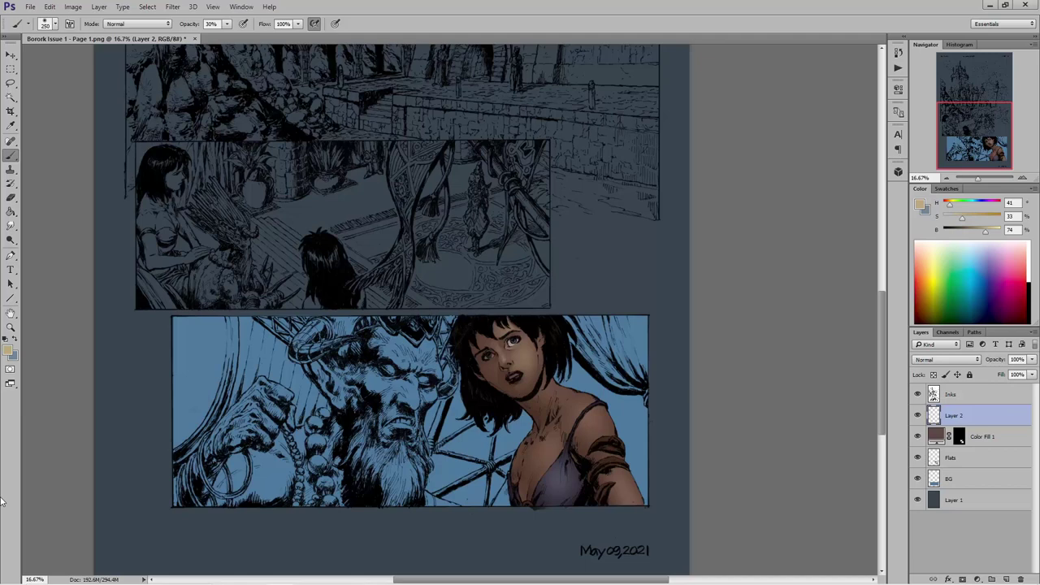
- Lasso a small patch at the centre of the chin and highlight it, reducing the brush to 175 px
left_click(11, 83)
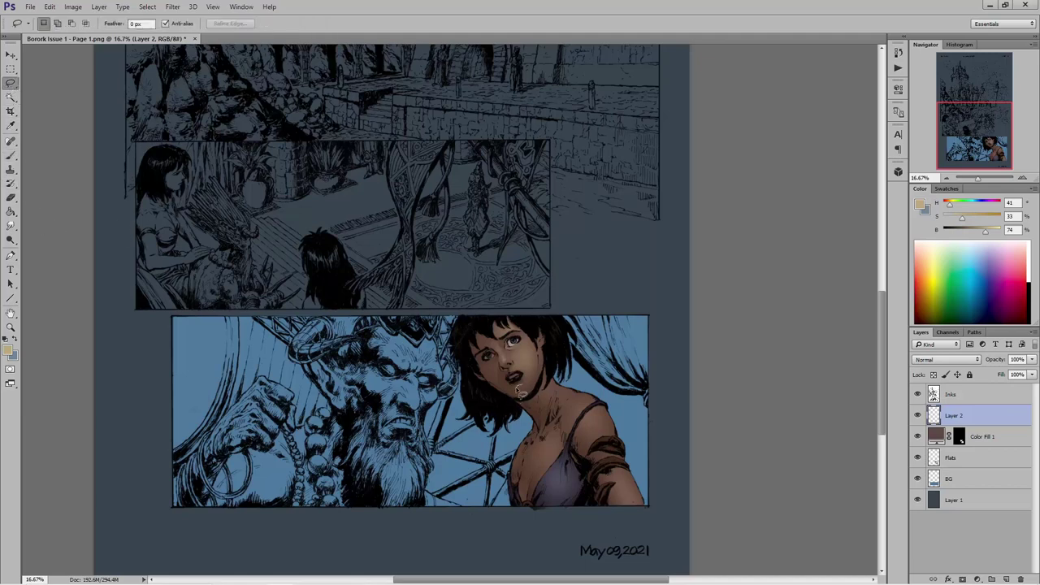
left_click_drag(521, 389, 524, 392)
key("shift")
left_click(11, 154)
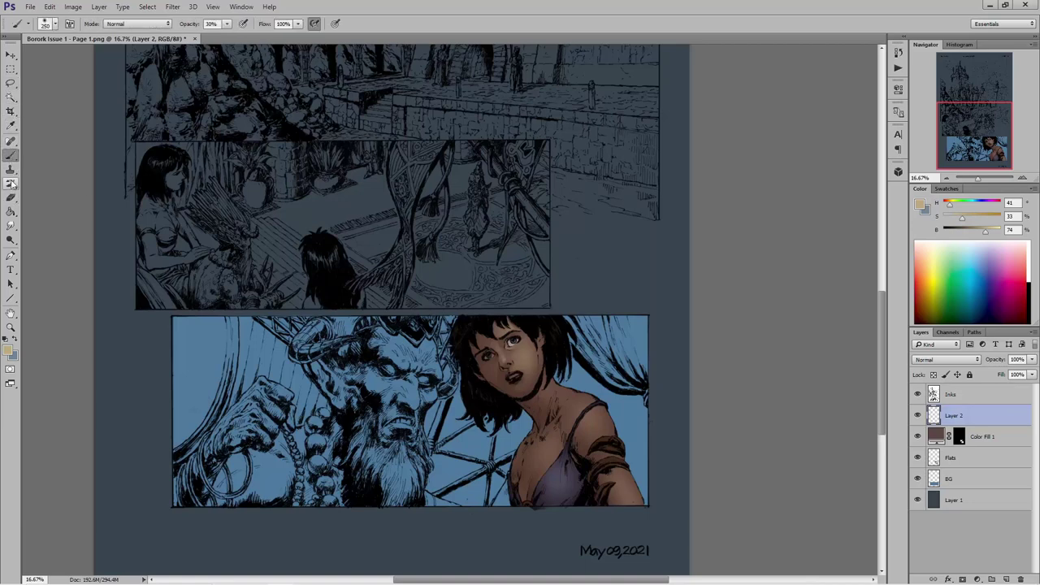
key("bracketleft")
key("bracketleft")
- Lasso the skin just above the woman's upper lip and brush in a highlight with an enlarged brush
left_click(11, 83)
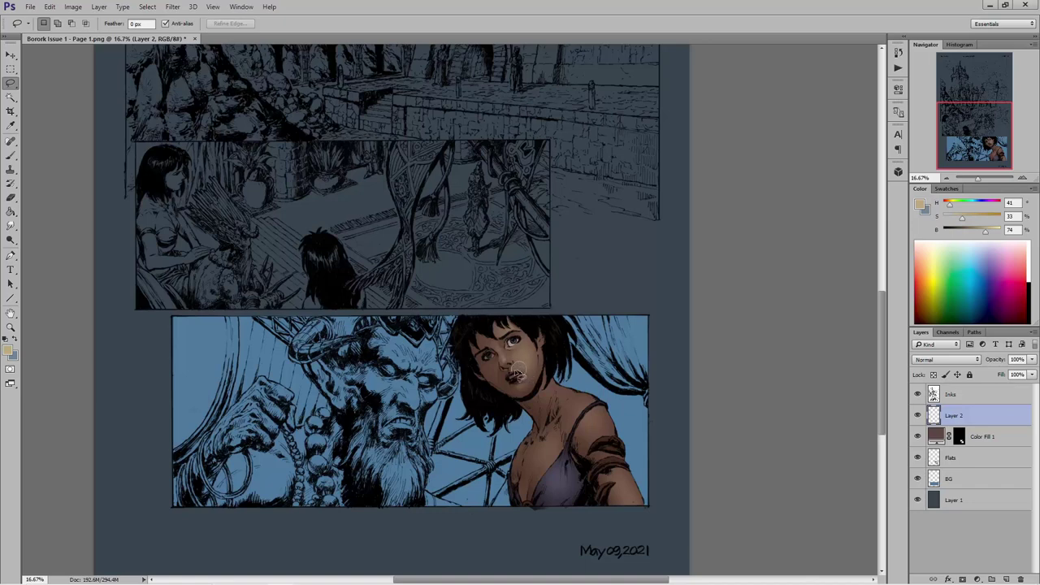
left_click_drag(517, 374, 515, 367)
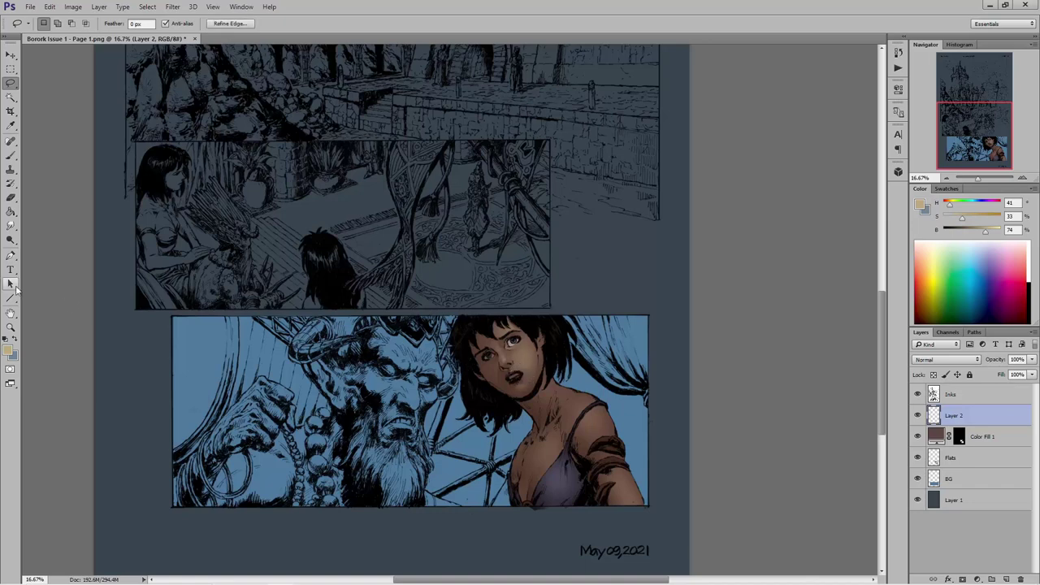
left_click(10, 154)
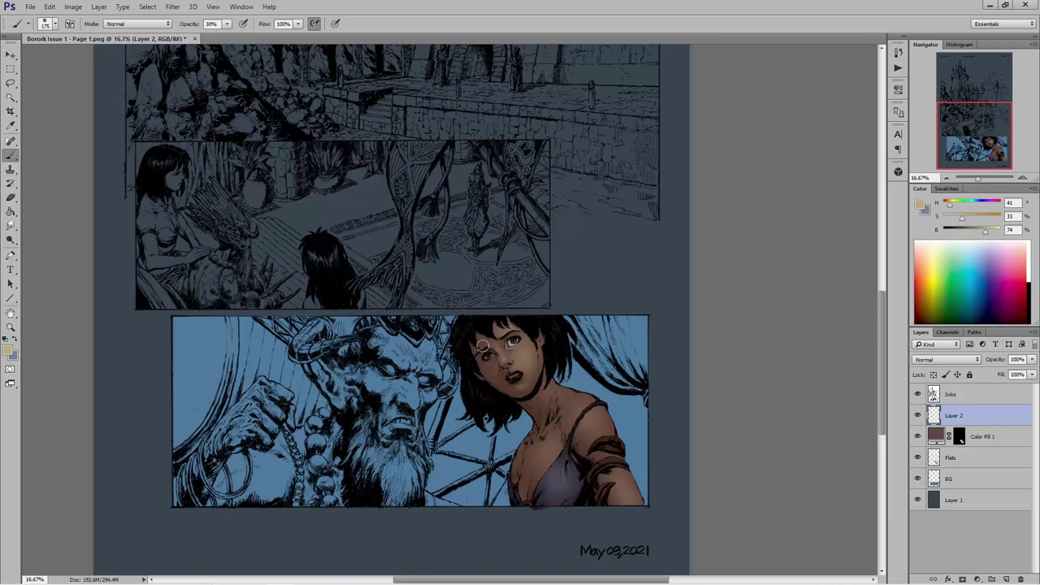
key("bracketright")
key("bracketright")
left_click_drag(511, 370, 515, 373)
- Lasso the cheek below the eye, highlight it with the 250 px brush, and soften it with the Smudge tool and eraser
left_click(10, 83)
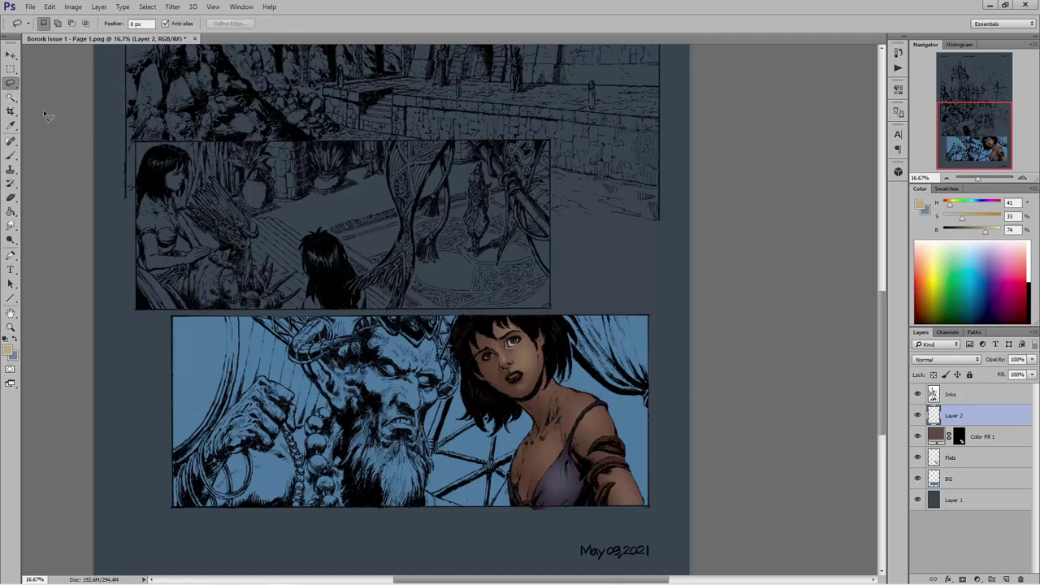
mouse_move(517, 356)
left_mouse_down()
mouse_move(538, 349)
mouse_move(543, 362)
mouse_move(518, 361)
left_mouse_up()
left_click(10, 155)
key("bracketleft")
mouse_move(523, 351)
left_mouse_down()
mouse_move(552, 495)
mouse_move(521, 346)
mouse_move(544, 422)
mouse_move(551, 515)
mouse_move(544, 394)
mouse_move(557, 489)
mouse_move(515, 358)
mouse_move(520, 347)
mouse_move(535, 369)
left_mouse_up()
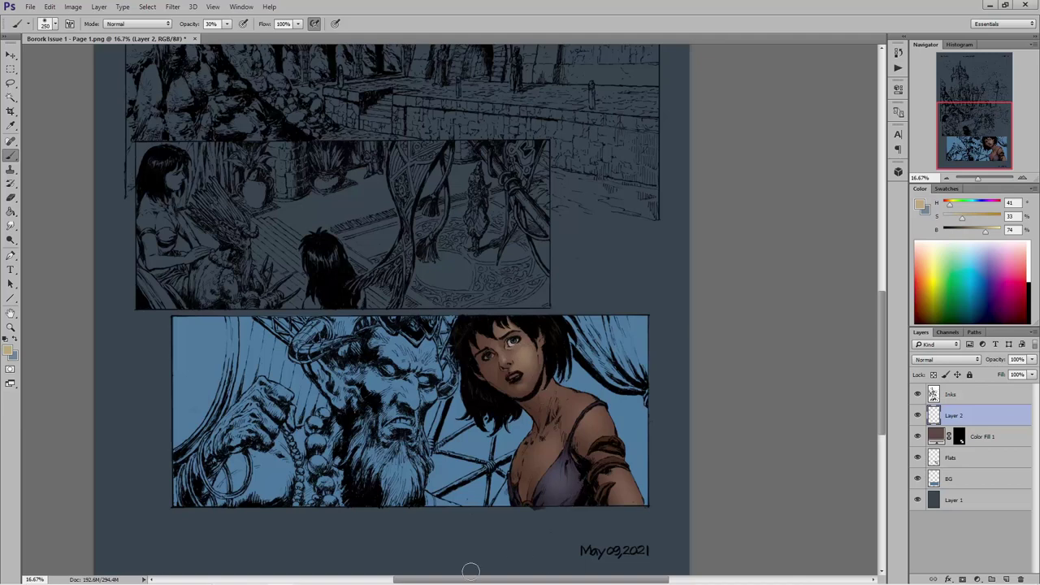
left_click(11, 225)
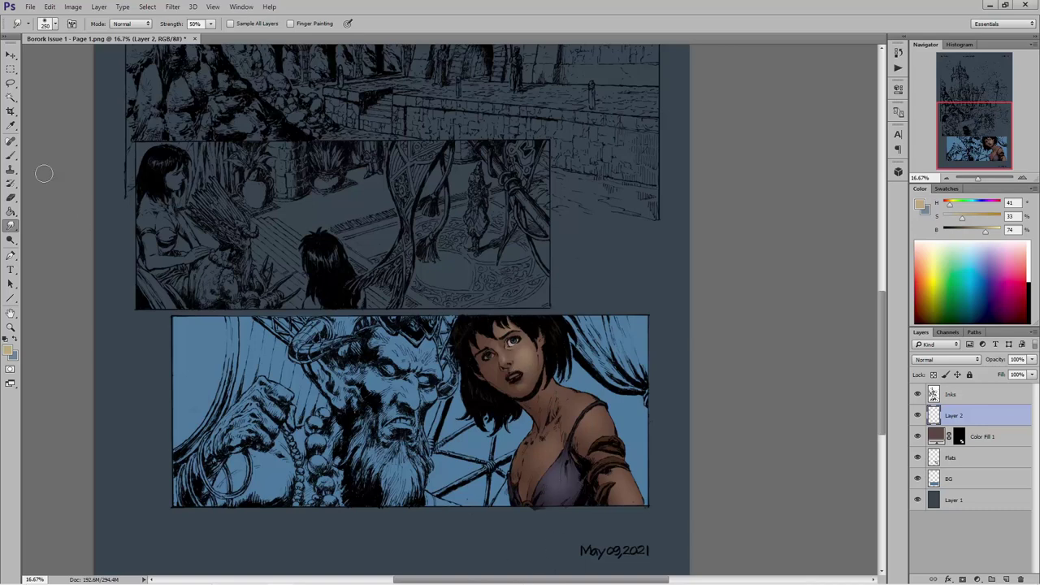
left_click(10, 197)
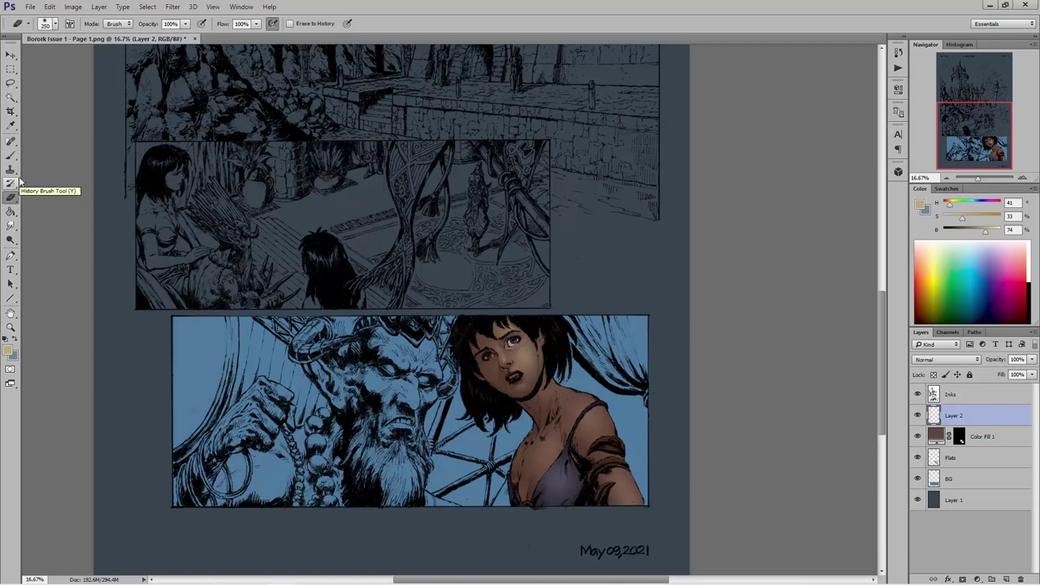
- Lasso the woman's cheek nearest the horned man and highlight it with the brush enlarged to 300 px
left_click(12, 83)
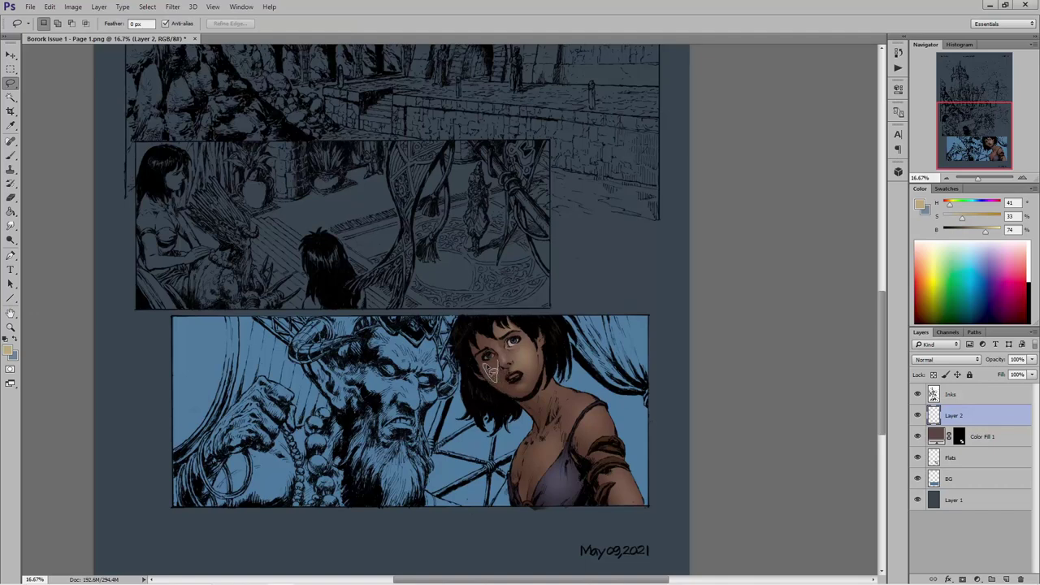
left_click_drag(498, 364, 493, 363)
left_click(10, 154)
key("bracketright")
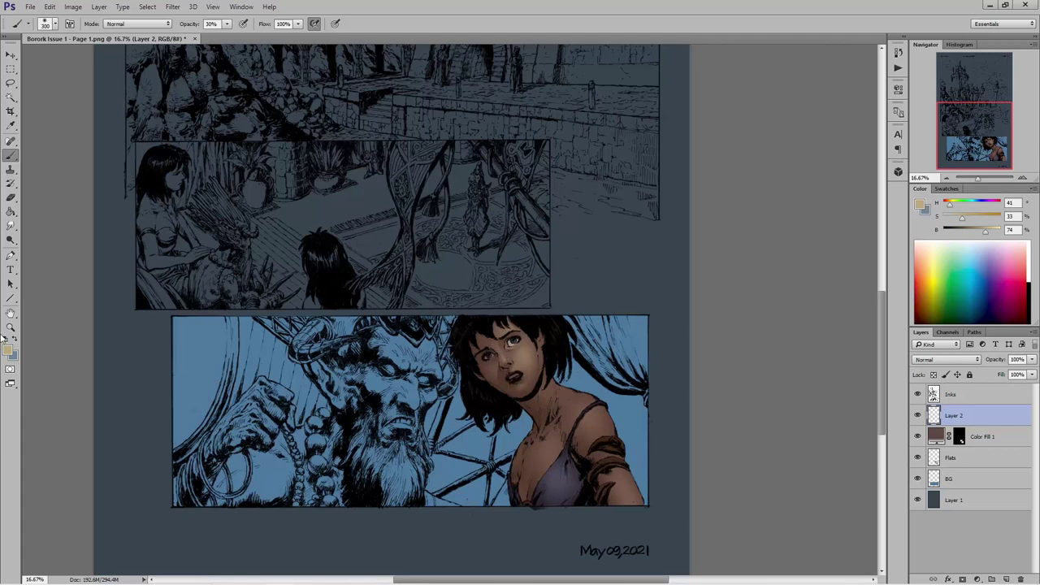
- Trim the woman's cheek highlight with a 200 px eraser and blend it using the Smudge tool at 250 px
key("bracketleft")
left_click(10, 198)
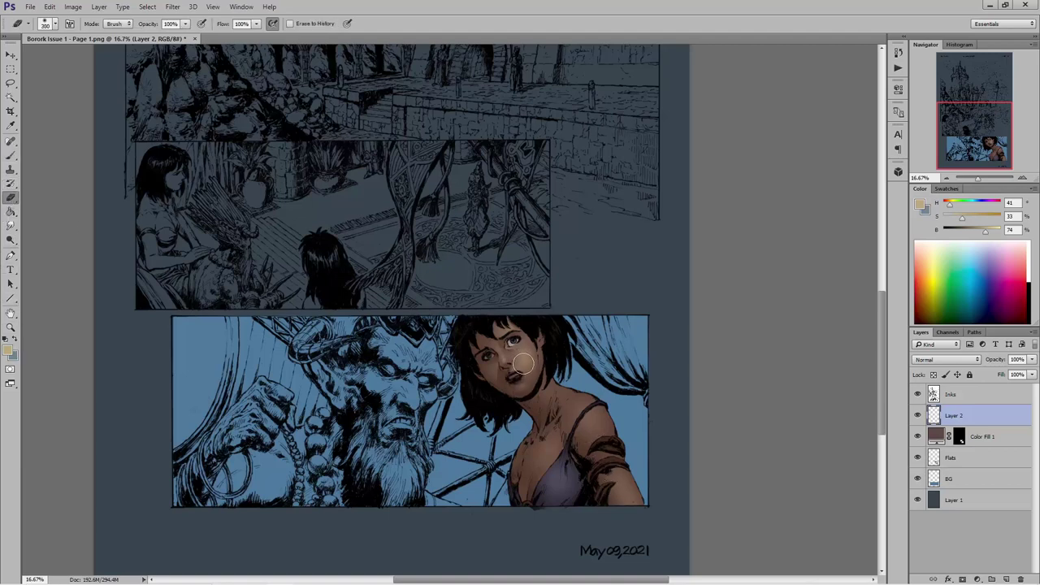
key("bracketright")
key("bracketleft")
left_click(10, 226)
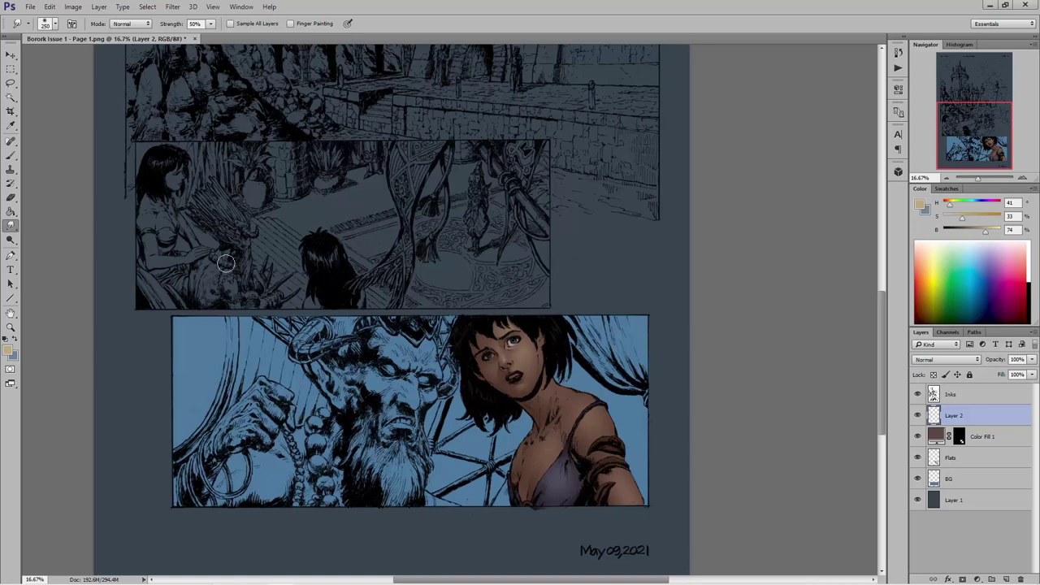
- Lasso a narrow vertical strip along the side of the woman's neck and brush in a highlight, enlarging the brush
left_click(6, 83)
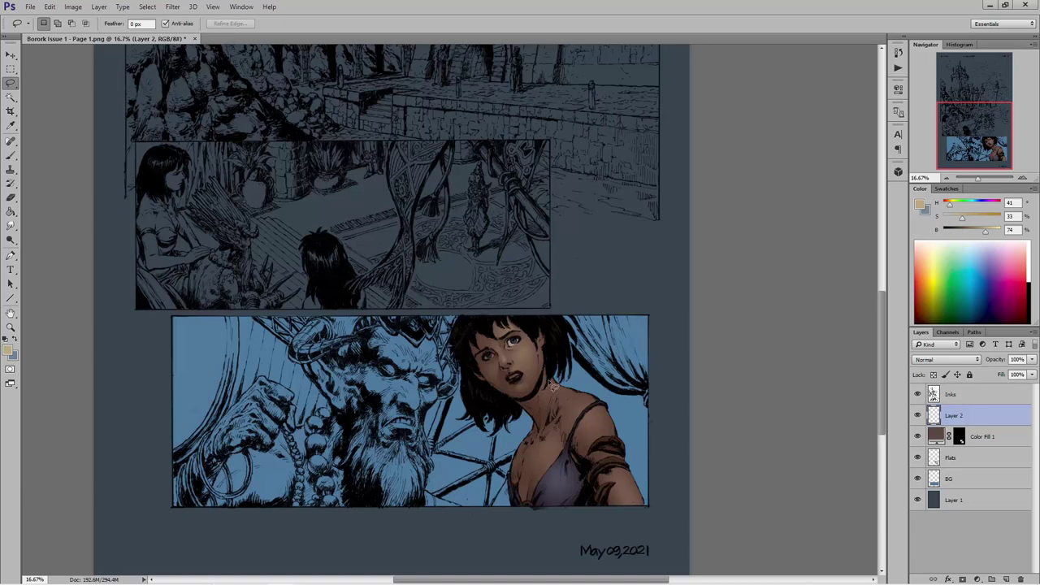
mouse_move(554, 387)
left_mouse_down()
mouse_move(550, 427)
mouse_move(543, 375)
mouse_move(553, 382)
left_mouse_up()
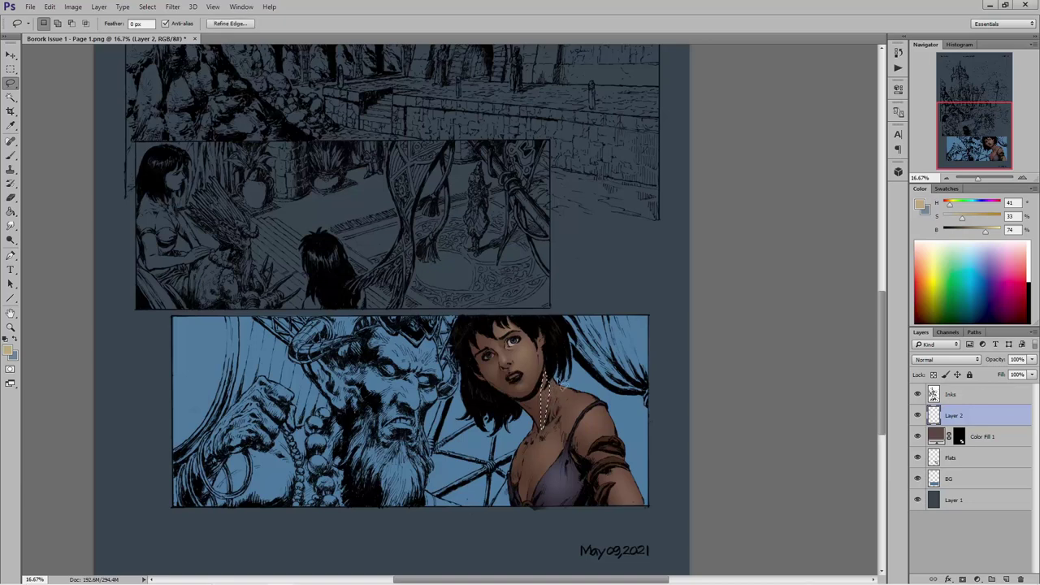
left_click(11, 156)
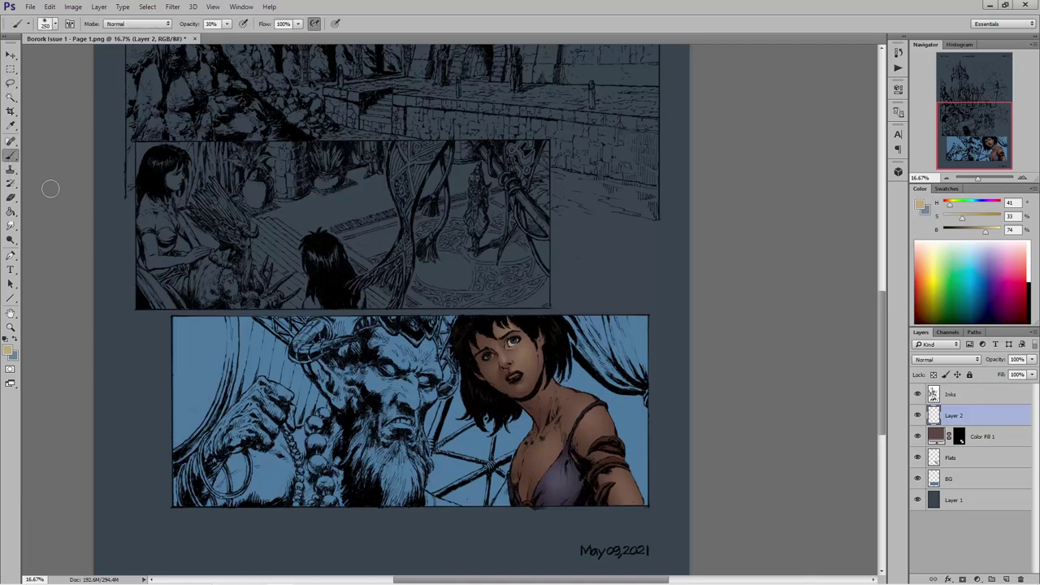
mouse_move(541, 395)
left_mouse_down()
mouse_move(556, 383)
mouse_move(545, 383)
mouse_move(545, 423)
mouse_move(543, 394)
mouse_move(544, 411)
left_mouse_up()
key("bracketright")
left_click_drag(559, 423, 546, 401)
- Lasso another strip of the neck beside the tendon lines and highlight it with the brush at 500 px
left_click(10, 83)
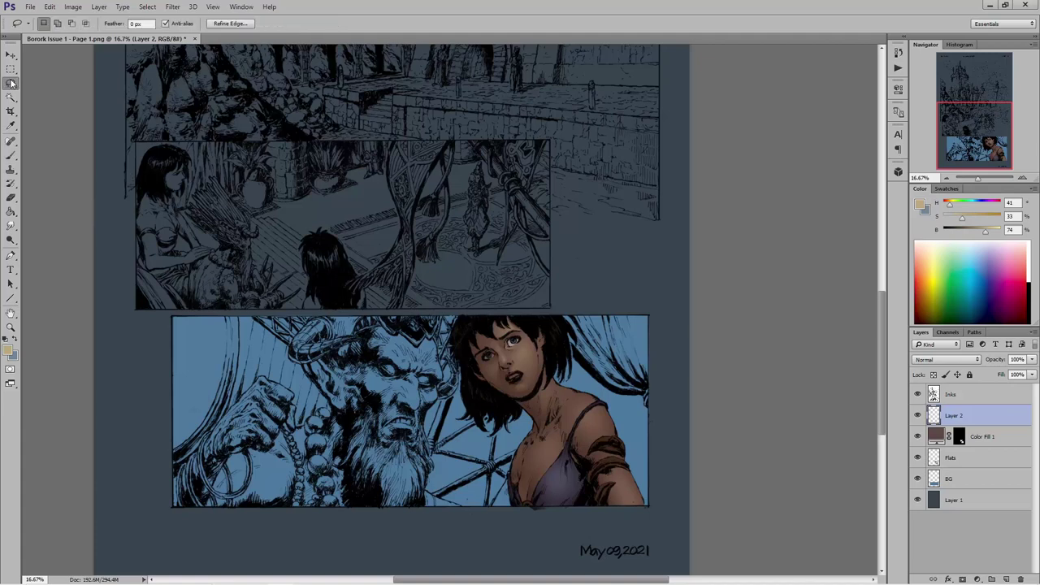
left_click(549, 395)
left_click_drag(546, 383, 551, 412)
left_click(11, 155)
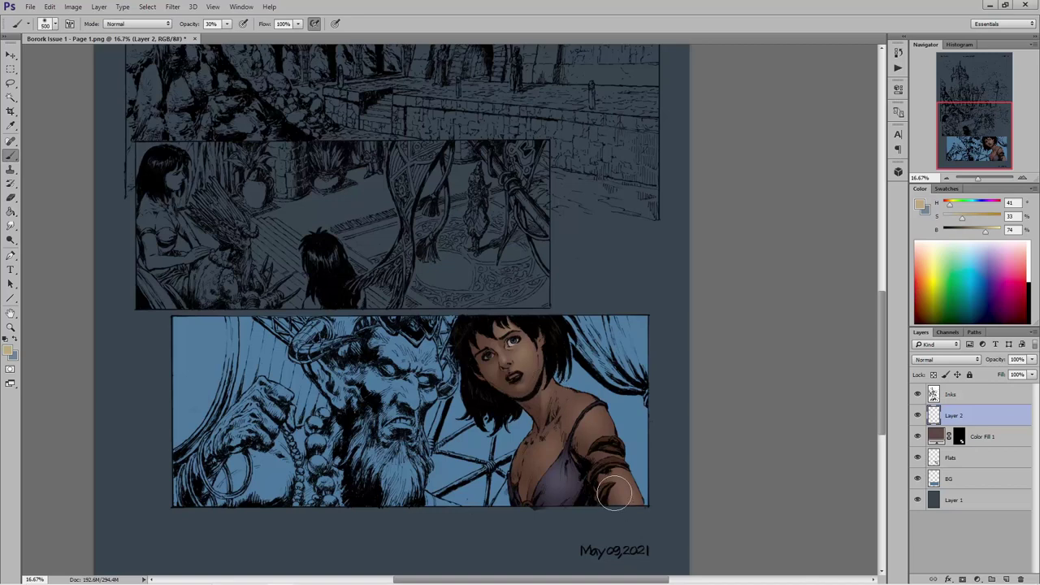
- Lasso the upper neck just under the jaw and brush a soft highlight into it at 500 px
left_click(11, 83)
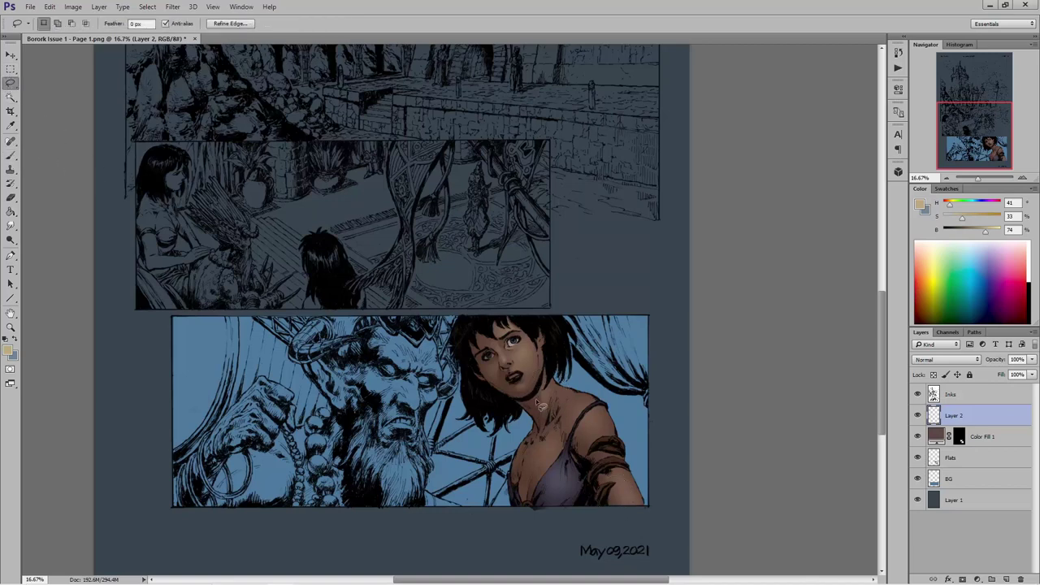
mouse_move(536, 395)
left_mouse_down()
mouse_move(541, 424)
mouse_move(529, 395)
left_mouse_up()
left_click(10, 154)
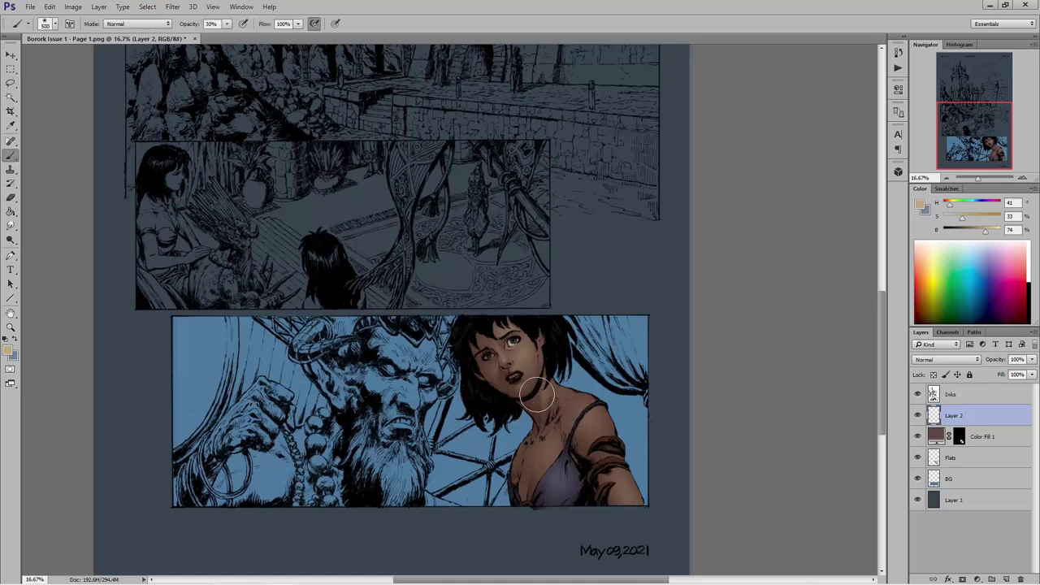
mouse_move(541, 394)
left_mouse_down()
mouse_move(552, 409)
mouse_move(487, 371)
mouse_move(527, 407)
mouse_move(540, 386)
left_mouse_up()
- Lasso a smaller patch of neck below the chin and highlight it, reducing the brush to 400 px
left_click(7, 84)
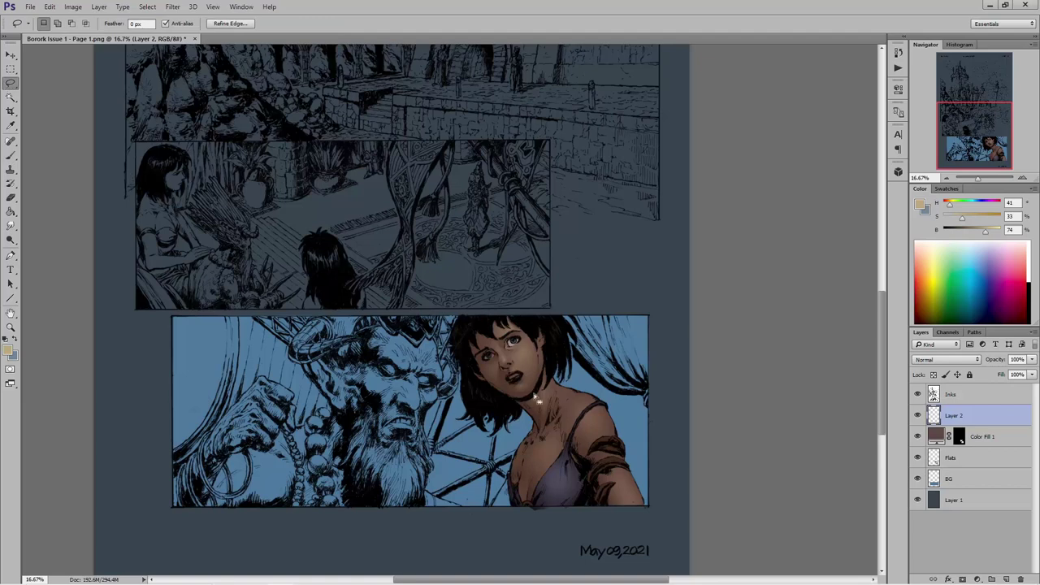
mouse_move(536, 393)
left_mouse_down()
mouse_move(544, 416)
mouse_move(537, 403)
left_mouse_up()
left_click(11, 154)
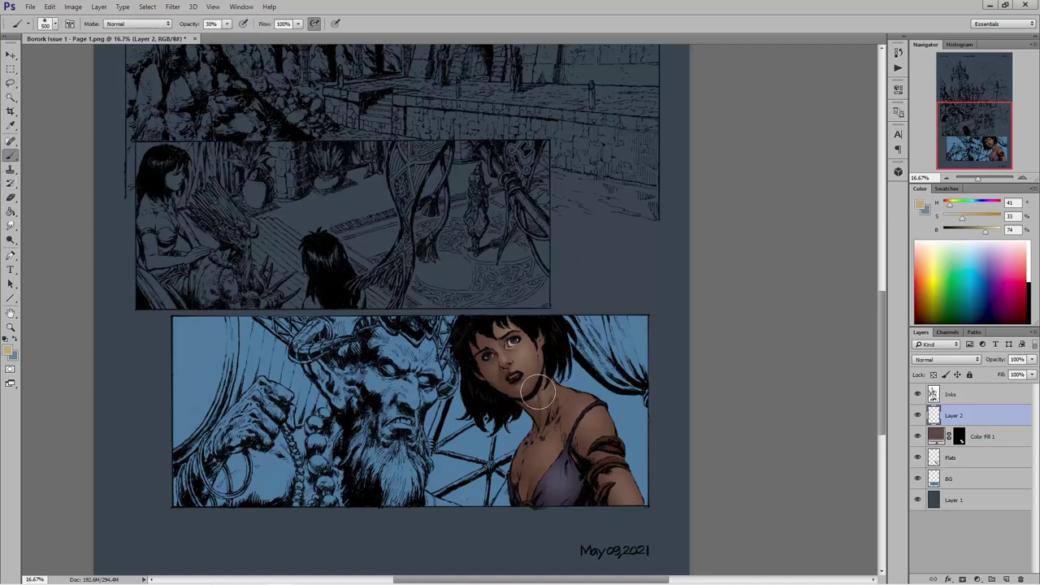
key("bracketleft")
- Lasso the slope where the woman's neck meets her shoulder and highlight it with the 400 px brush
left_click(10, 83)
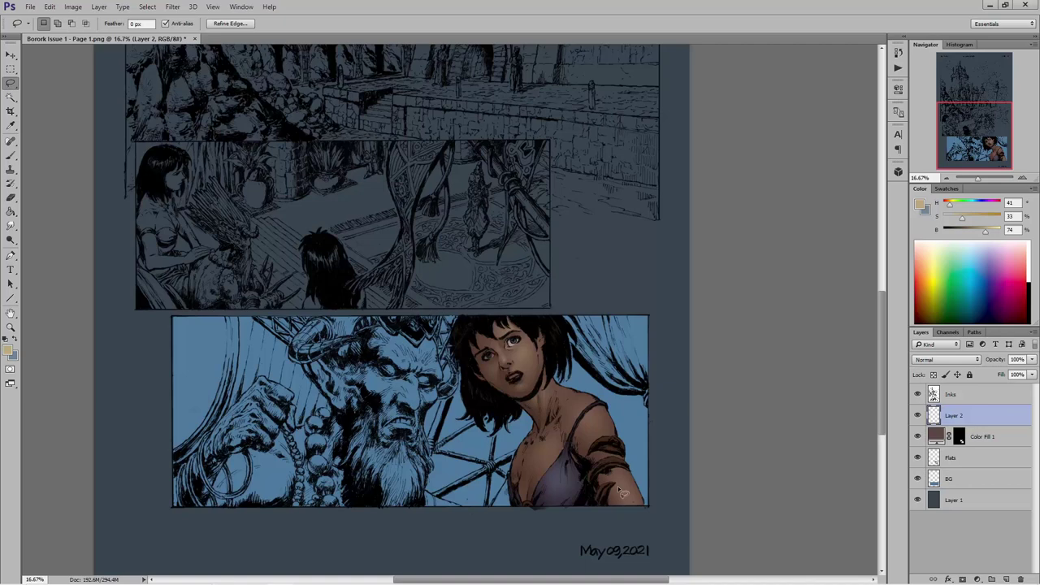
left_click(554, 389)
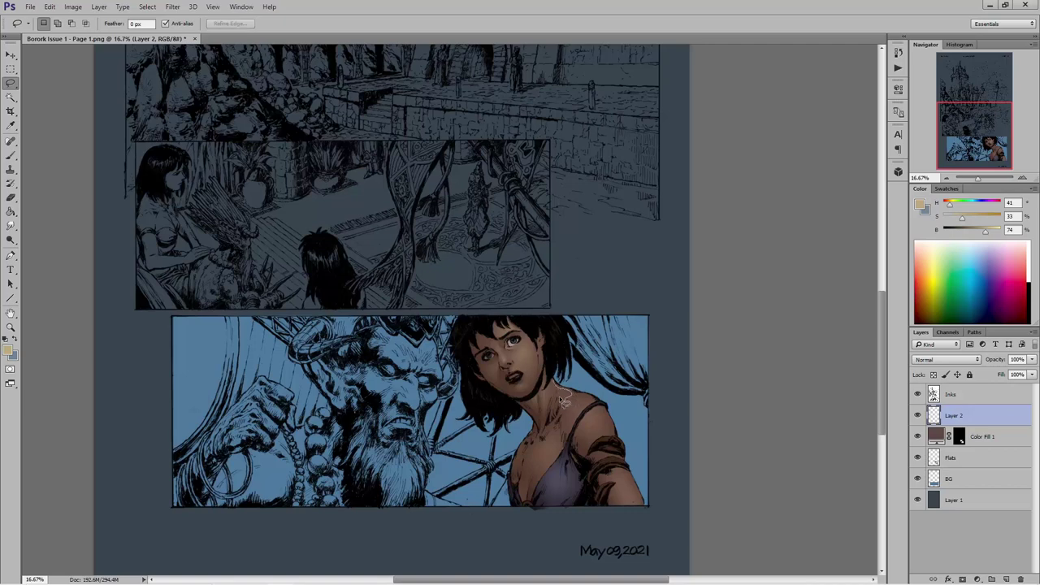
left_click_drag(555, 390, 567, 401)
left_click(11, 155)
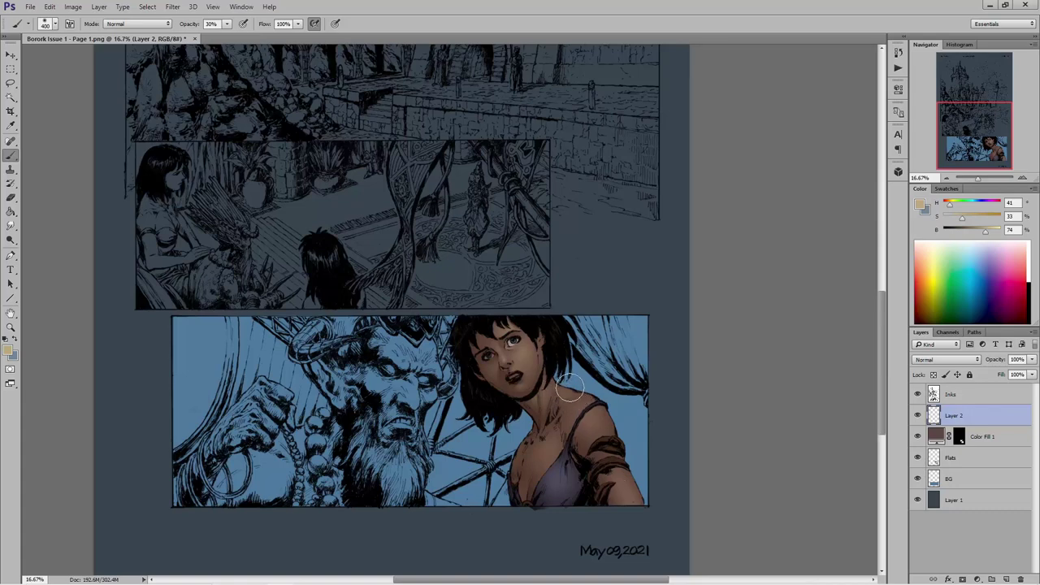
- Lasso a smaller area within the neck-to-shoulder slope and build up its highlight with the 400 px brush
left_click(10, 82)
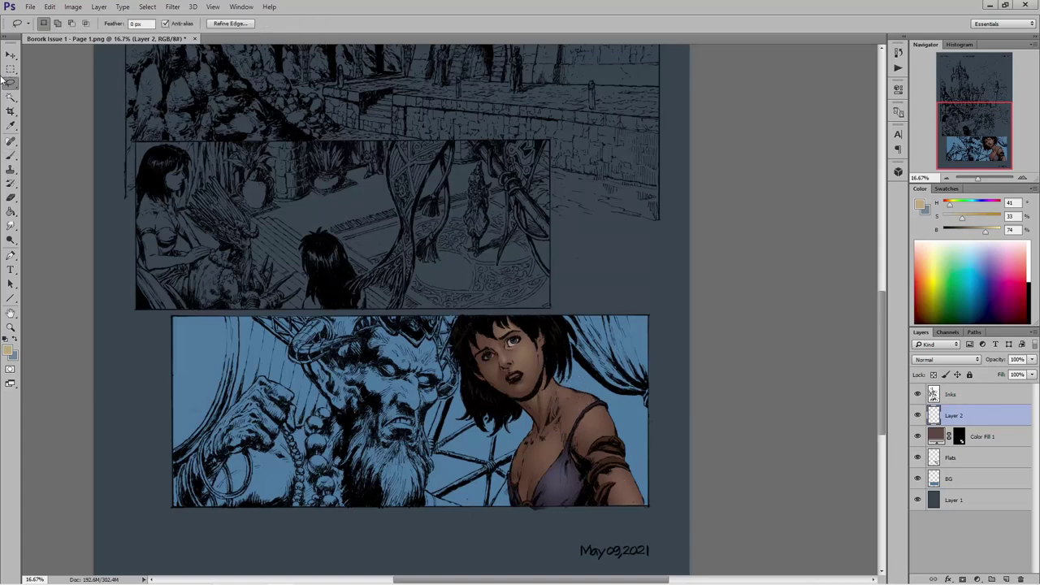
left_click(558, 390)
mouse_move(560, 393)
left_mouse_down()
mouse_move(571, 399)
mouse_move(561, 398)
left_mouse_up()
left_click(10, 155)
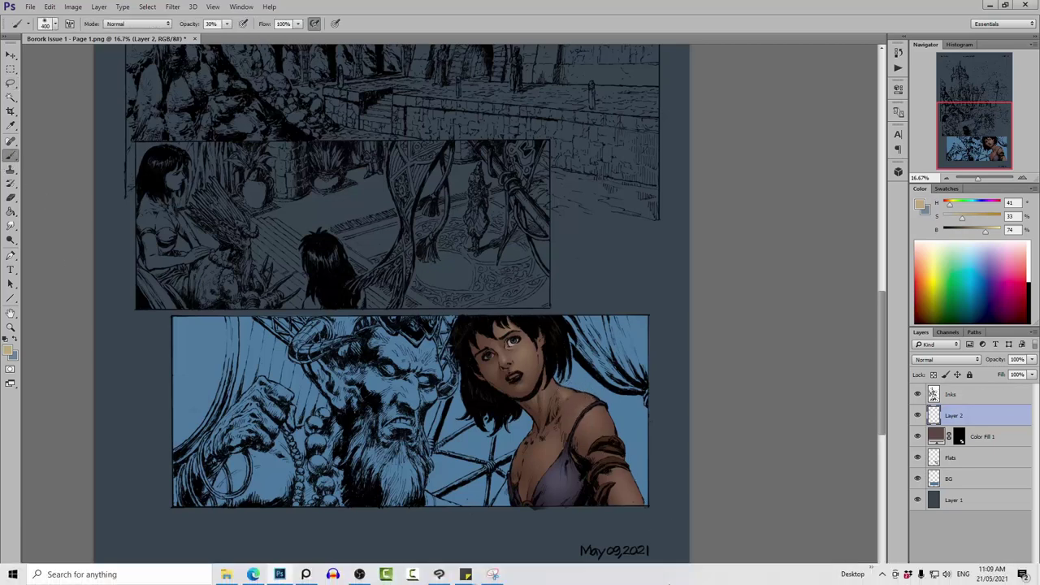
- Lasso the cheek below the woman's eye on the side away from the horned man and strengthen its highlight at 400 px
left_click(11, 83)
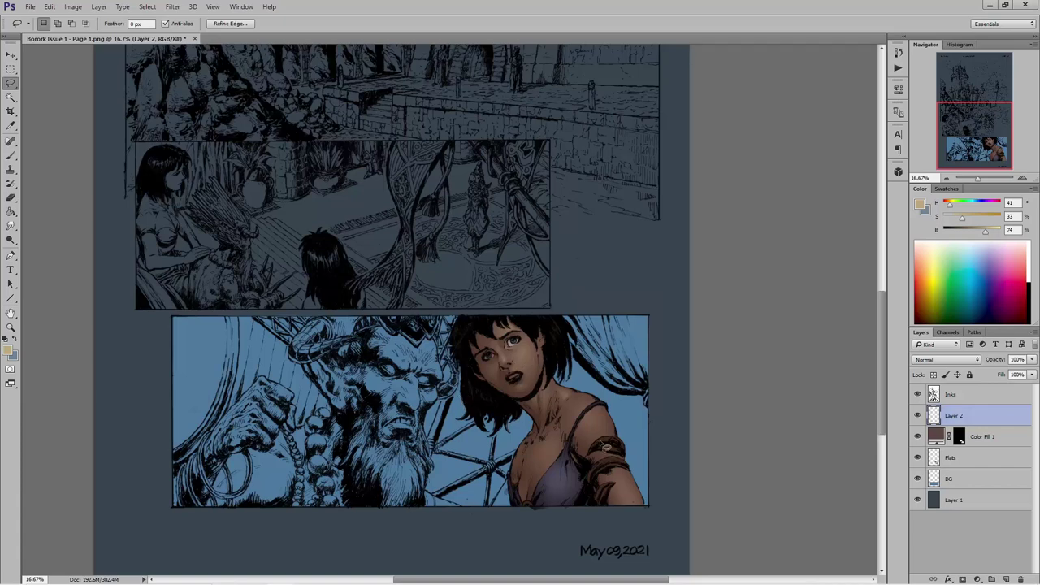
left_click(524, 358)
left_click_drag(524, 355, 522, 350)
left_click(11, 155)
mouse_move(600, 582)
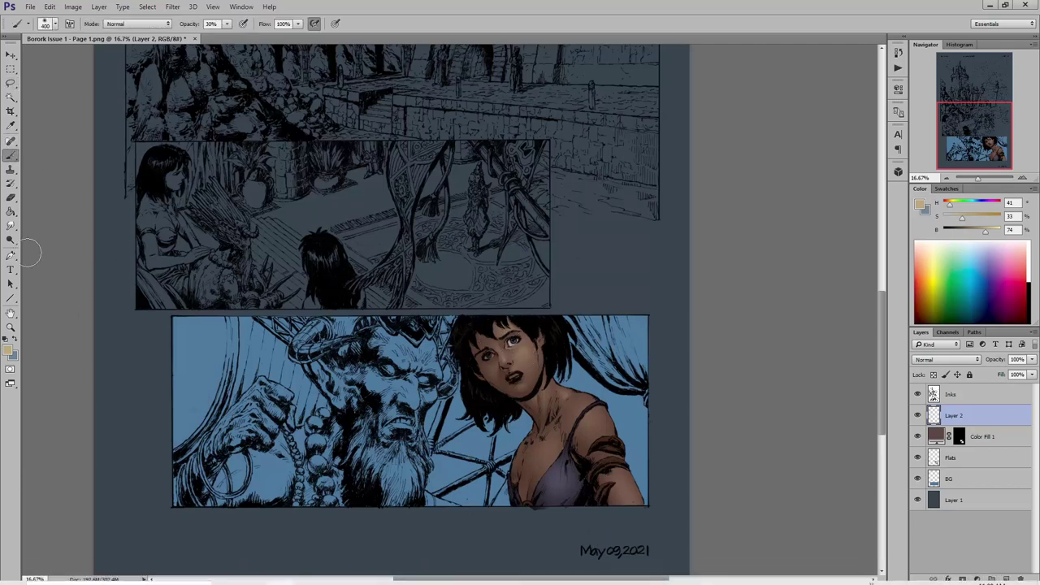
- Lasso the cheek nearest the horned man beside the nose and brush in more highlight at 300 px
left_click(10, 82)
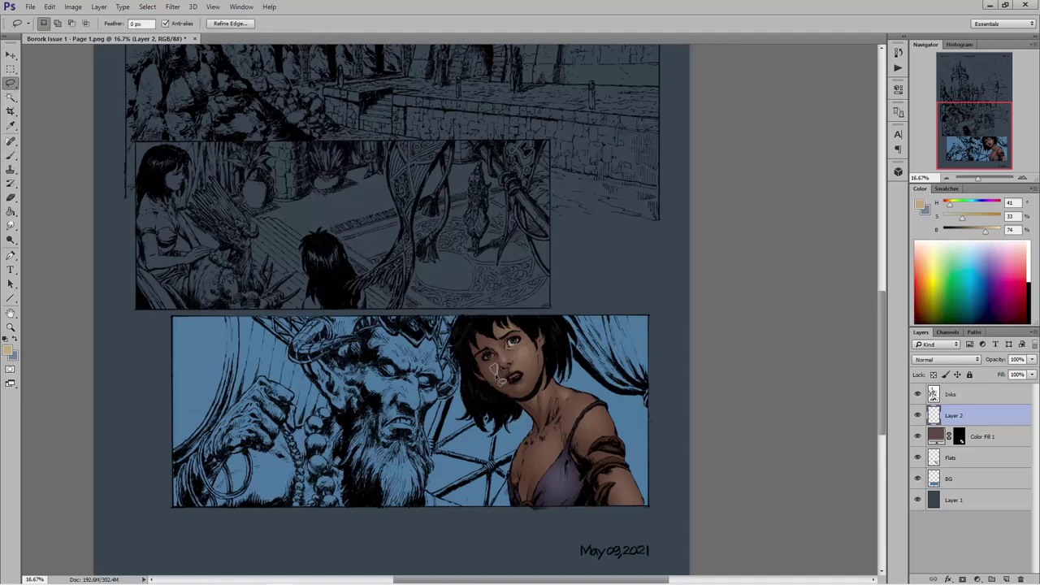
left_click_drag(493, 366, 494, 372)
key("b")
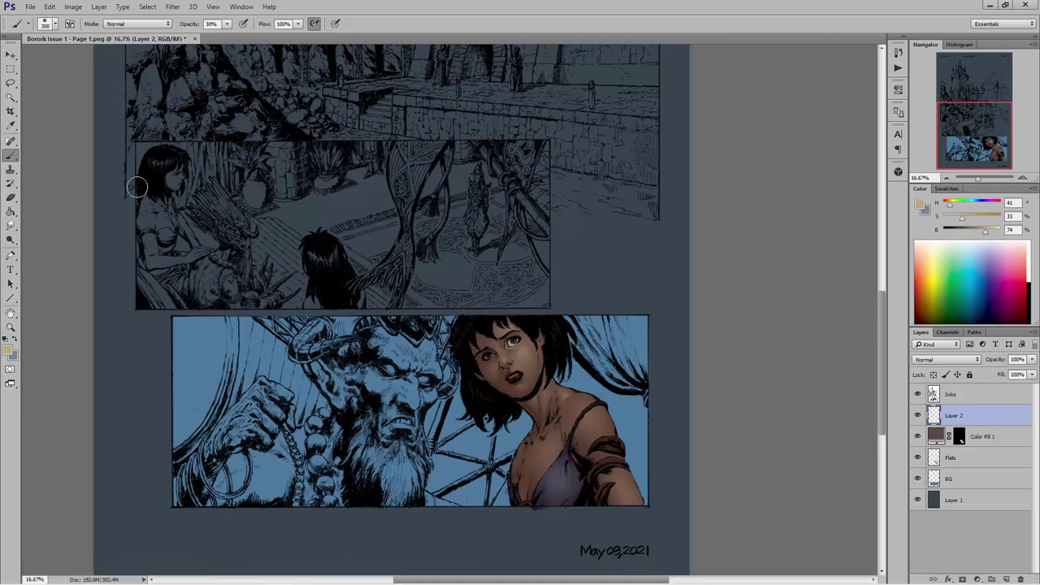
- Lasso a rounded area of the woman's shoulder and upper arm across the strap and hide the selection outline
left_click(6, 84)
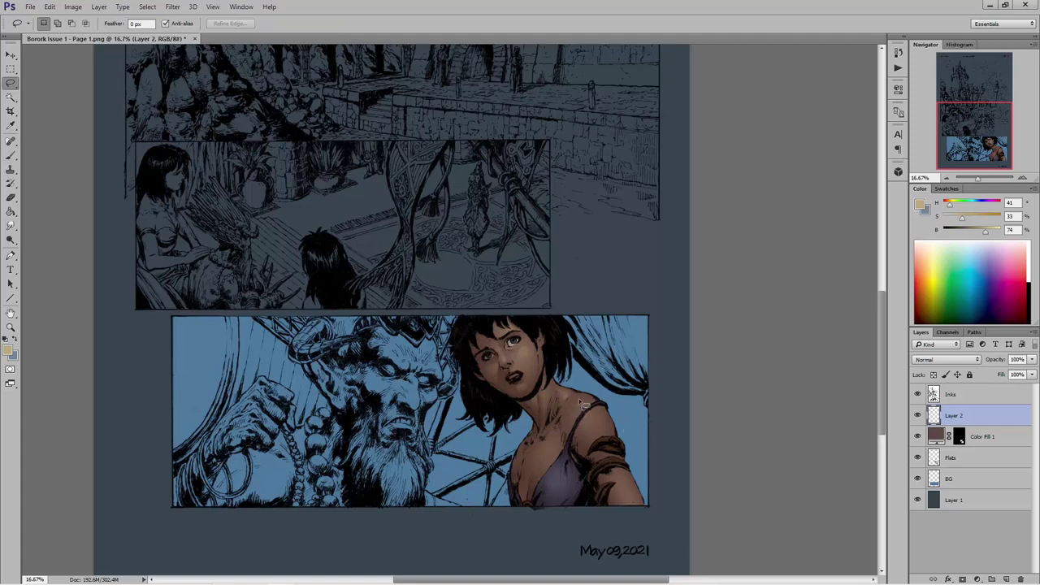
mouse_move(584, 405)
left_mouse_down()
mouse_move(605, 417)
mouse_move(602, 436)
mouse_move(584, 428)
mouse_move(578, 409)
mouse_move(590, 402)
mouse_move(609, 436)
mouse_move(574, 409)
left_mouse_up()
key("shift")
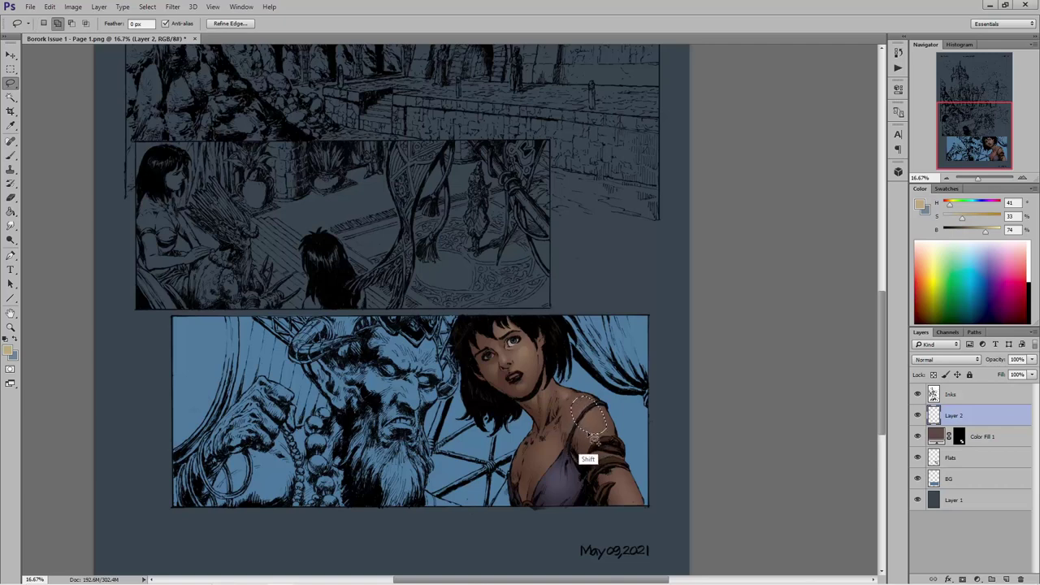
key("ctrl+d")
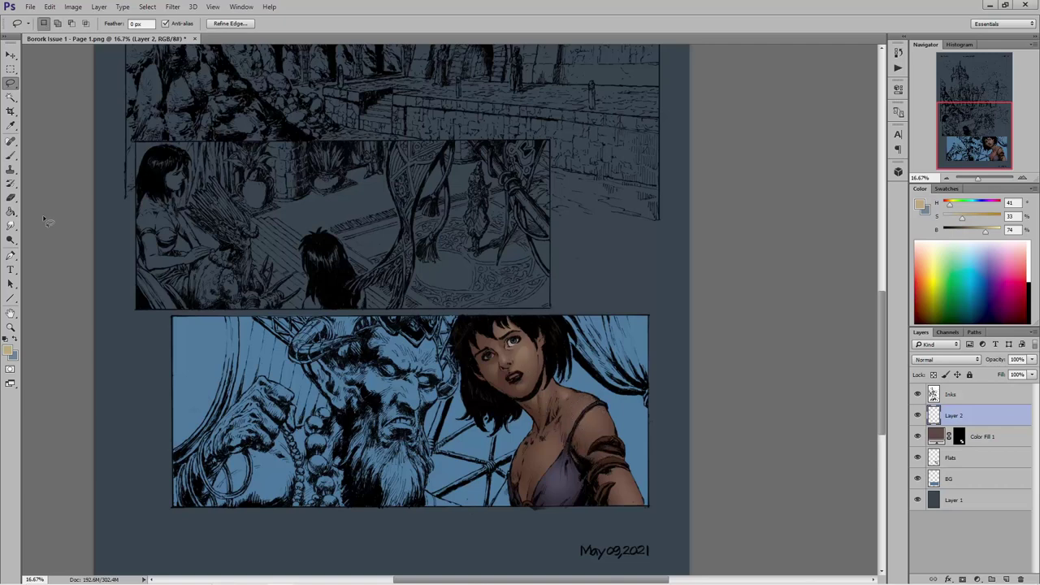
- Exclude the purple top and strap from the shoulder selection using the Flats layer, and highlight the skin on Layer 2 at 500 px
left_click(11, 155)
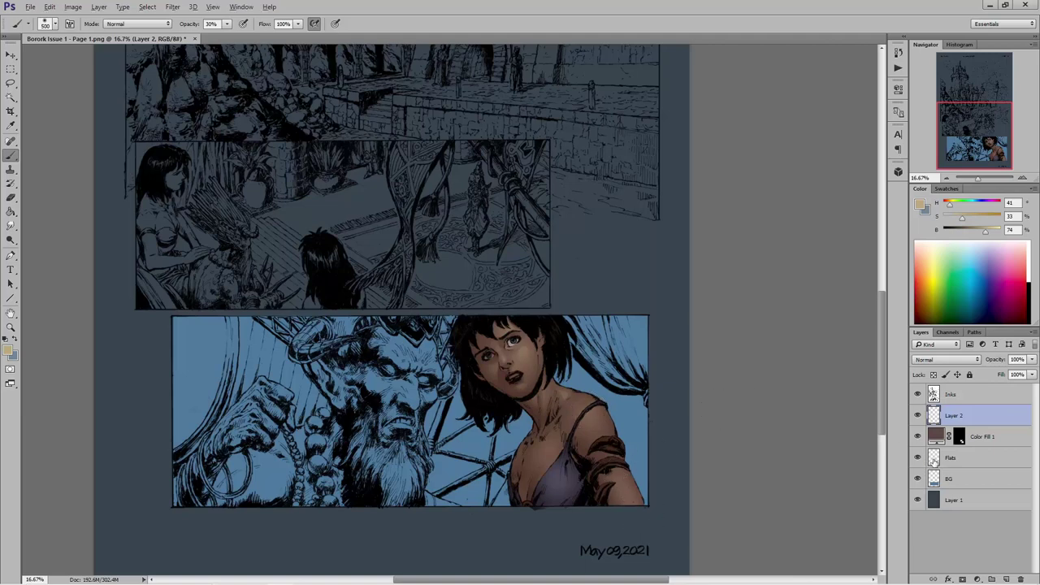
key("alt")
left_click(965, 459)
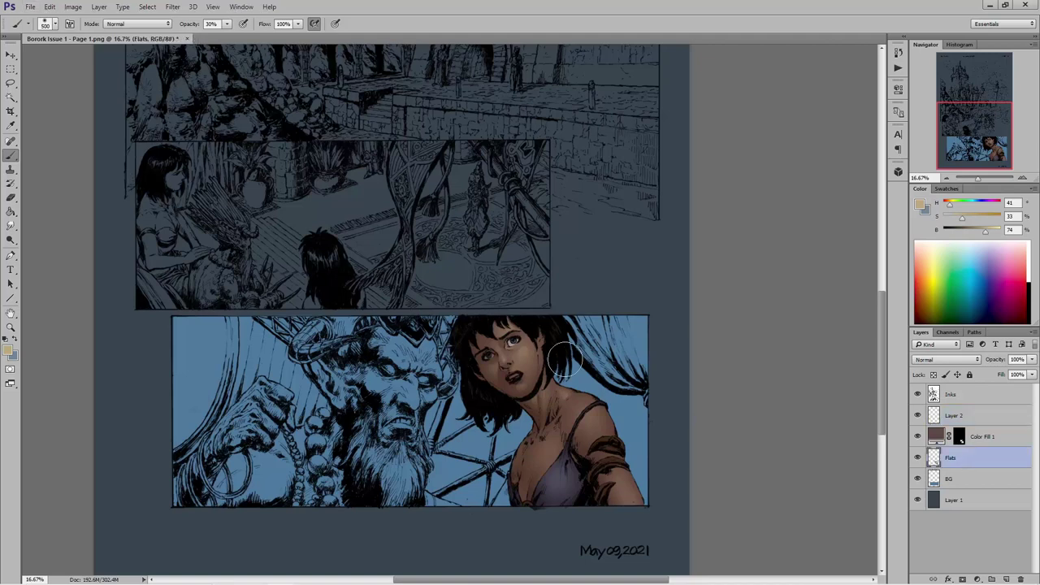
left_click(10, 97)
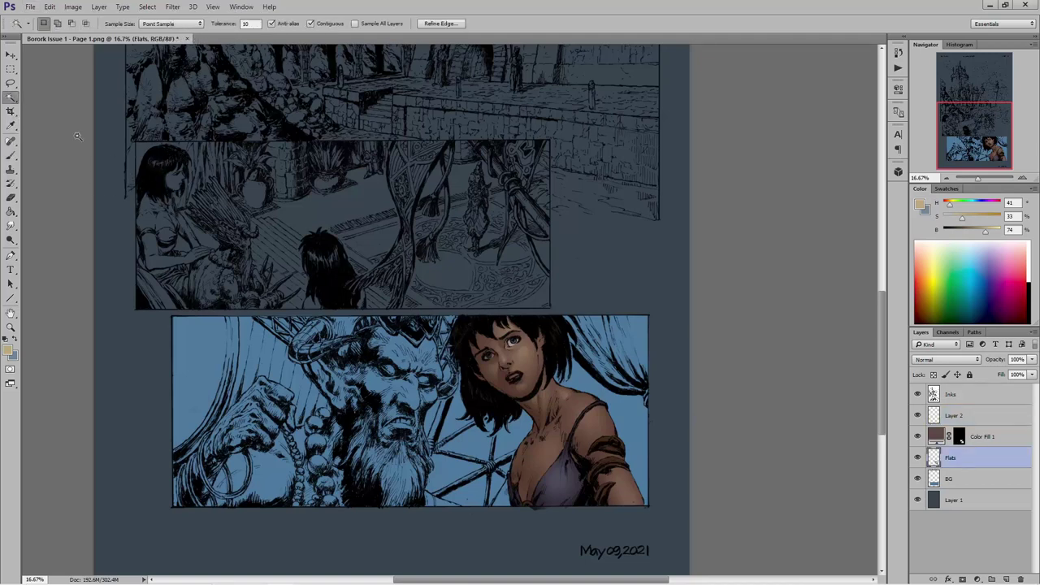
left_click(560, 487, "shift")
key("alt+shift")
left_click(955, 415)
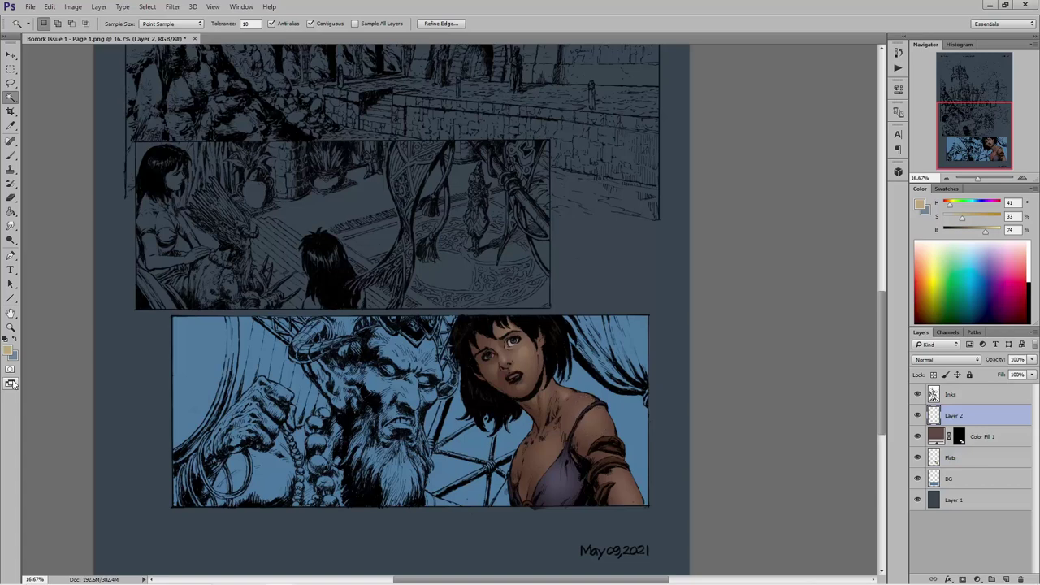
left_click(11, 155)
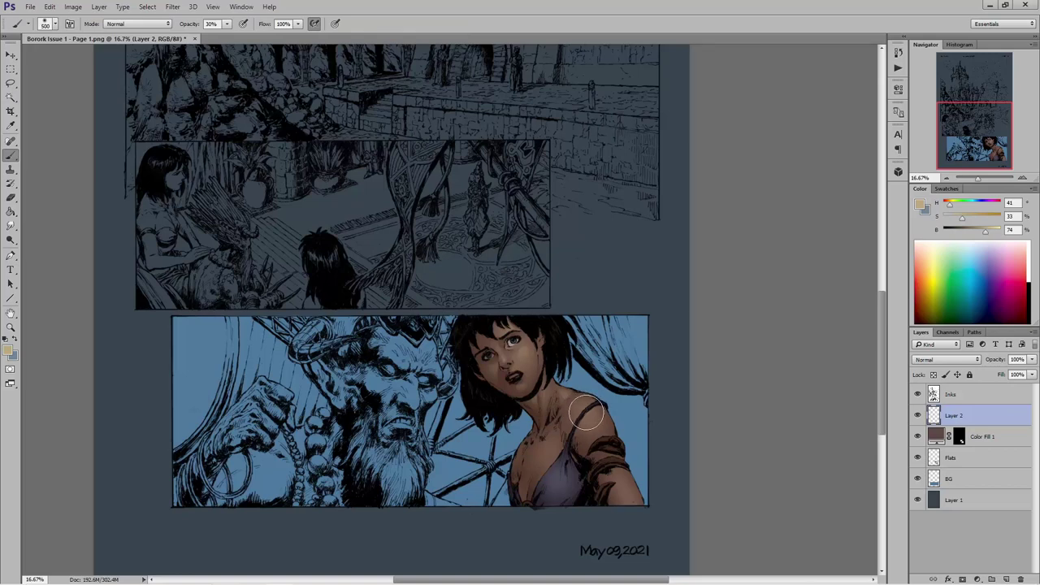
- Lasso a smaller shoulder area, subtract the strap with the Magic Wand on Flats, and brush a stronger highlight on Layer 2
left_click(10, 84)
left_click_drag(614, 449, 583, 413)
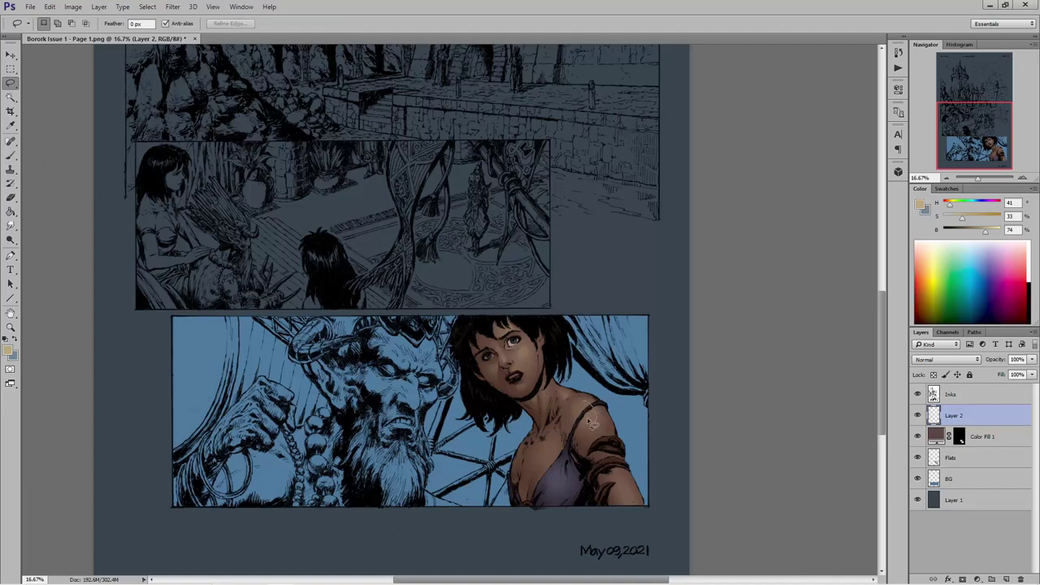
left_click_drag(583, 406, 580, 411)
left_click(975, 457)
key("shift+w")
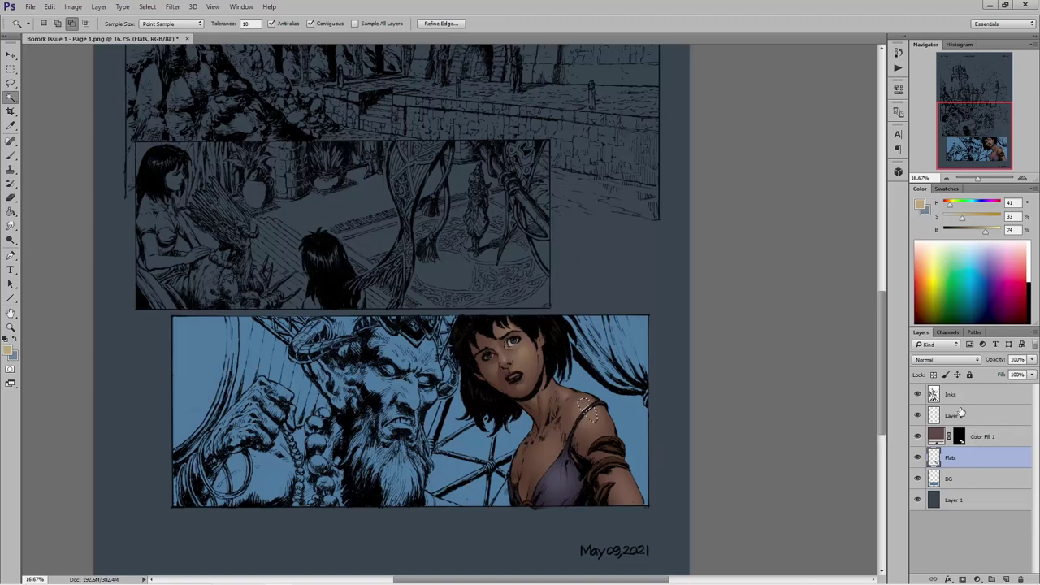
left_click(961, 412)
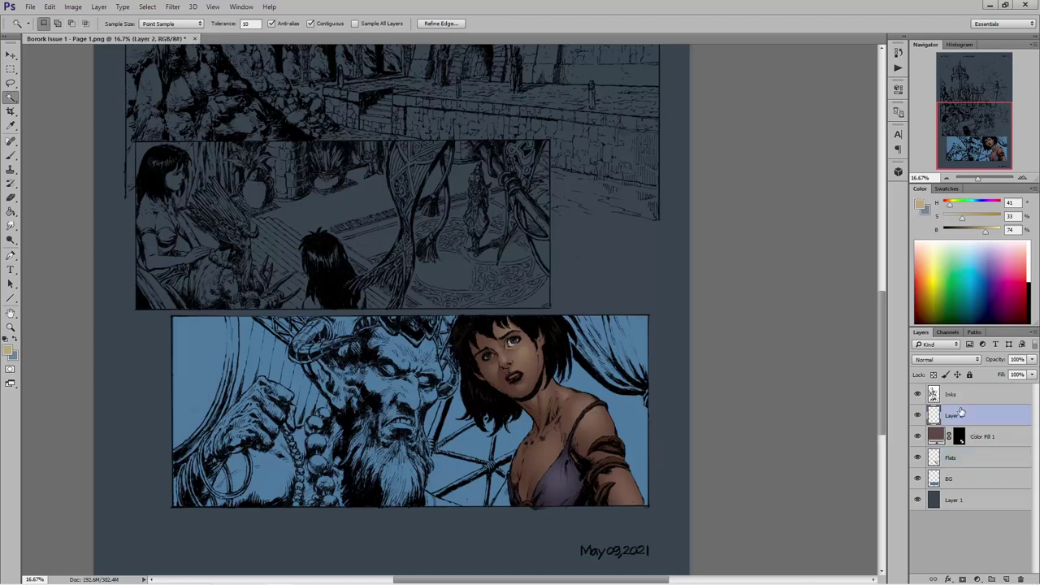
left_click(10, 154)
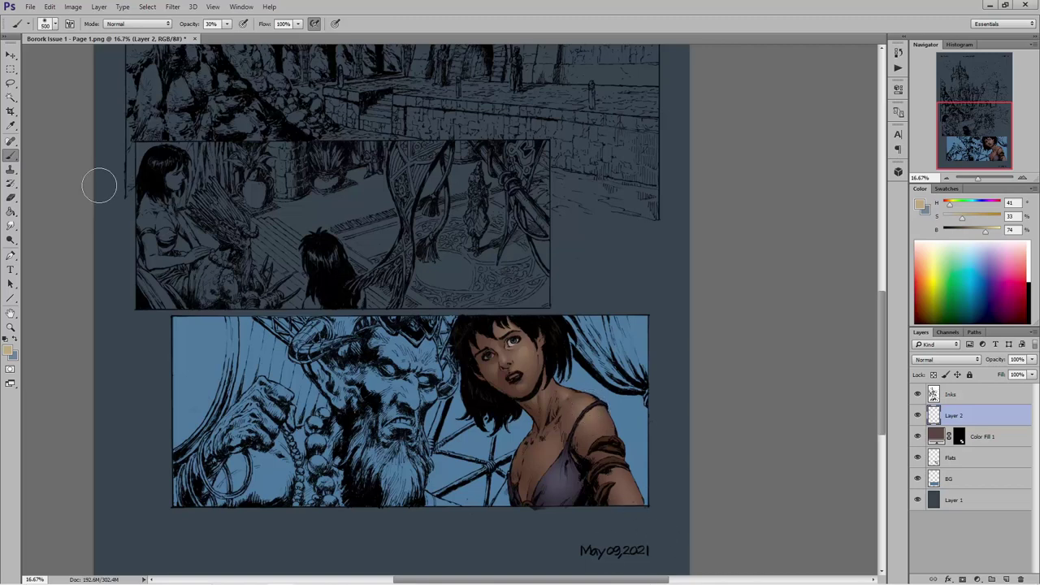
- Lasso the forearm below the armband, subtract the armband using the Magic Wand on Flats, and highlight the skin on Layer 2
left_click(10, 82)
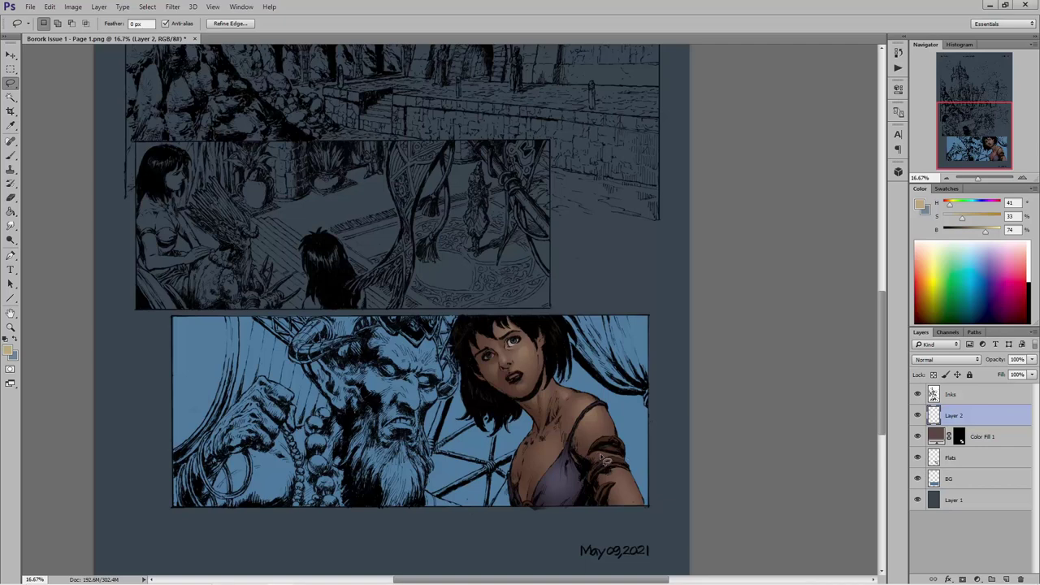
mouse_move(608, 468)
left_mouse_down()
mouse_move(630, 507)
mouse_move(623, 467)
mouse_move(637, 512)
mouse_move(606, 462)
left_mouse_up()
left_click(980, 460)
left_click(11, 96)
left_click(72, 23)
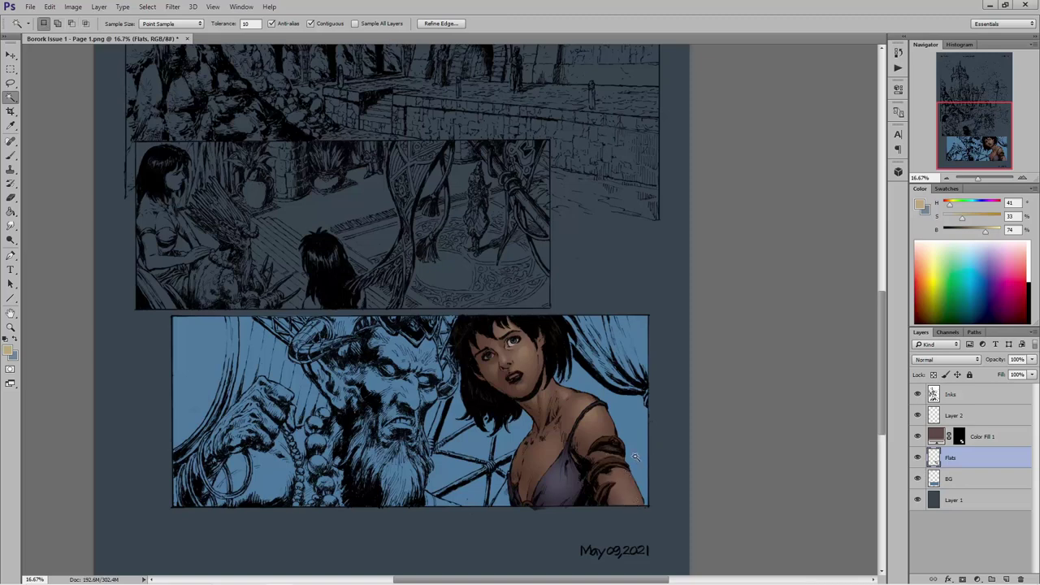
left_click(959, 417)
left_click(10, 155)
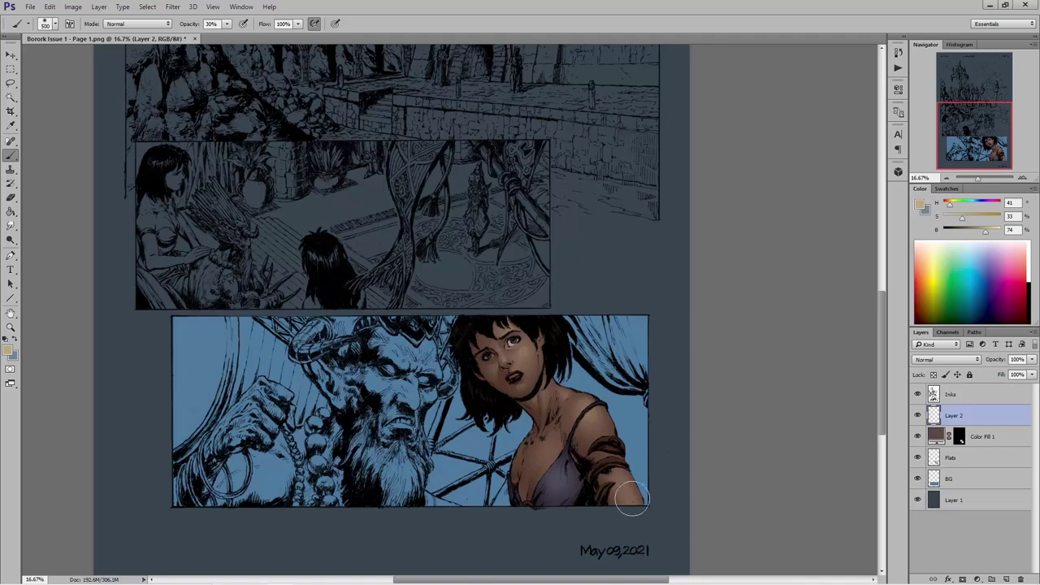
- Lasso a smaller forearm area below the armband, trim the selection, and brush a stronger highlight on Layer 2 at 600 px
mouse_move(632, 497)
left_mouse_down()
mouse_move(626, 486)
mouse_move(629, 512)
left_mouse_up()
left_click(11, 83)
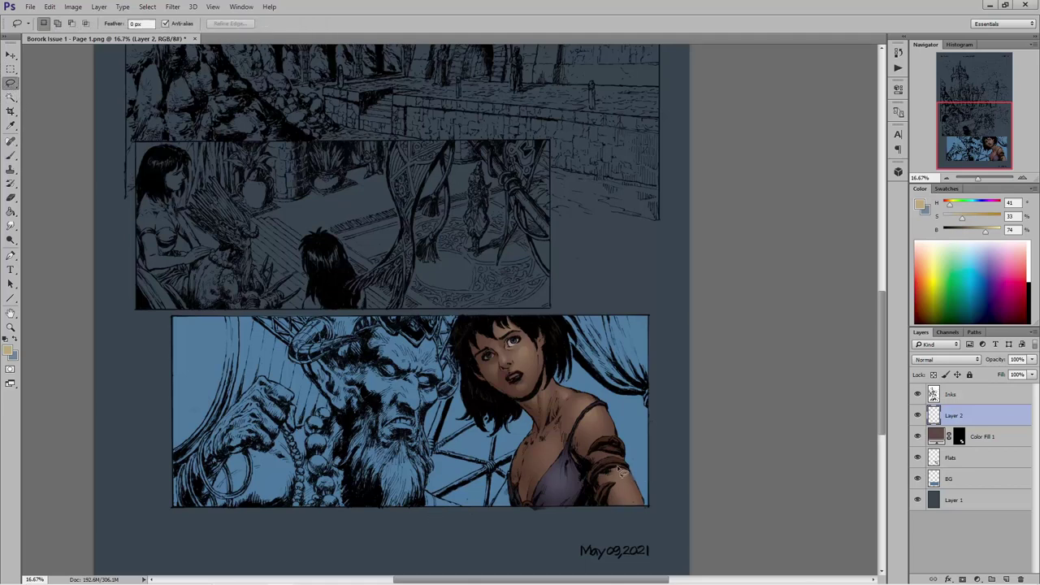
left_click_drag(618, 472, 632, 495)
key("alt")
mouse_move(615, 474)
left_mouse_down()
mouse_move(632, 512)
mouse_move(600, 465)
mouse_move(665, 552)
mouse_move(612, 462)
mouse_move(637, 493)
mouse_move(606, 466)
mouse_move(638, 477)
mouse_move(604, 470)
mouse_move(637, 481)
left_mouse_up()
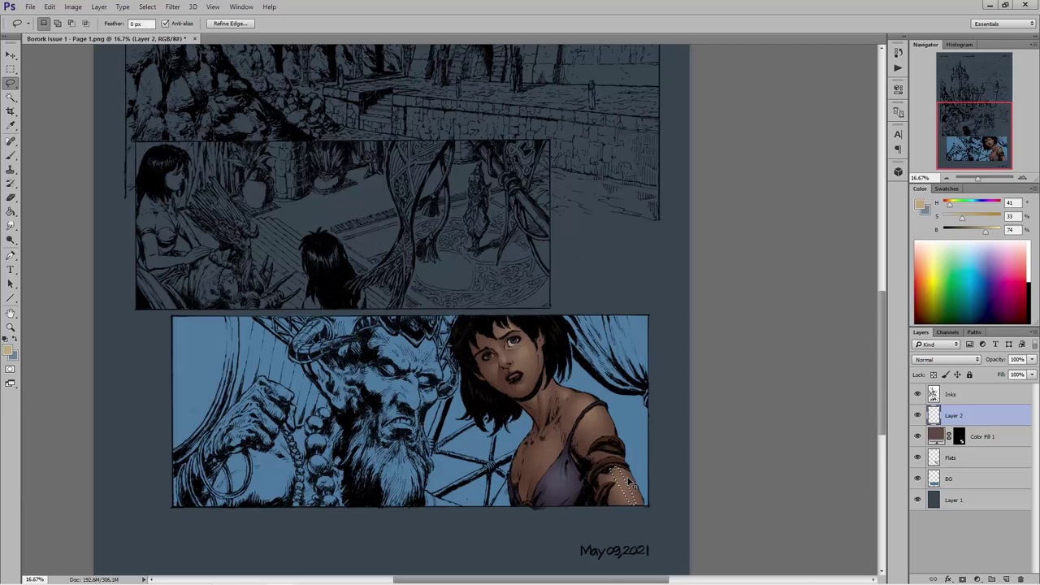
key("alt")
key("ctrl+d")
left_click(8, 156)
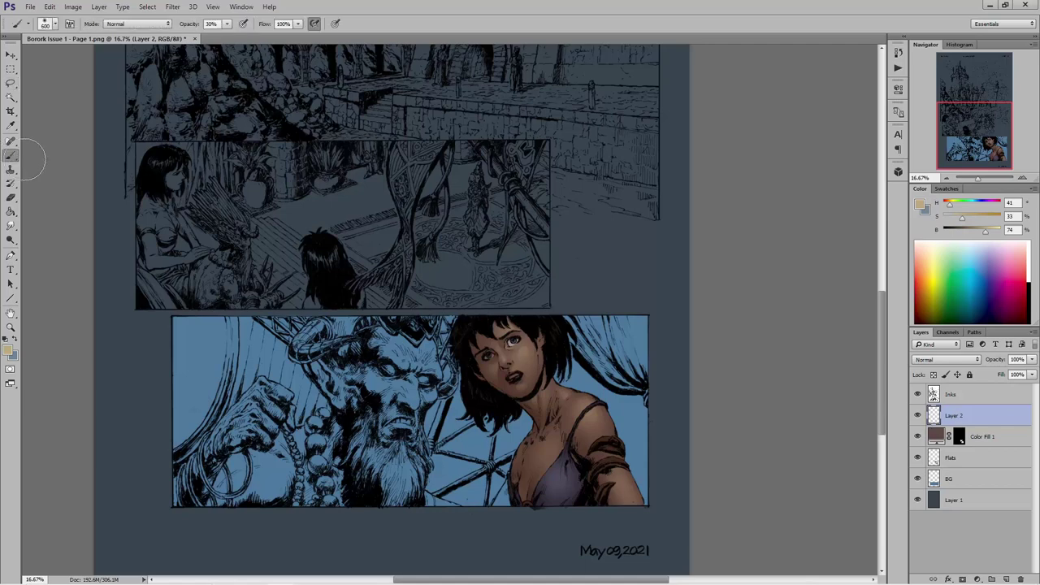
mouse_move(624, 485)
left_mouse_down()
mouse_move(615, 453)
mouse_move(646, 483)
left_mouse_up()
mouse_move(695, 582)
mouse_move(618, 455)
left_mouse_down()
mouse_move(614, 479)
mouse_move(617, 467)
mouse_move(621, 475)
left_mouse_up()
- Lasso the skin between the neck and the shoulder strap, hide the selection outline, and highlight it at 600 px and 30% opacity
left_click(11, 83)
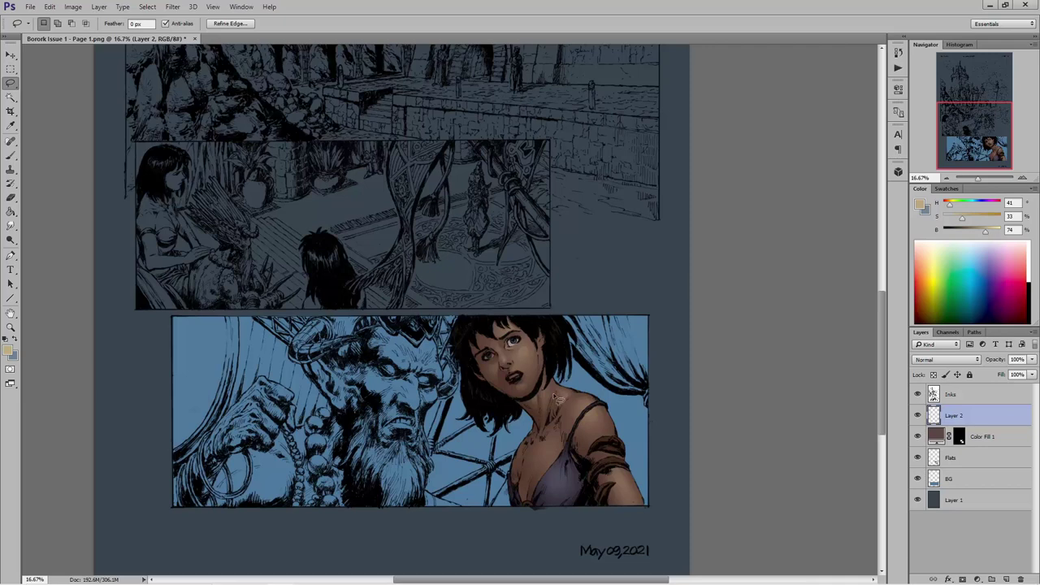
left_click_drag(572, 406, 567, 413)
mouse_move(572, 409)
left_mouse_down()
mouse_move(546, 443)
mouse_move(570, 407)
left_mouse_up()
key("shift")
key("ctrl+d")
left_click(11, 156)
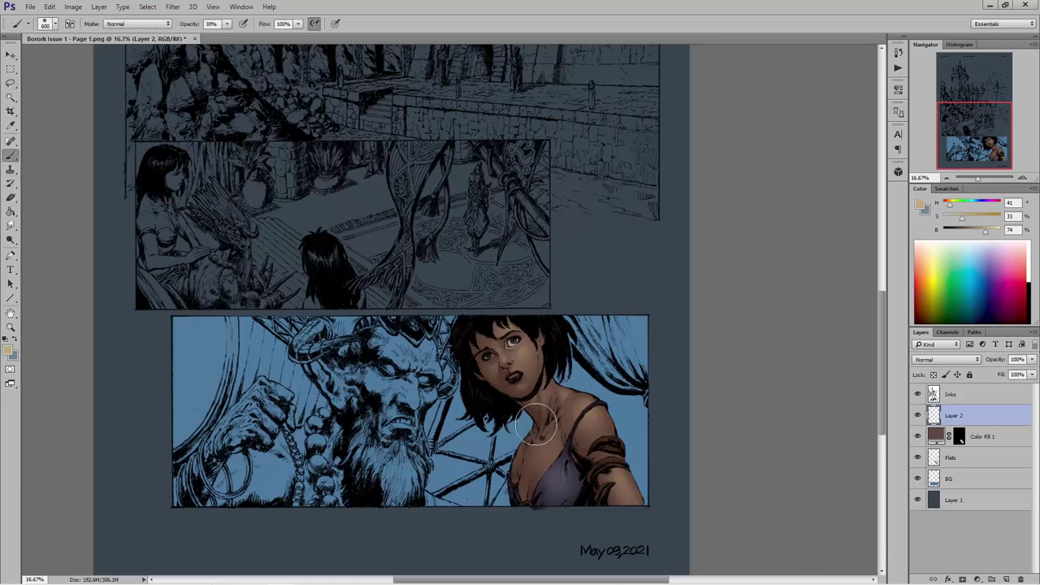
- Lasso the base of the neck and upper chest, refine the selection, and brush a soft skin highlight on Layer 2
left_click(10, 82)
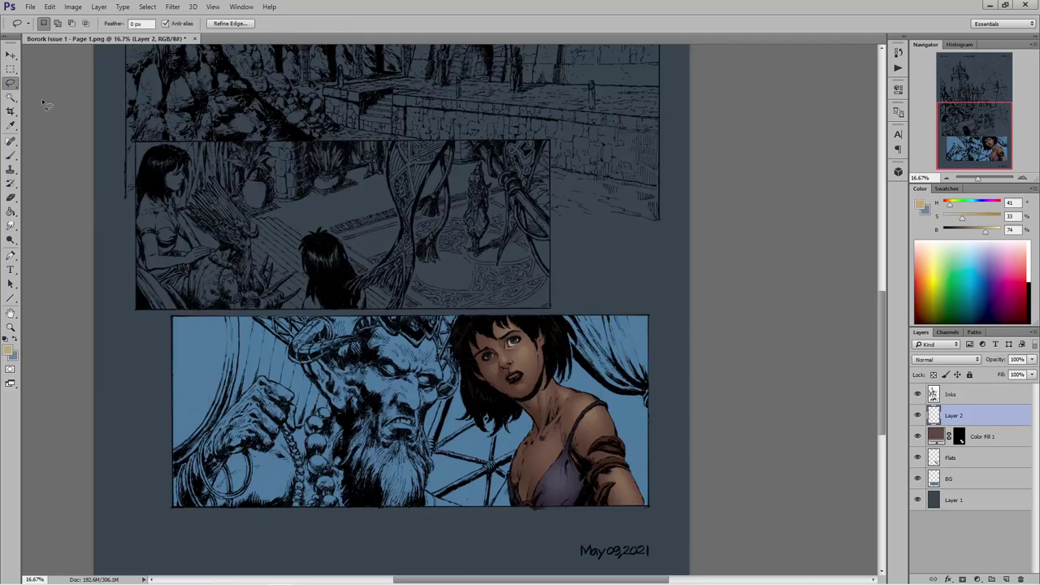
left_click_drag(549, 491, 557, 370)
left_click(520, 223)
left_click_drag(549, 435, 553, 439)
left_click(558, 472)
left_click_drag(545, 428, 552, 443)
left_click(11, 154)
mouse_move(543, 434)
left_mouse_down()
mouse_move(538, 424)
mouse_move(542, 431)
left_mouse_up()
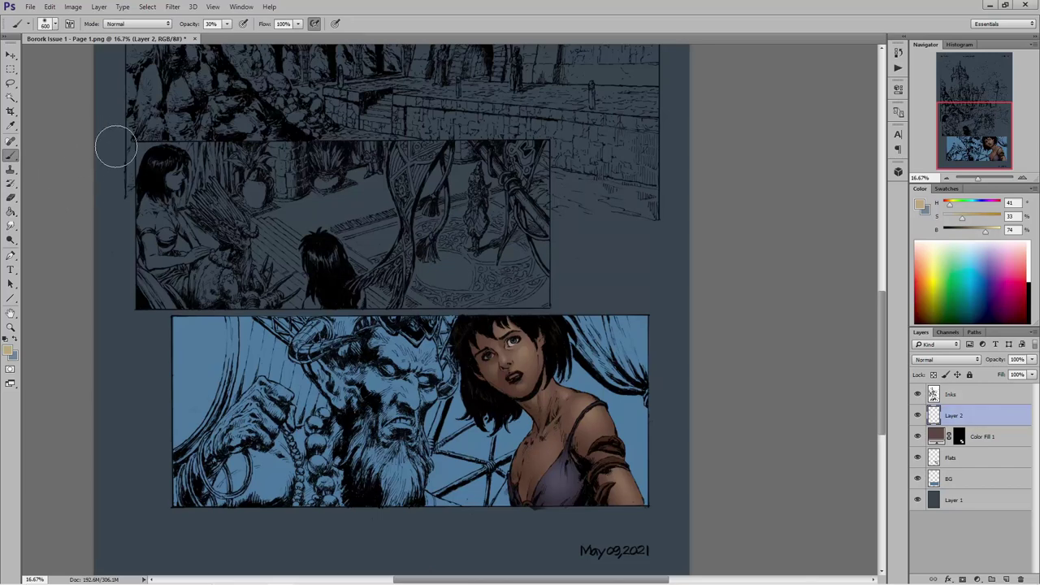
- Lasso small areas along the woman's collarbone and brush highlights into them on Layer 2 at 600 px
left_click(11, 84)
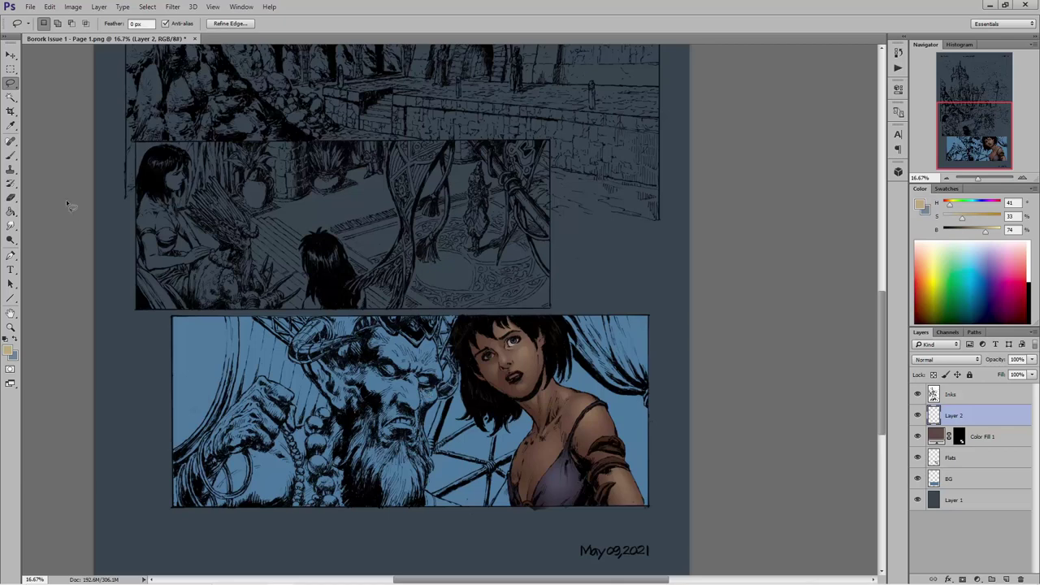
left_click(12, 154)
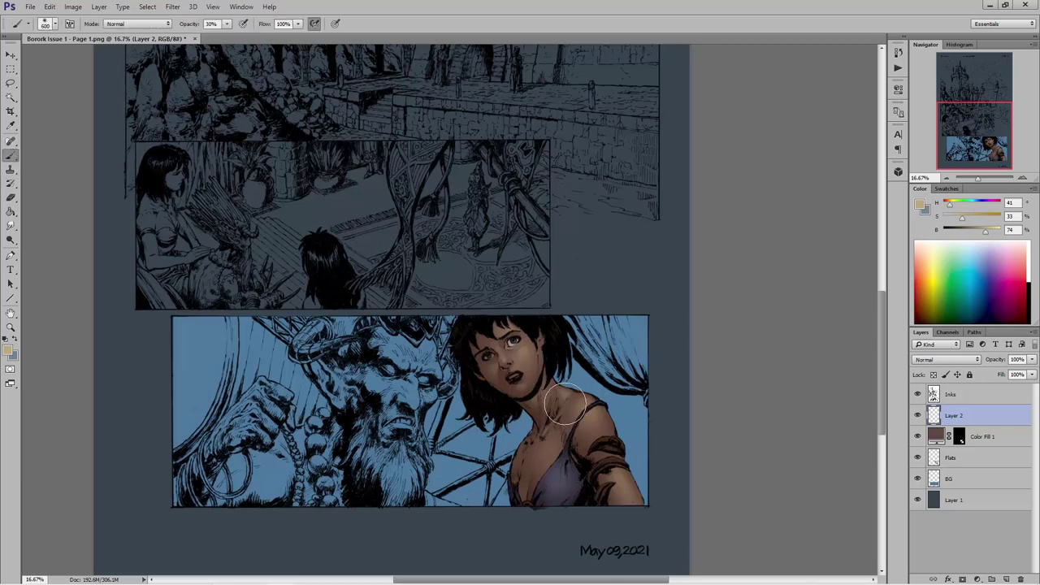
left_click(9, 82)
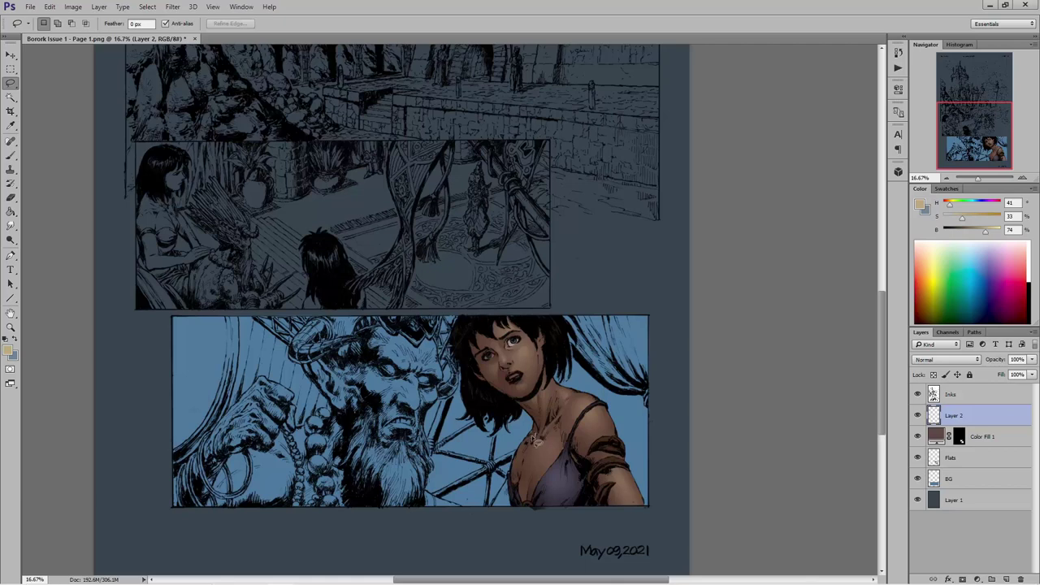
left_click_drag(534, 440, 529, 438)
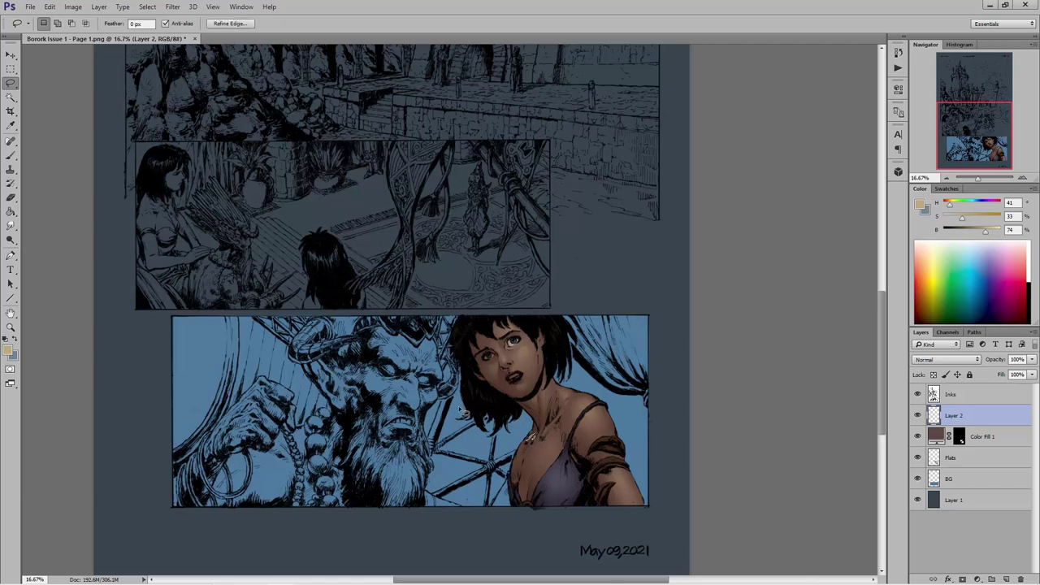
left_click(10, 155)
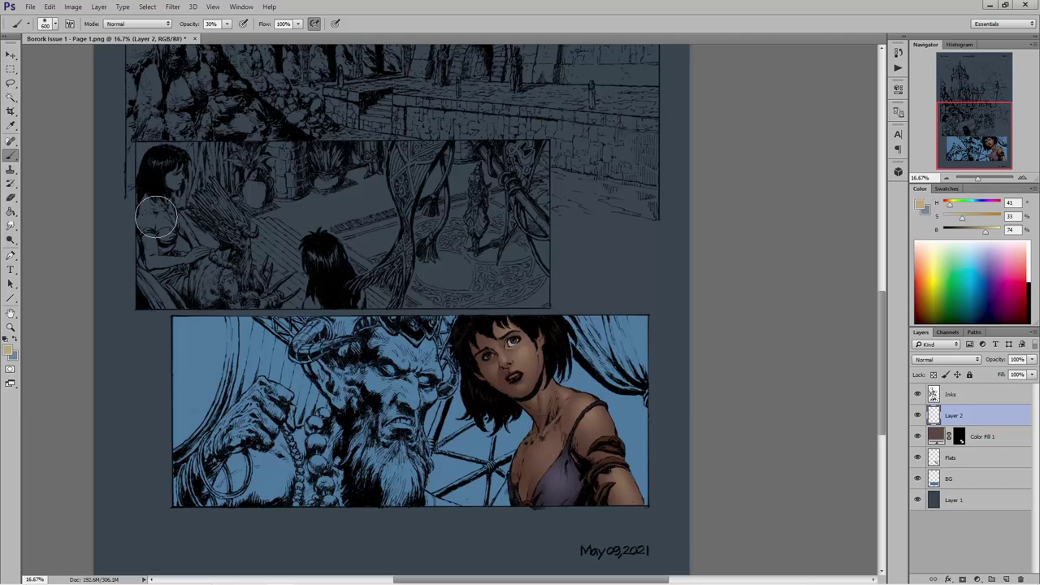
left_click(11, 83)
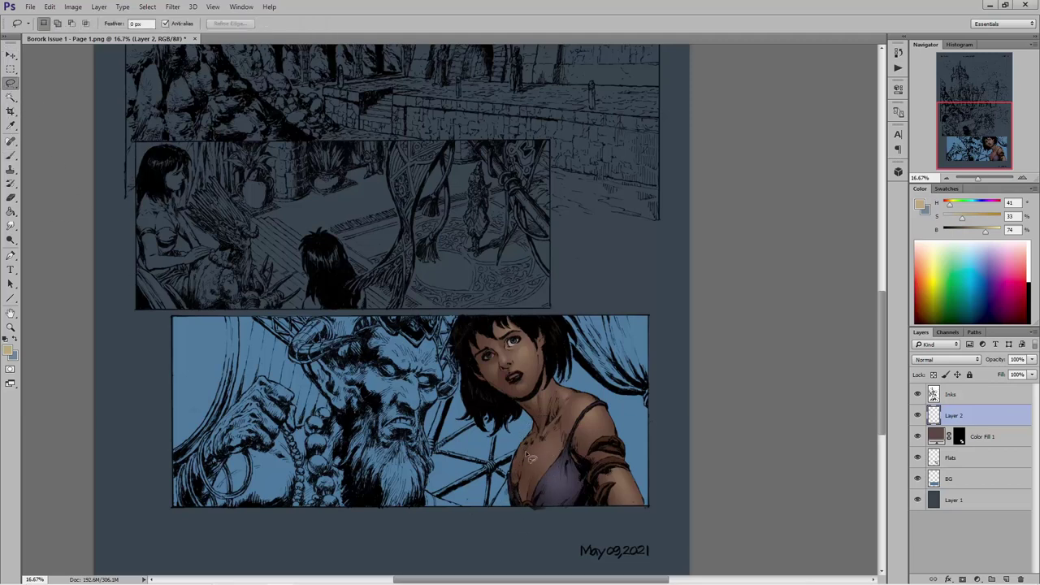
left_click_drag(537, 443, 514, 436)
left_click(10, 155)
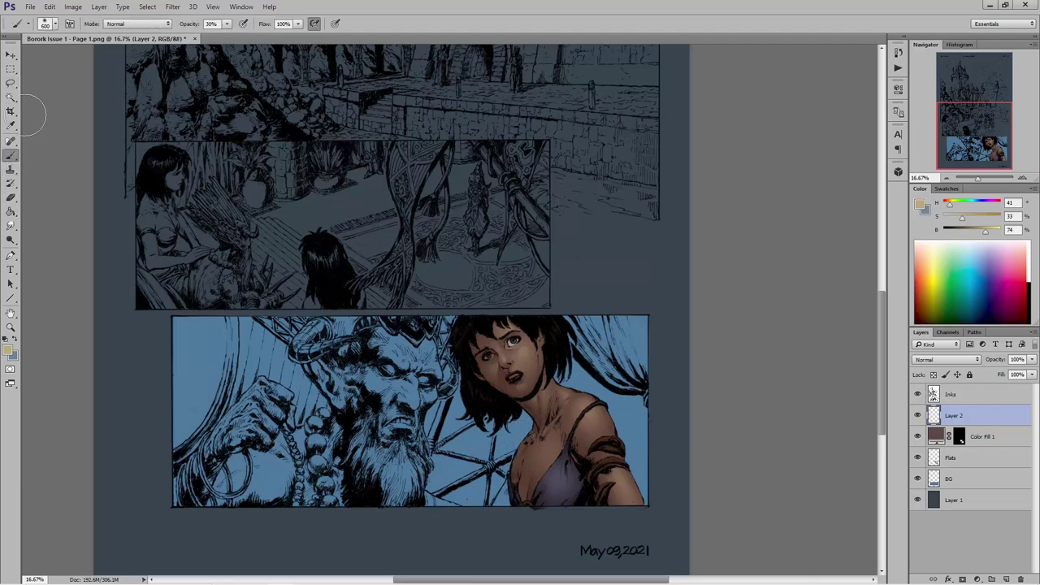
- Lasso the chest area above the purple neckline, hide the selection outline, and brush a broad highlight at 600 px
left_click(10, 85)
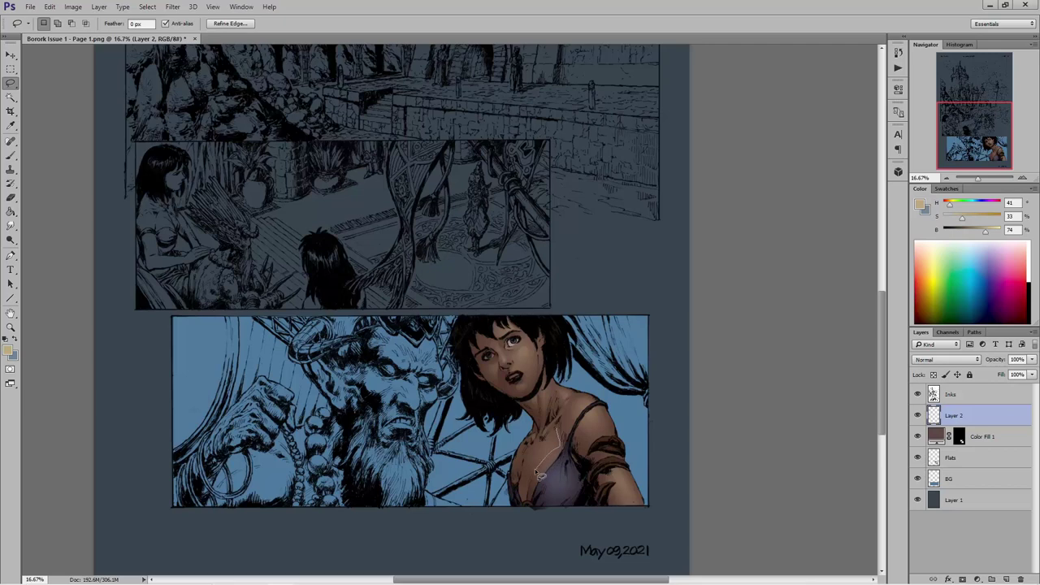
left_click(533, 471)
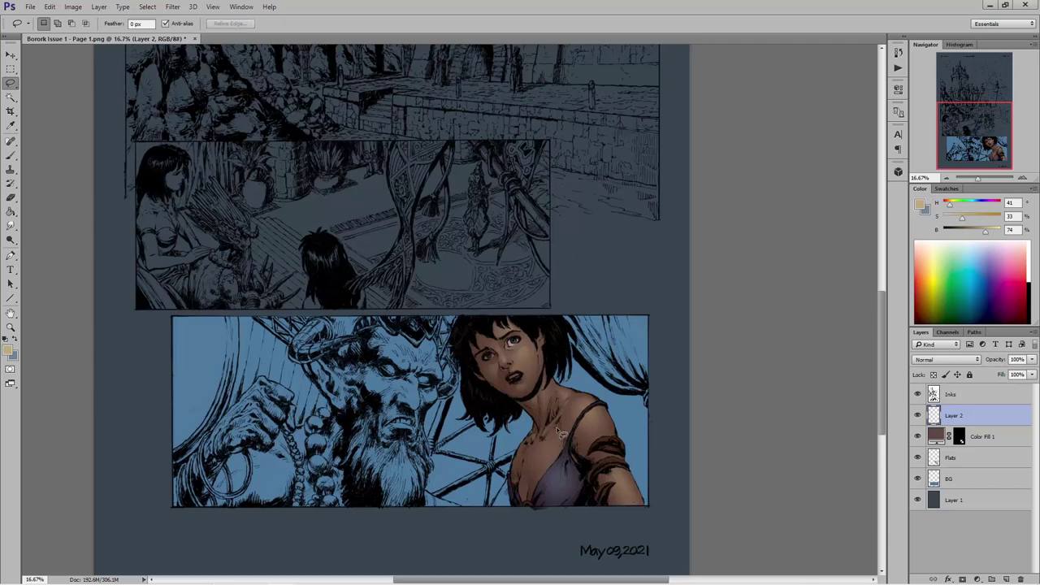
mouse_move(548, 458)
left_mouse_down()
mouse_move(540, 471)
mouse_move(526, 458)
mouse_move(558, 439)
left_mouse_up()
key("ctrl+d")
left_click(11, 155)
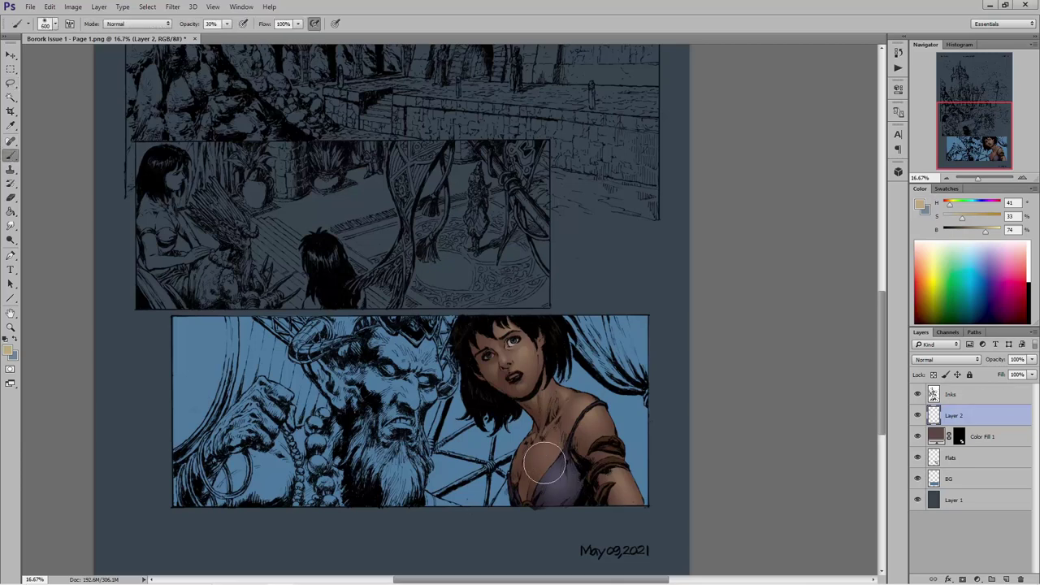
left_click_drag(536, 452, 554, 452)
mouse_move(595, 560)
mouse_move(564, 464)
left_mouse_down()
mouse_move(521, 458)
mouse_move(544, 443)
left_mouse_up()
- Lasso a smaller area of the upper chest, brush a stronger highlight at 400 px, and clean it up with the Eraser
left_click(11, 82)
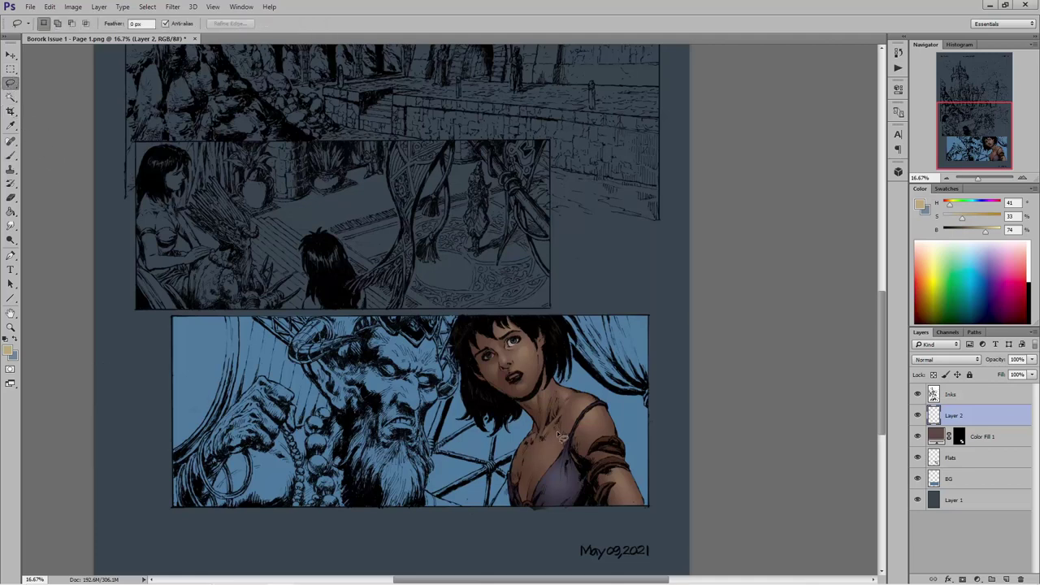
mouse_move(561, 450)
left_mouse_down()
mouse_move(536, 477)
mouse_move(533, 461)
mouse_move(561, 433)
left_mouse_up()
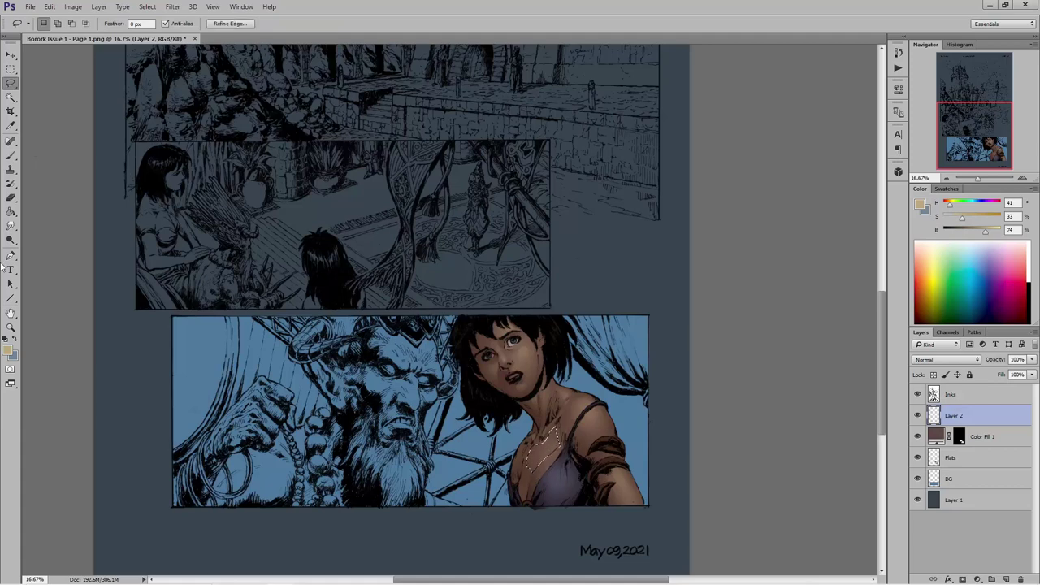
key("ctrl+d")
left_click(10, 156)
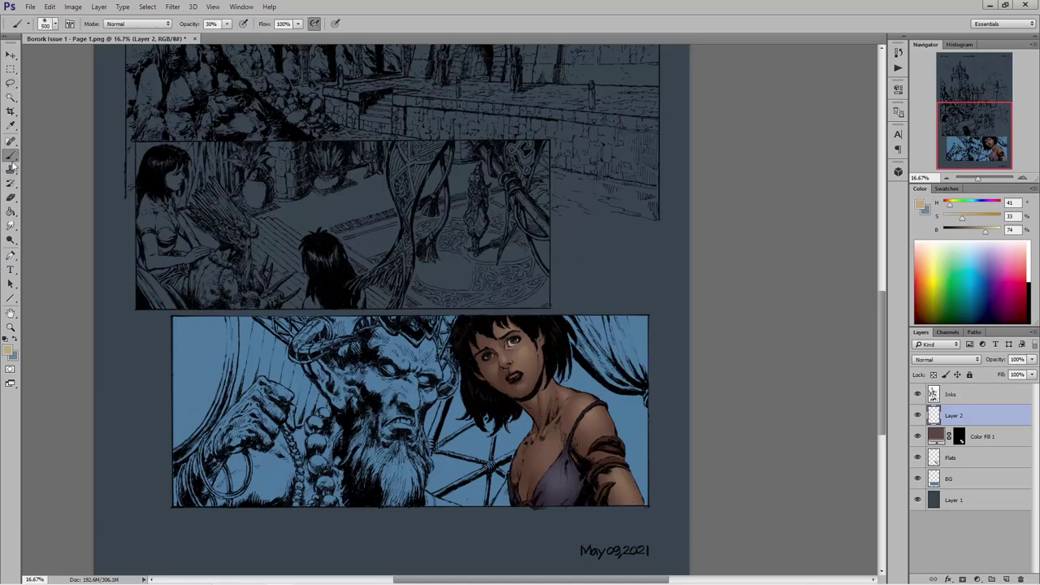
key("bracketleft")
left_click(9, 199)
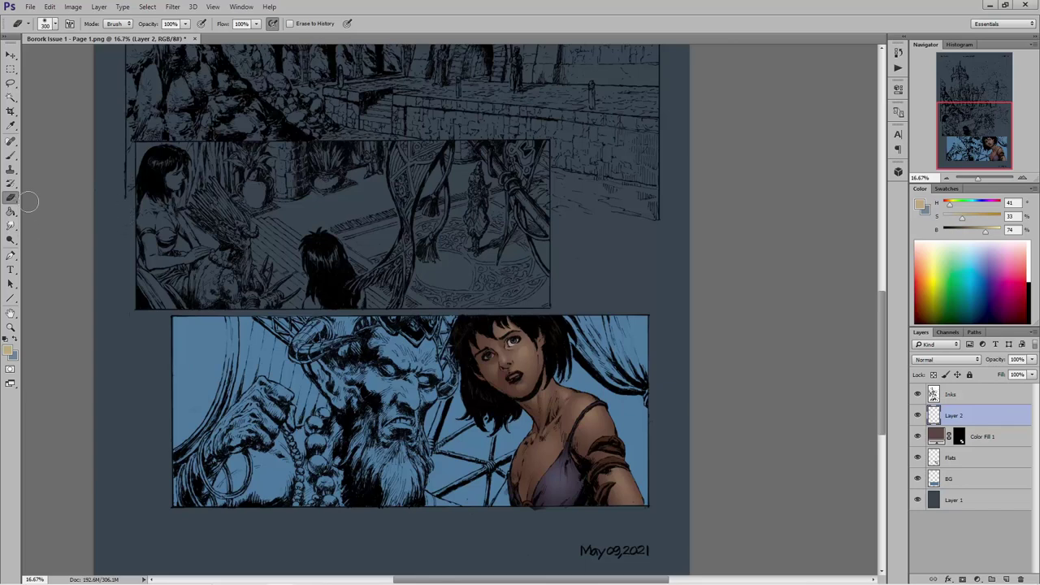
key("bracketright")
key("bracketright")
- Lasso a thin strip of skin along the neckline of the purple top and highlight it with the 400 px brush
left_click(11, 82)
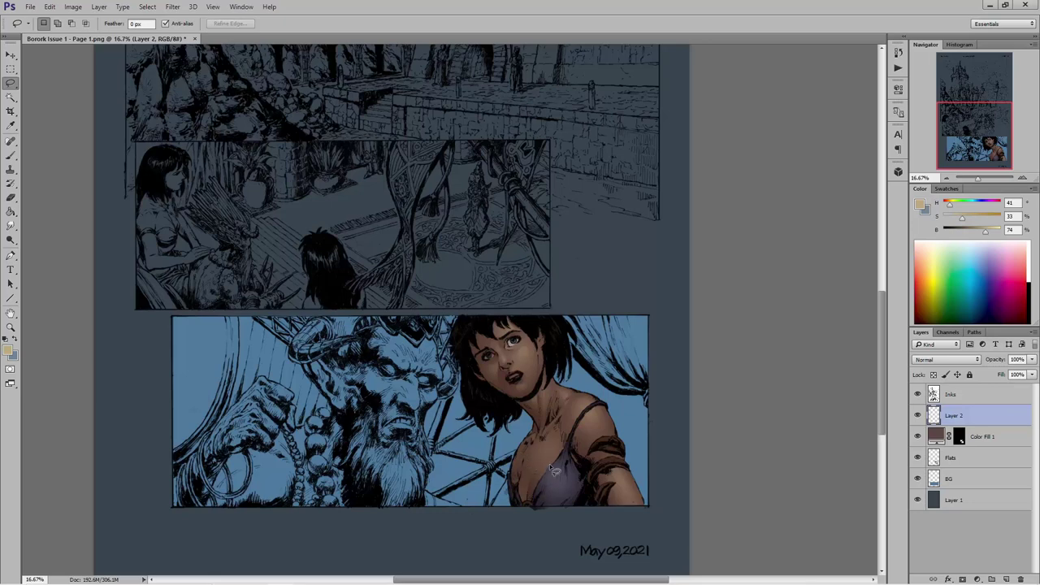
mouse_move(562, 462)
left_mouse_down()
mouse_move(536, 494)
mouse_move(560, 457)
mouse_move(539, 495)
mouse_move(571, 456)
left_mouse_up()
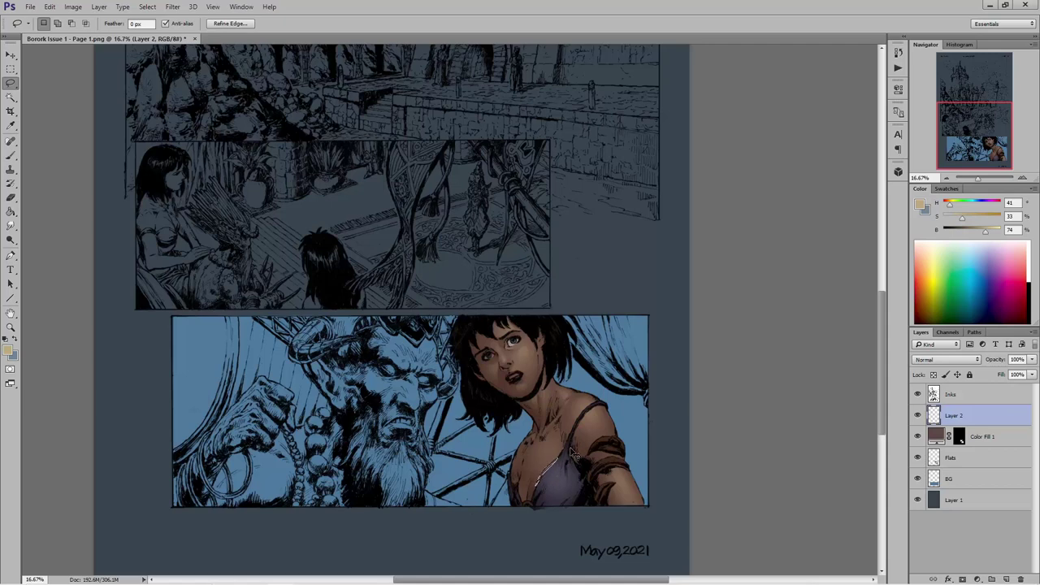
left_click(13, 156)
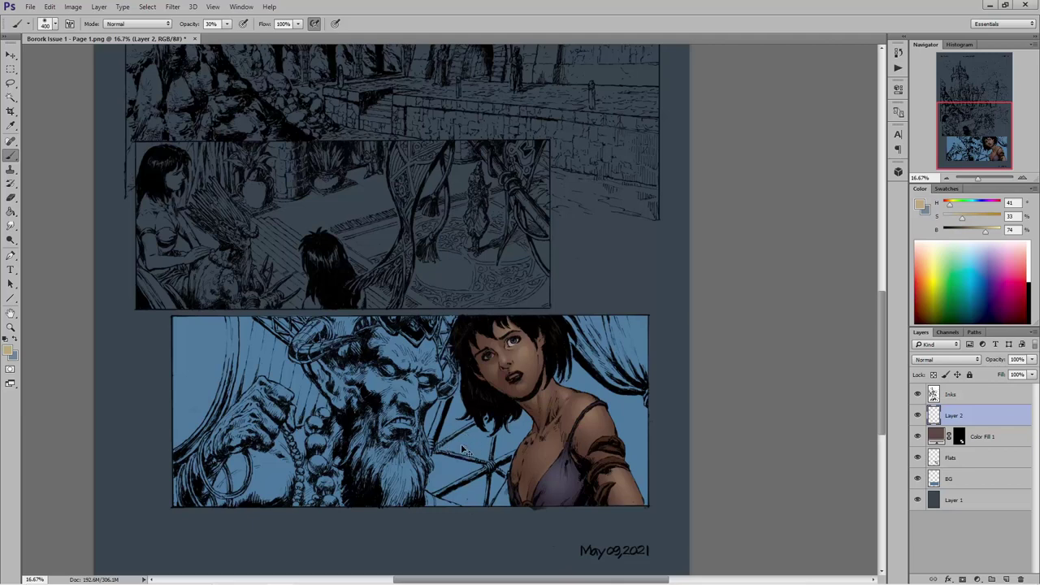
- Lasso the centre of the upper chest, brush in a highlight, and blend it with the Smudge tool at 50% strength
left_click(11, 82)
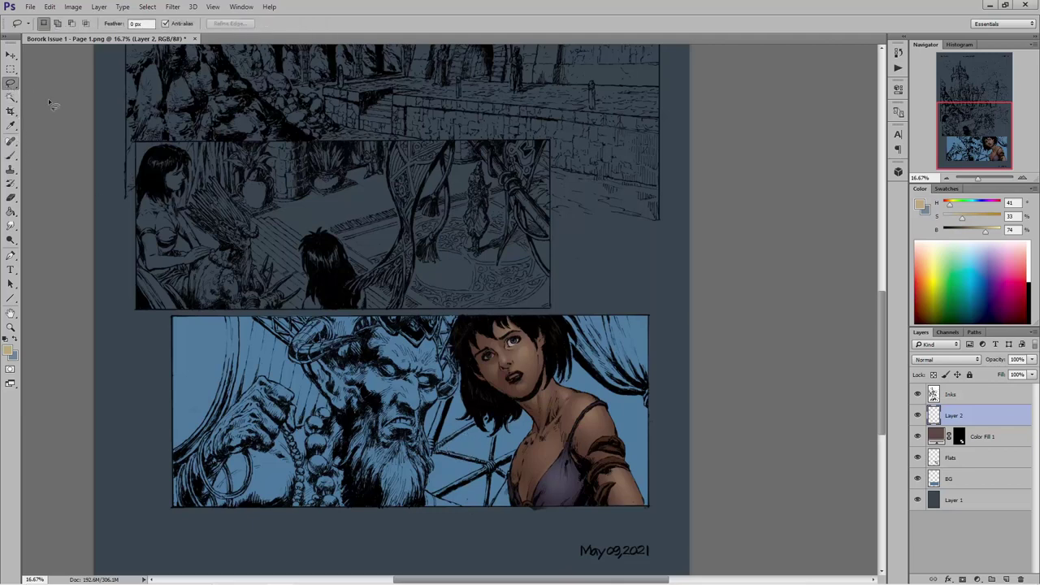
mouse_move(554, 448)
left_mouse_down()
mouse_move(542, 460)
mouse_move(552, 449)
left_mouse_up()
left_click(11, 154)
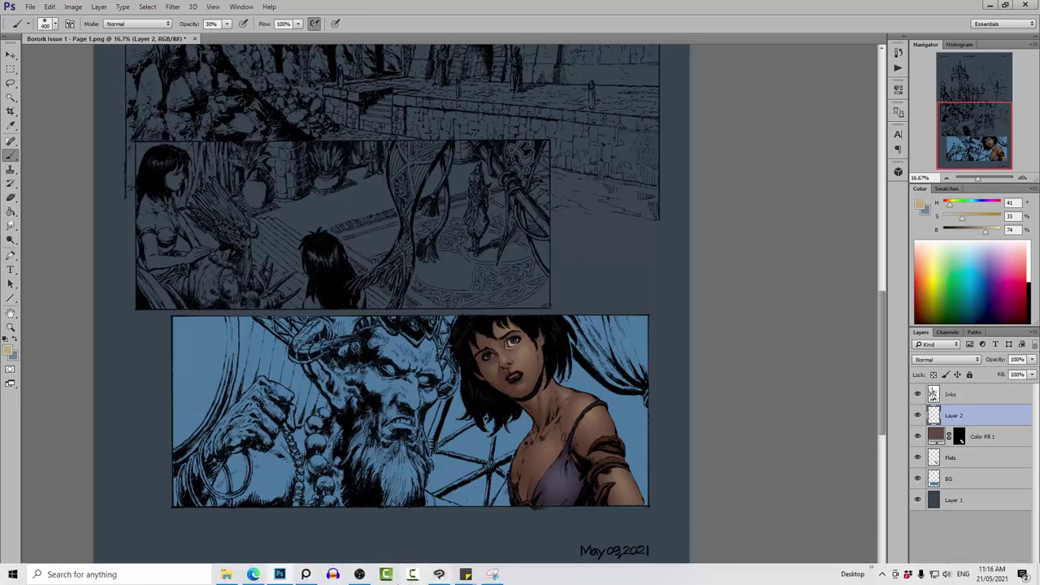
mouse_move(359, 576)
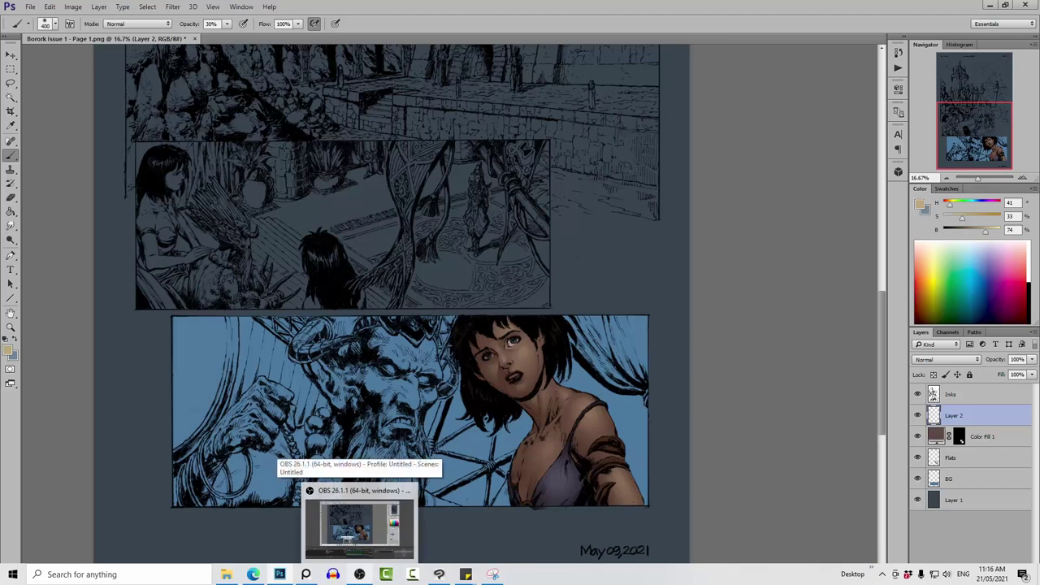
left_click(10, 225)
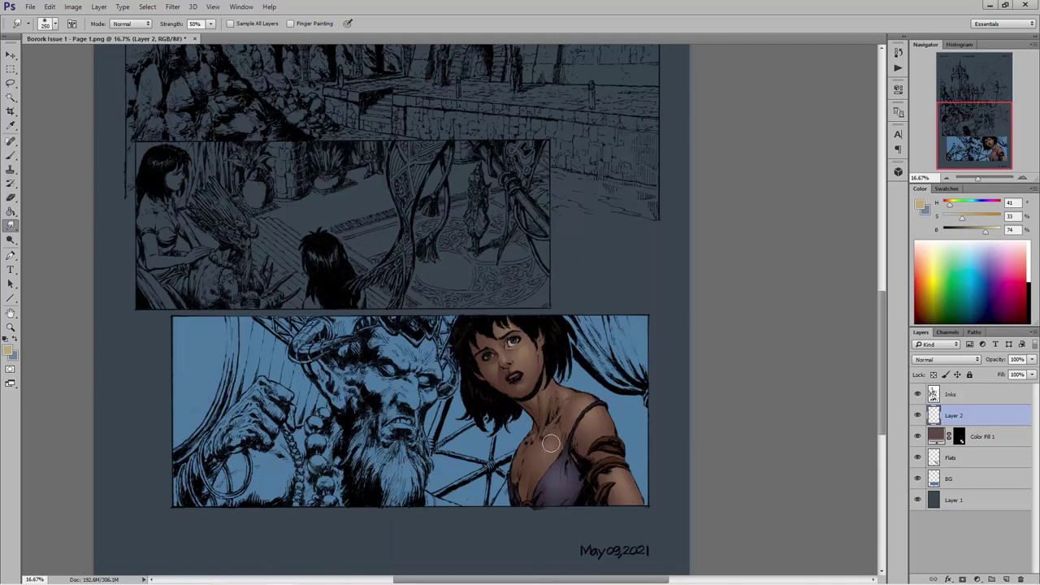
mouse_move(506, 582)
- Lasso the skin beside the cleavage line down to the panel border and highlight it with a 300 px brush
left_click(9, 85)
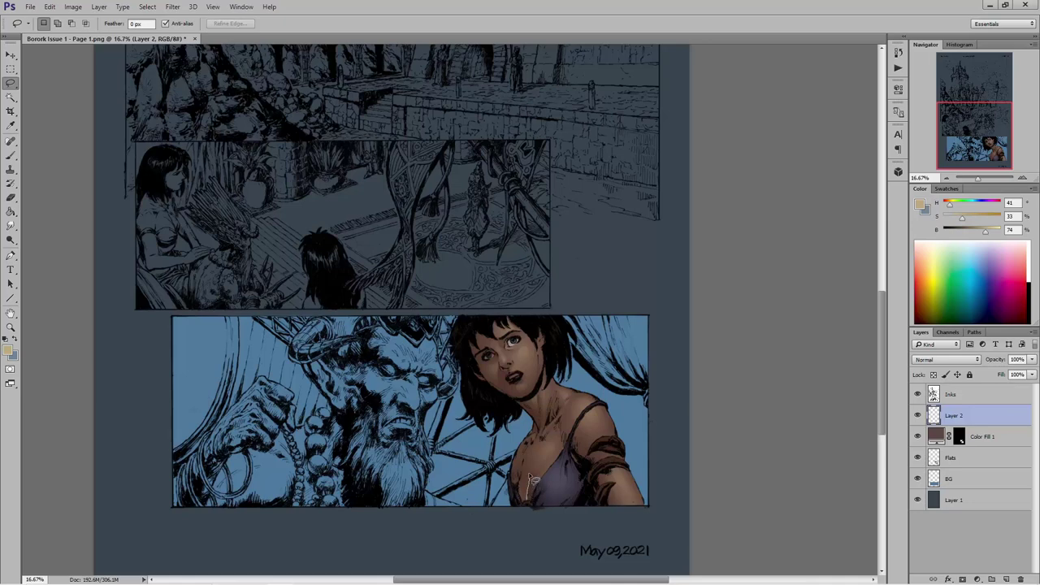
left_click_drag(527, 475, 528, 508)
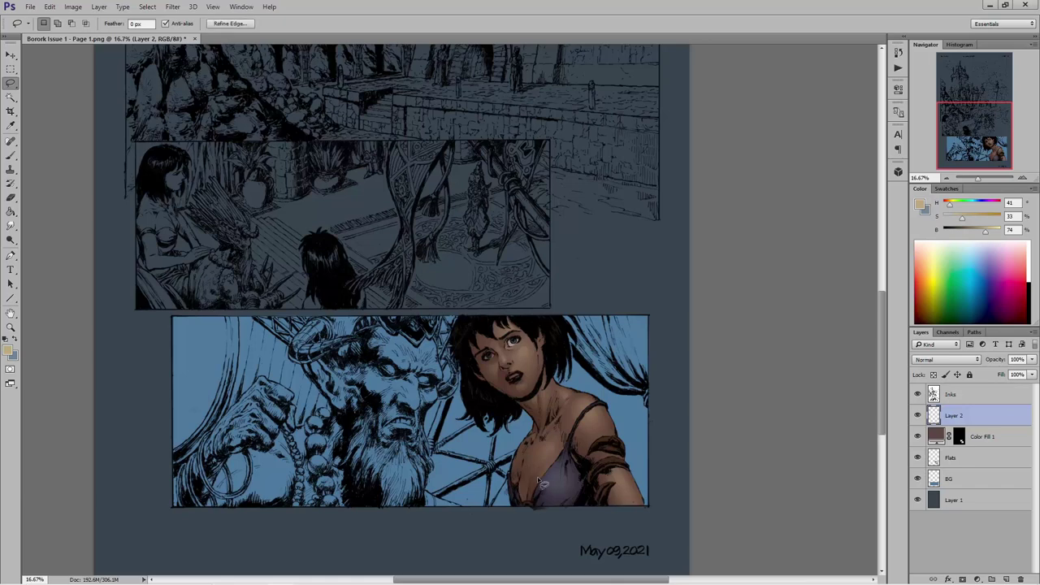
left_click(11, 154)
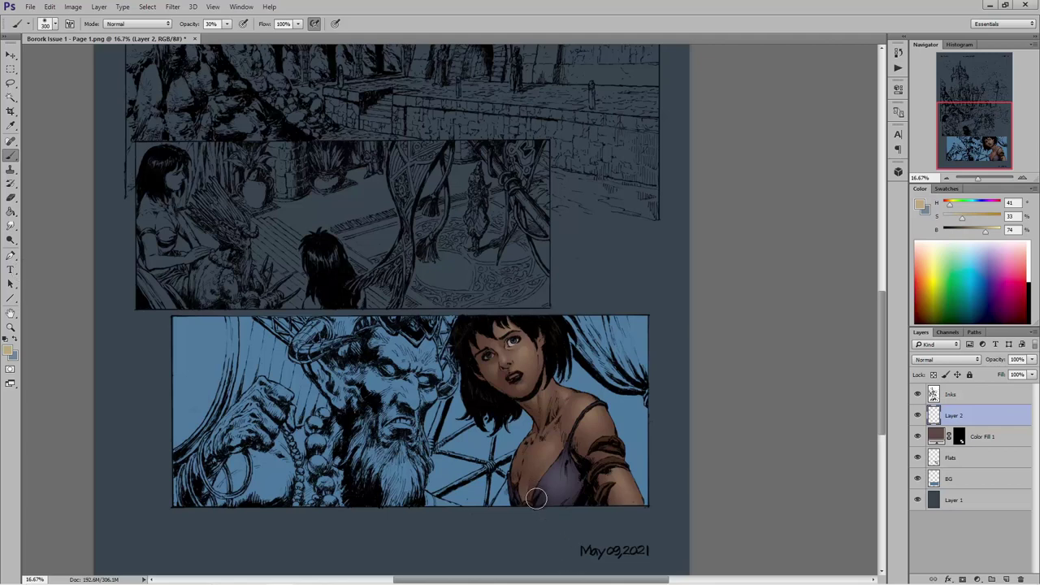
mouse_move(549, 583)
- Lasso a narrow sliver of skin along the cleavage and brush a highlight into it on Layer 2 at 300 px
left_click(13, 85)
left_click(423, 443)
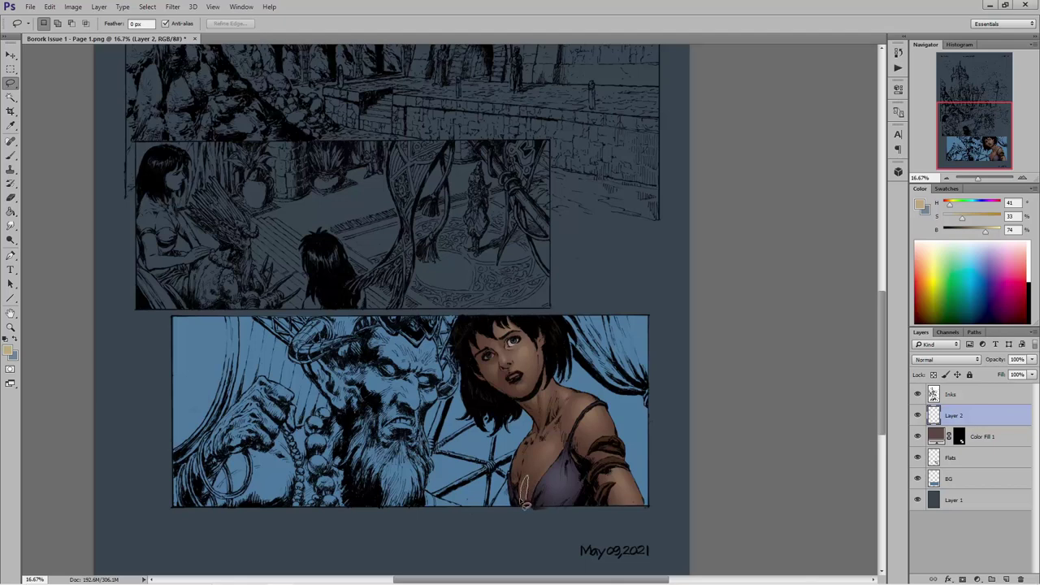
left_click_drag(532, 511, 530, 507)
key("b")
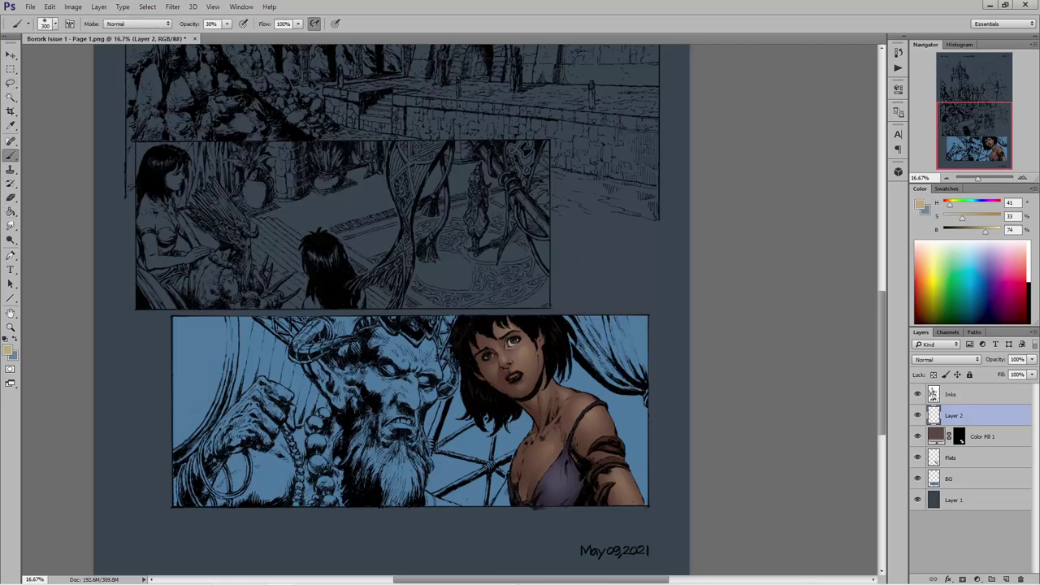
mouse_move(505, 575)
mouse_move(536, 583)
mouse_move(493, 575)
- Lasso slivers of skin at the lower chest near the panel border and brush highlights into them at 300 px
left_click(6, 84)
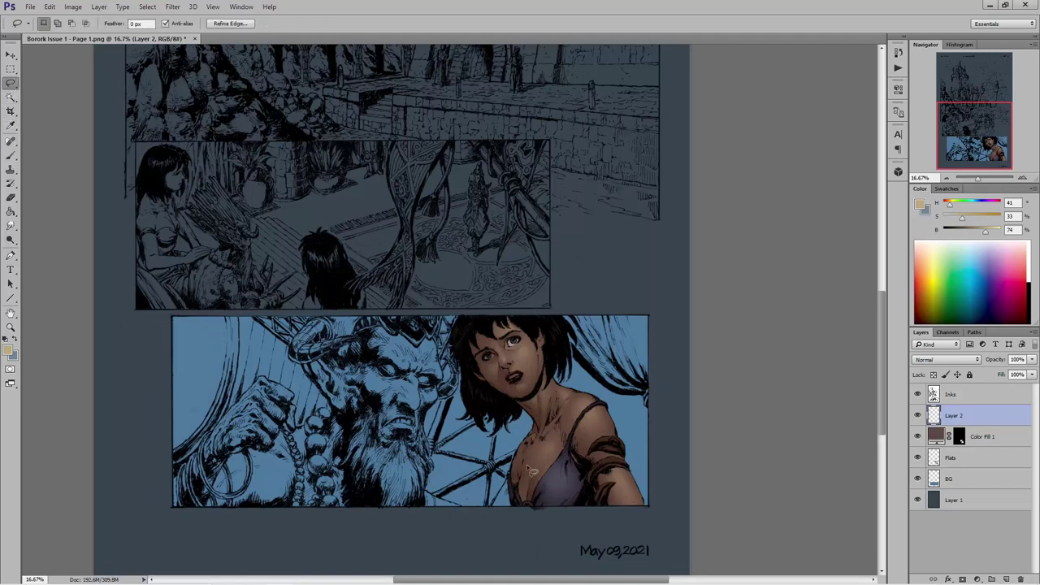
mouse_move(524, 501)
left_mouse_down()
mouse_move(546, 475)
mouse_move(527, 514)
mouse_move(525, 495)
left_mouse_up()
left_click(525, 493)
key("ctrl+d")
mouse_move(524, 493)
left_mouse_down()
mouse_move(521, 471)
mouse_move(514, 476)
left_mouse_up()
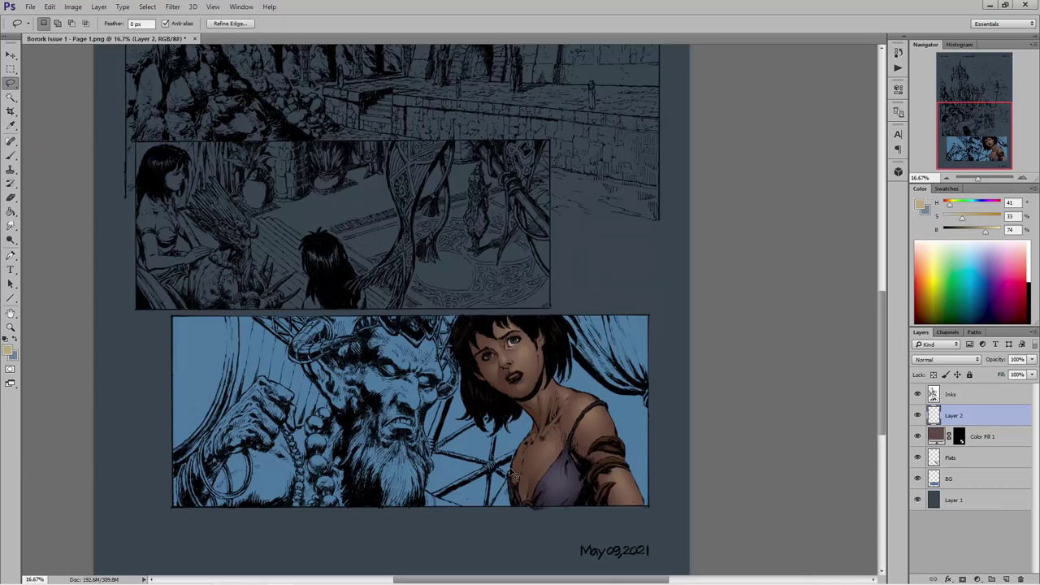
left_click(11, 155)
mouse_move(528, 581)
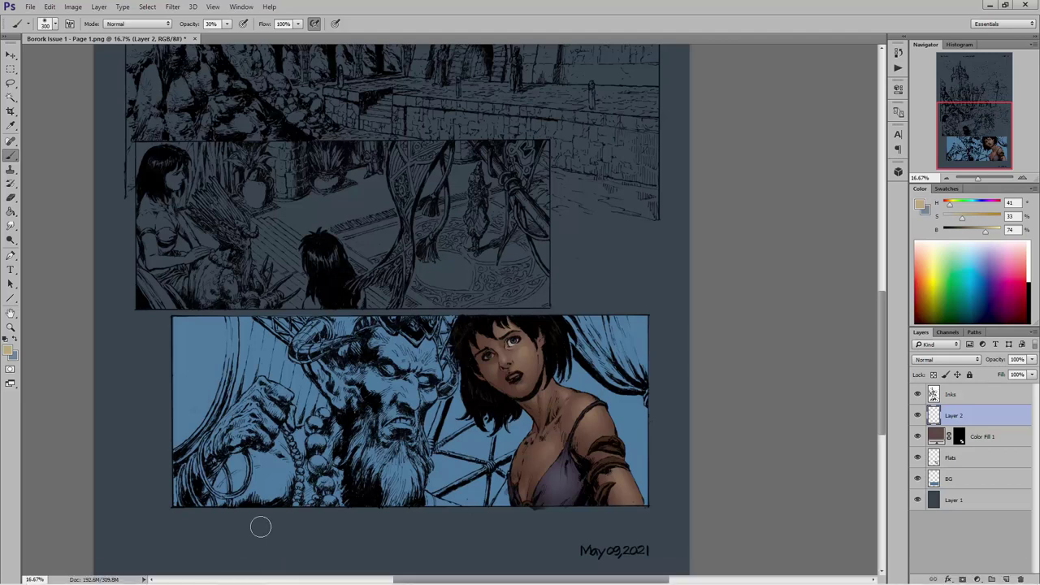
left_click(11, 82)
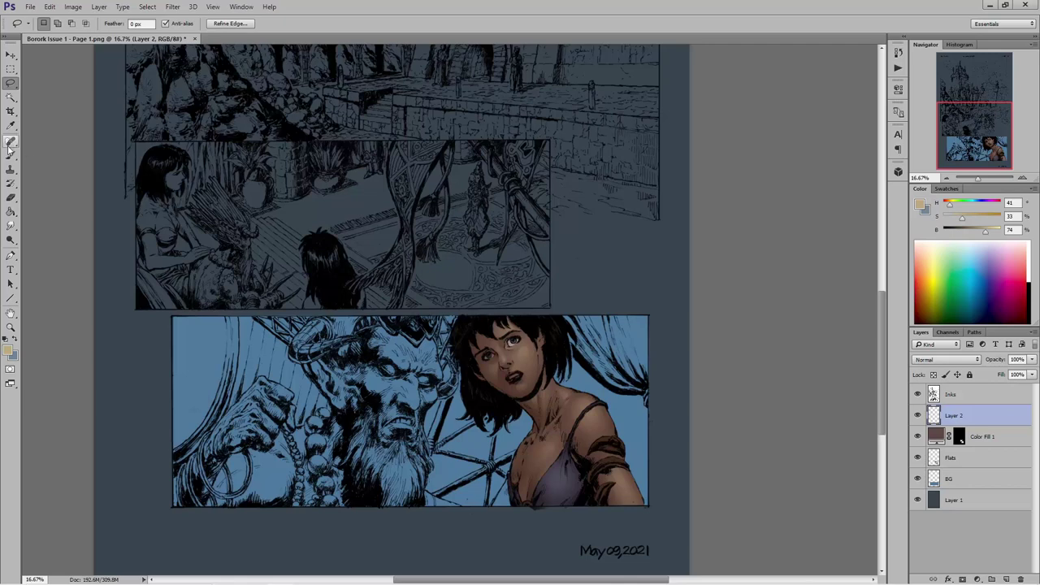
key("b")
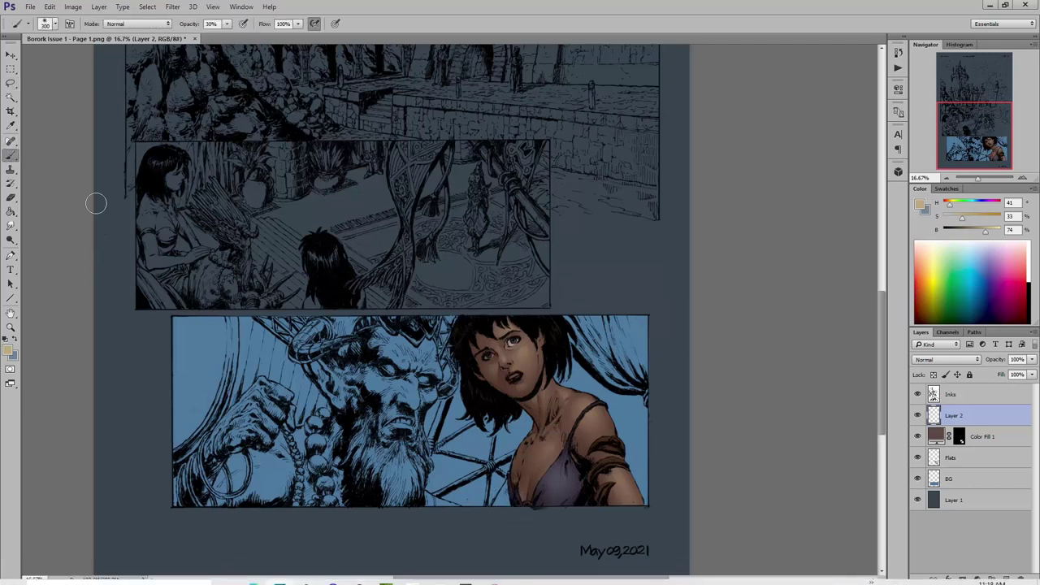
- Lasso the lit shapes between the folds of the purple top and refine the selection by adding and subtracting areas
left_click(7, 84)
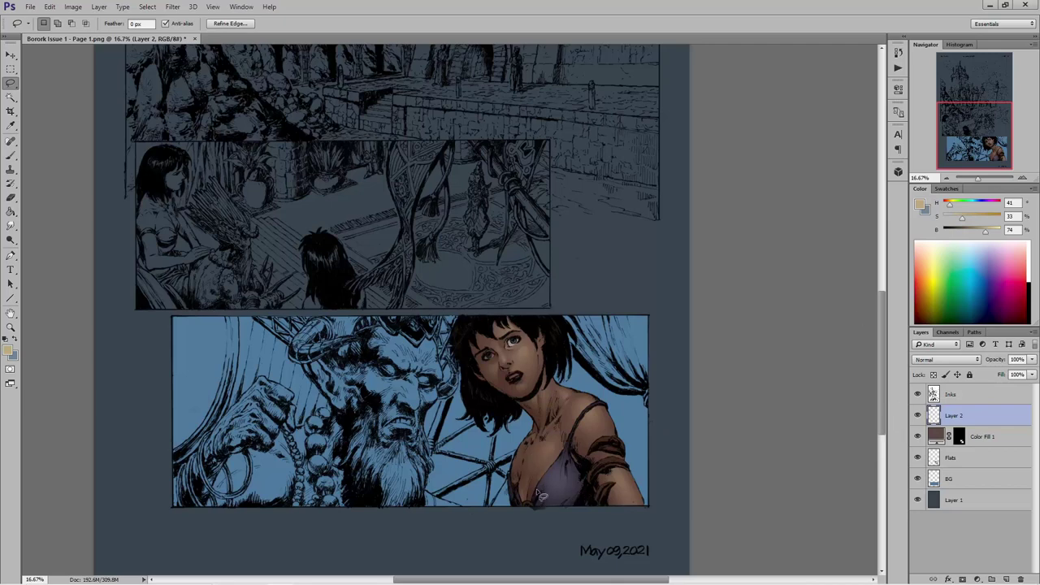
mouse_move(539, 493)
left_mouse_down()
mouse_move(558, 467)
mouse_move(559, 476)
left_mouse_up()
mouse_move(579, 483)
left_mouse_down()
mouse_move(578, 465)
mouse_move(583, 488)
left_mouse_up()
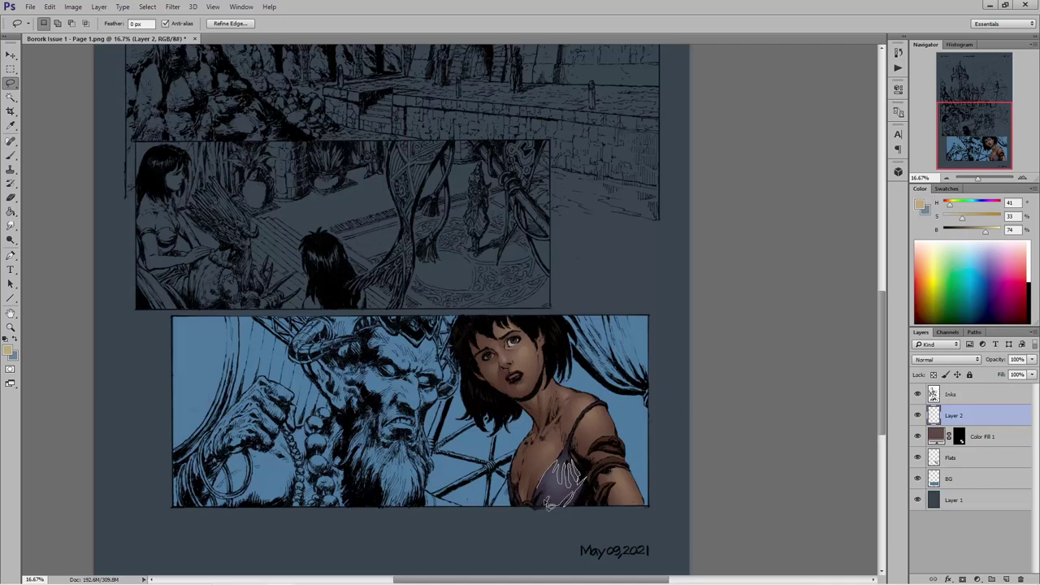
left_click_drag(540, 497, 539, 504)
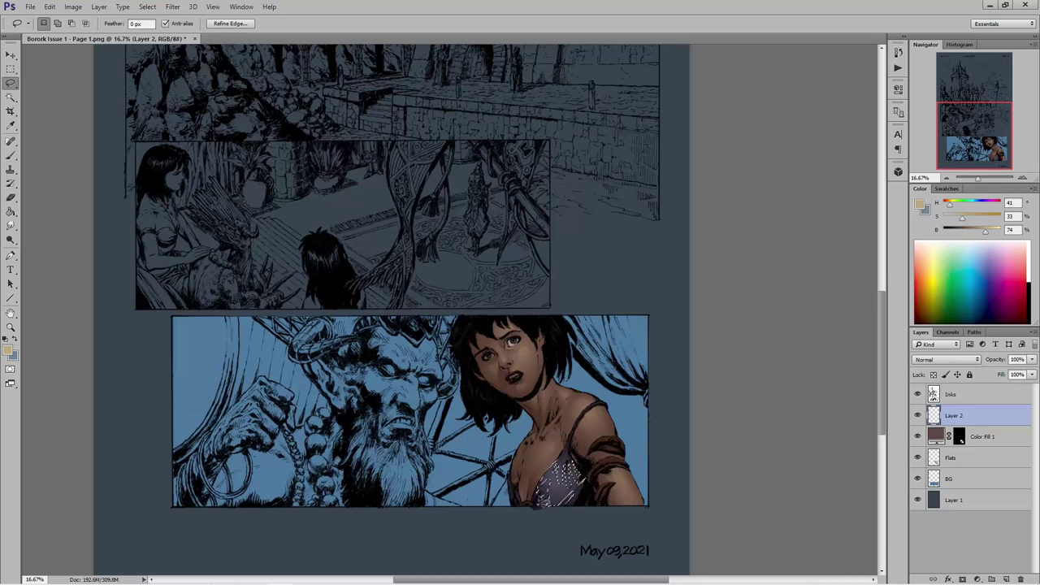
key("shift")
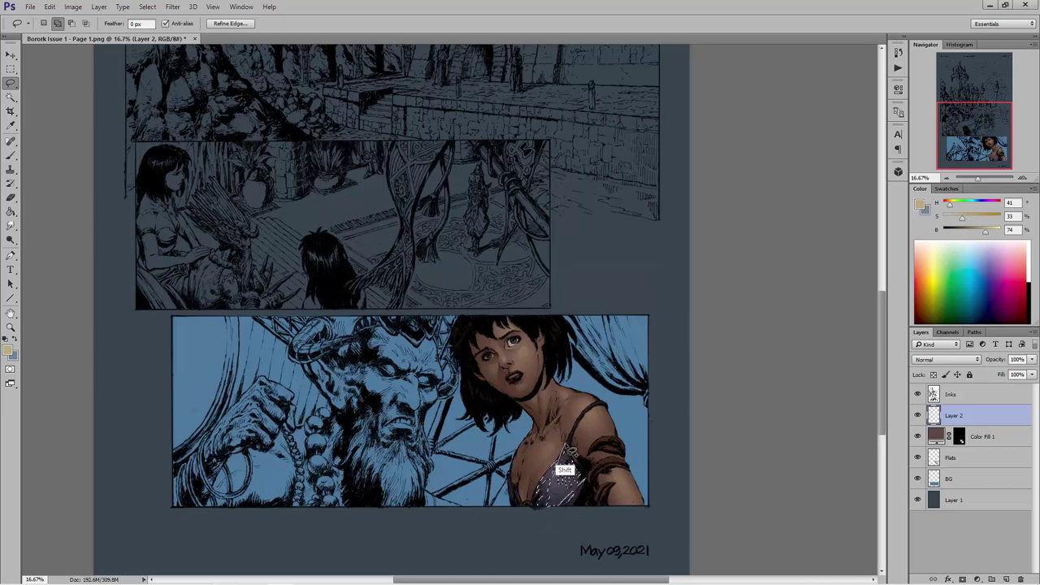
key("alt")
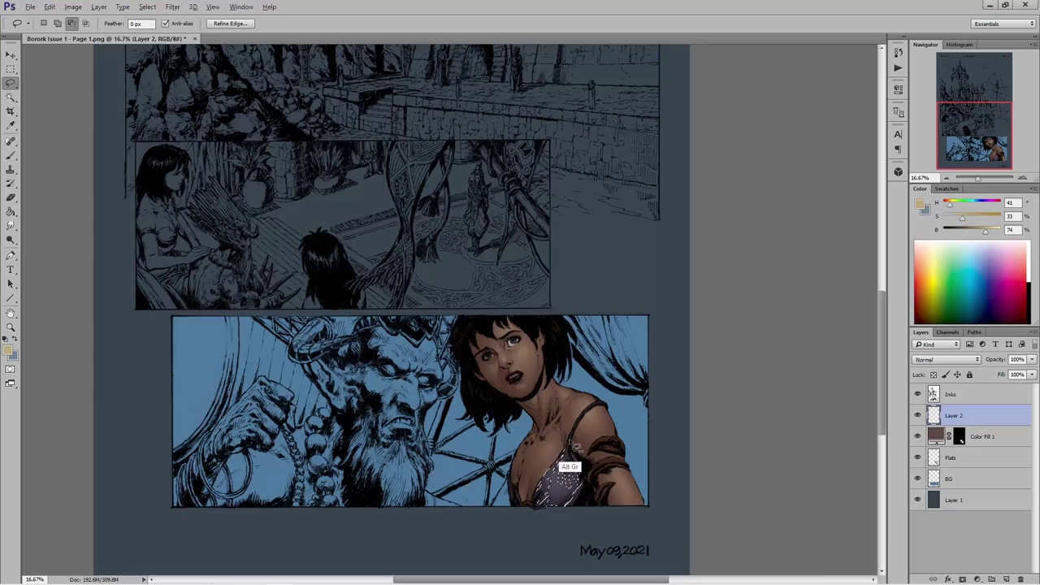
key("alt")
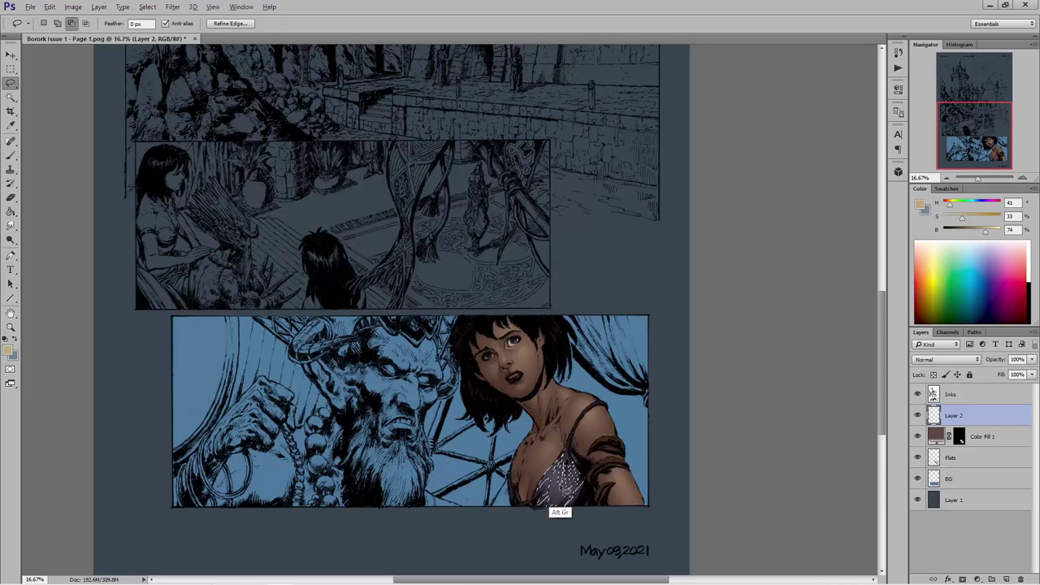
- Add the purple shoulder strap to the lasso selection and trim its edges
key("shift")
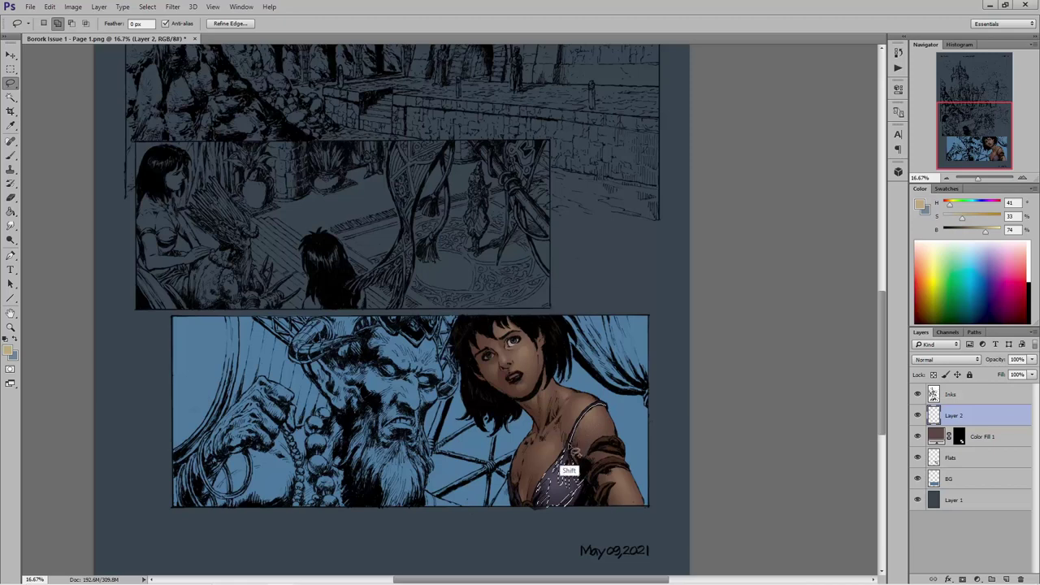
mouse_move(591, 420)
left_mouse_down()
mouse_move(609, 404)
mouse_move(607, 419)
mouse_move(596, 411)
left_mouse_up()
key("shift")
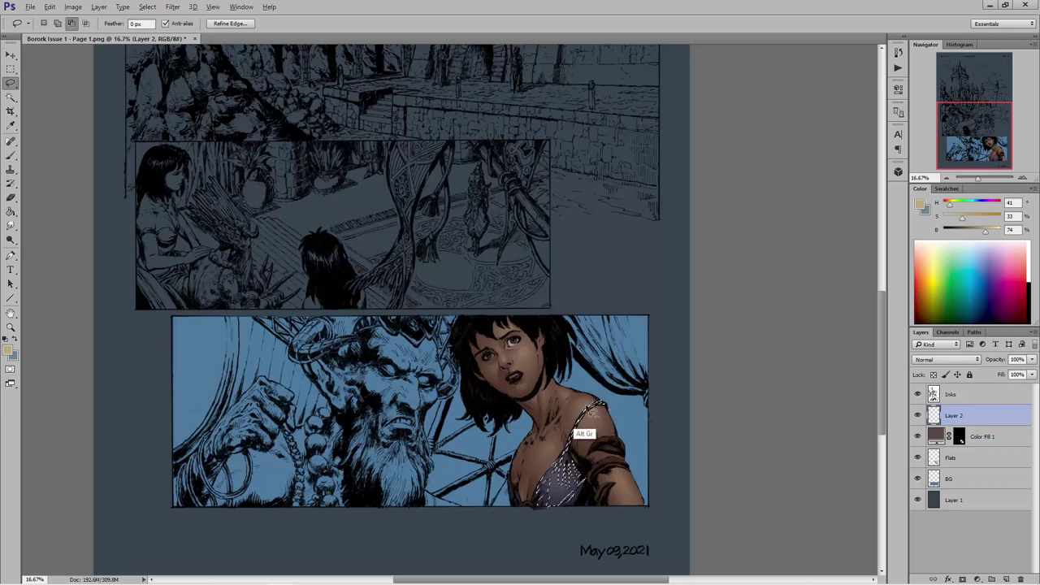
key("shift")
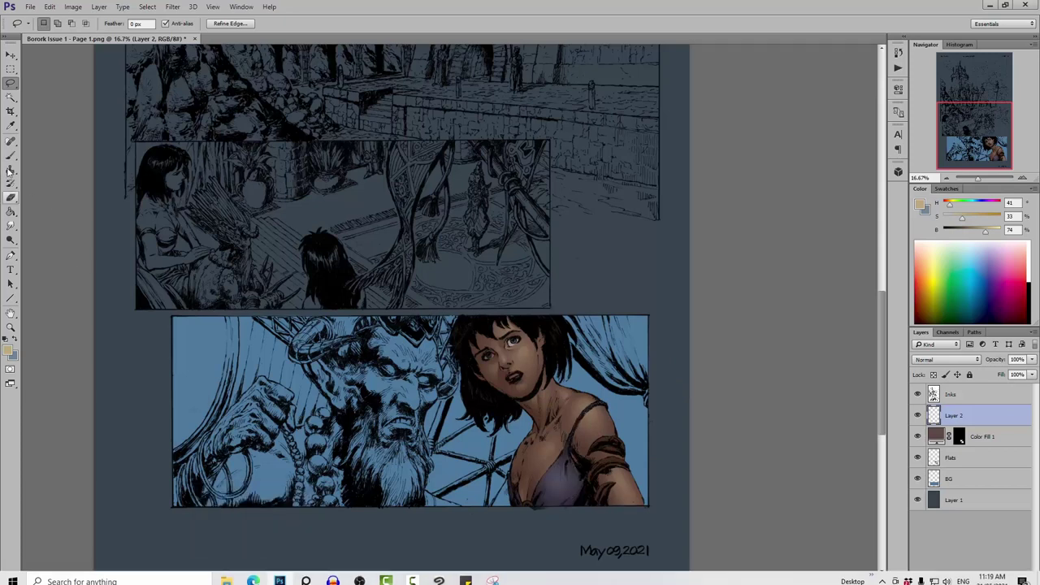
- Sample the purple of the top and turn it into a pale pink highlight colour with H 306, S 11, B 75
left_click(8, 157)
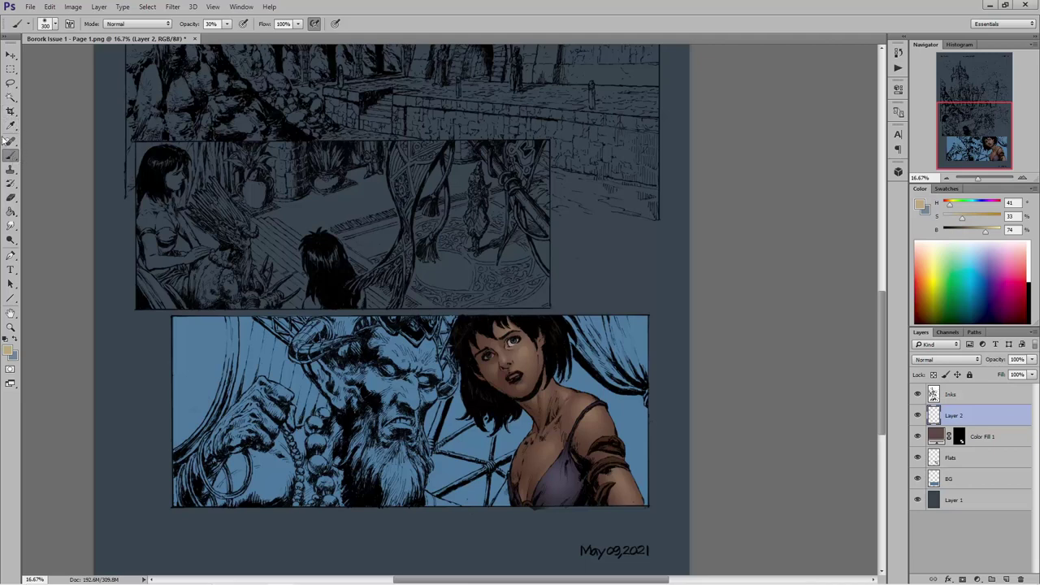
left_click(589, 464, "alt")
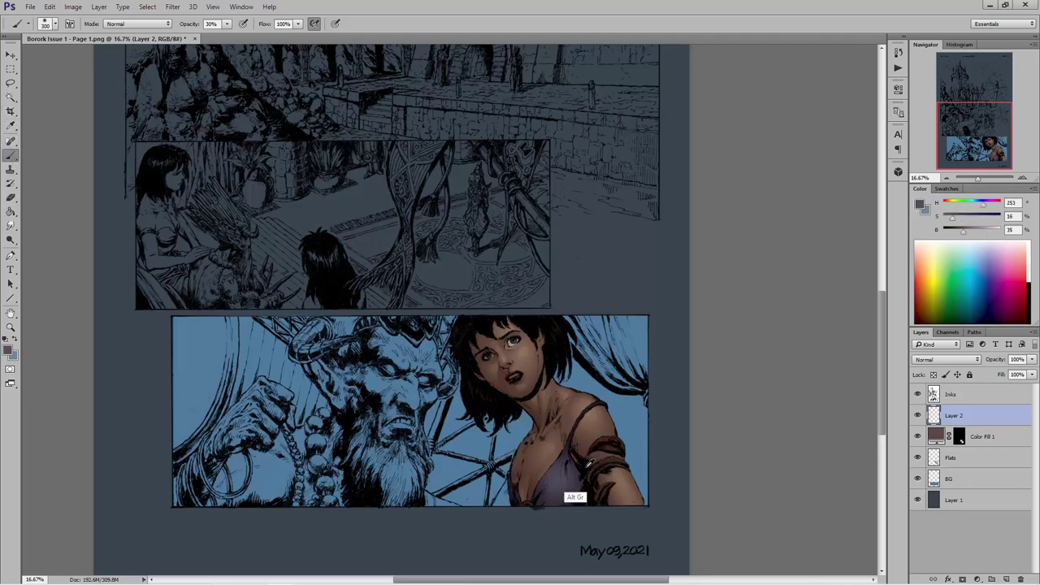
left_click(982, 232)
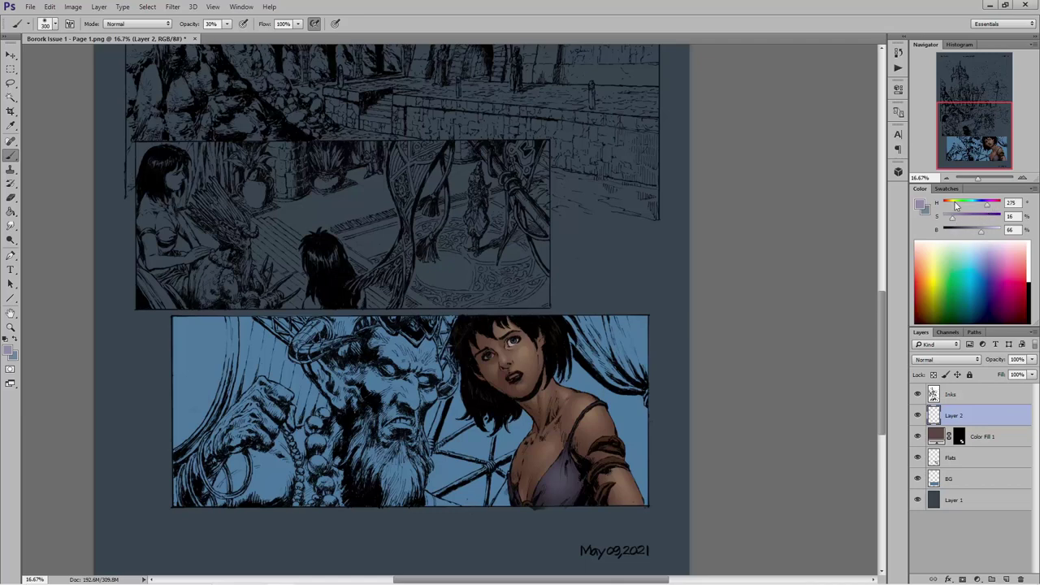
left_click(952, 207)
left_click(990, 207)
- Brush the pale pink highlight over the selected folds at 500 px and blend it with the Smudge tool at 50% strength
key("bracketright")
key("bracketright")
mouse_move(504, 582)
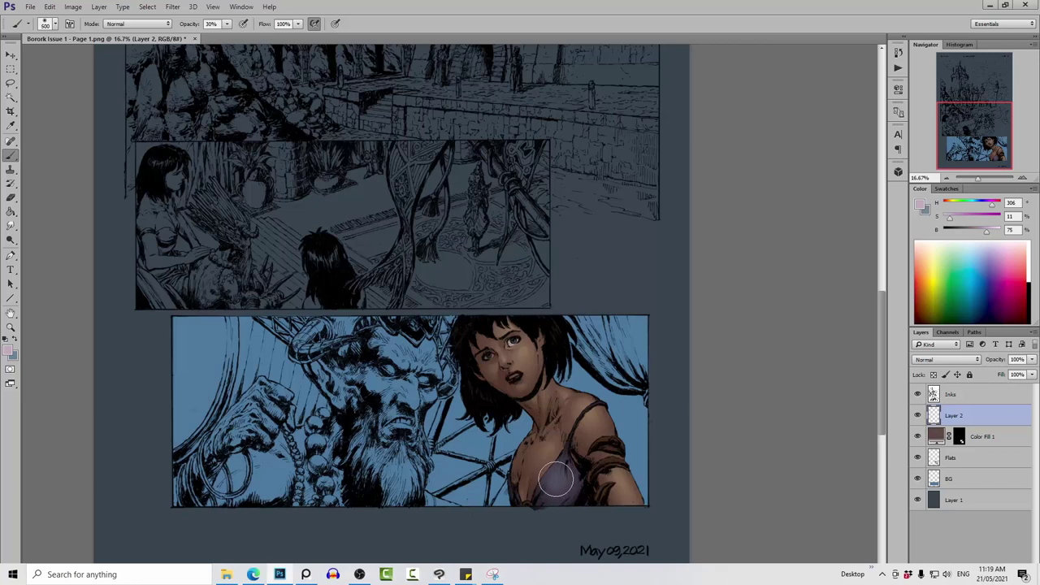
mouse_move(546, 471)
left_mouse_down()
mouse_move(564, 487)
mouse_move(560, 472)
mouse_move(546, 474)
mouse_move(554, 510)
left_mouse_up()
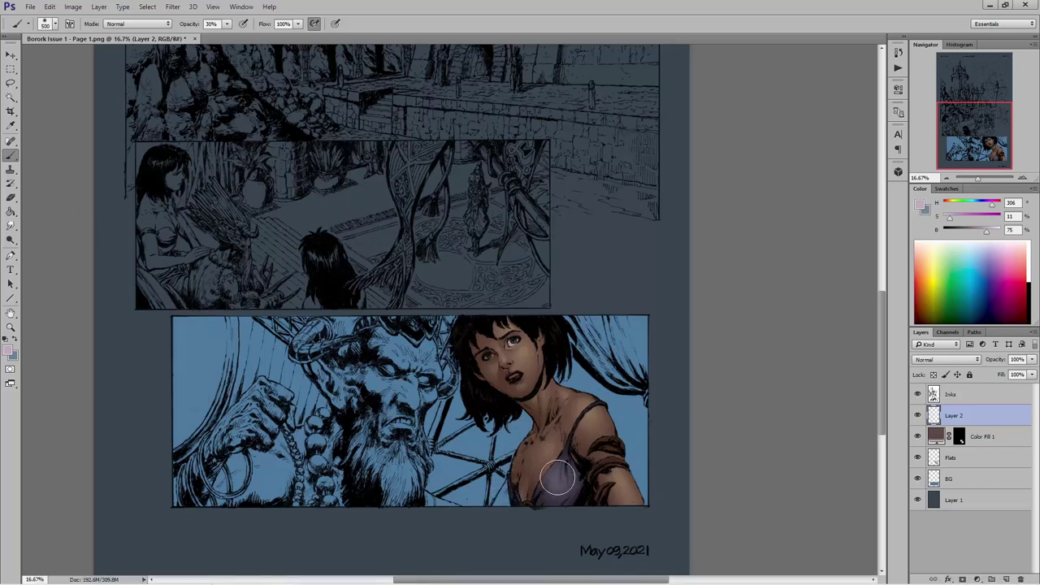
left_click(12, 85)
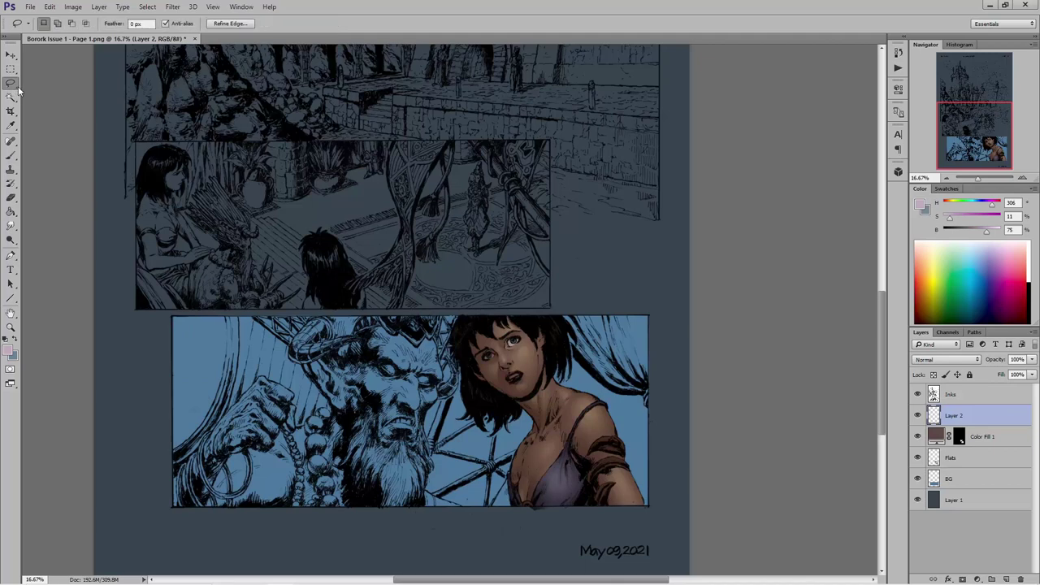
left_click(11, 225)
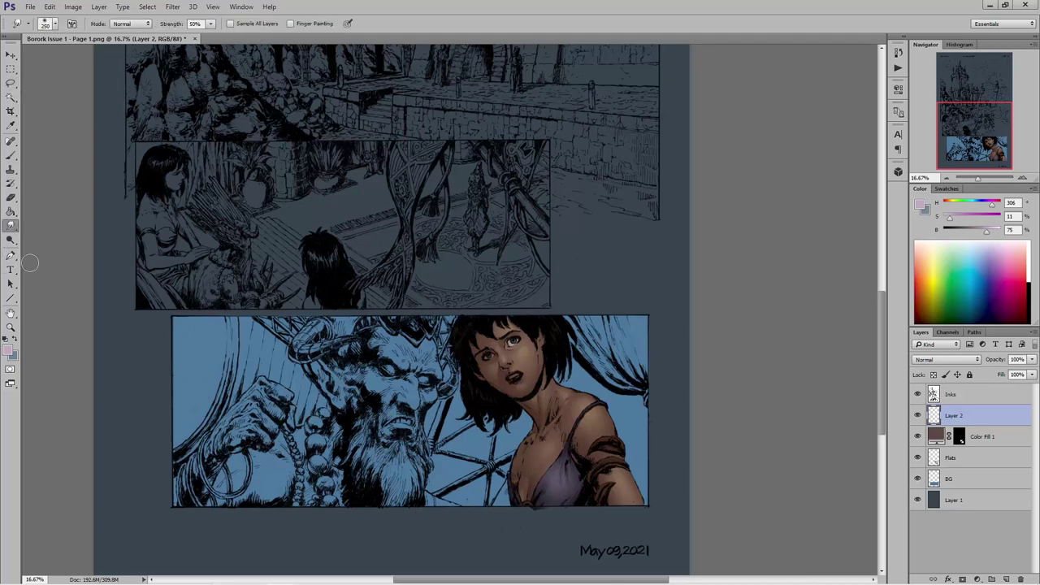
key("bracketright")
- Lasso smaller lit areas on the purple top and strap and brush a second pale pink highlight into them at 500 px
left_click(10, 83)
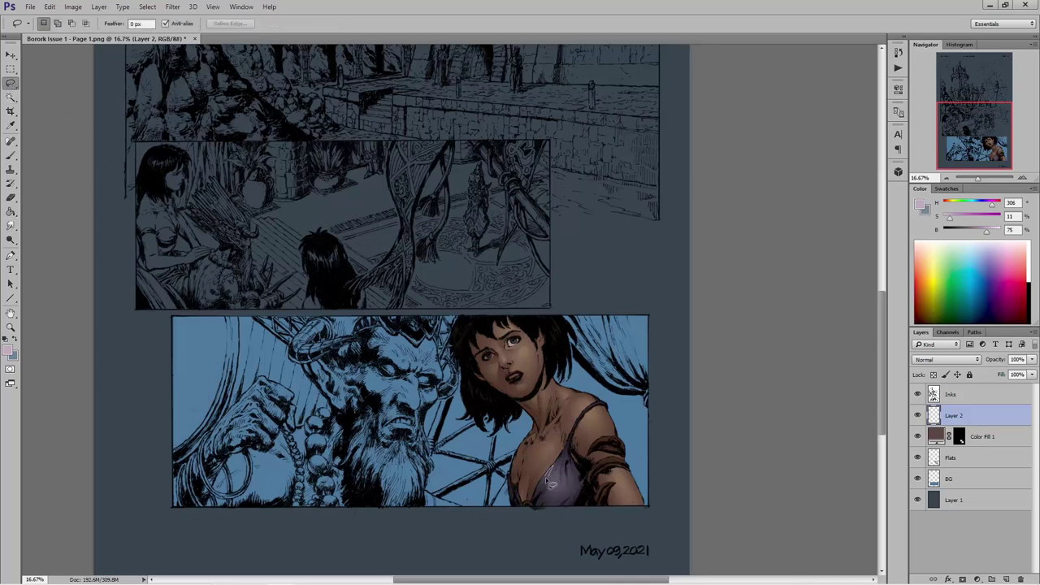
mouse_move(551, 482)
left_mouse_down()
mouse_move(543, 471)
mouse_move(558, 490)
mouse_move(551, 509)
mouse_move(562, 484)
mouse_move(552, 513)
mouse_move(554, 501)
mouse_move(568, 503)
mouse_move(562, 481)
mouse_move(573, 497)
mouse_move(565, 475)
mouse_move(579, 495)
mouse_move(564, 452)
mouse_move(603, 406)
mouse_move(586, 415)
mouse_move(626, 415)
mouse_move(627, 405)
left_mouse_up()
key("shift")
key("ctrl+d")
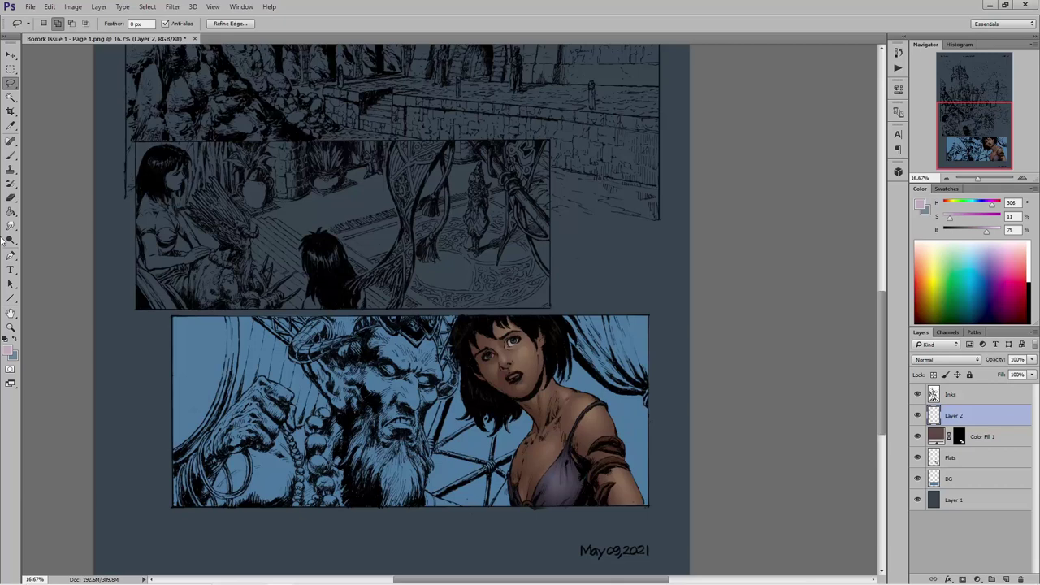
left_click(10, 154)
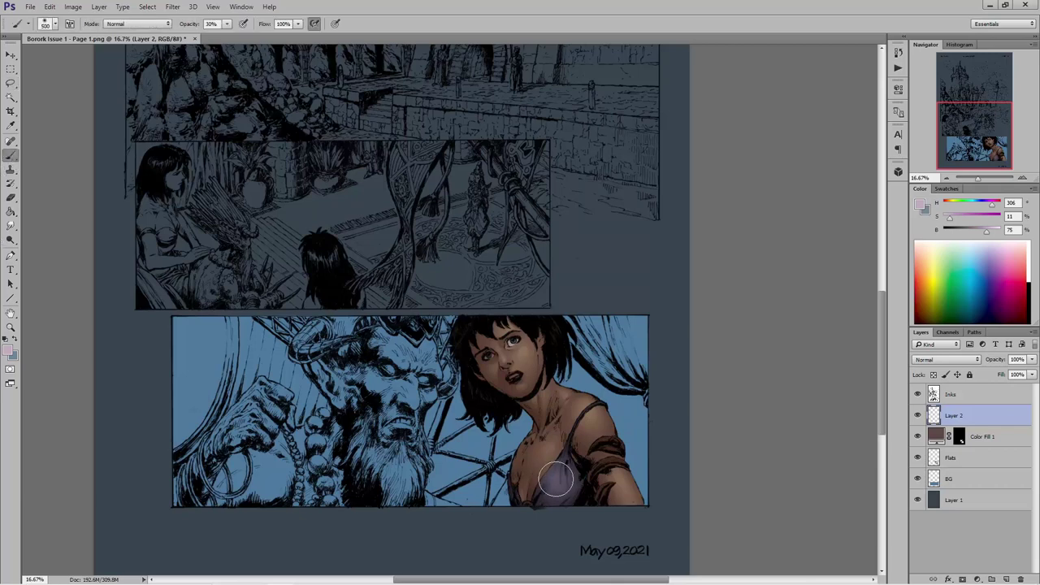
left_click_drag(557, 482, 556, 482)
- Lasso small areas at the lower end of the top's neckline and brush pale pink highlights with 600 px and 250 px brushes
left_click(11, 83)
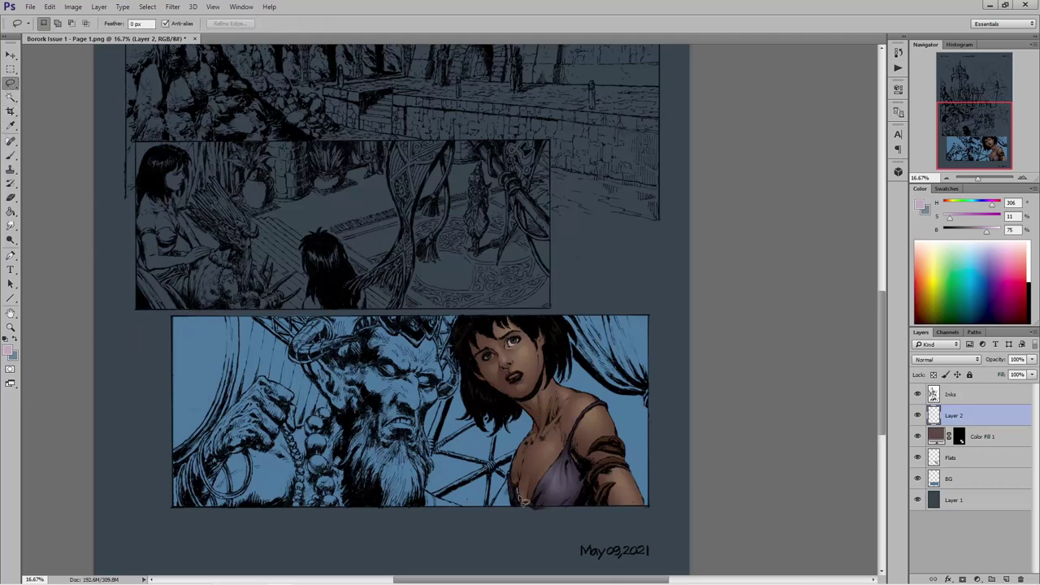
key("shift")
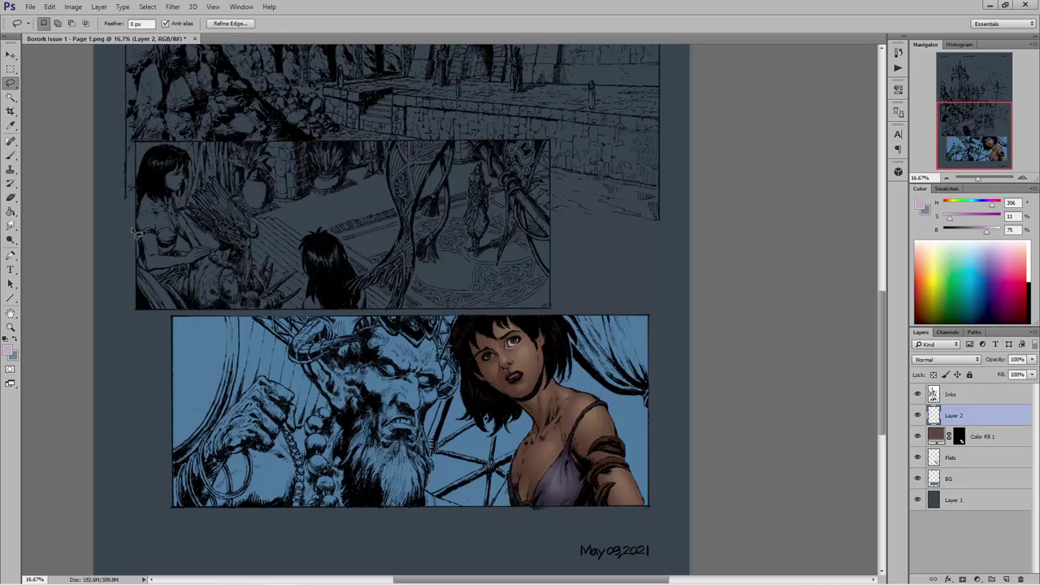
left_click(10, 155)
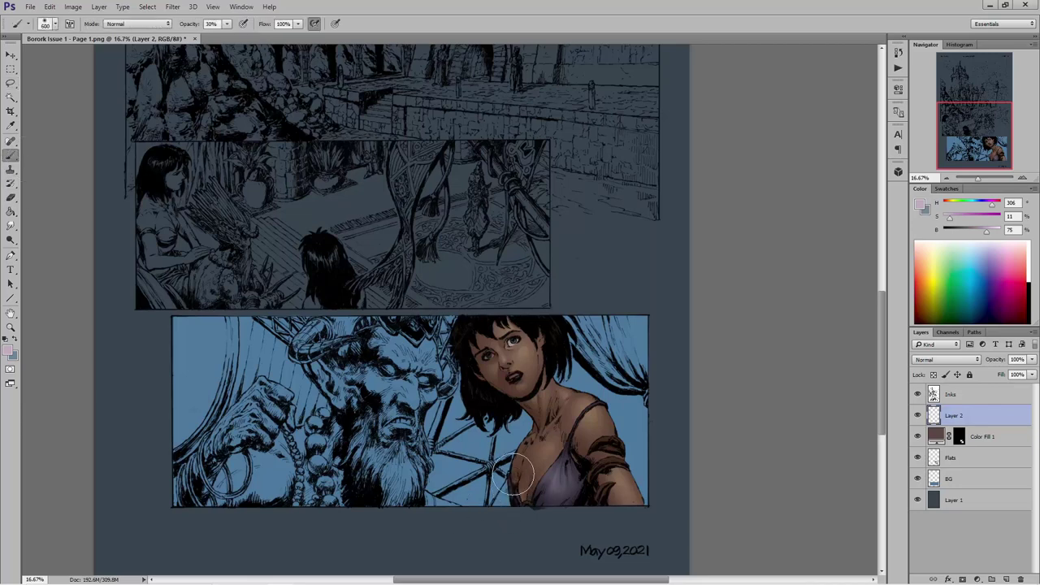
left_click(11, 84)
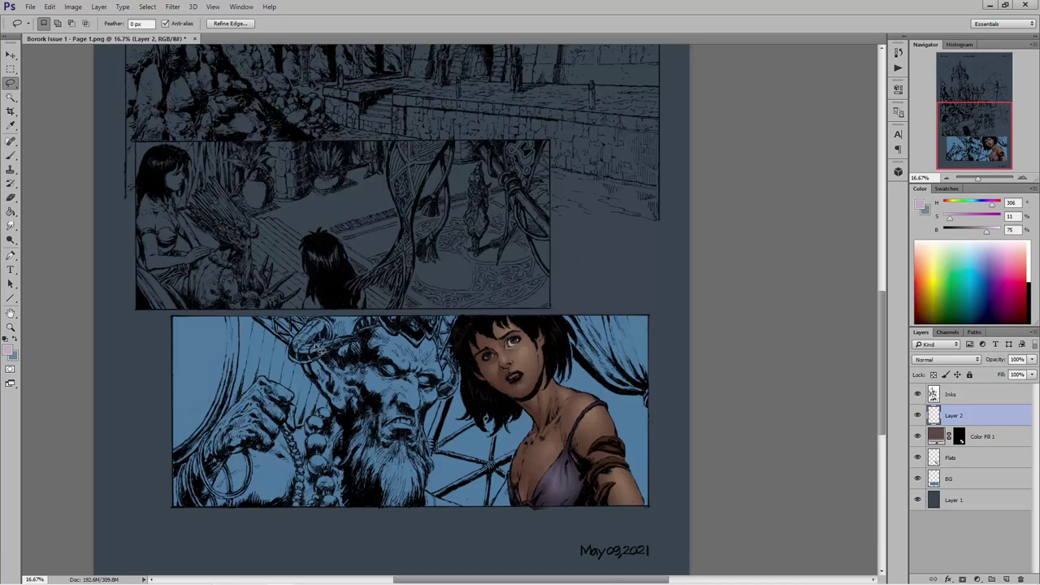
left_click(10, 154)
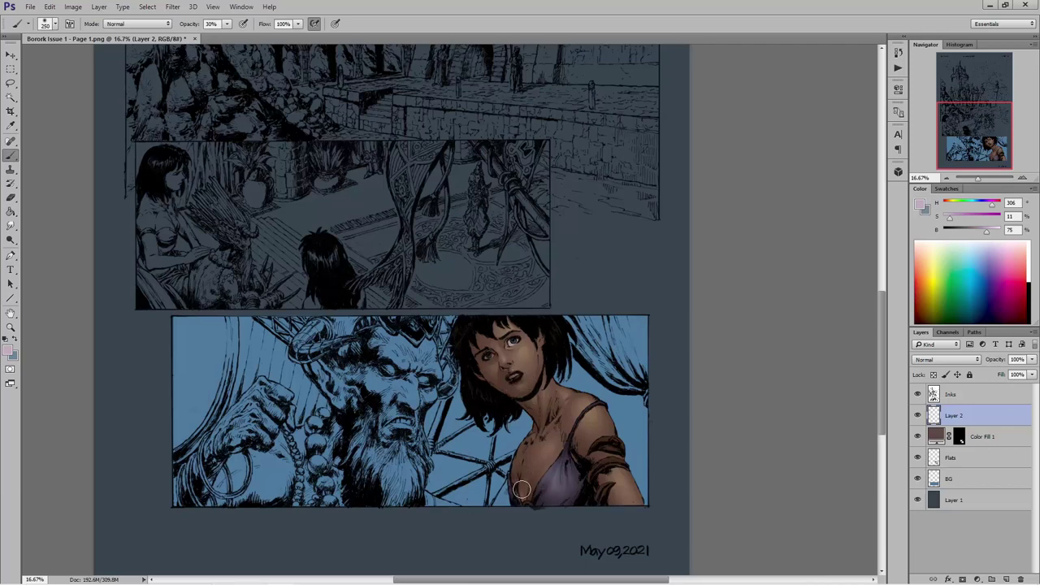
- Select the wrapped armband pieces on the Flats layer with the Magic Wand at tolerance 10
left_click(10, 84)
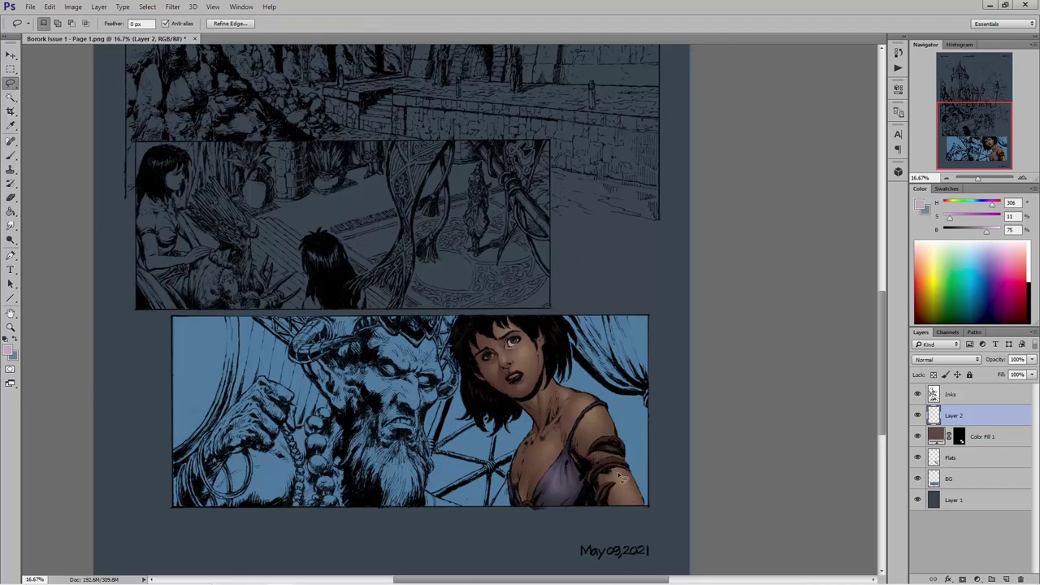
left_click(974, 459)
left_click(11, 98)
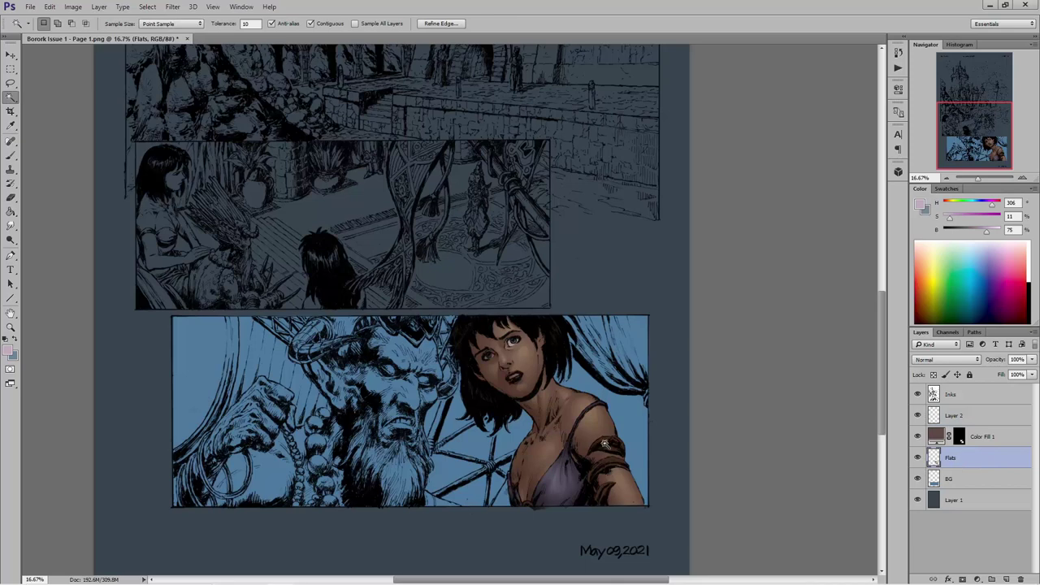
left_click(605, 442)
left_click(603, 495, "shift")
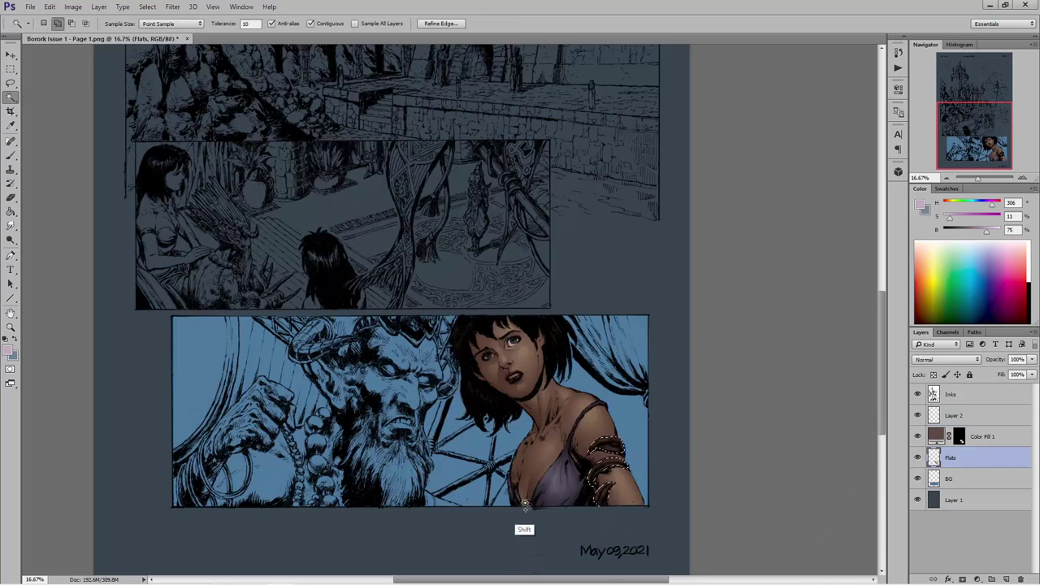
- Deselect the armband and brush black on the Color Fill 1 mask along its wraps at 30% opacity with a 250 px brush
left_click(960, 437)
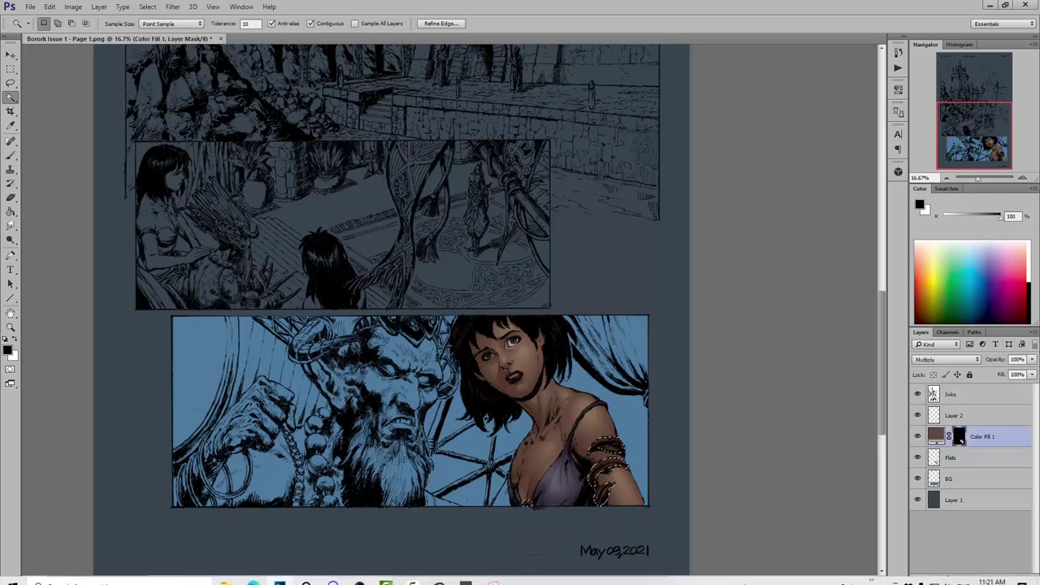
left_click(953, 415)
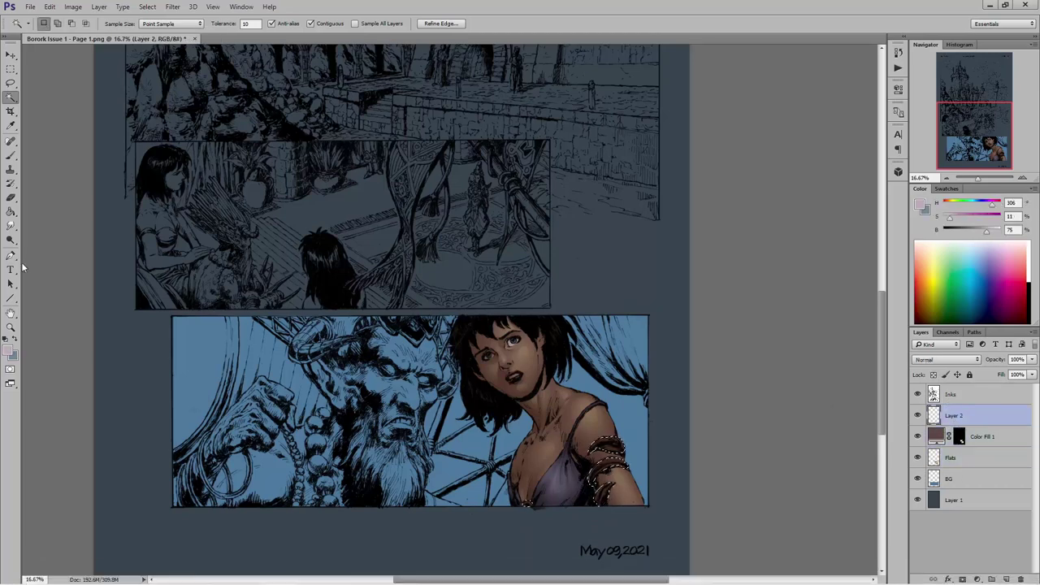
key("ctrl+d")
left_click(21, 160)
left_click(931, 437)
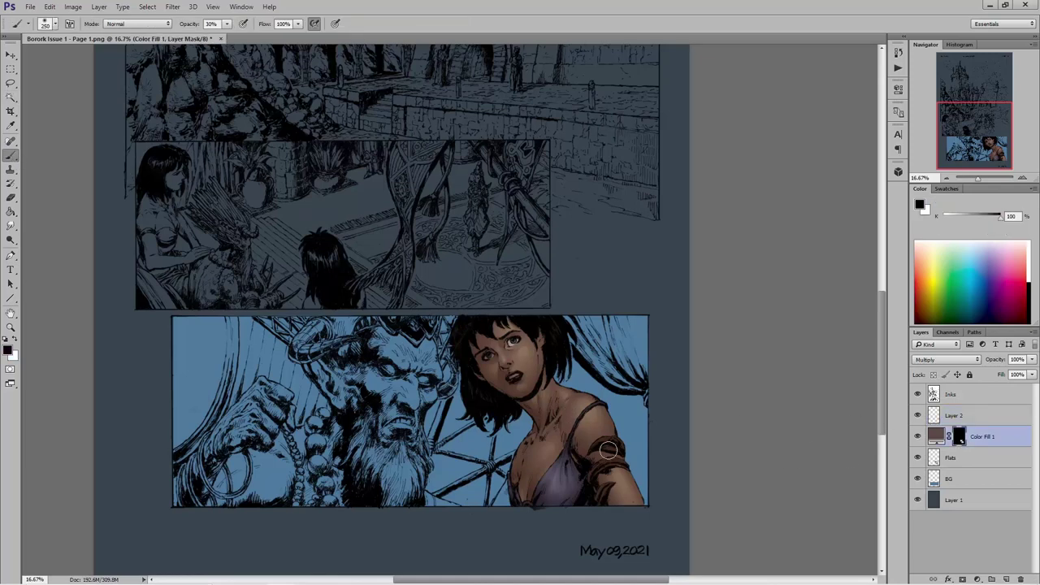
mouse_move(625, 462)
left_mouse_down()
mouse_move(575, 486)
mouse_move(616, 471)
mouse_move(608, 466)
mouse_move(596, 509)
left_mouse_up()
- Lasso areas of the armband's wraps on the Color Fill 1 mask, adding further pieces to the selection
left_click(17, 84)
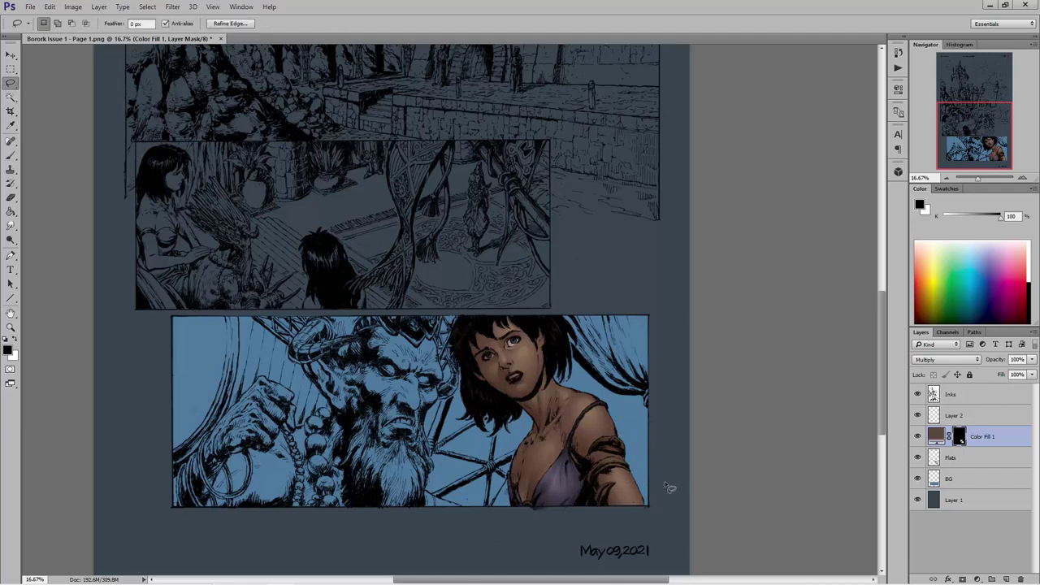
mouse_move(669, 488)
left_mouse_down()
mouse_move(617, 463)
mouse_move(607, 473)
mouse_move(633, 471)
left_mouse_up()
left_click_drag(626, 468, 630, 470)
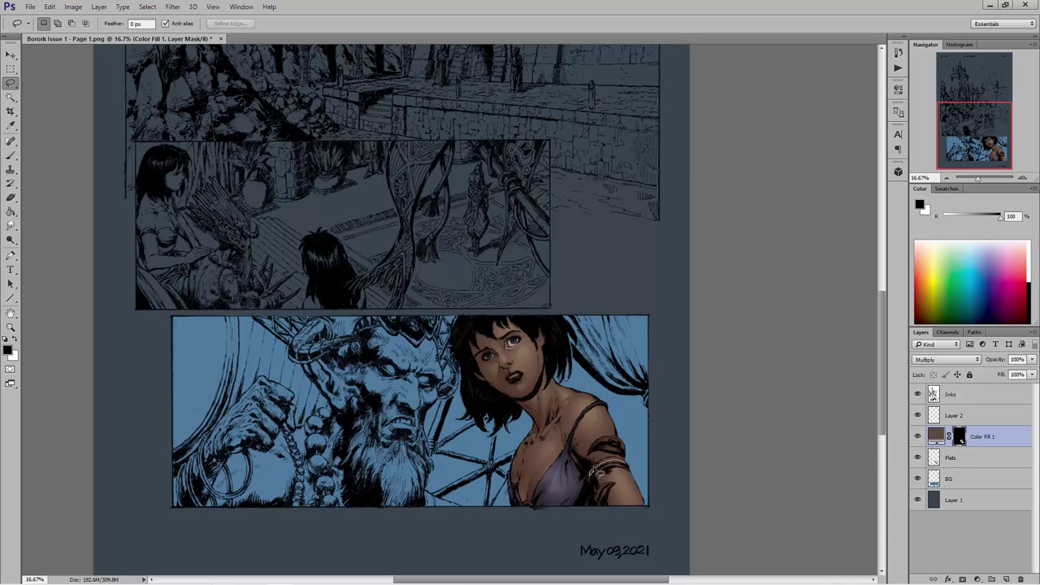
mouse_move(630, 469)
left_mouse_down()
mouse_move(595, 476)
mouse_move(626, 470)
left_mouse_up()
key("shift")
left_click_drag(628, 466, 631, 479)
key("shift")
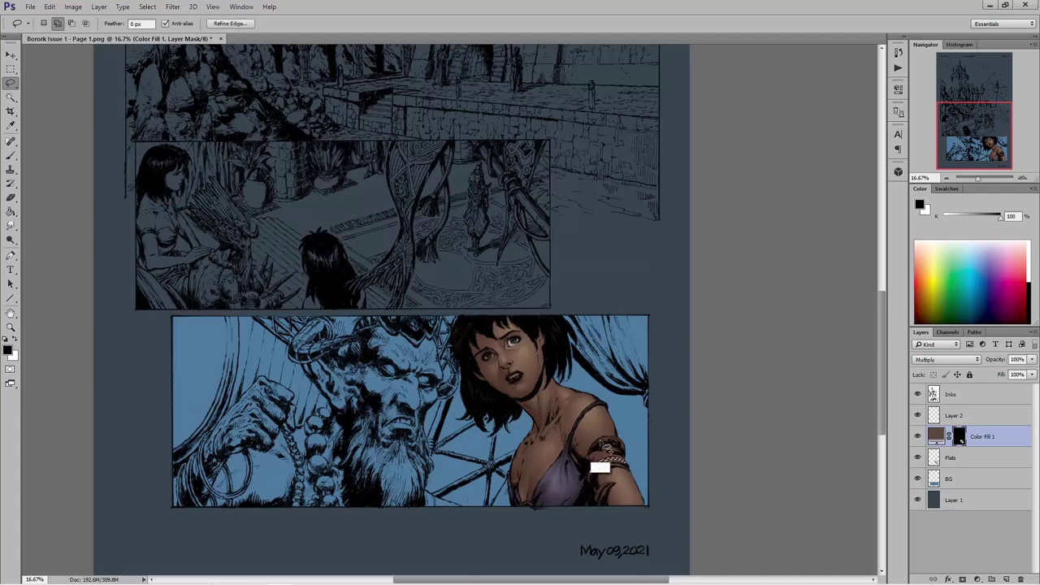
mouse_move(603, 455)
left_mouse_down()
mouse_move(611, 464)
mouse_move(588, 462)
mouse_move(608, 461)
mouse_move(623, 476)
mouse_move(604, 496)
mouse_move(600, 457)
left_mouse_up()
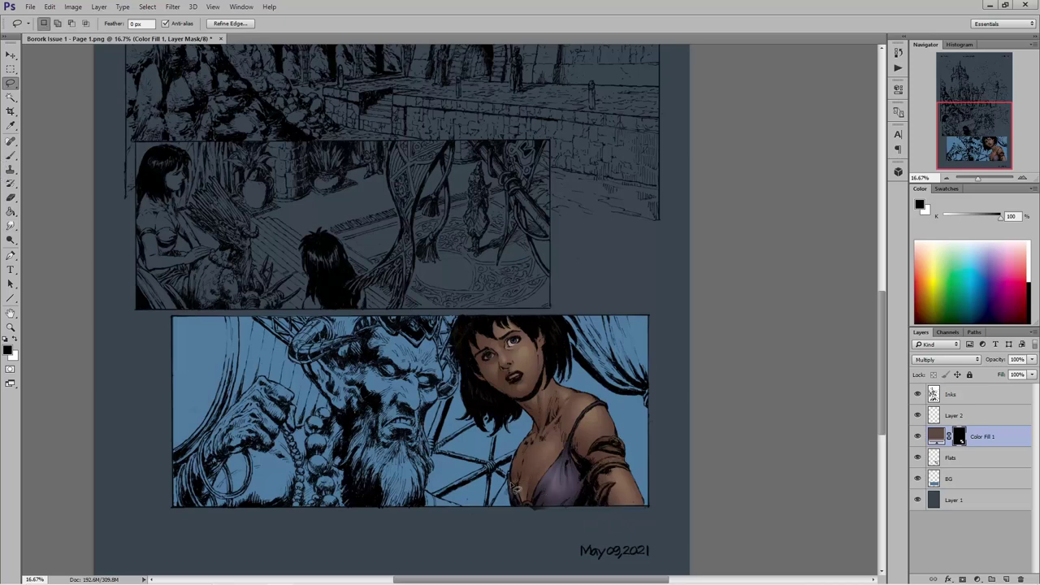
- Sample the armband's brown on Layer 2, adjust it to H 48, S 40, B 78, and brush highlights onto the wraps at 300 px
left_click(11, 156)
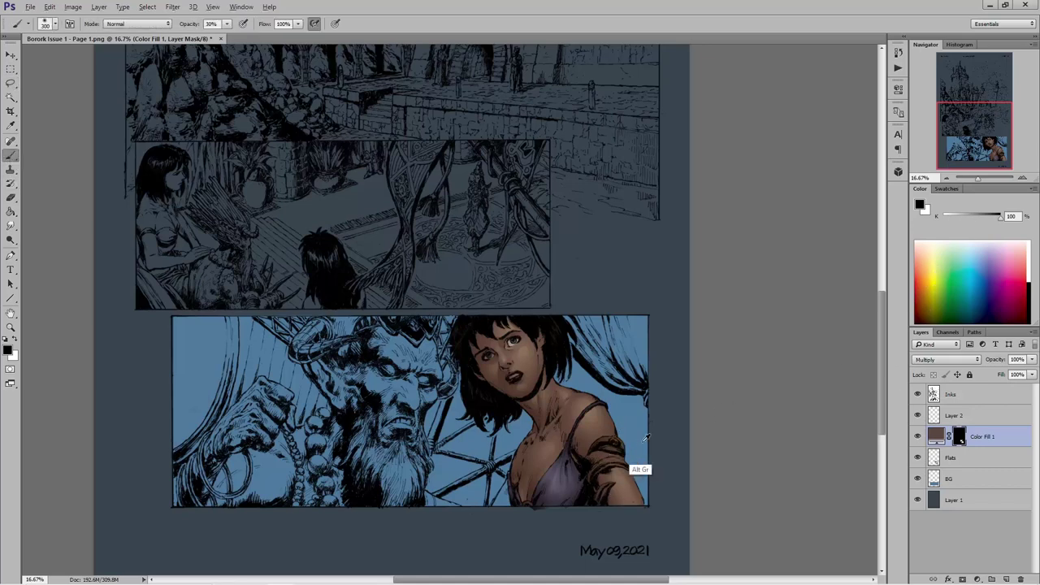
left_click(617, 437, "alt")
left_click(619, 451, "alt")
left_click(957, 415)
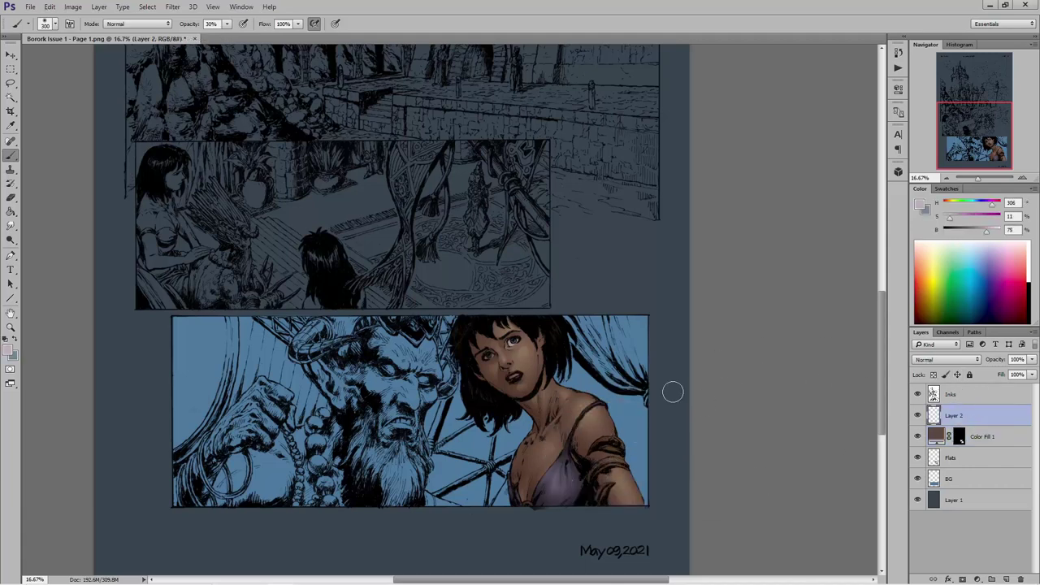
left_click(611, 456, "alt")
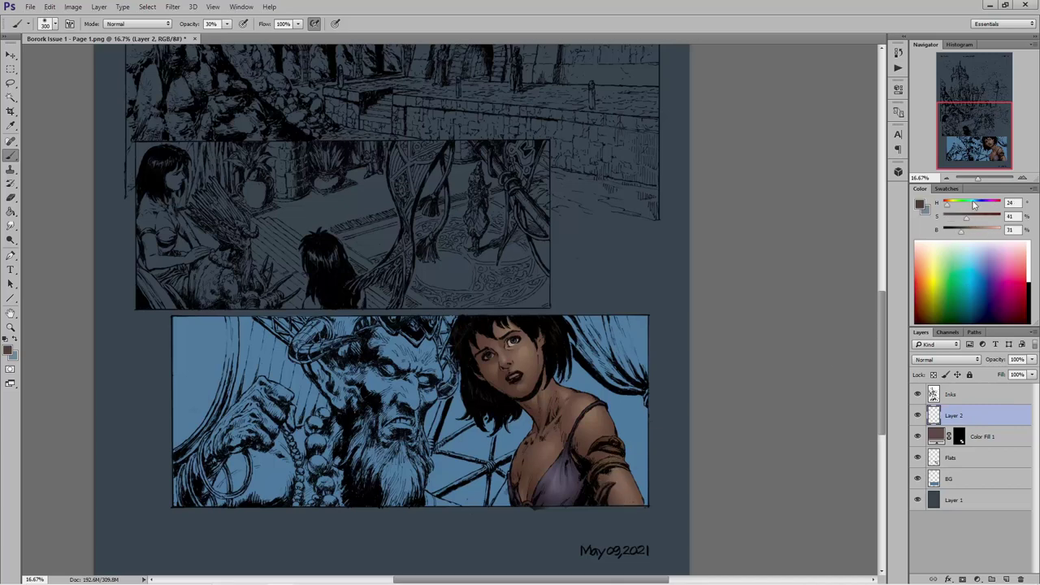
left_click(955, 206)
left_click(982, 231)
mouse_move(582, 439)
left_mouse_down()
mouse_move(617, 442)
mouse_move(597, 432)
mouse_move(635, 464)
mouse_move(620, 435)
mouse_move(626, 474)
mouse_move(602, 460)
mouse_move(617, 456)
mouse_move(614, 488)
mouse_move(610, 459)
mouse_move(608, 484)
left_mouse_up()
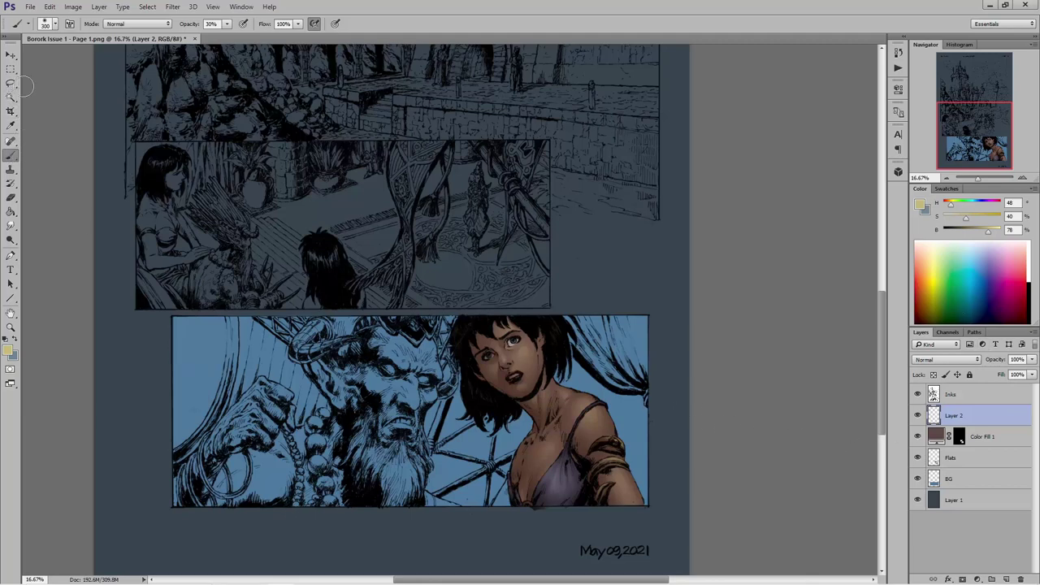
- Create a new layer above Layer 2 and name it Make Up
left_click(1007, 579)
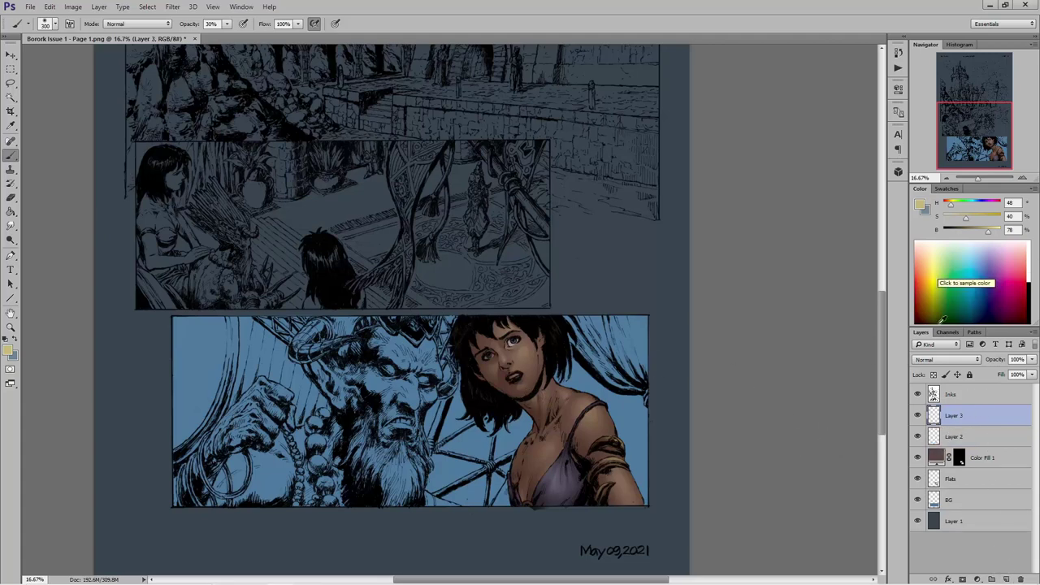
left_click(947, 359)
key("Escape")
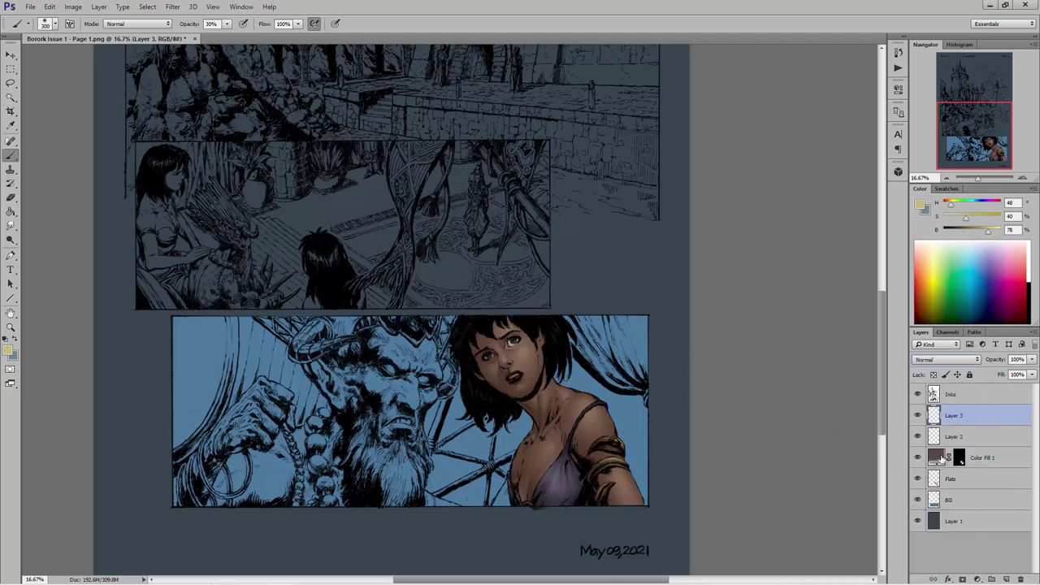
double_click(950, 416)
type("Make Up")
key("Return")
- Rename Layer 2 as Highlights
left_click(949, 437)
double_click(951, 437)
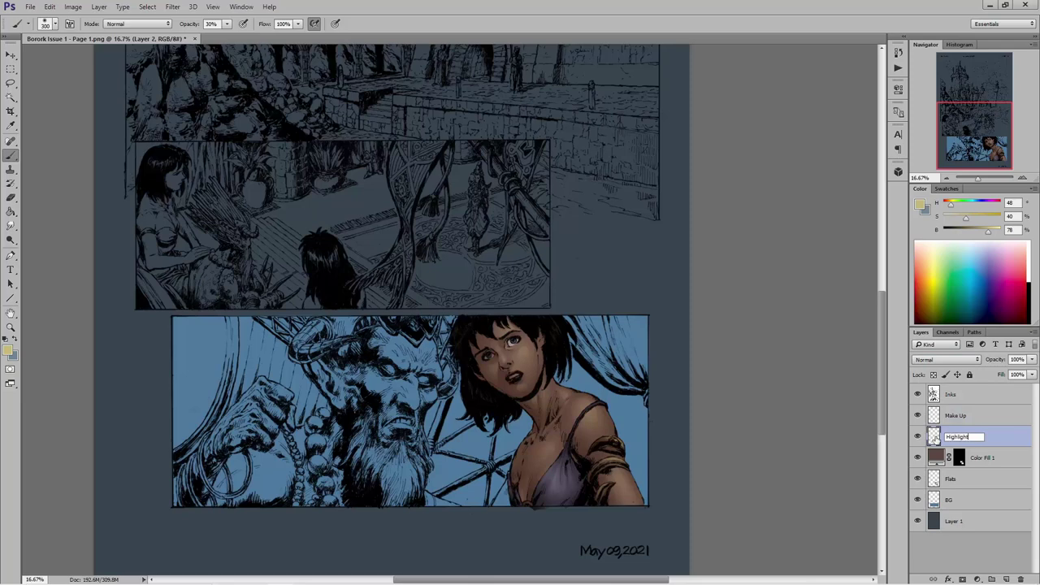
type("Highlights")
key("Return")
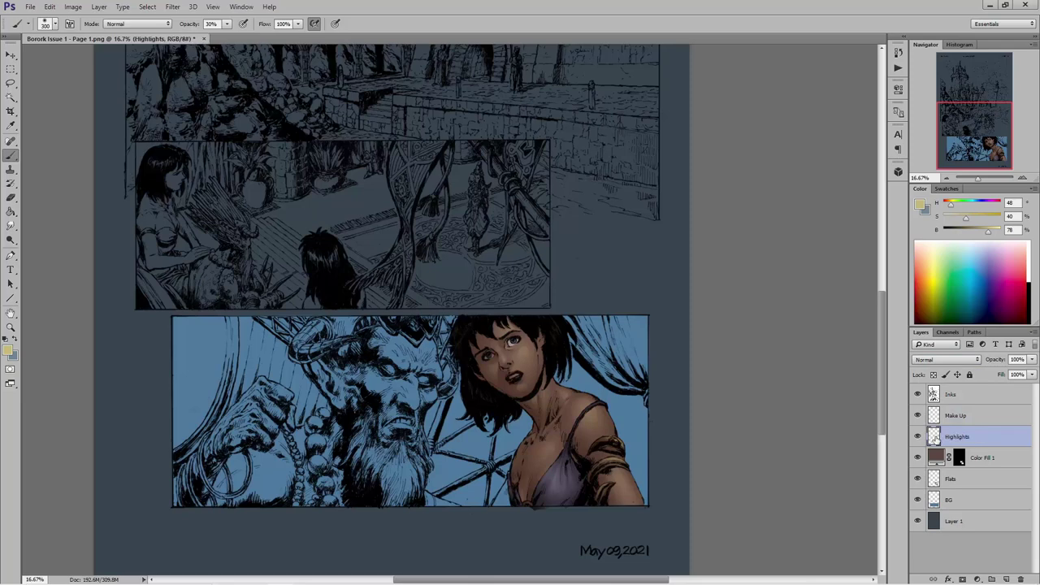
- Compare the figure with the Highlights layer hidden and shown
left_click(917, 437)
left_click(919, 437)
left_click(918, 437)
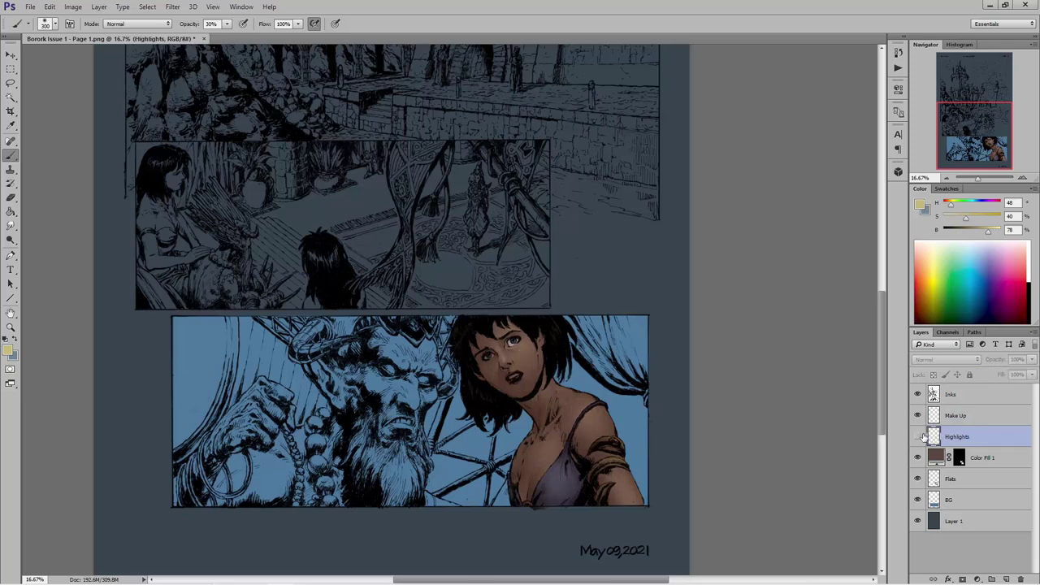
left_click(918, 437)
- Set the Make Up layer to Overlay and brush a reddish H 7, S 40, B 65 colour onto the woman's cheek at 300 px
left_click(965, 416)
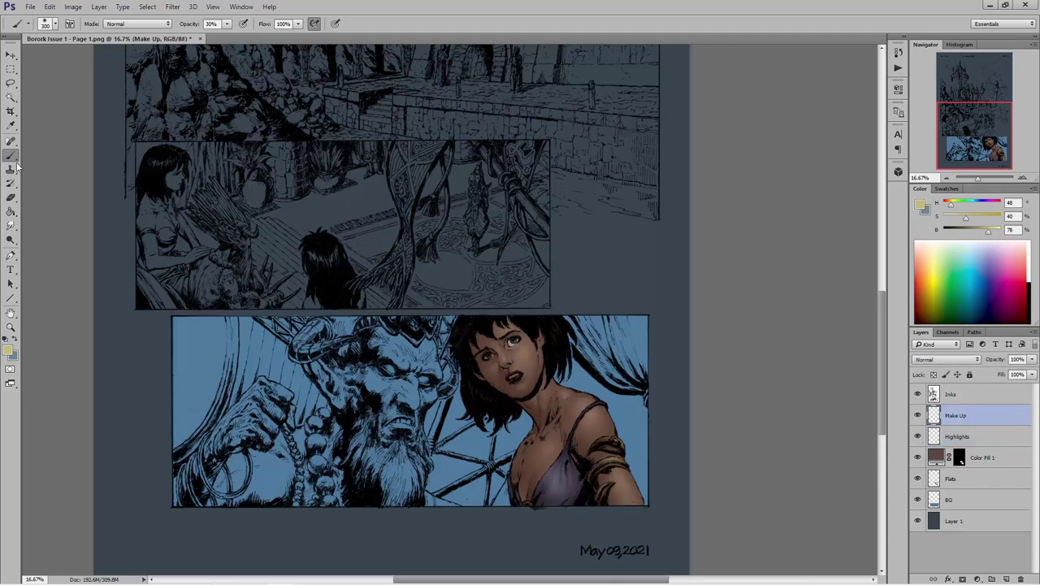
left_click(923, 363)
key("Escape")
left_click(933, 366)
left_click(937, 460)
left_click_drag(958, 209, 948, 209)
left_click_drag(988, 233, 982, 233)
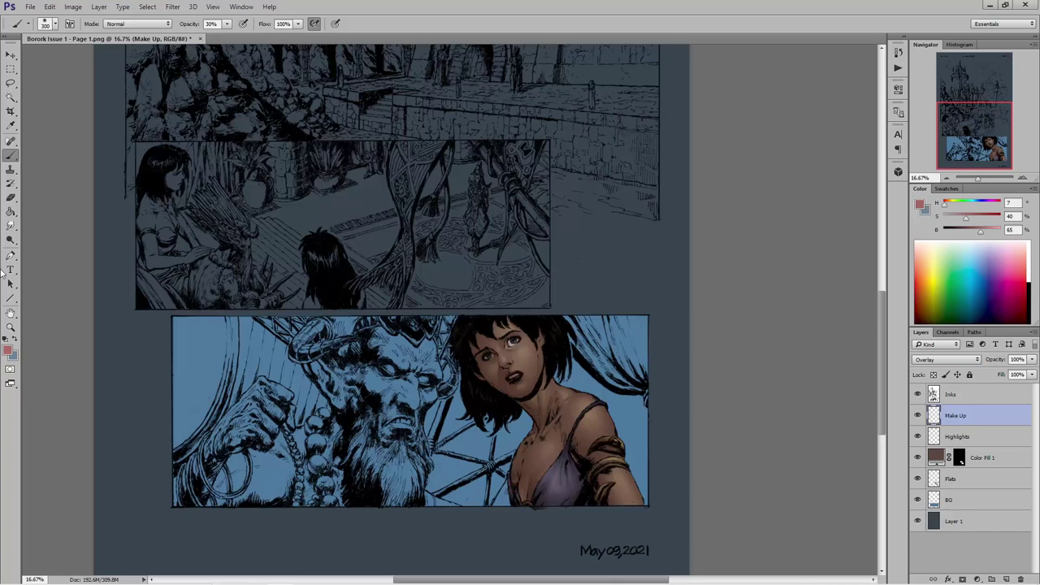
mouse_move(541, 361)
left_mouse_down()
mouse_move(532, 352)
mouse_move(533, 385)
left_mouse_up()
- Switch the Make Up layer to Multiply and brush a stronger H 7, S 52, B 73 blush onto the face, reducing the brush to 250 px
left_click(947, 360)
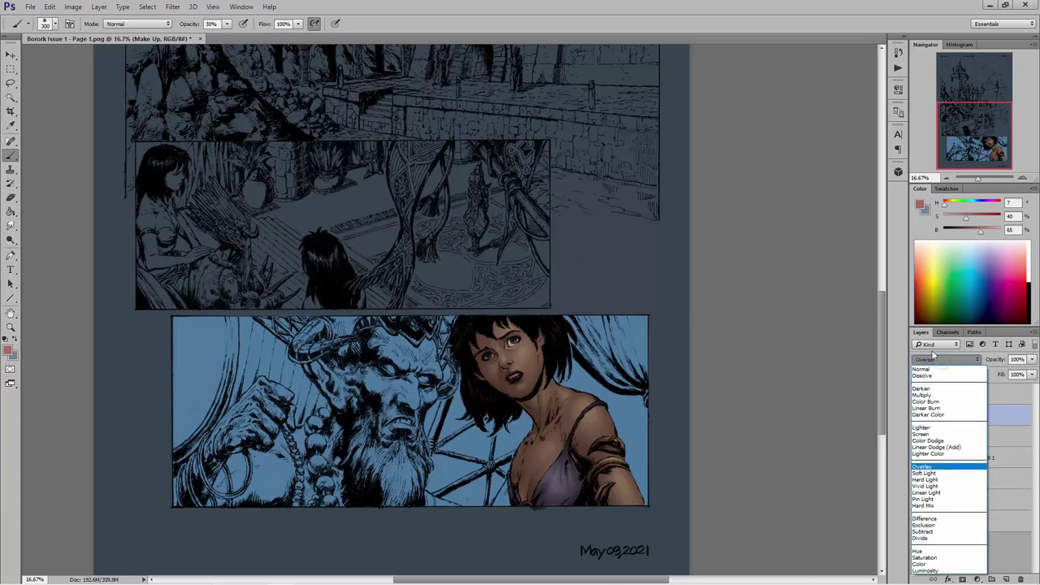
left_click(923, 395)
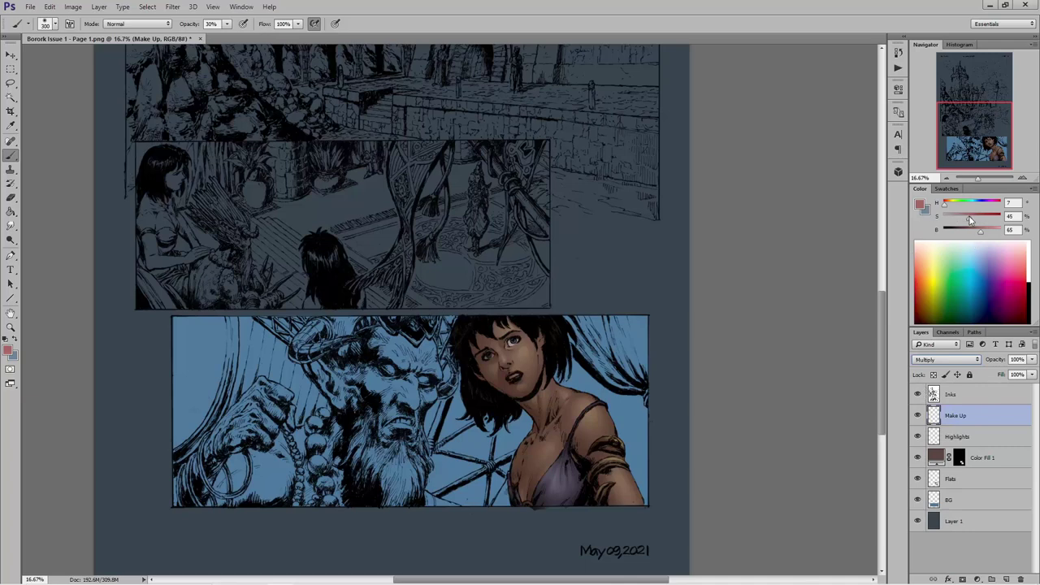
left_click_drag(970, 221, 986, 234)
mouse_move(520, 351)
left_mouse_down()
mouse_move(531, 346)
mouse_move(533, 391)
mouse_move(534, 357)
mouse_move(530, 458)
mouse_move(525, 388)
mouse_move(485, 379)
mouse_move(522, 411)
mouse_move(551, 348)
left_mouse_up()
key("bracketleft")
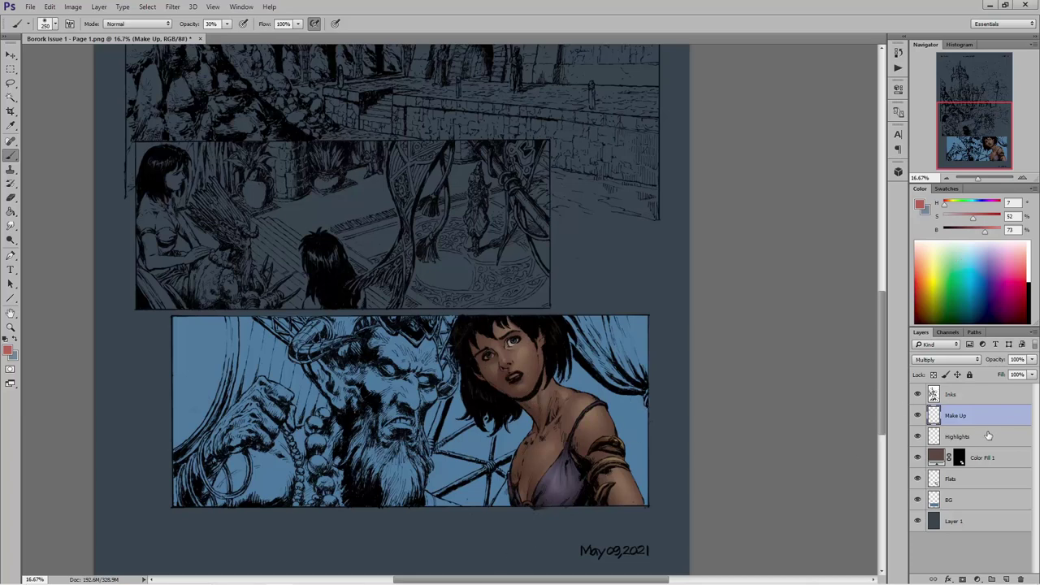
- Create a new layer above Make Up and name it Spec
left_click(1006, 579)
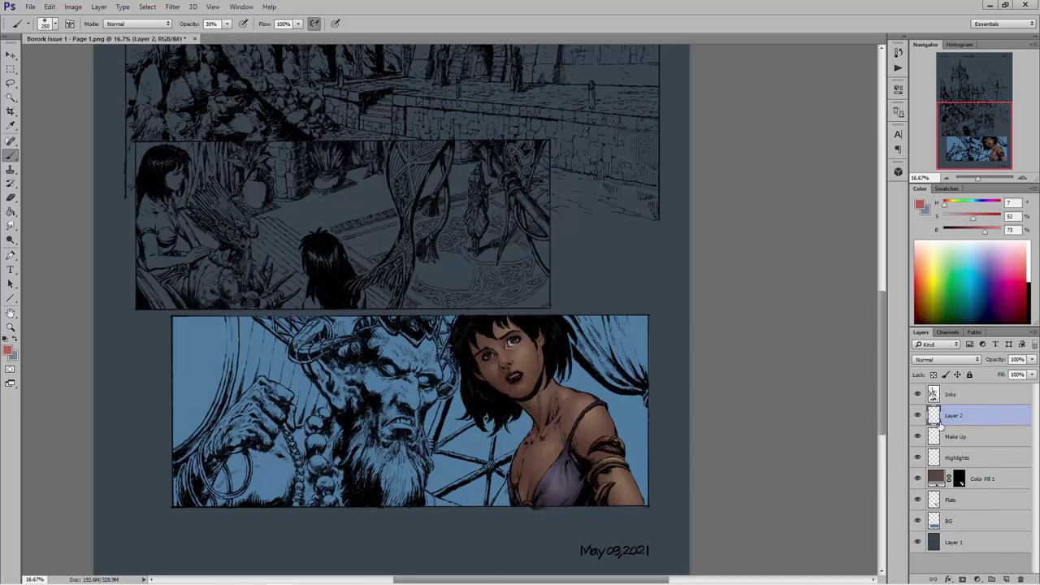
double_click(952, 414)
type("Spec")
key("Return")
- Lasso a small highlight shape on the woman's cheek and mix a pale H 27, S 23, B 89 highlight from the sampled skin colour
left_click(11, 82)
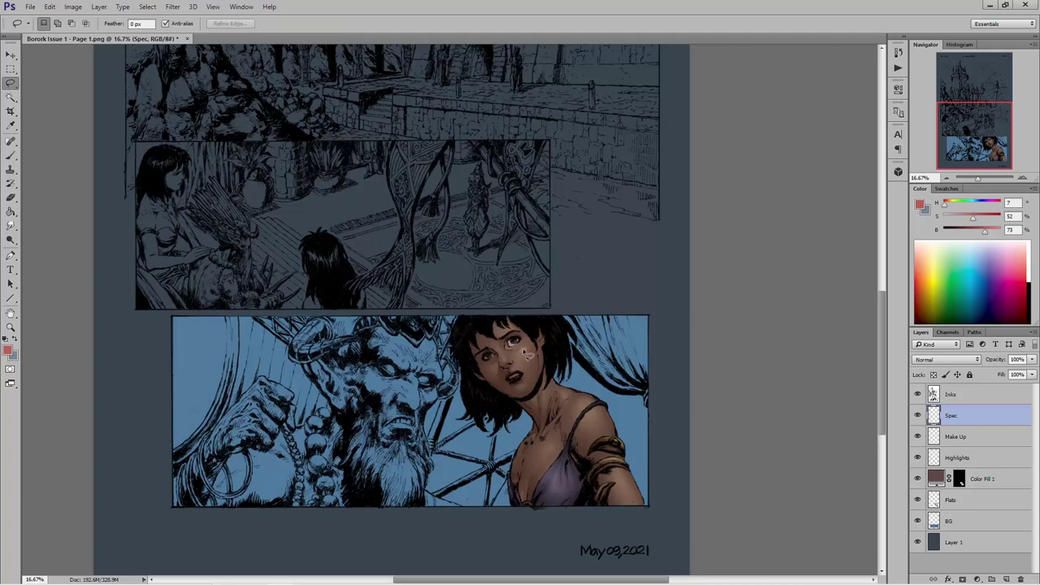
left_click_drag(521, 350, 524, 364)
left_click(11, 154)
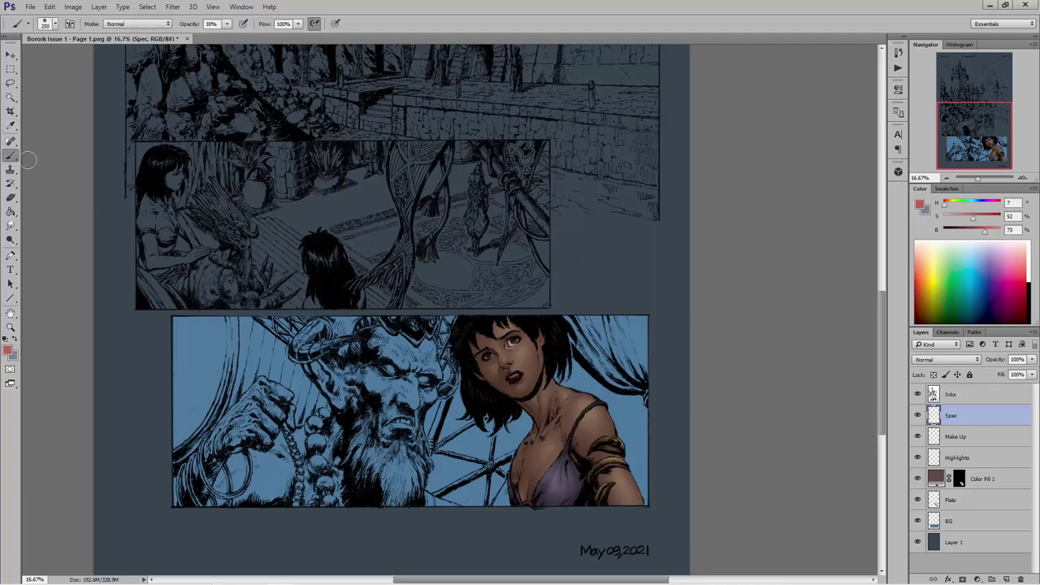
left_click(529, 365, "alt")
mouse_move(977, 228)
left_mouse_down()
mouse_move(993, 232)
mouse_move(957, 221)
left_mouse_up()
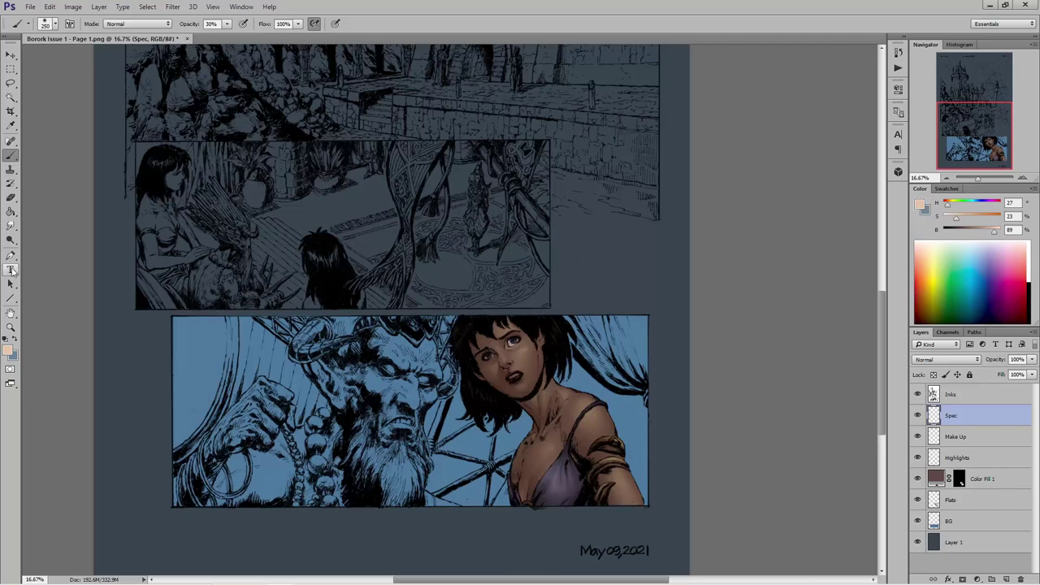
- Brush pale highlights into lassoed spots on the cheek and lower lip at 250 px, cleaning up the face with a 500 px eraser
left_click(10, 82)
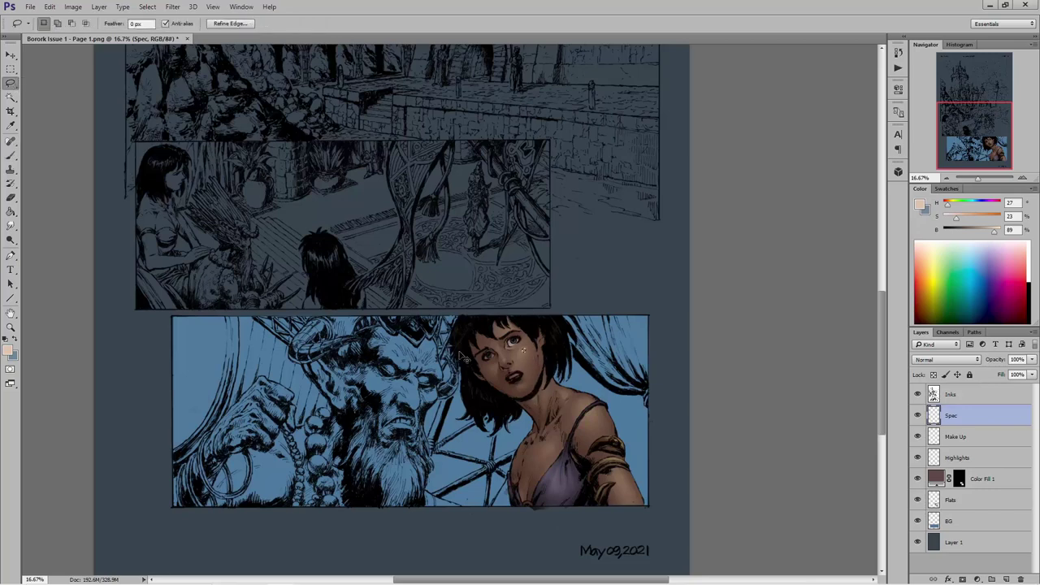
left_click(11, 155)
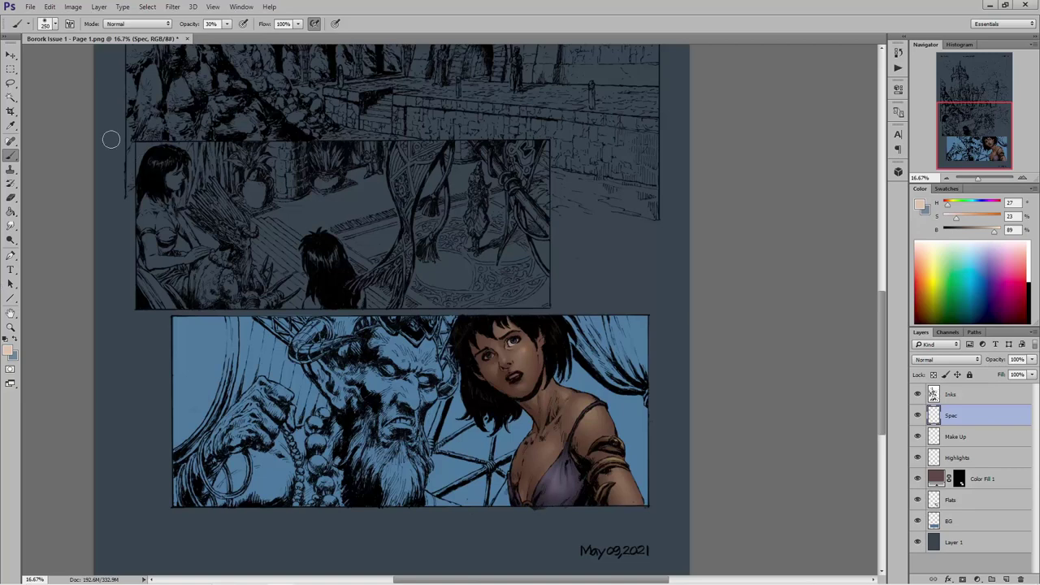
left_click(11, 83)
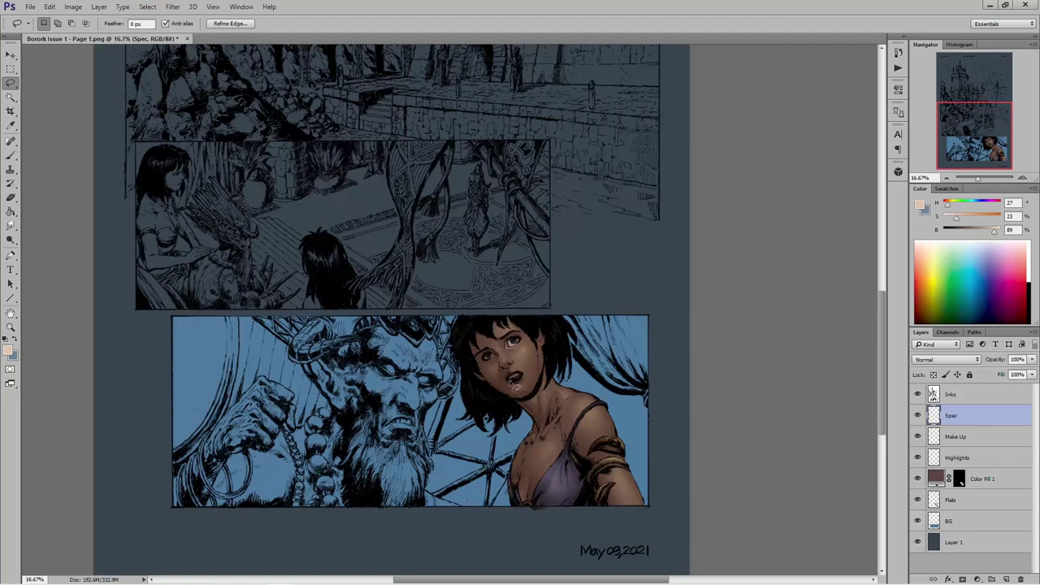
left_click(10, 154)
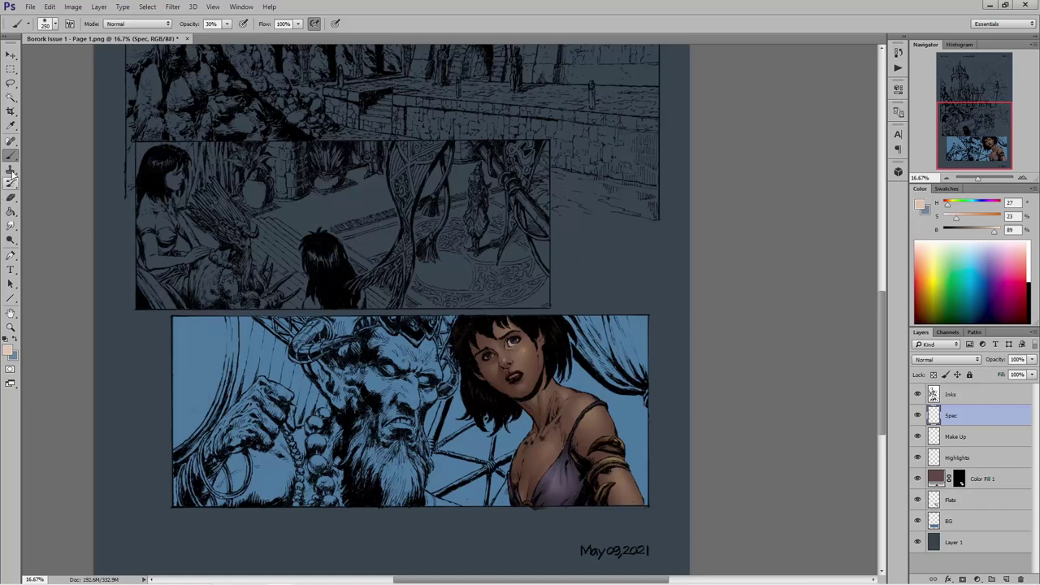
left_click(10, 197)
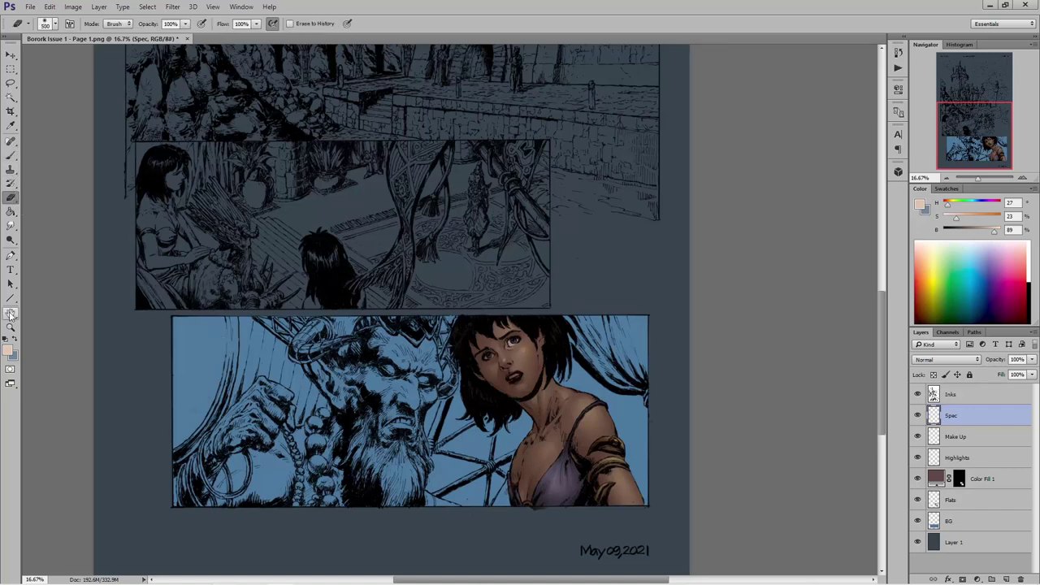
left_click_drag(505, 363, 527, 355)
- Lasso small highlight shapes on the woman's chin and shoulder and brush them with the pale skin highlight at 30% opacity
left_click(10, 82)
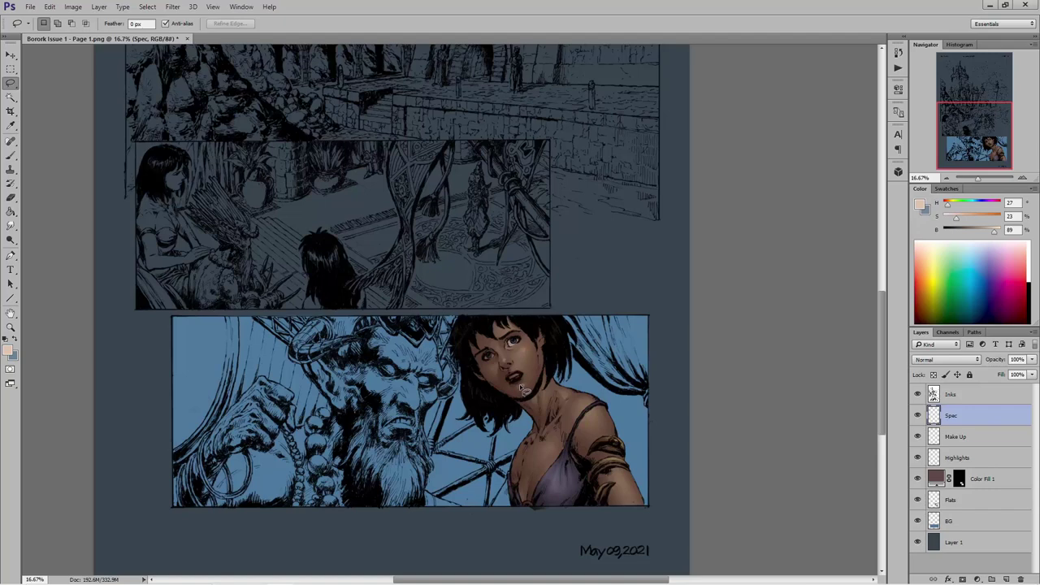
left_click_drag(525, 390, 528, 406)
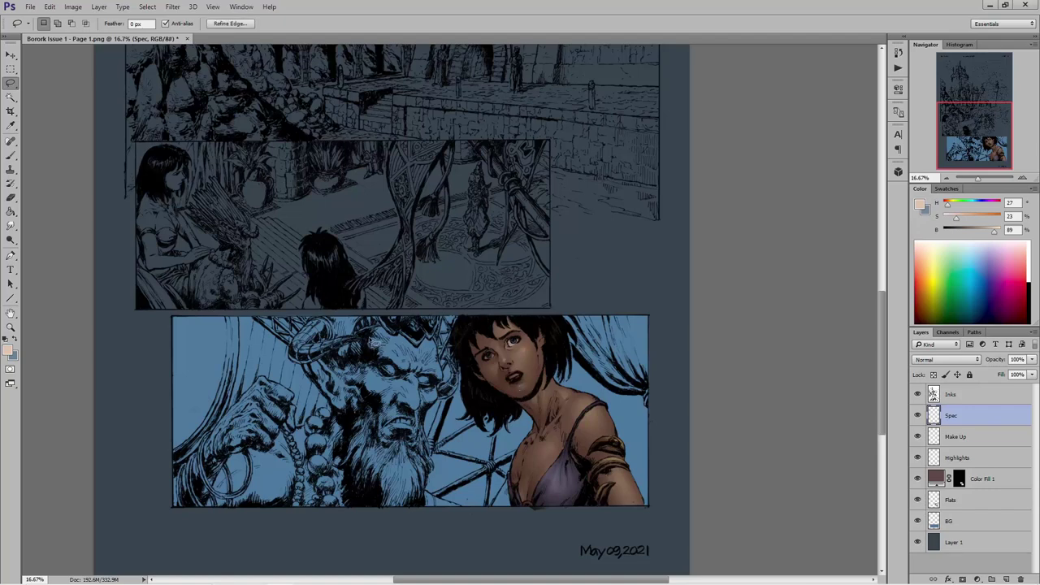
left_click(10, 154)
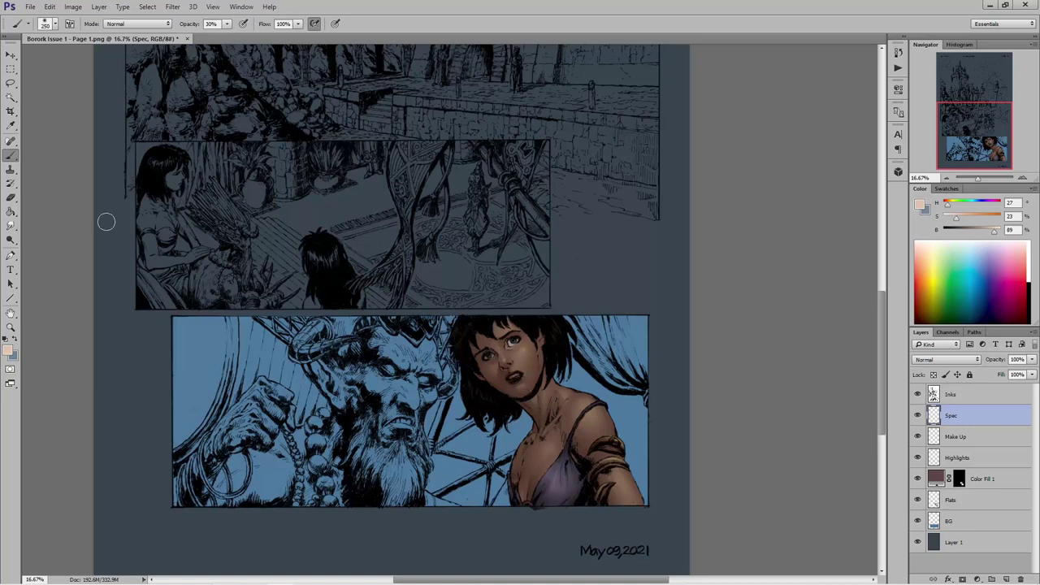
left_click(10, 82)
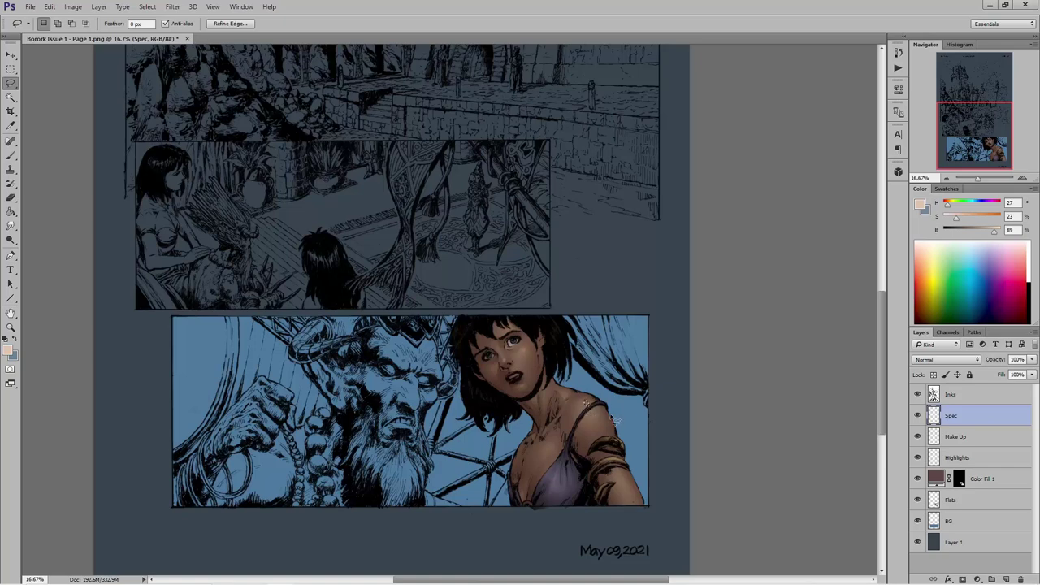
key("b")
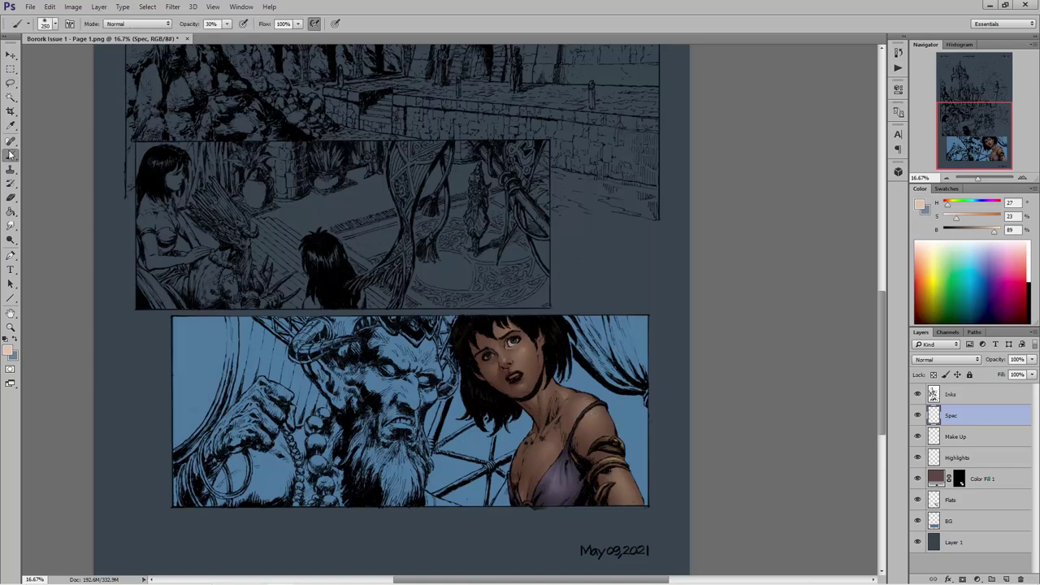
mouse_move(580, 415)
left_mouse_down()
mouse_move(592, 402)
mouse_move(578, 397)
left_mouse_up()
- Lasso highlight shapes on the woman's chest and brush pale highlights into them, enlarging the brush to 300 px
left_click(7, 86)
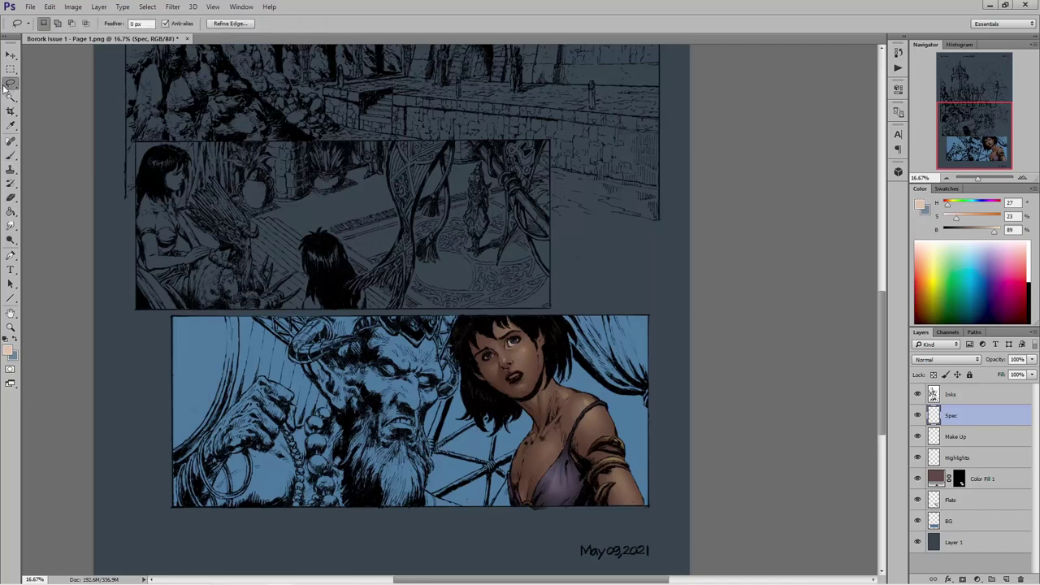
left_click(548, 480)
key("ctrl+z")
left_click(11, 155)
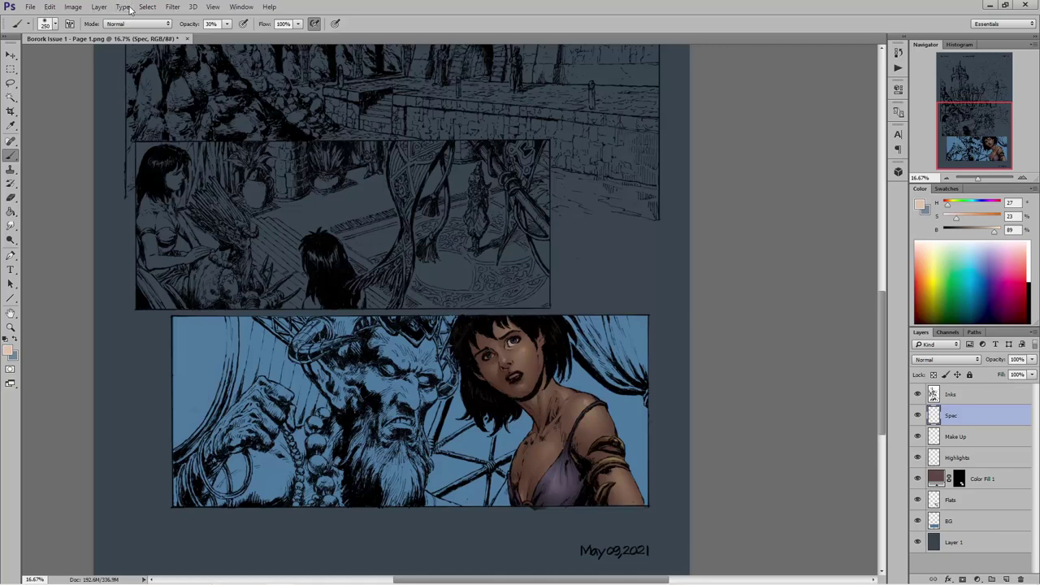
left_click(10, 82)
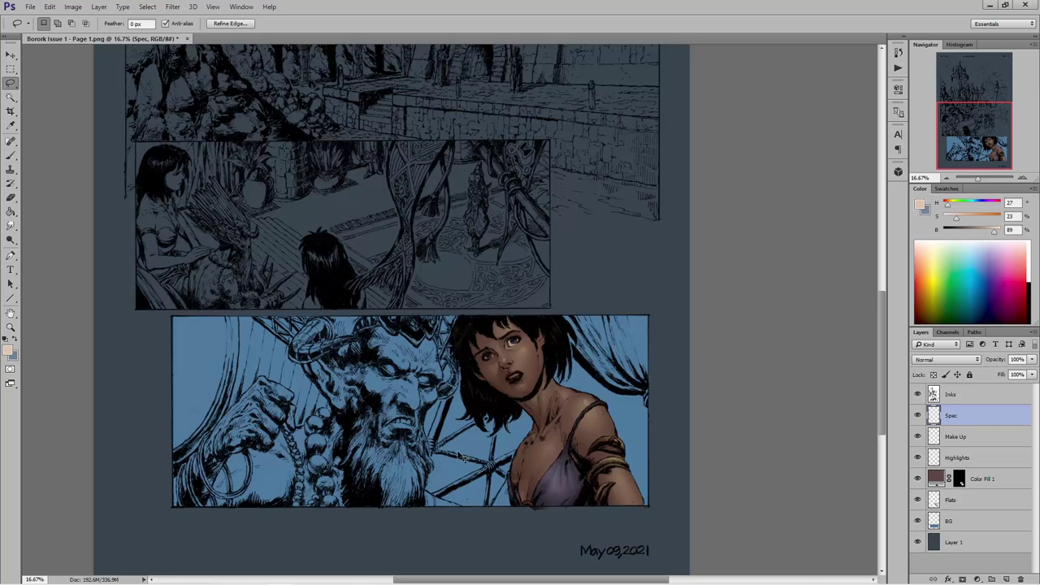
left_click(11, 155)
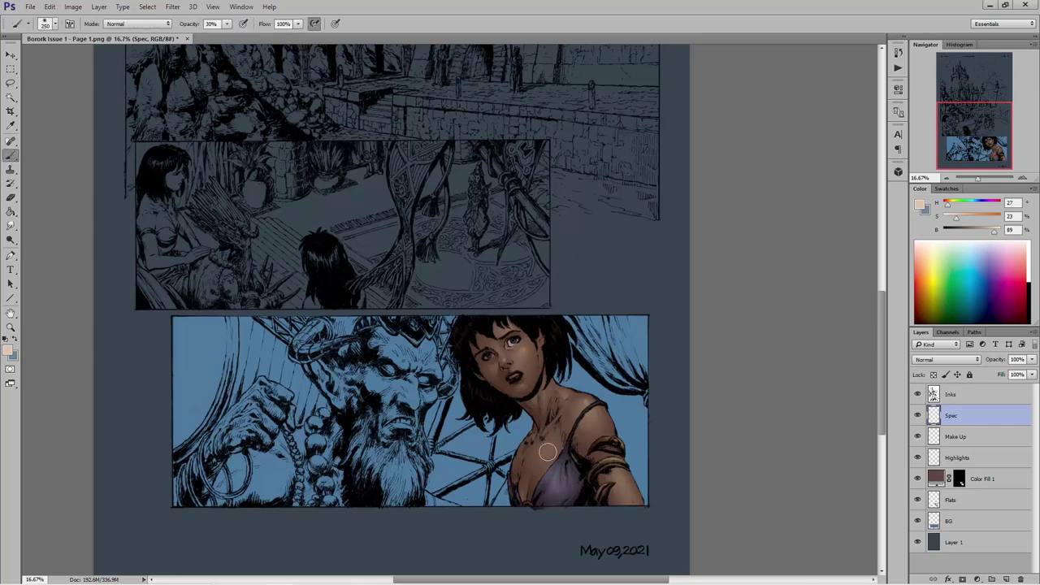
mouse_move(580, 583)
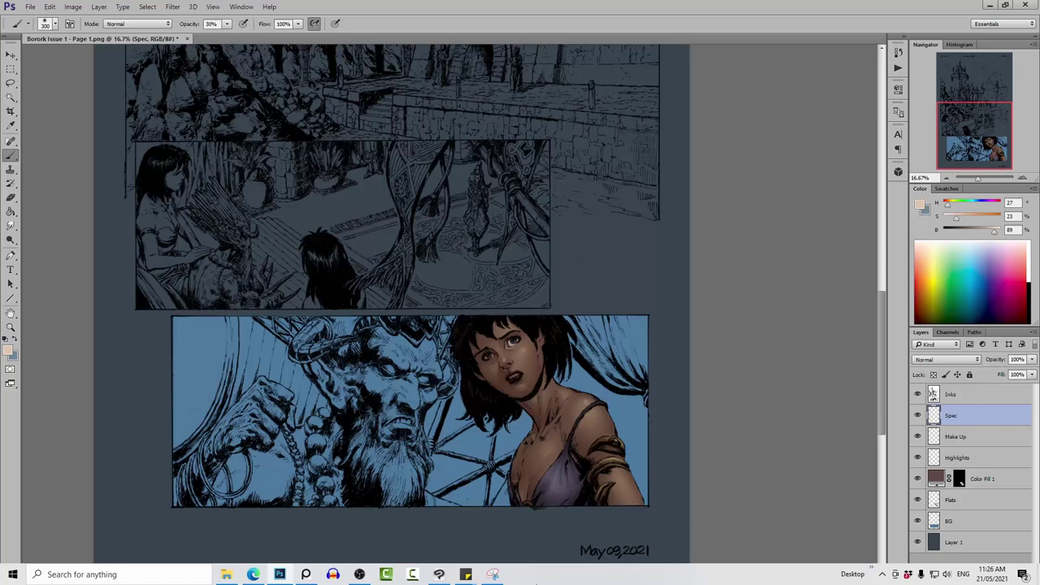
- Lasso a long highlight on the forearm below the armband and brush it in, enlarging the brush to 400 px
key("l")
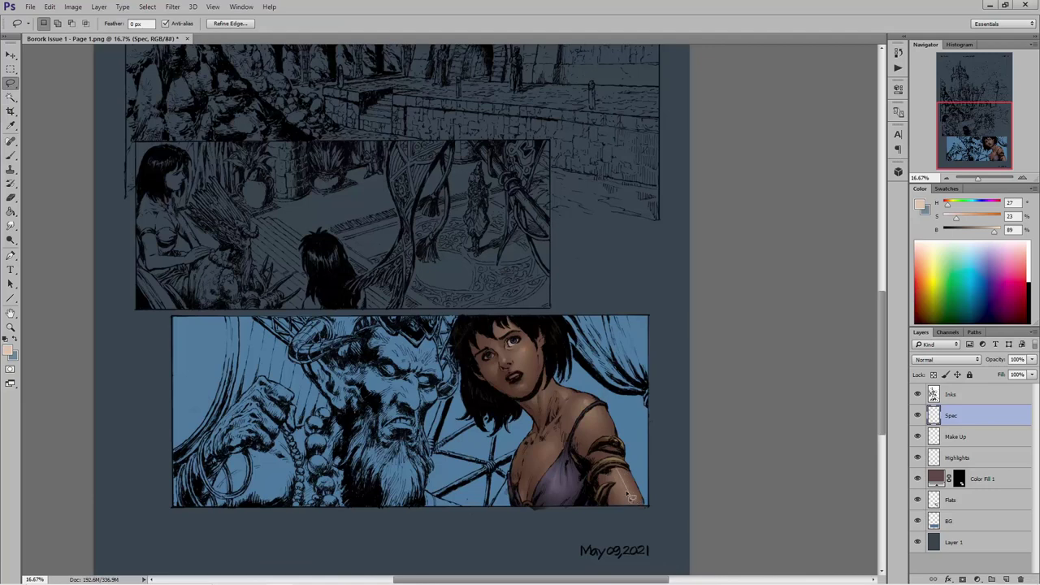
mouse_move(614, 470)
left_mouse_down()
mouse_move(627, 496)
mouse_move(622, 480)
left_mouse_up()
key("b")
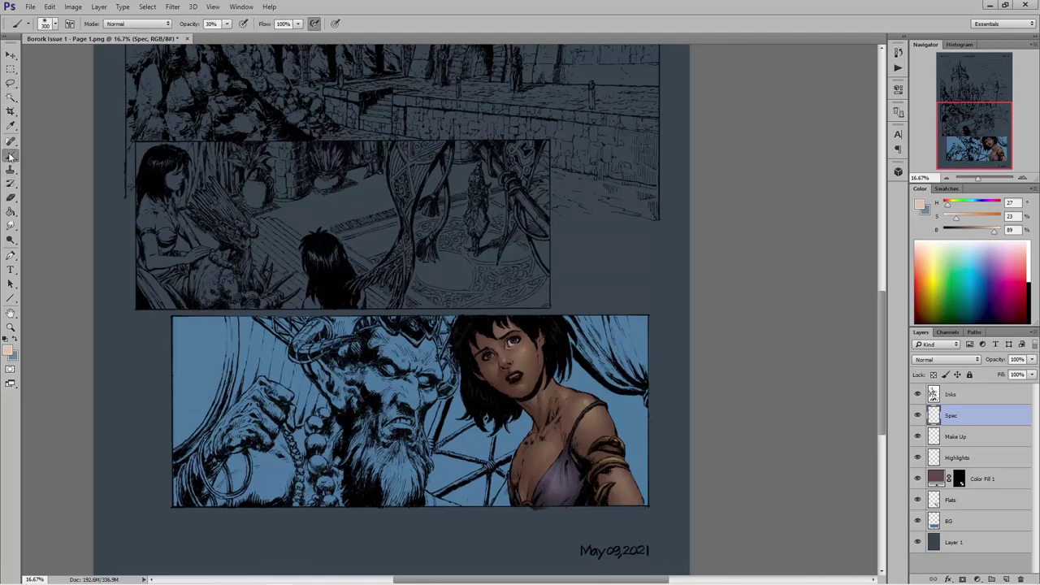
key("]")
- Lasso fold shapes on the purple dress and brush them with a pale lavender H 258, S 13, B 84 based on its sampled colour
left_click(10, 84)
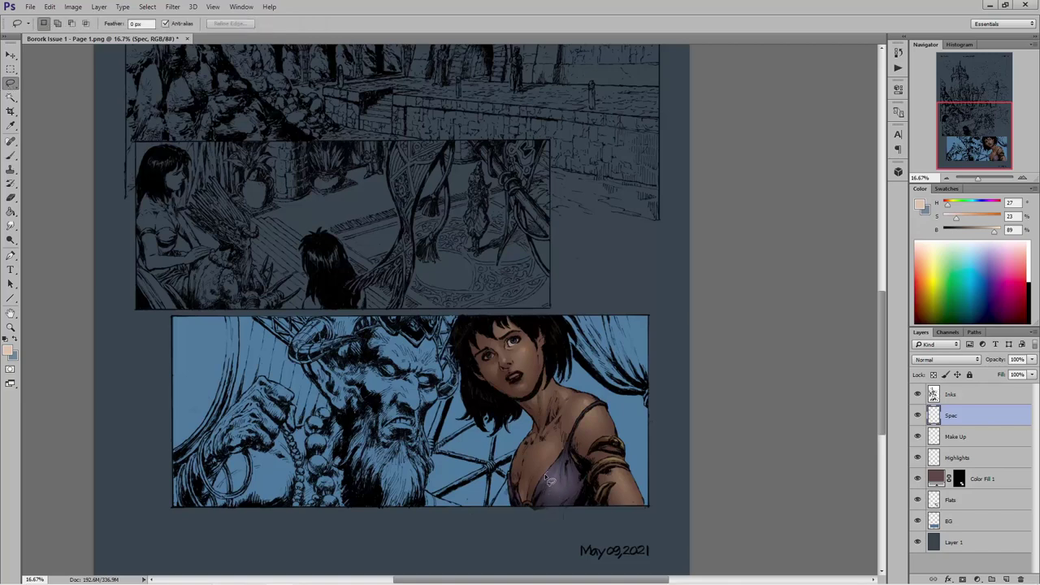
key("shift")
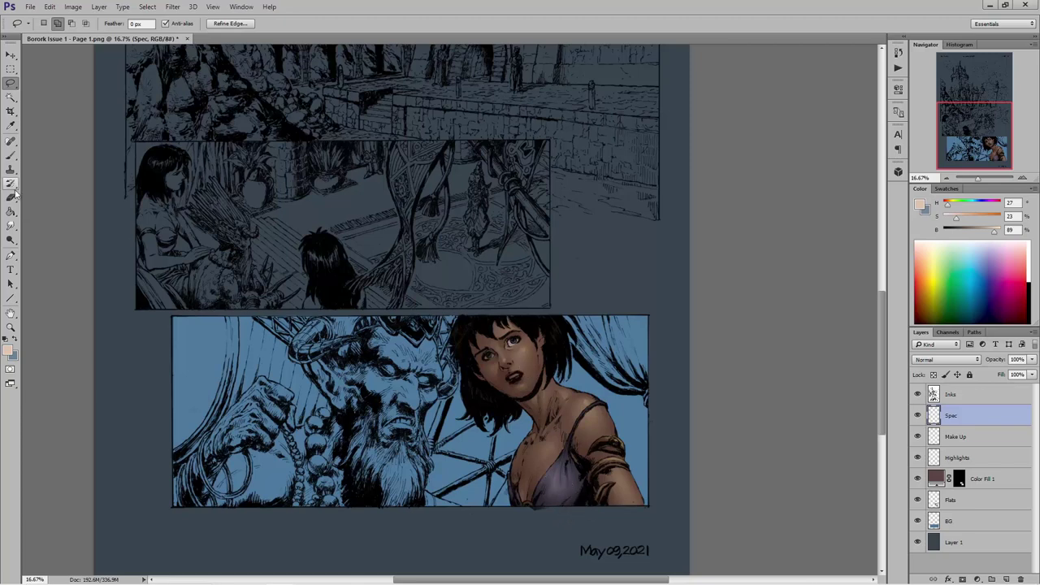
left_click(10, 161)
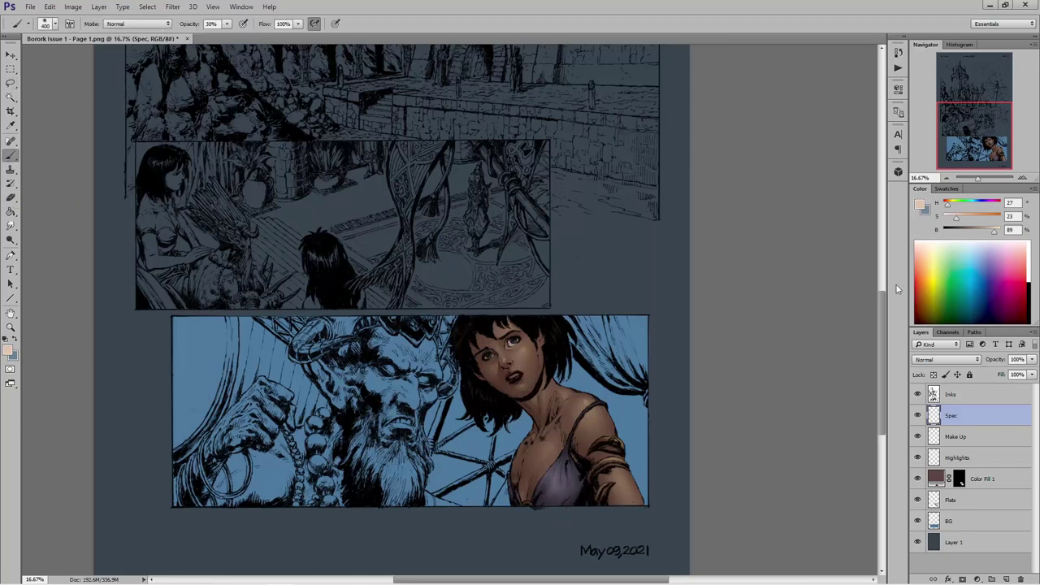
left_click(556, 508, "alt")
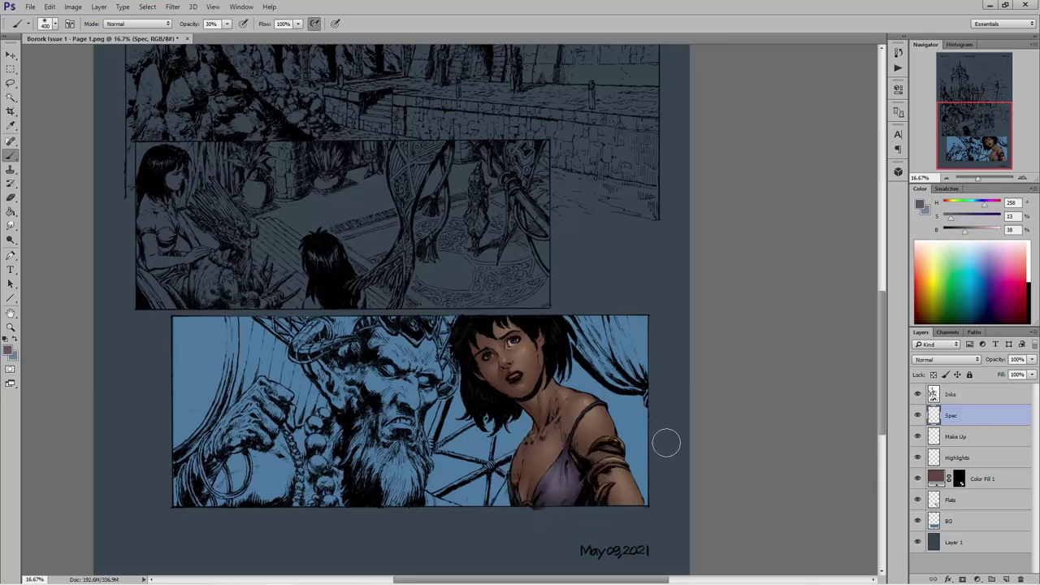
left_click(992, 231)
mouse_move(559, 481)
left_mouse_down()
mouse_move(567, 487)
mouse_move(558, 488)
left_mouse_up()
- Lasso the woman's eyes and target the Color Fill 1 layer mask with black as the foreground colour and a 200 px brush
left_click(10, 83)
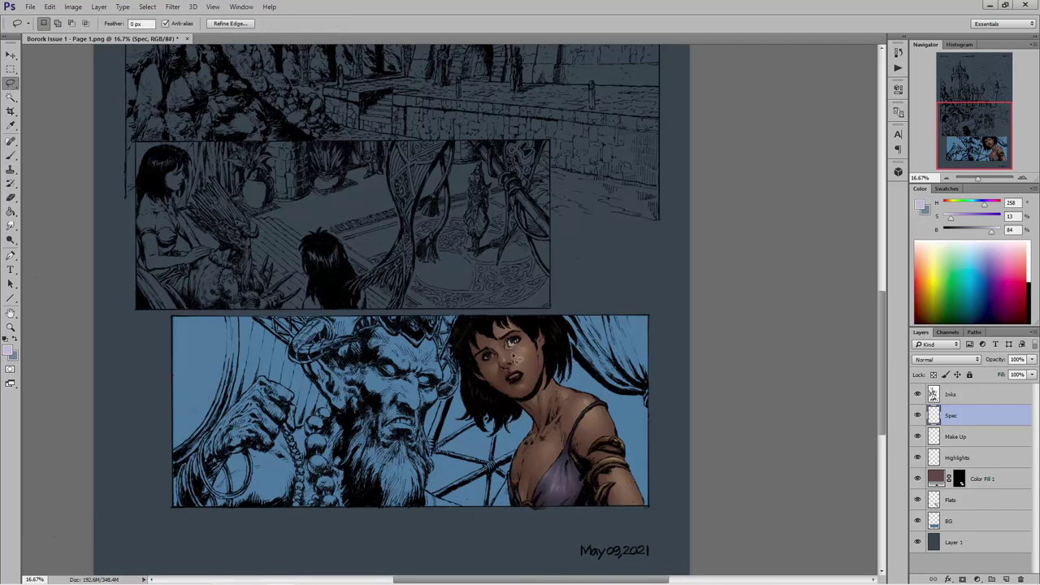
key("shift")
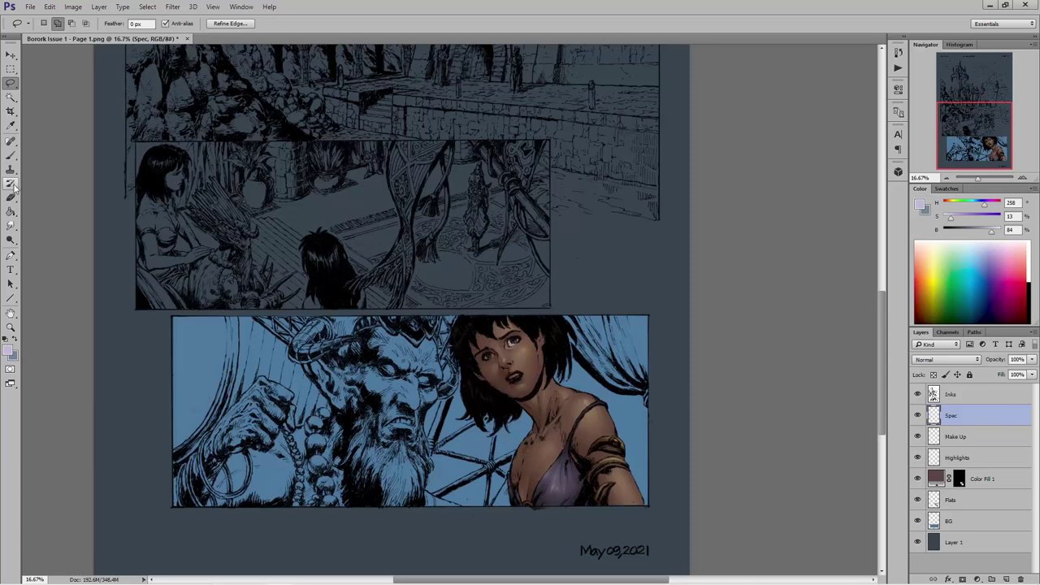
left_click(11, 154)
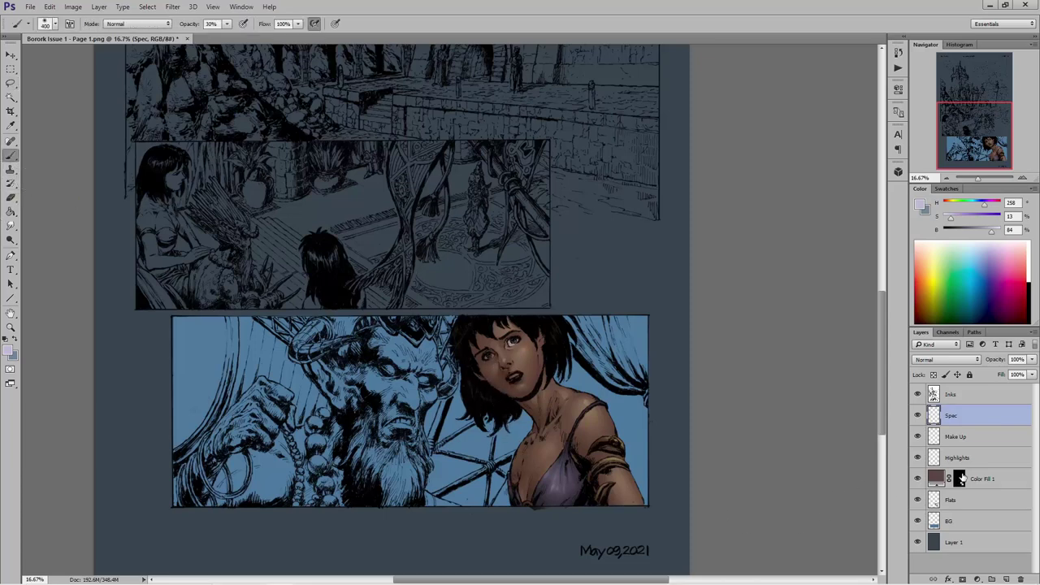
left_click(960, 479)
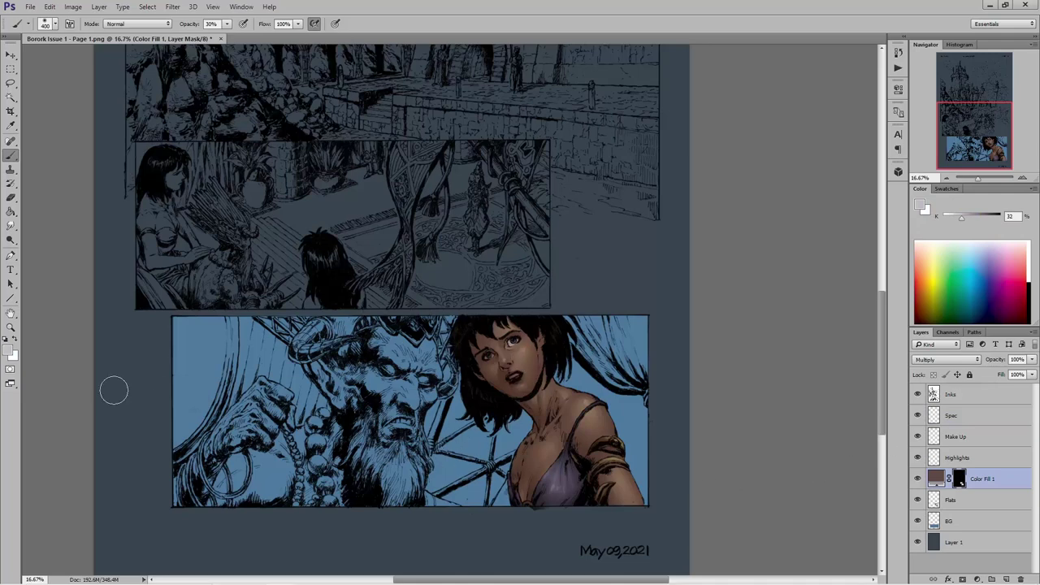
left_click(5, 339)
left_click(15, 339)
key("bracketleft")
key("bracketleft")
key("bracketleft")
key("bracketleft")
- Lasso the whites of both eyes again and prepare to brush black into the Color Fill 1 mask there
left_click(9, 84)
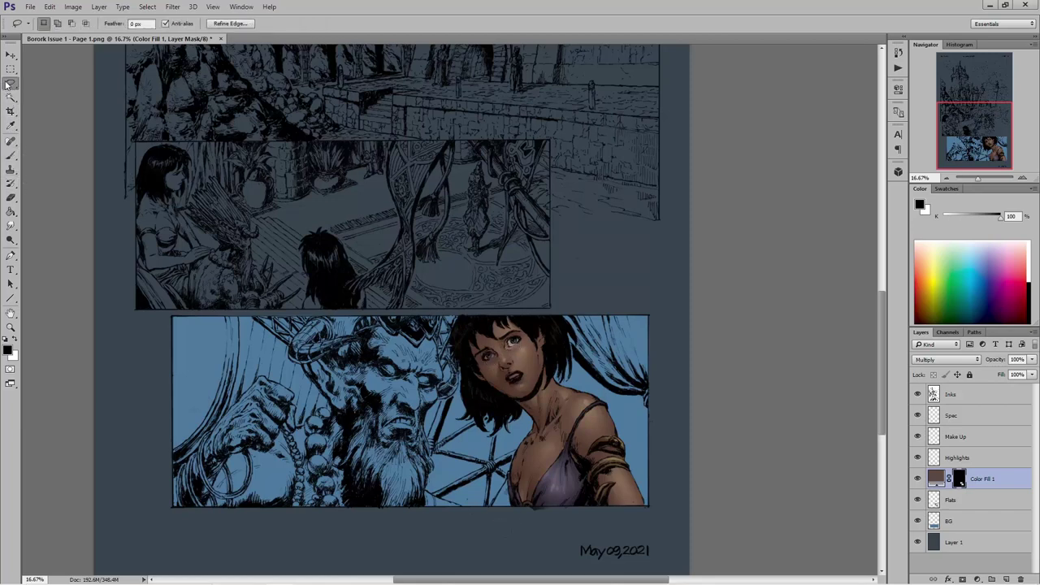
left_click(521, 350)
left_click_drag(514, 345, 508, 358)
key("shift")
key("shift")
left_click(10, 157)
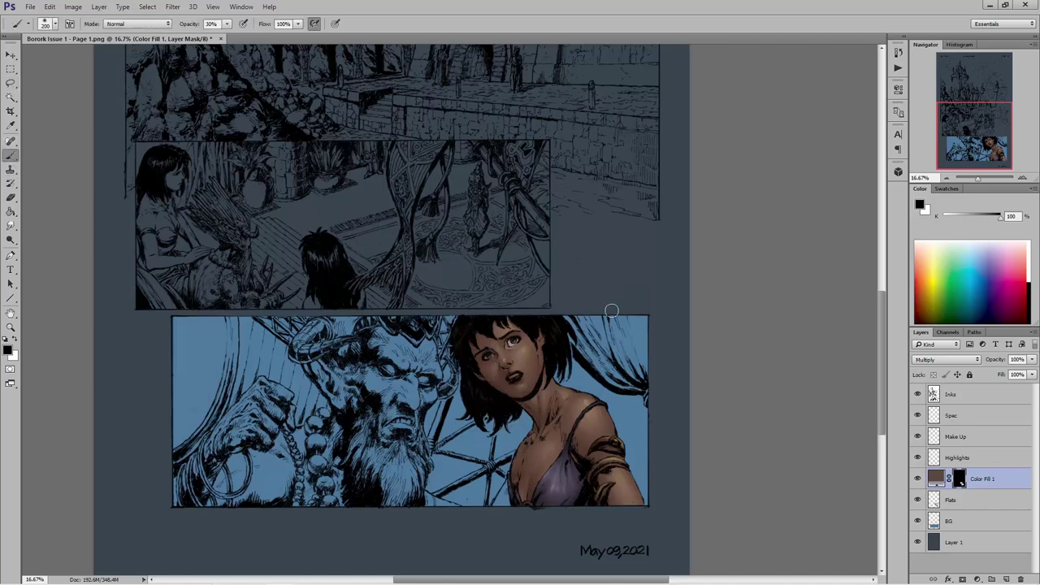
- Switch to the Highlights layer and mix a pale blue H 219, S 18, B 87 from the sampled eye colour for the eyes
left_click(515, 339, "alt")
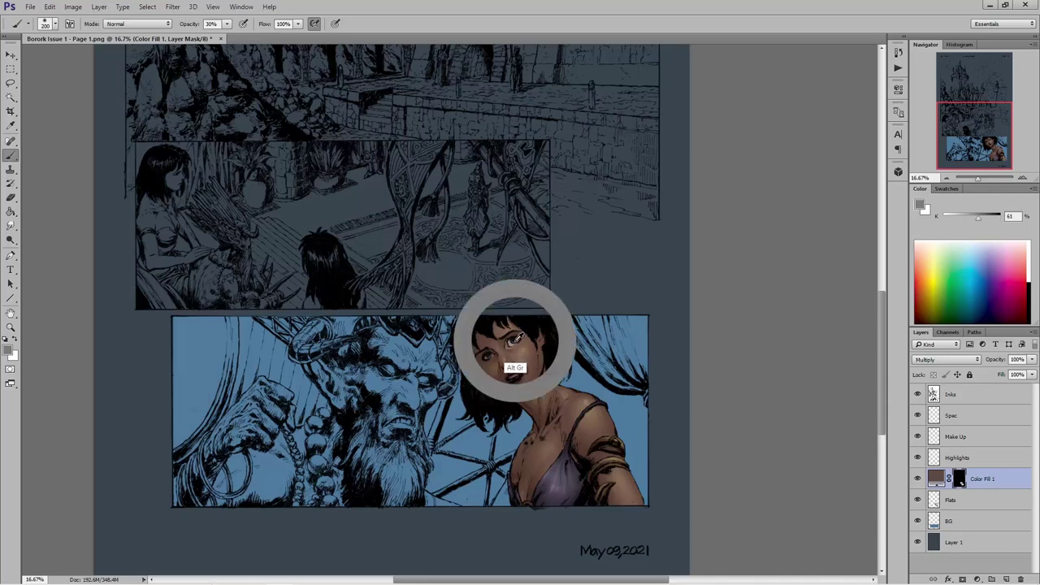
left_click(959, 458)
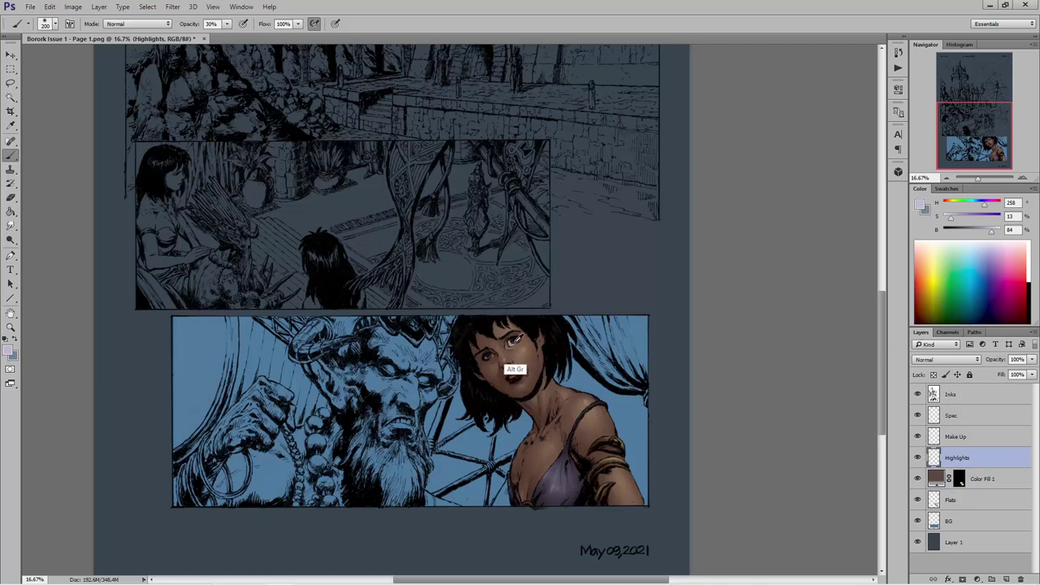
left_click(516, 340, "alt")
left_click(516, 339, "alt")
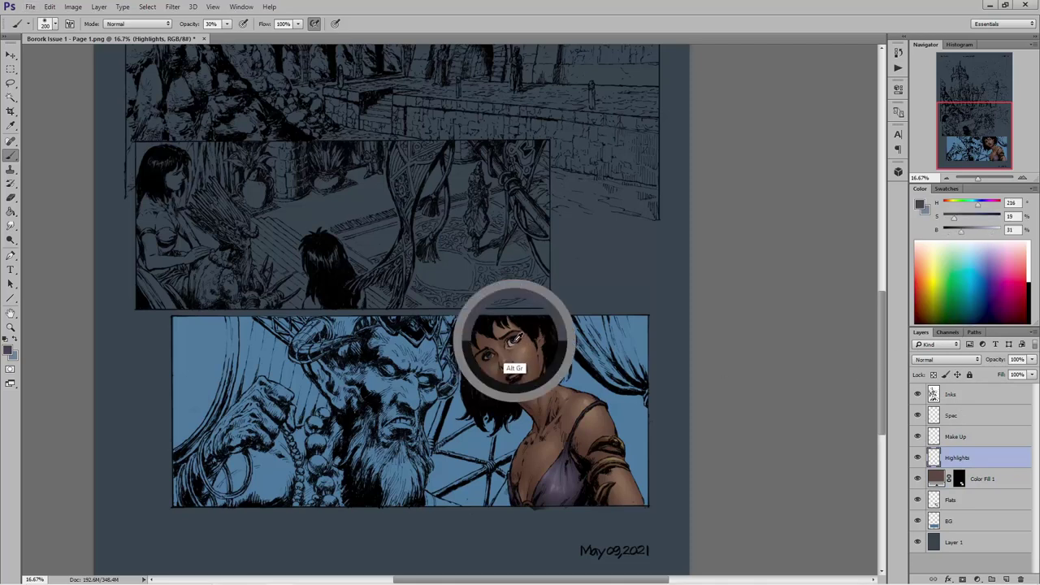
left_click(516, 342, "alt")
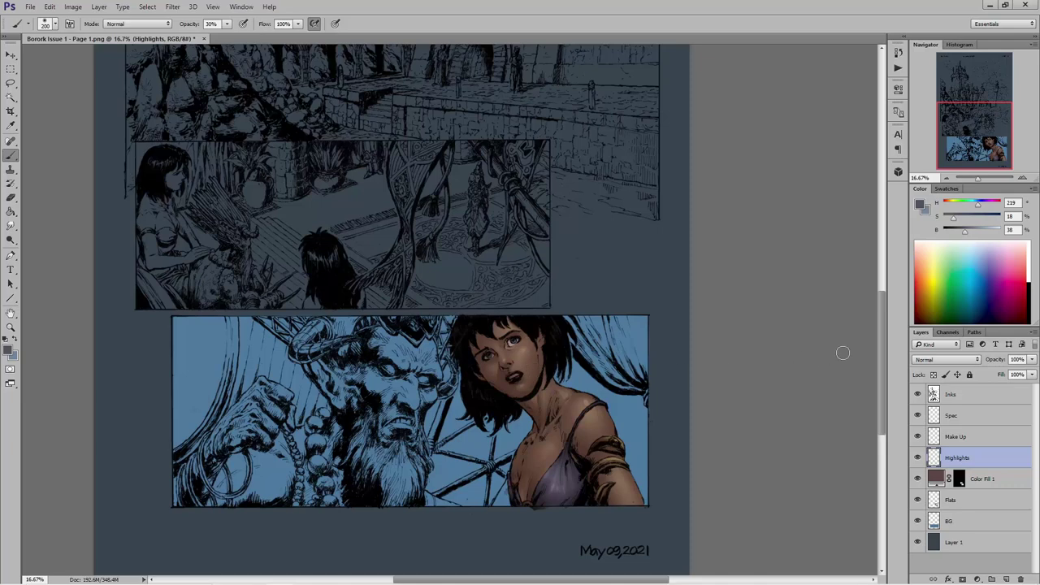
left_click_drag(984, 233, 995, 233)
- Create a new layer above Spec and name it Secondary Light
left_click(11, 82)
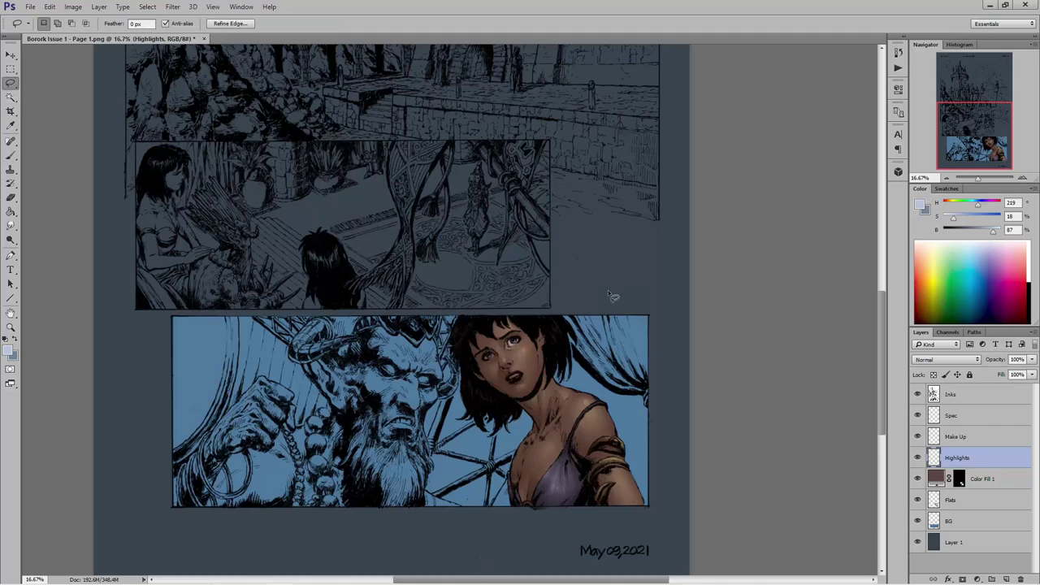
left_click(966, 413)
left_click(1006, 578)
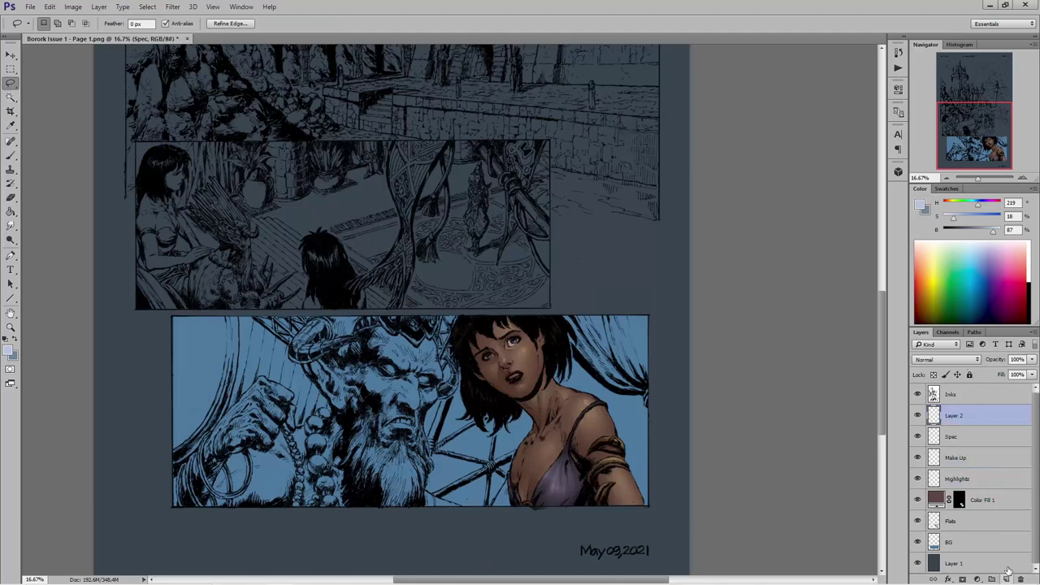
double_click(956, 416)
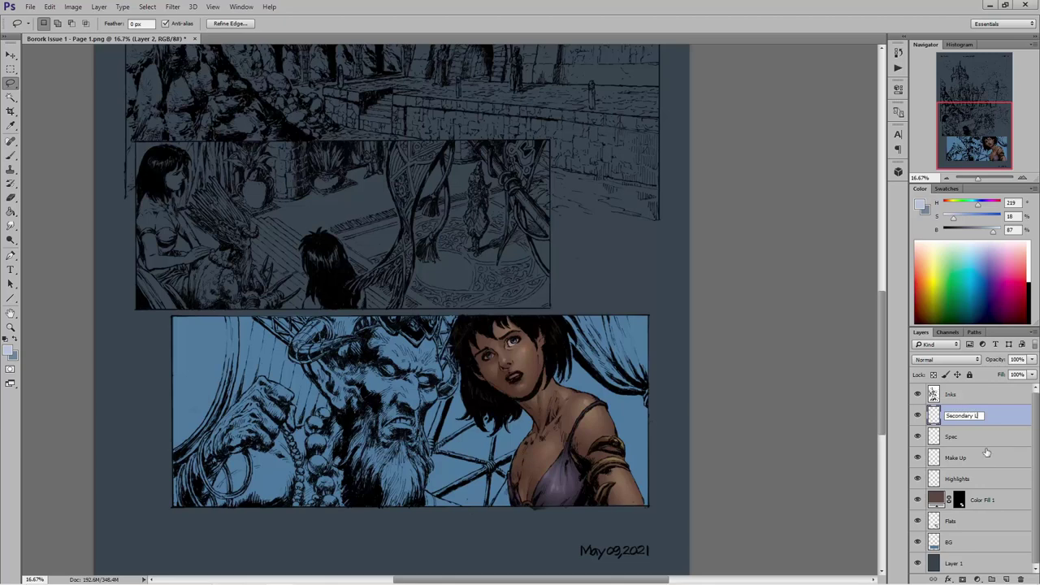
type("t")
key("Return")
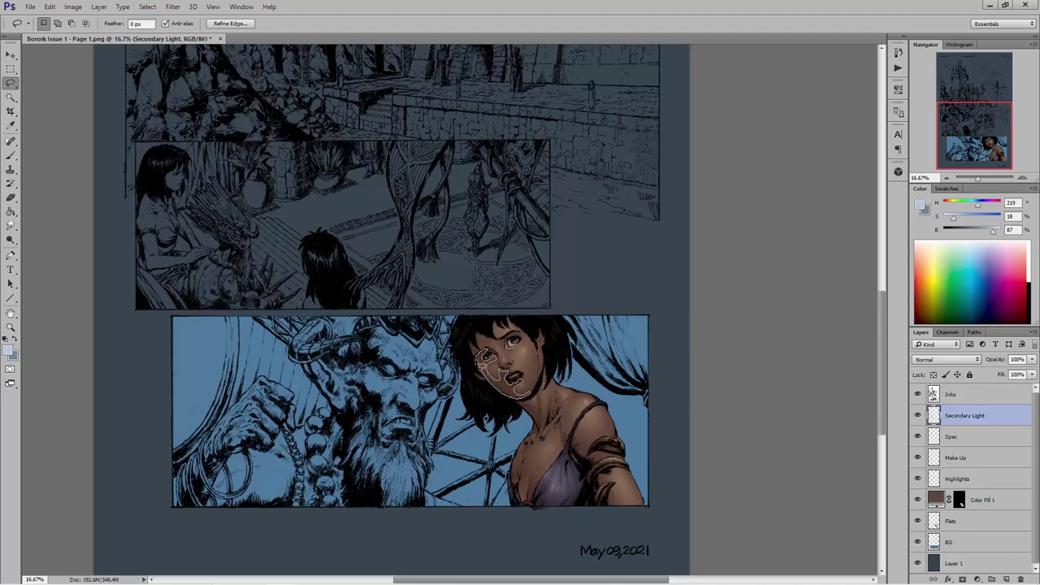
- Lasso the shadowed side of the woman's face and add the outer edge of her chest to the selection
left_click_drag(504, 376, 506, 375)
key("shift")
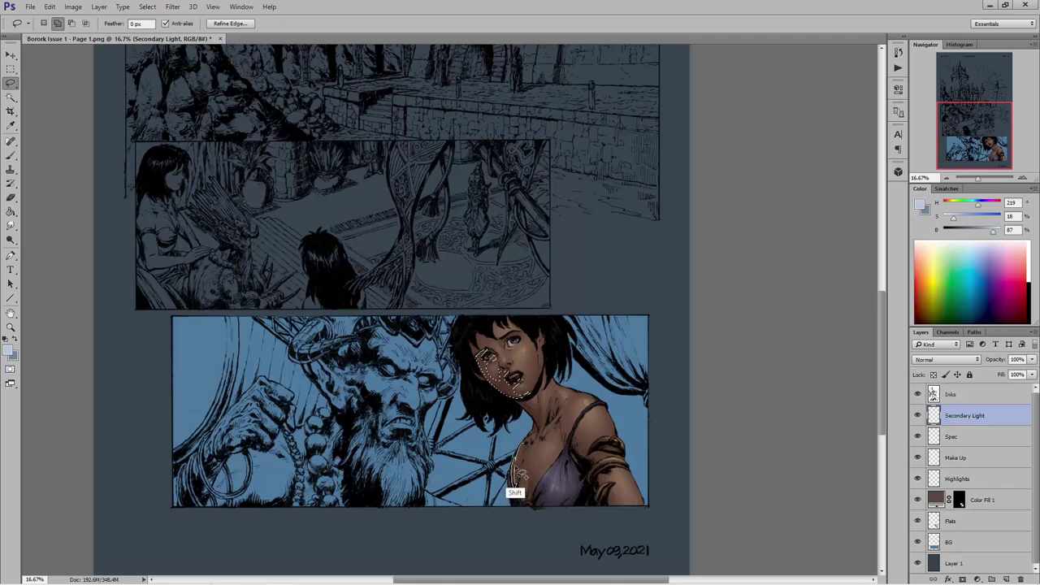
left_click_drag(520, 472, 532, 443)
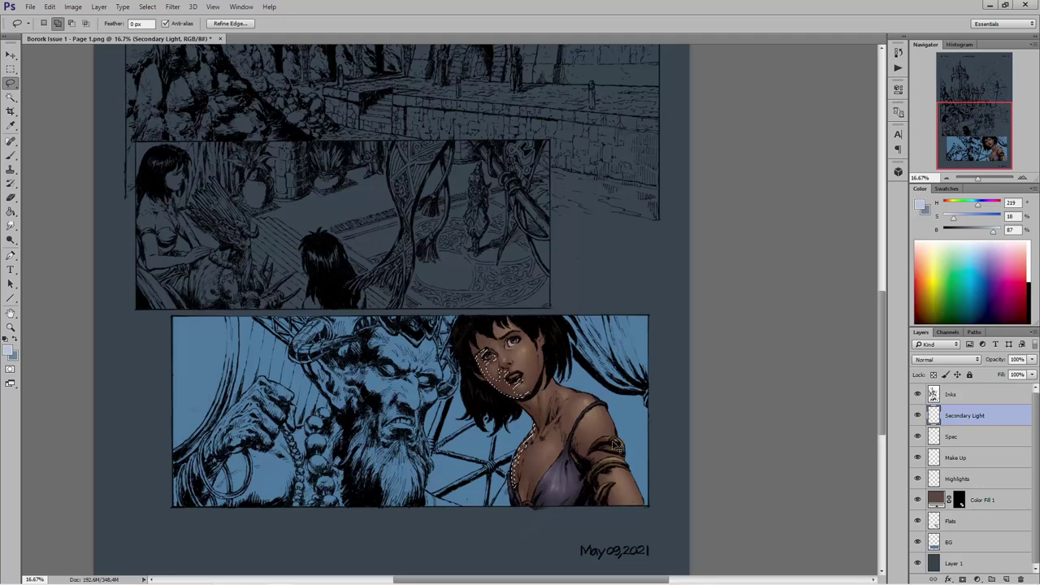
key("ctrl+d")
- Sample colours around the woman's face with the Brush tool and mix a muted blue H 224, S 16, B 71 for the secondary light
key("b")
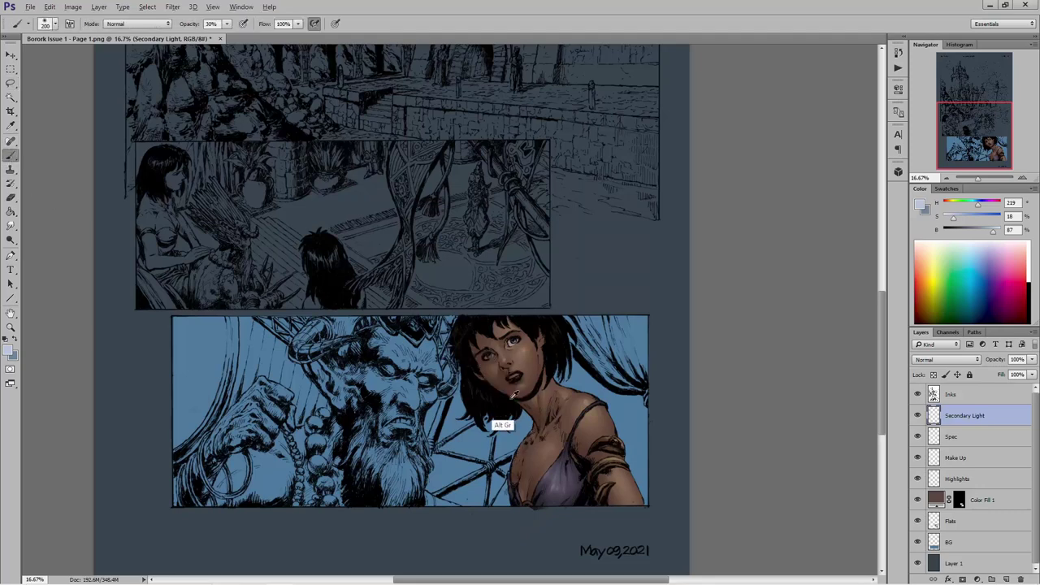
left_click(517, 406, "alt")
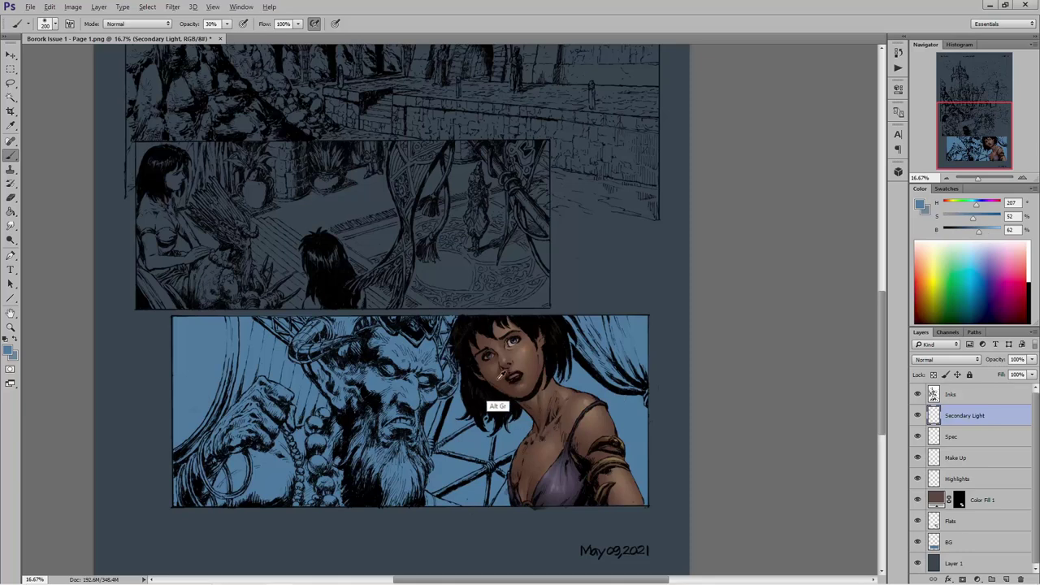
left_click(498, 408, "alt")
mouse_move(962, 231)
left_mouse_down()
mouse_move(979, 205)
mouse_move(981, 234)
mouse_move(954, 220)
left_mouse_up()
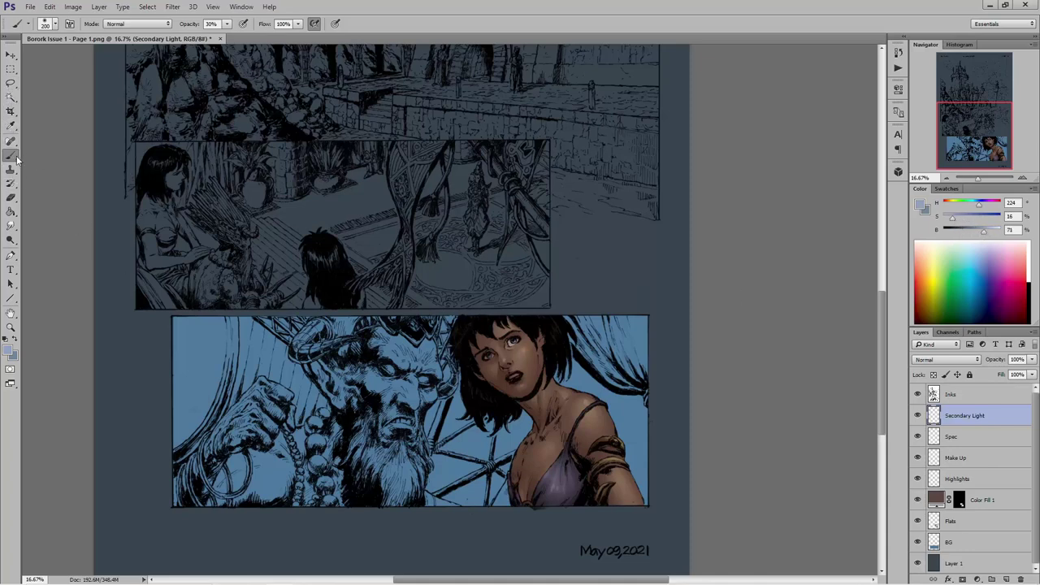
- Enlarge the brush to 300, mix a teal blue H 190, S 31, B 71, and brush it along the face and chest edge
key("bracketright")
key("bracketright")
mouse_move(480, 387)
left_mouse_down()
mouse_move(542, 430)
mouse_move(567, 468)
mouse_move(535, 428)
left_mouse_up()
left_click_drag(969, 207, 975, 206)
left_click(508, 411)
- Lasso the shadowed neck edge and add the underarm side of the dress, its lower folds, the arm and the armbands to the selection
left_click(10, 82)
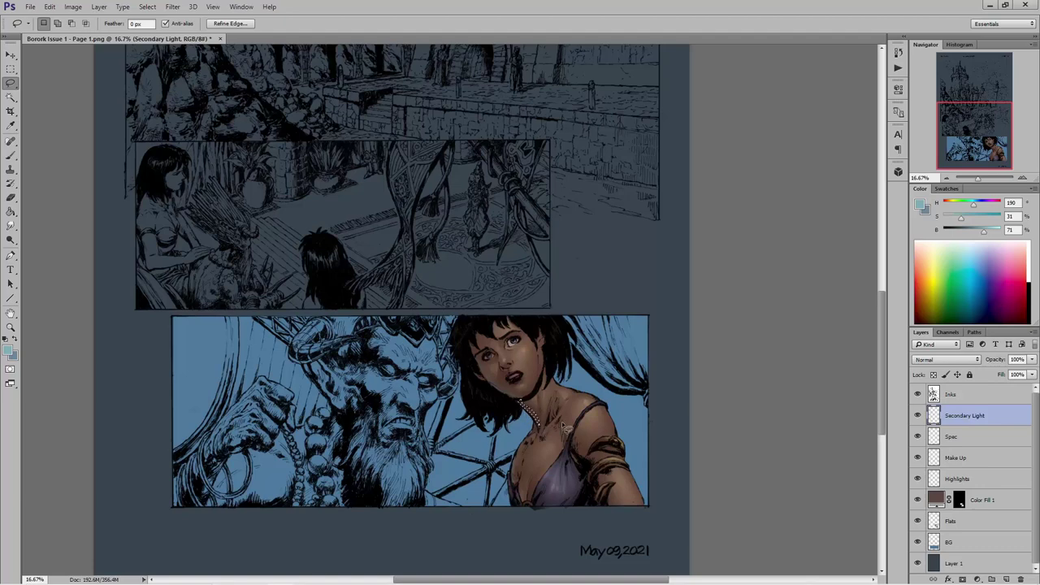
key("shift")
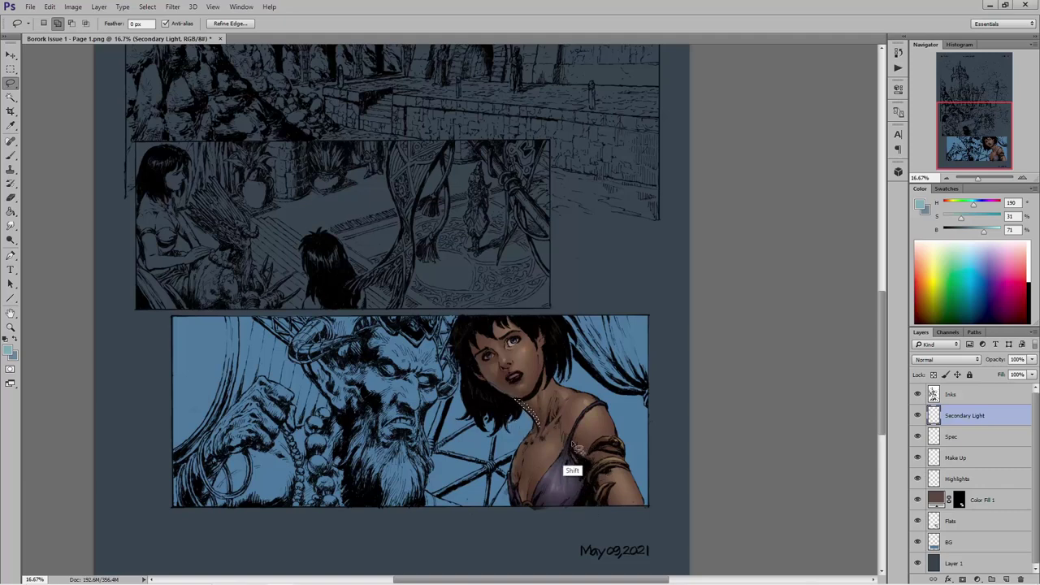
mouse_move(575, 448)
left_mouse_down()
mouse_move(566, 455)
mouse_move(595, 479)
mouse_move(571, 454)
mouse_move(592, 469)
left_mouse_up()
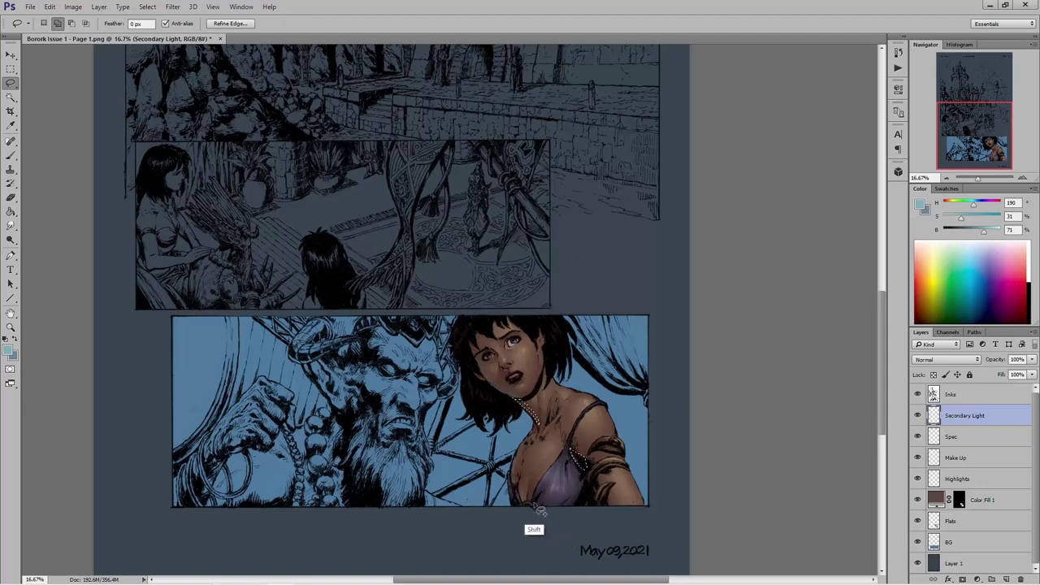
mouse_move(539, 509)
left_mouse_down()
mouse_move(538, 497)
mouse_move(563, 507)
mouse_move(540, 504)
mouse_move(559, 522)
mouse_move(540, 519)
mouse_move(552, 524)
mouse_move(587, 481)
mouse_move(589, 520)
left_mouse_up()
key("alt")
key("shift")
key("alt")
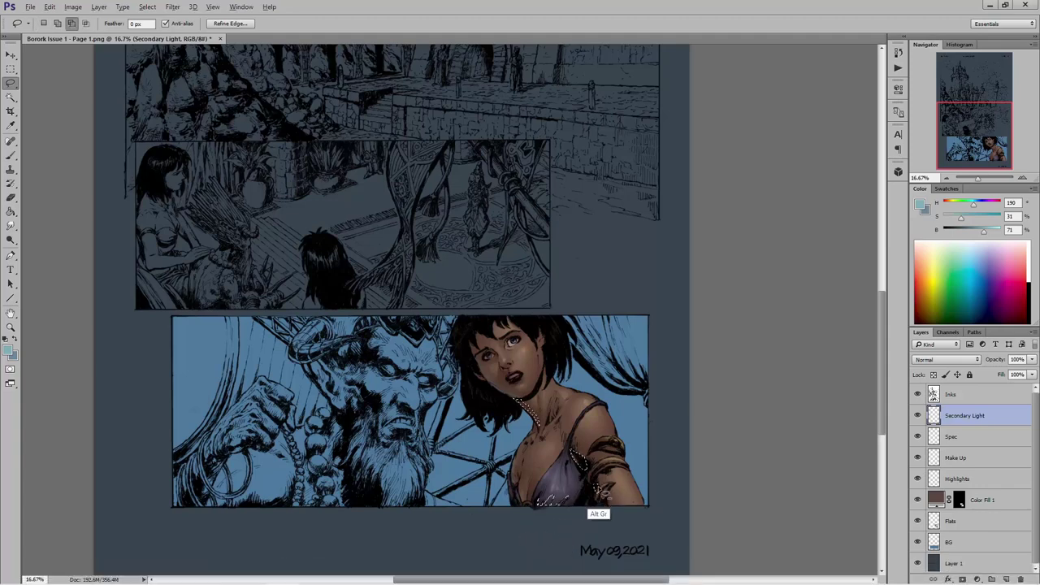
key("shift")
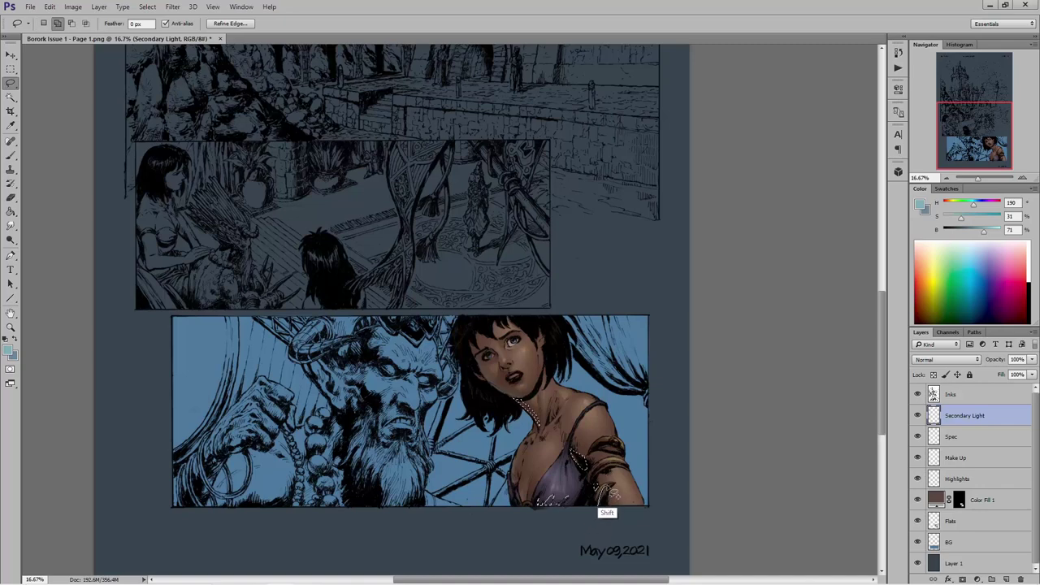
mouse_move(606, 497)
left_mouse_down()
mouse_move(592, 477)
mouse_move(621, 476)
mouse_move(593, 487)
mouse_move(615, 481)
mouse_move(598, 465)
mouse_move(610, 461)
mouse_move(602, 470)
left_mouse_up()
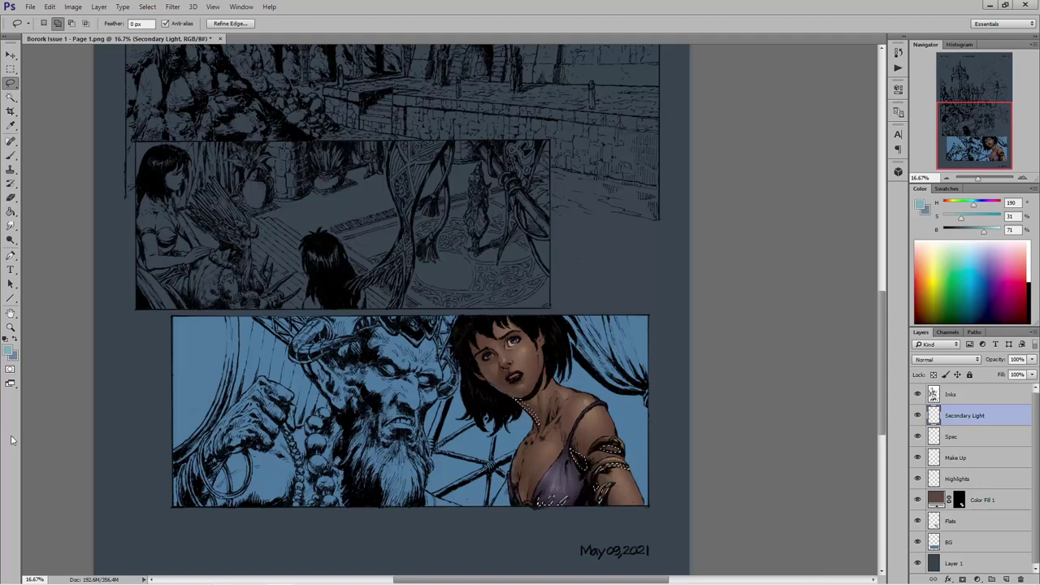
- Brush the teal secondary light at 30% opacity over the selected neck, dress and arm edges
key("ctrl+d")
left_click(11, 154)
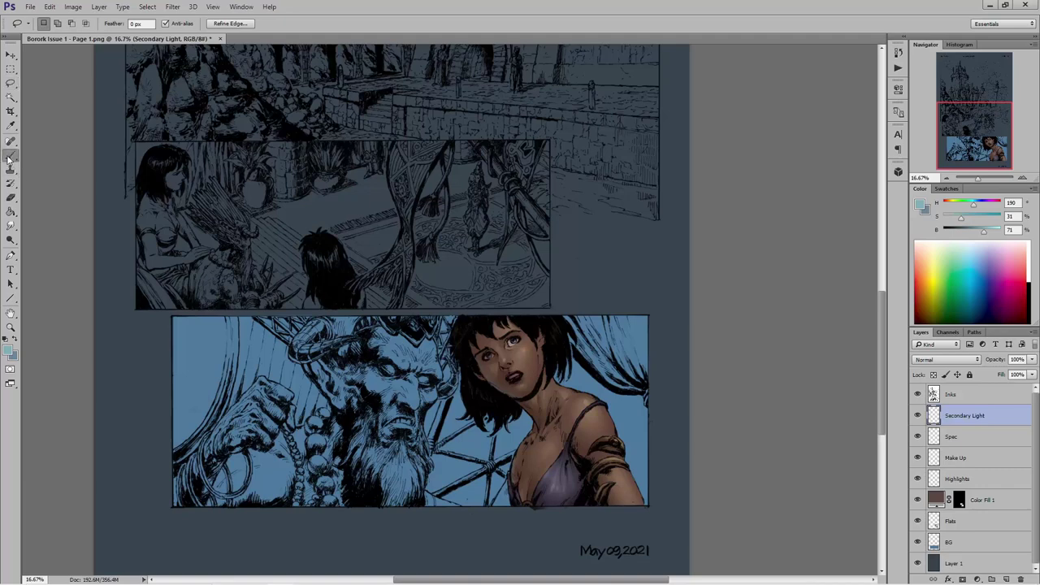
mouse_move(539, 410)
left_mouse_down()
mouse_move(510, 408)
mouse_move(545, 466)
mouse_move(493, 401)
mouse_move(519, 412)
mouse_move(496, 403)
mouse_move(541, 469)
mouse_move(593, 455)
mouse_move(567, 438)
mouse_move(563, 450)
mouse_move(590, 488)
left_mouse_up()
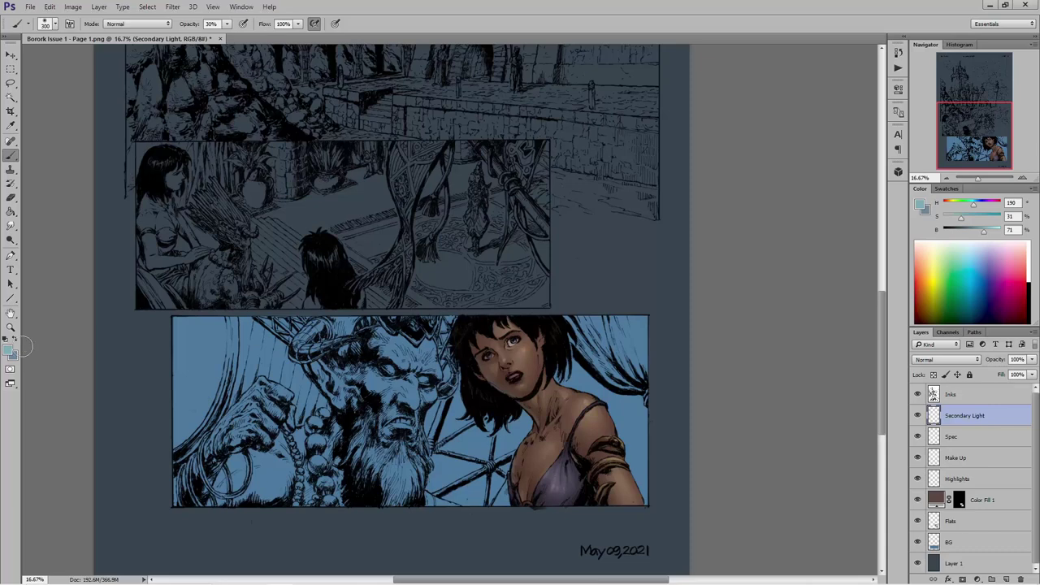
- Enlarge the brush to 400, lasso the outer edge of the woman's face near her temple and brush secondary light there
key("bracketright")
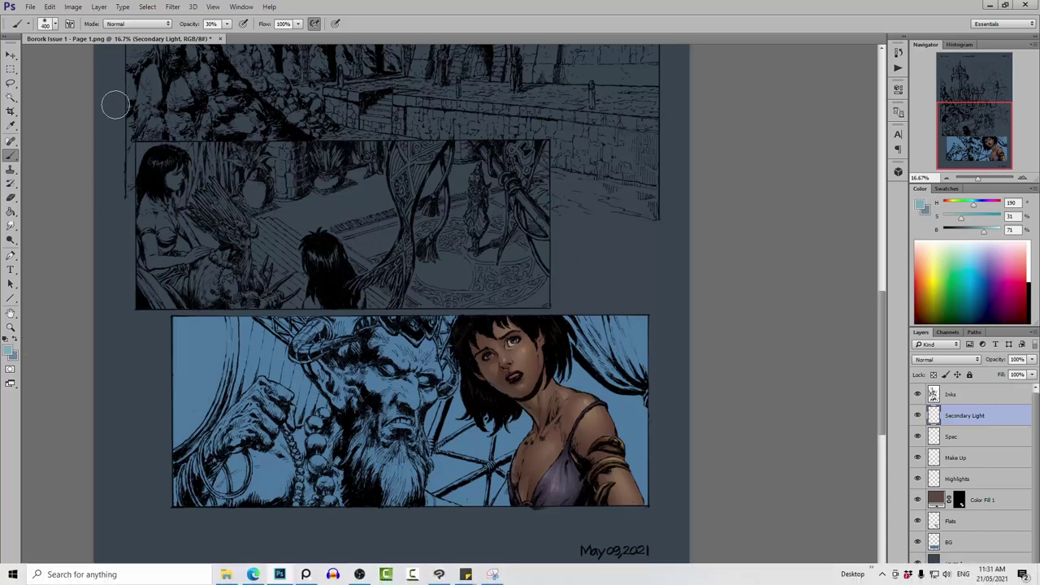
left_click(10, 83)
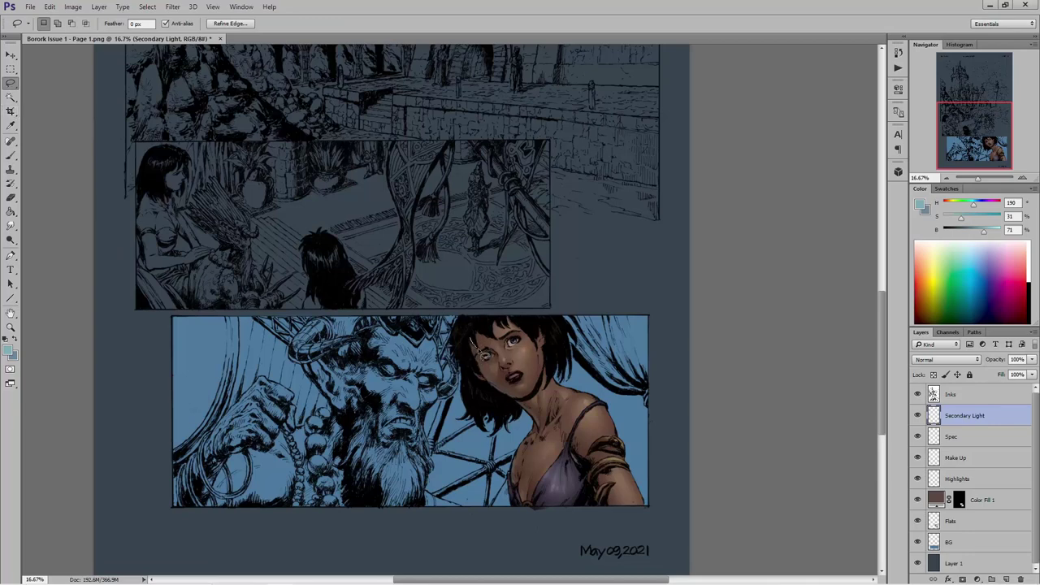
mouse_move(476, 353)
left_mouse_down()
mouse_move(495, 354)
mouse_move(479, 338)
mouse_move(486, 345)
left_mouse_up()
key("b")
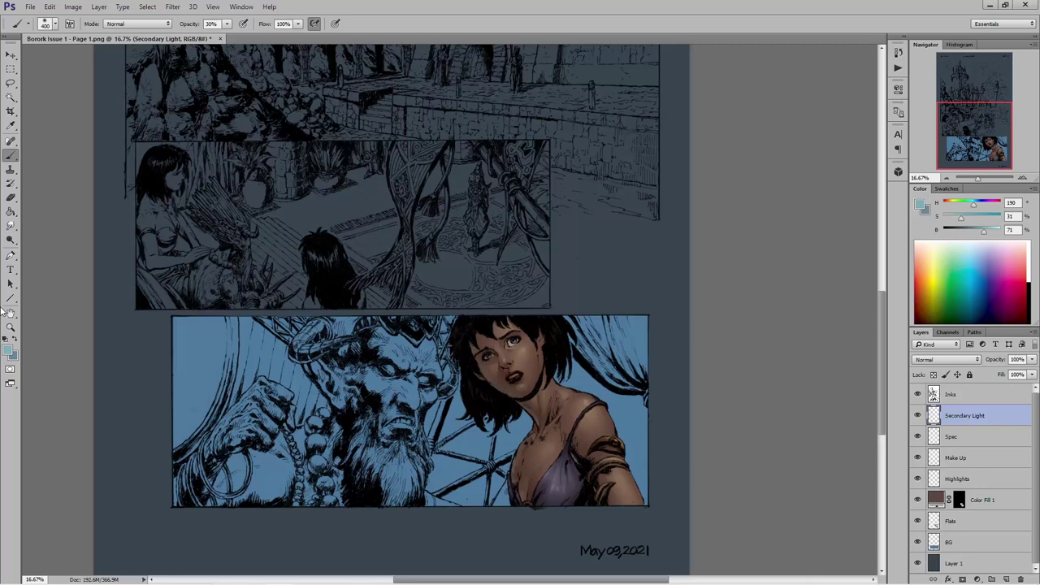
left_click(11, 83)
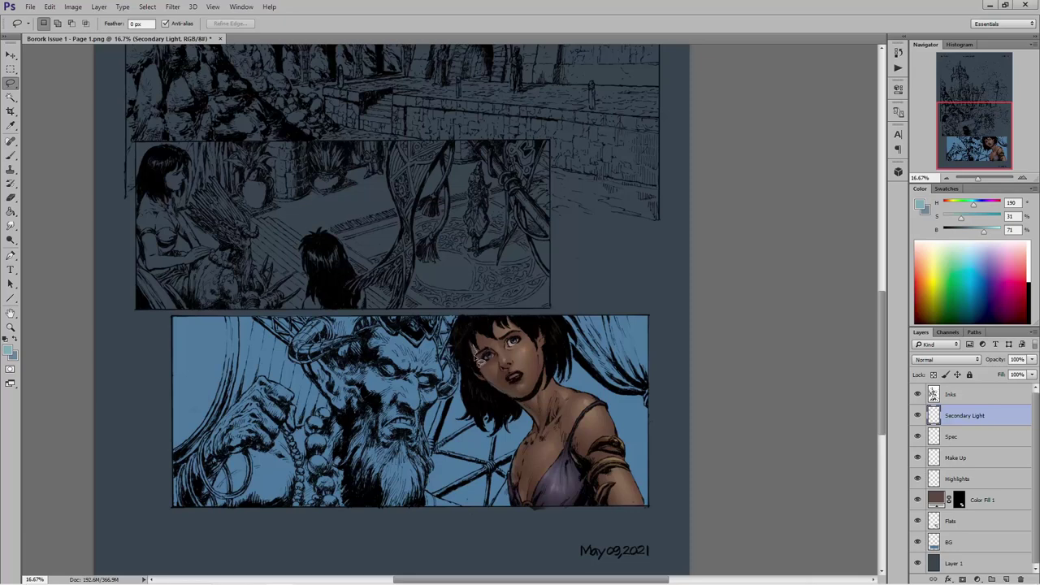
- Lasso the shadowed side of the woman's face from temple to chin and brush the secondary light inside it
mouse_move(477, 358)
left_mouse_down()
mouse_move(471, 347)
mouse_move(504, 400)
mouse_move(528, 403)
mouse_move(499, 393)
mouse_move(484, 365)
left_mouse_up()
key("shift")
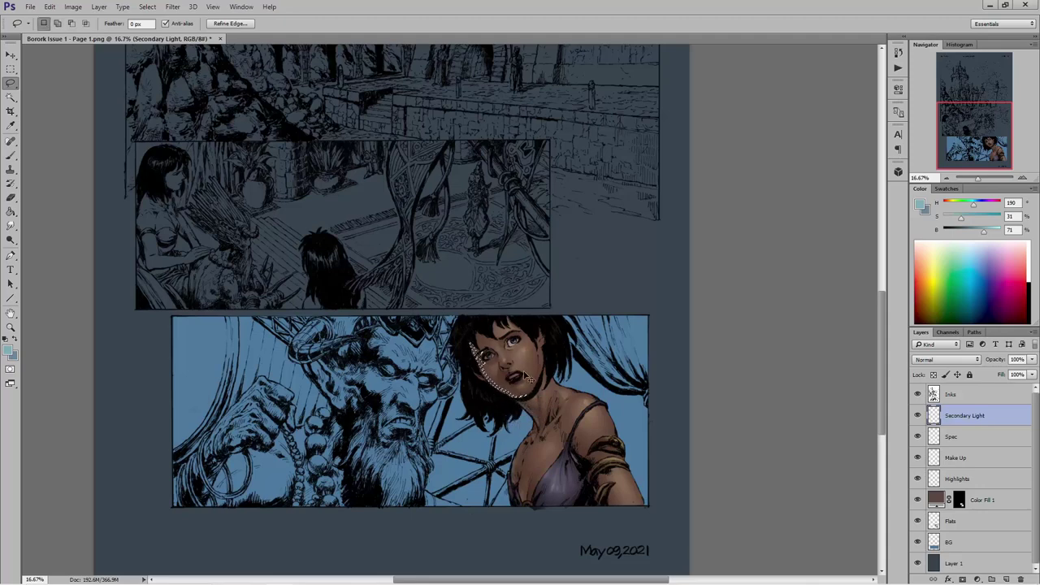
key("ctrl+d")
key("b")
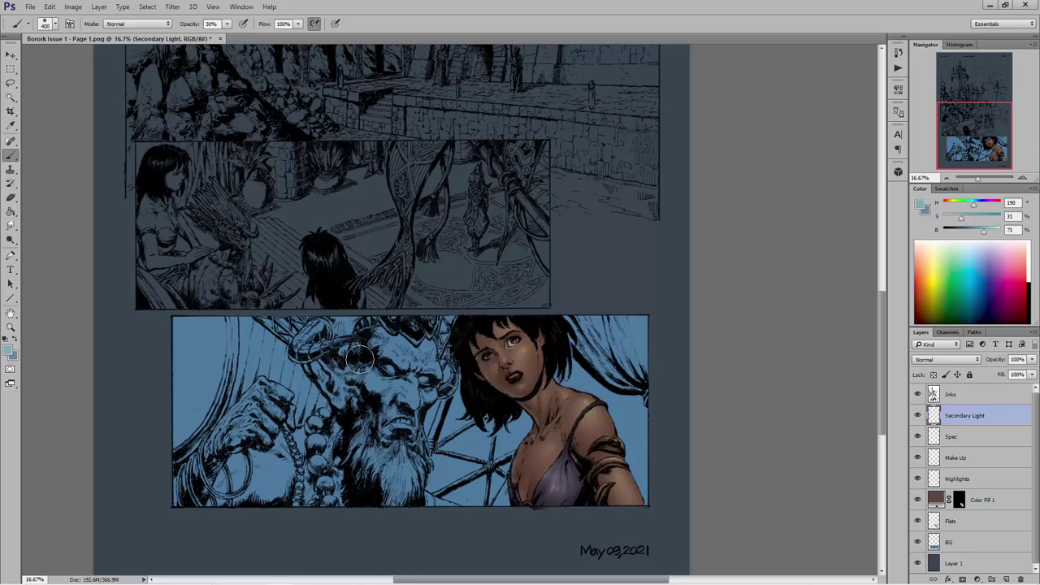
- Lasso the lower edge of the purple dress and brush the secondary light onto it
left_click(6, 82)
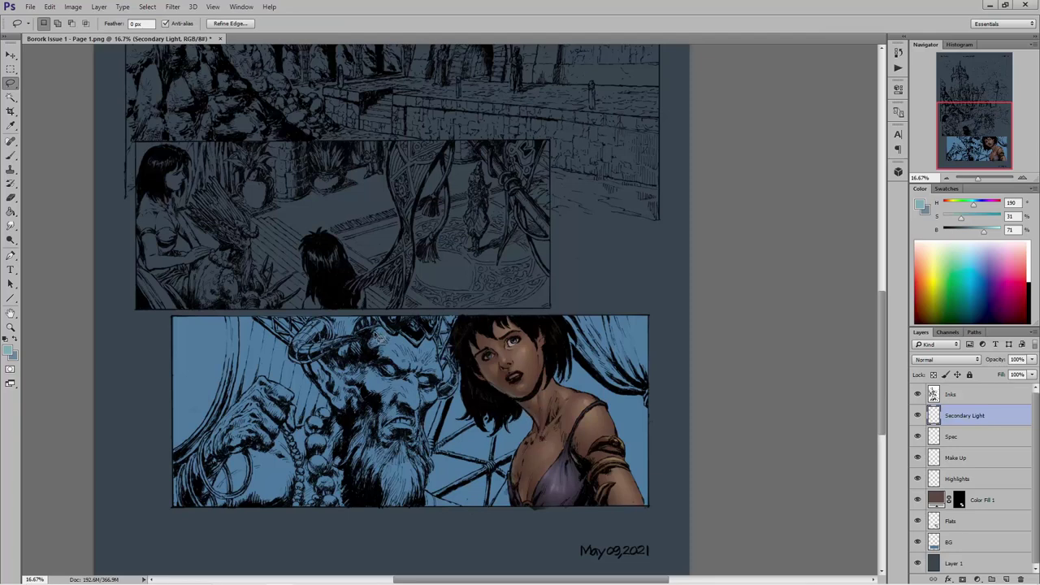
left_click(10, 157)
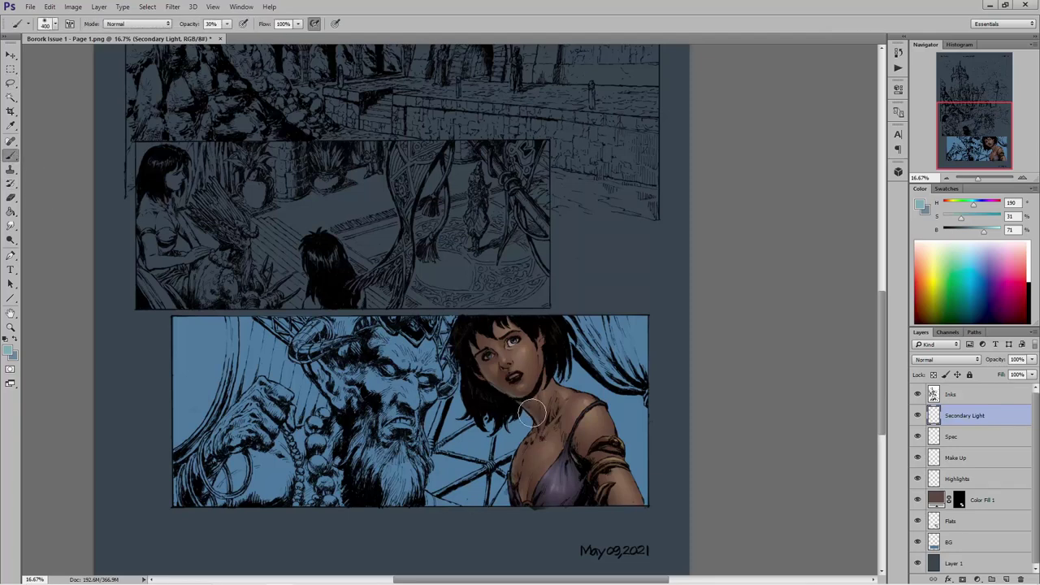
left_click(10, 83)
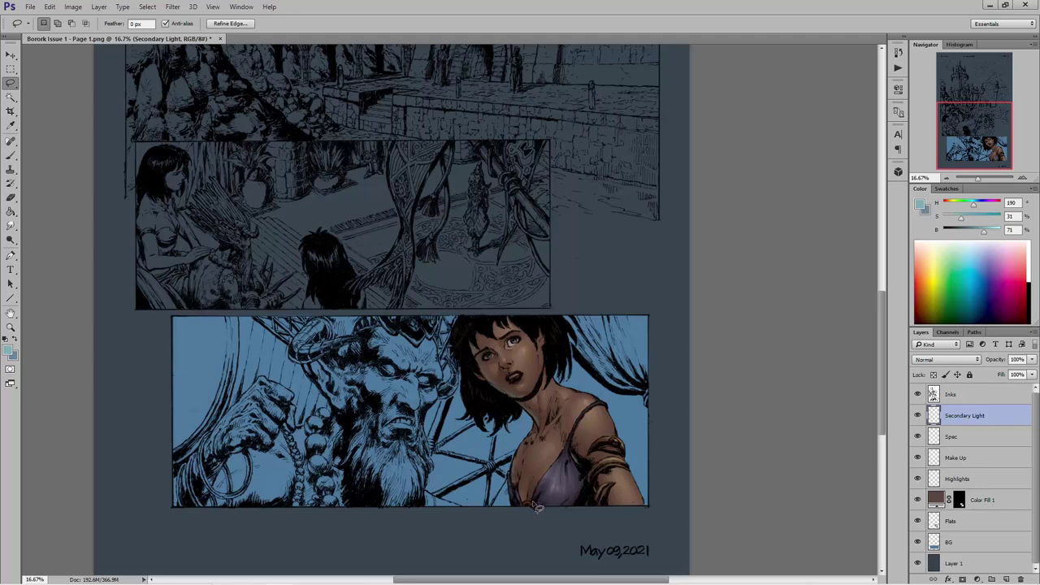
mouse_move(536, 507)
left_mouse_down()
mouse_move(535, 471)
mouse_move(535, 507)
left_mouse_up()
left_click(11, 155)
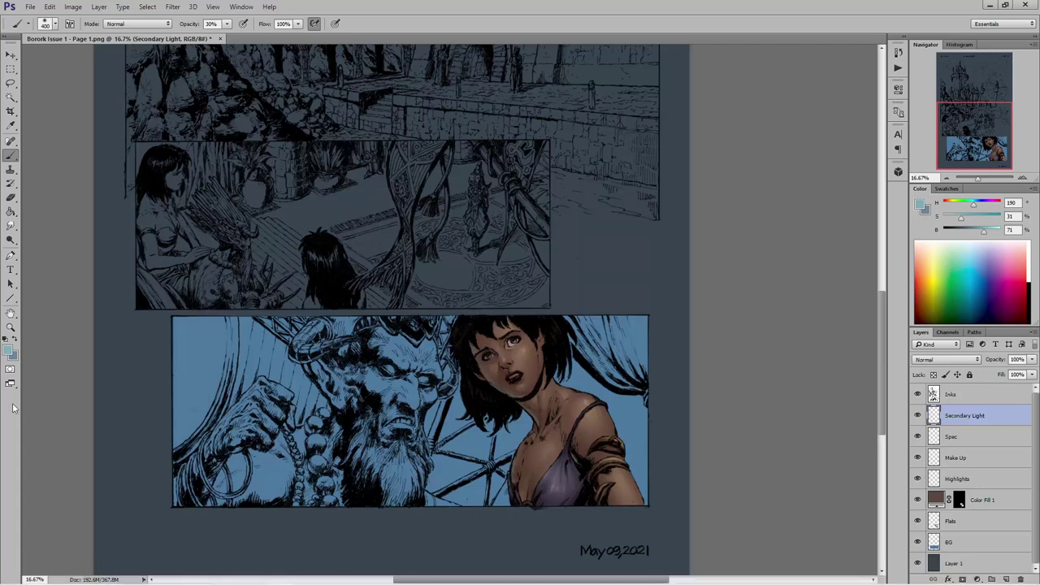
left_click(13, 83)
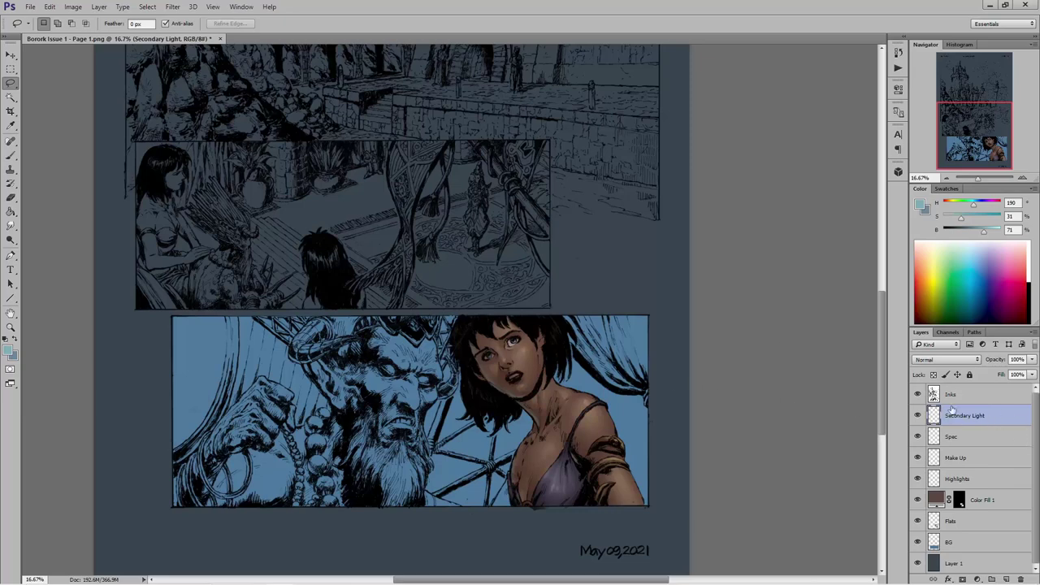
- Add a Selective Color adjustment layer above Secondary Light and shift the ink balance of the Reds to warm the skin
left_click(100, 7)
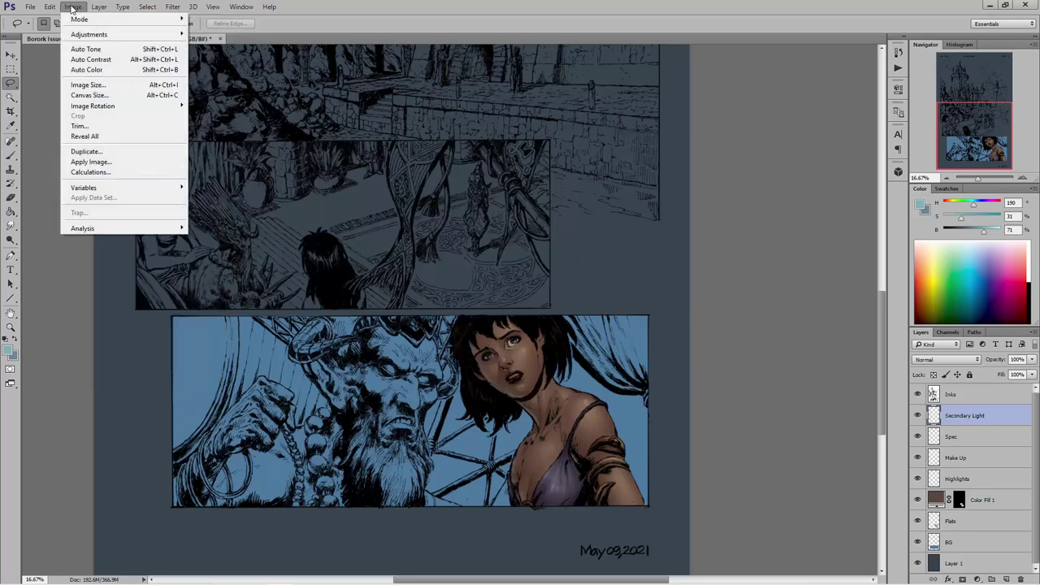
mouse_move(162, 137)
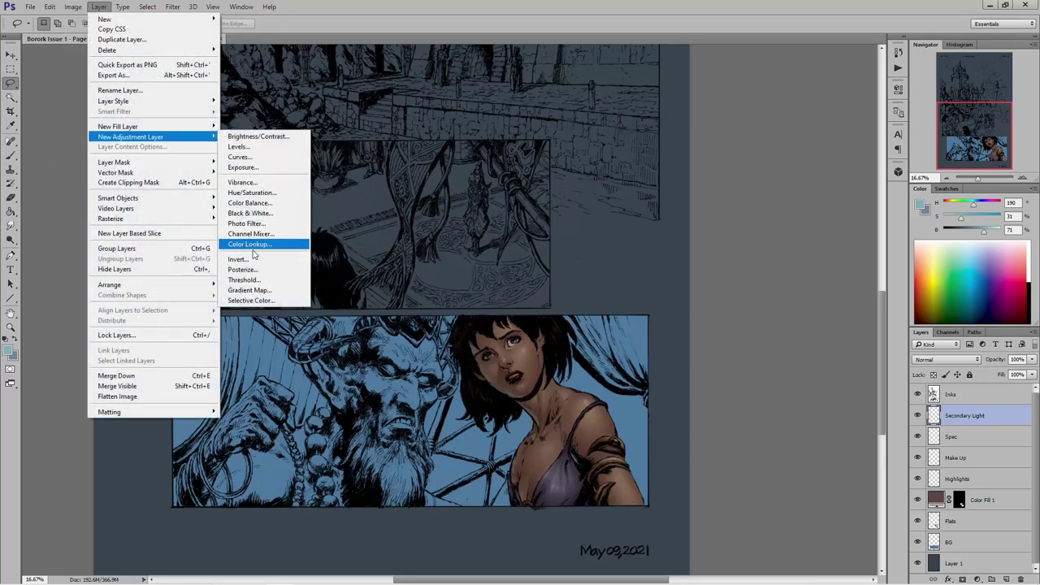
left_click(249, 302)
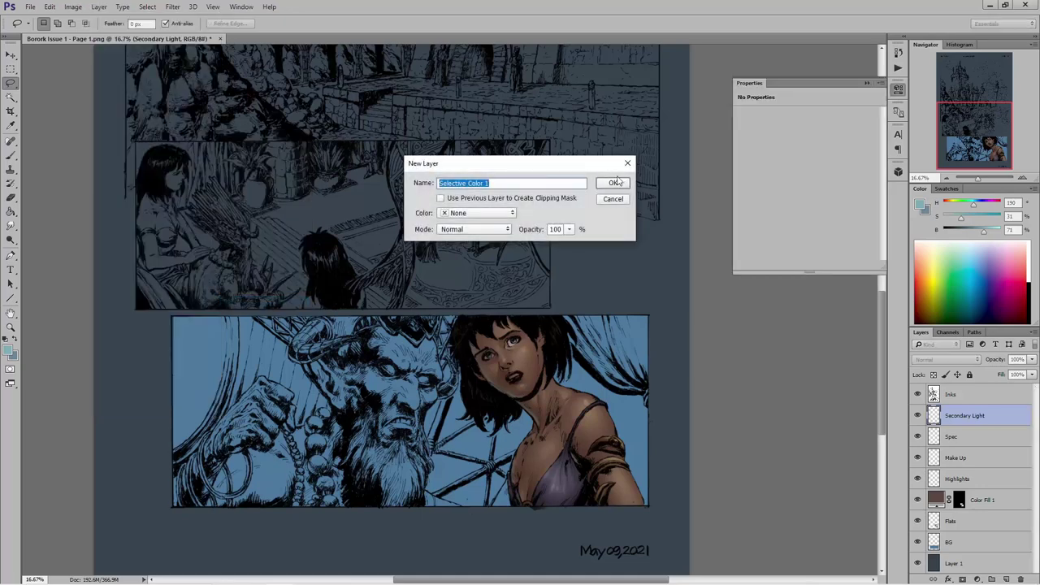
left_click(616, 182)
left_click_drag(810, 152, 854, 157)
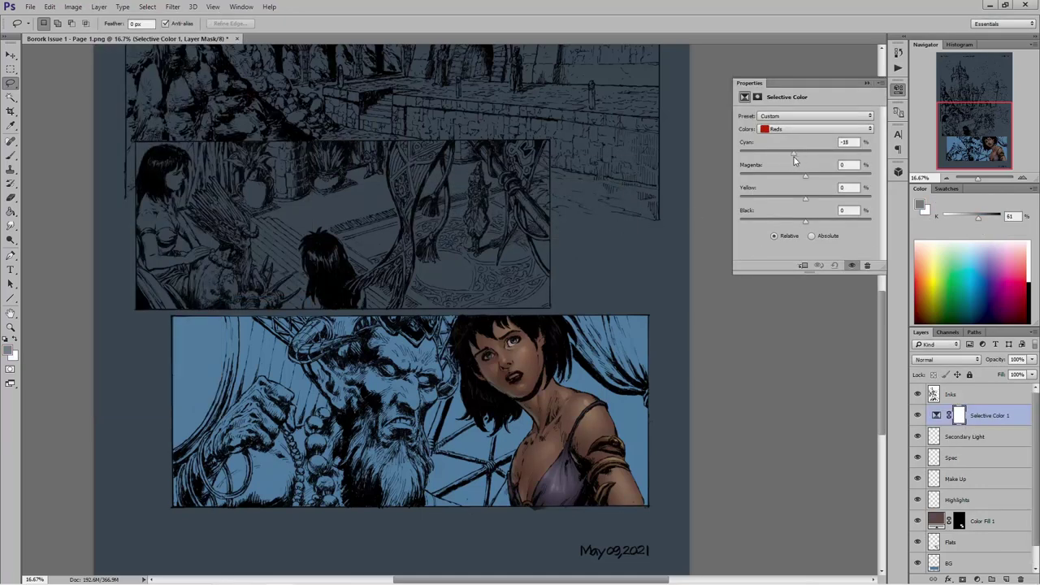
left_click_drag(805, 180, 819, 202)
- Set the Yellows in the Selective Color adjustment to cyan +17, magenta -9, yellow +20 and black +14
left_click(817, 132)
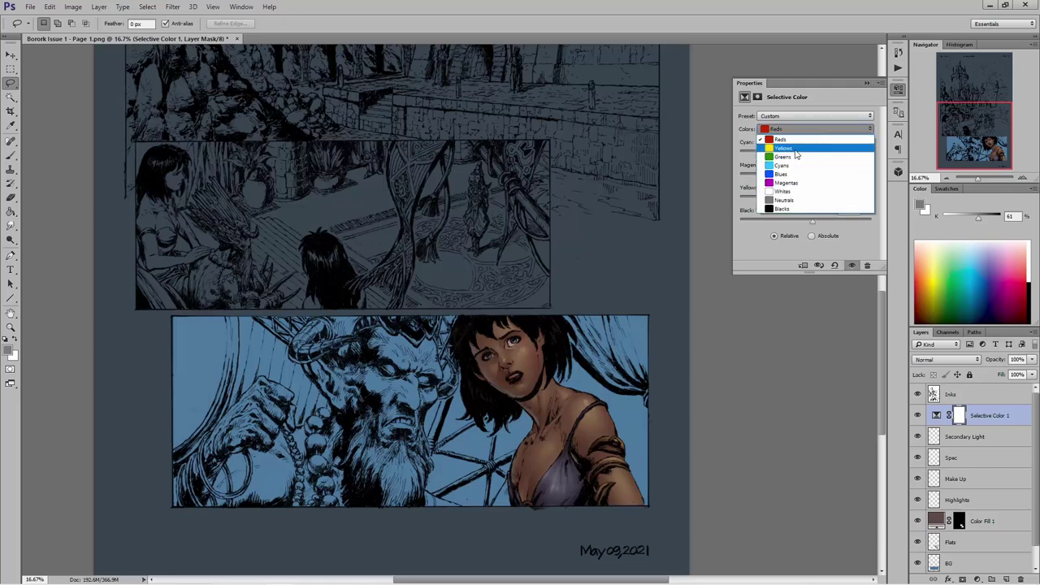
left_click(808, 144)
left_click_drag(807, 179, 816, 154)
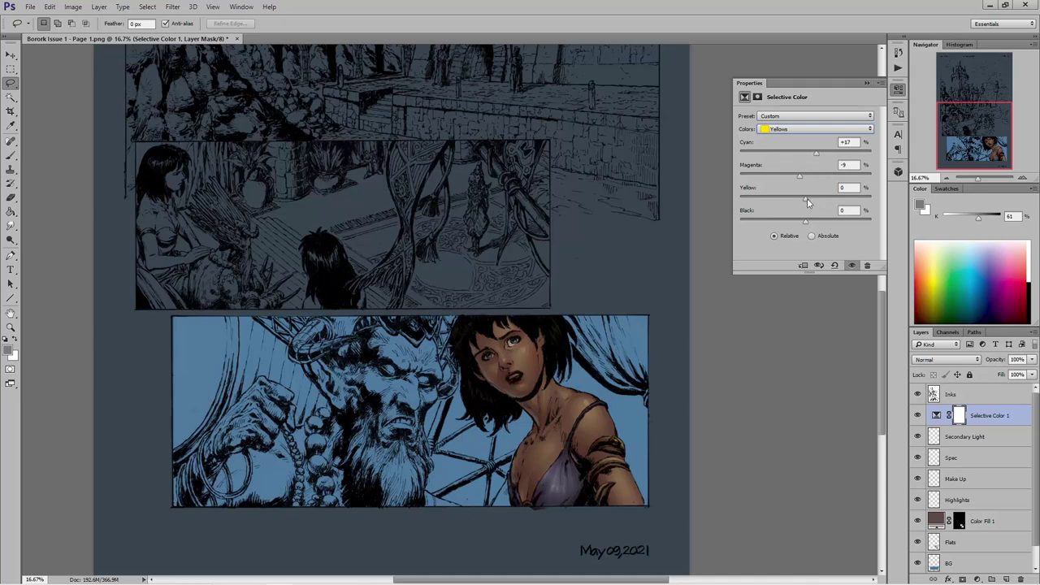
left_click_drag(807, 202, 793, 201)
left_click(795, 130)
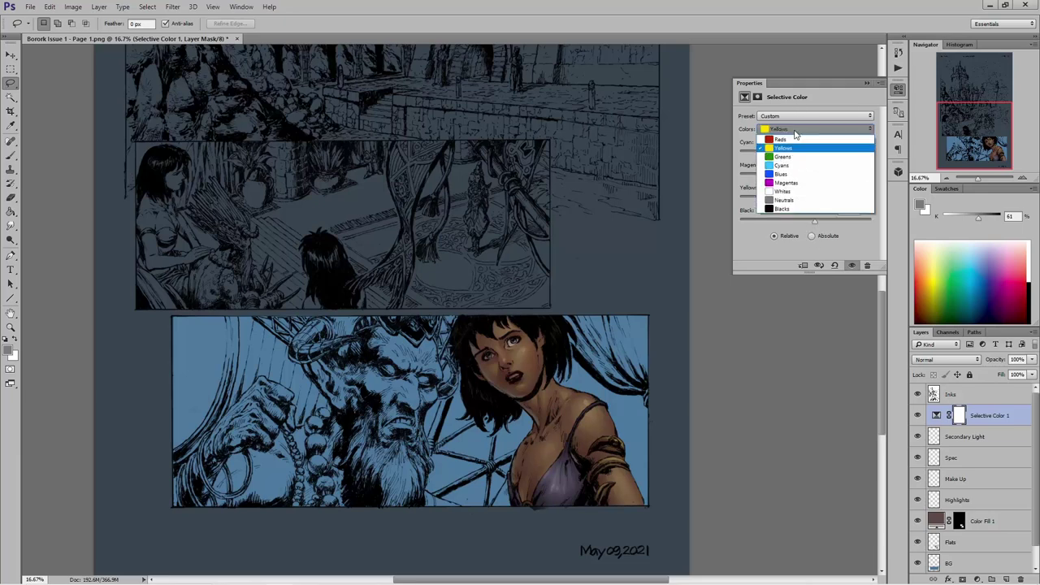
left_click(795, 132)
left_click(868, 84)
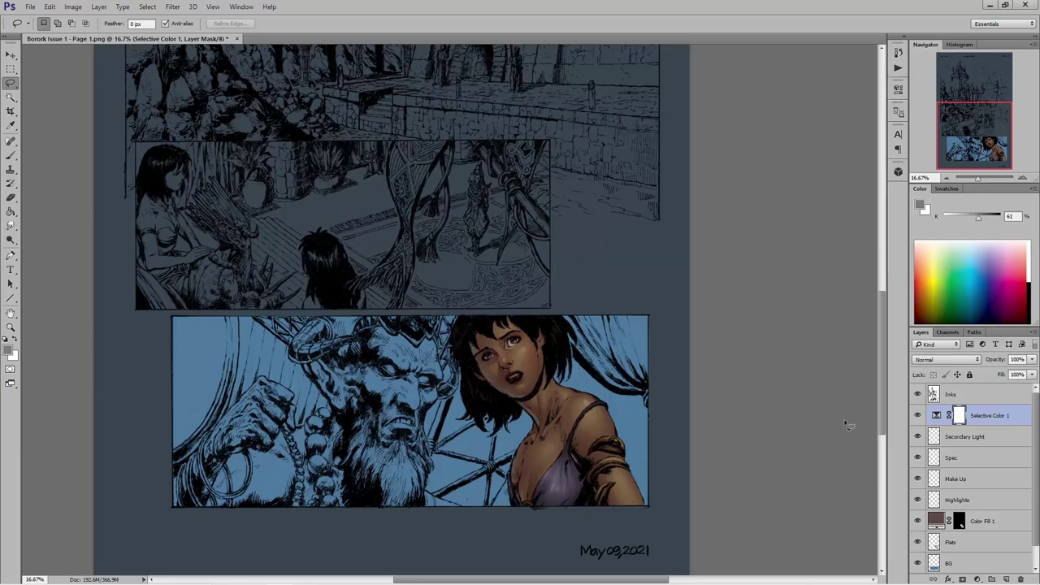
- Add a Curves adjustment layer above Selective Color 1 and raise the upper part of the RGB curve to brighten the image
left_click(99, 7)
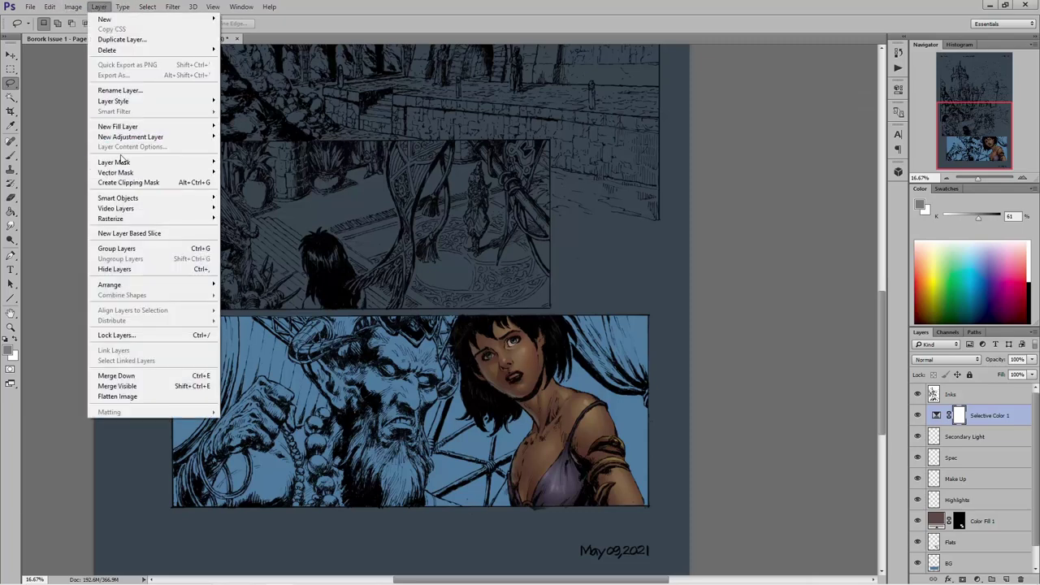
mouse_move(140, 138)
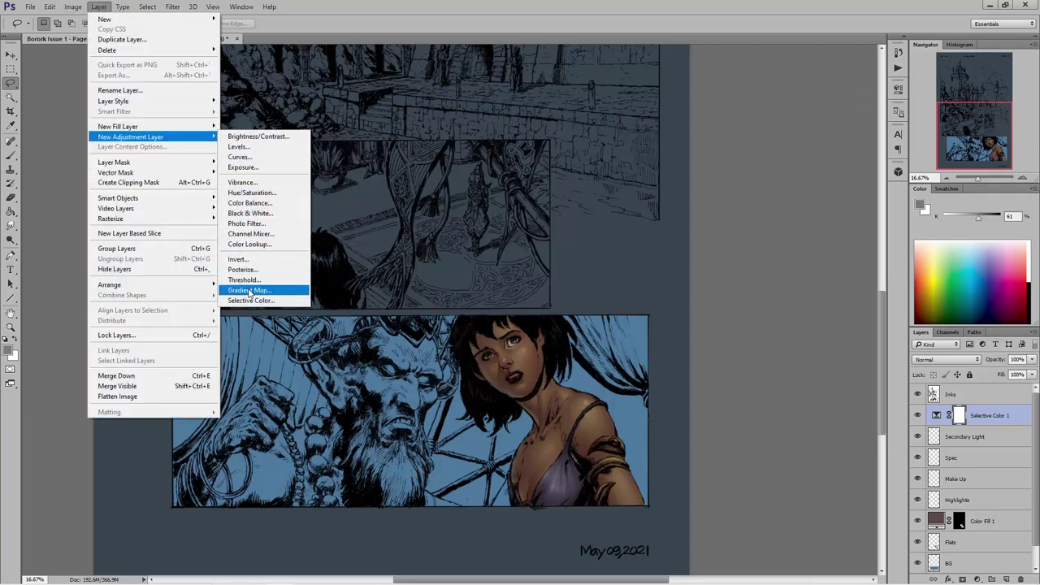
left_click(250, 157)
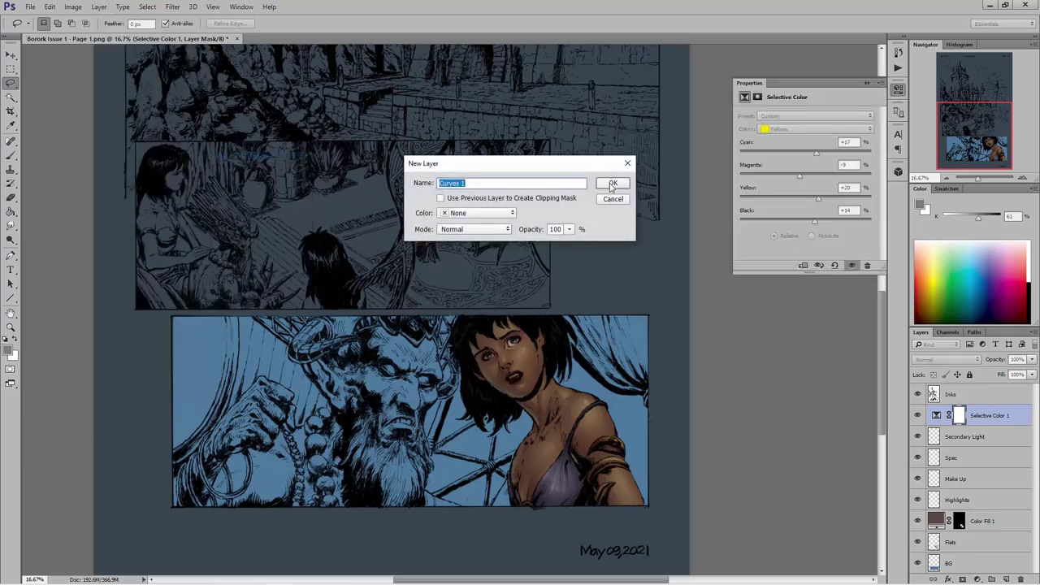
left_click(612, 185)
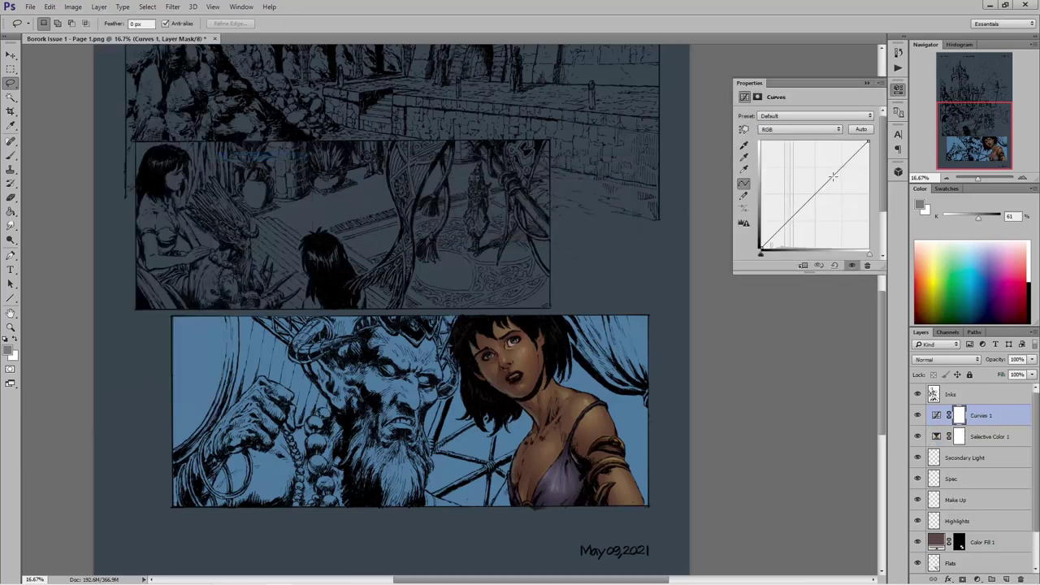
left_click_drag(833, 176, 833, 163)
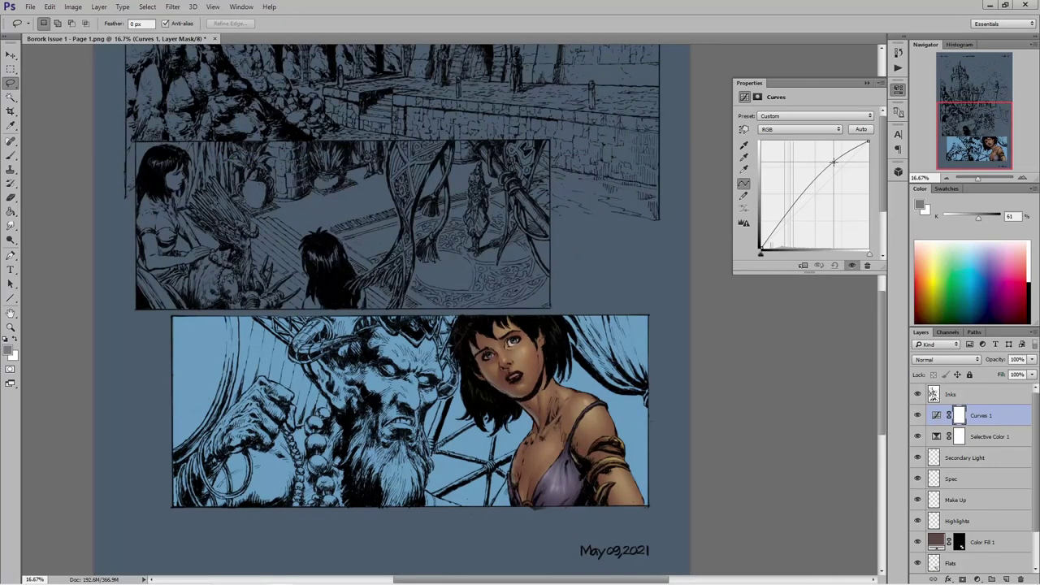
- Add a shadow point to the RGB curve, pull it slightly down and lift the highlight point to increase contrast
left_click(782, 224)
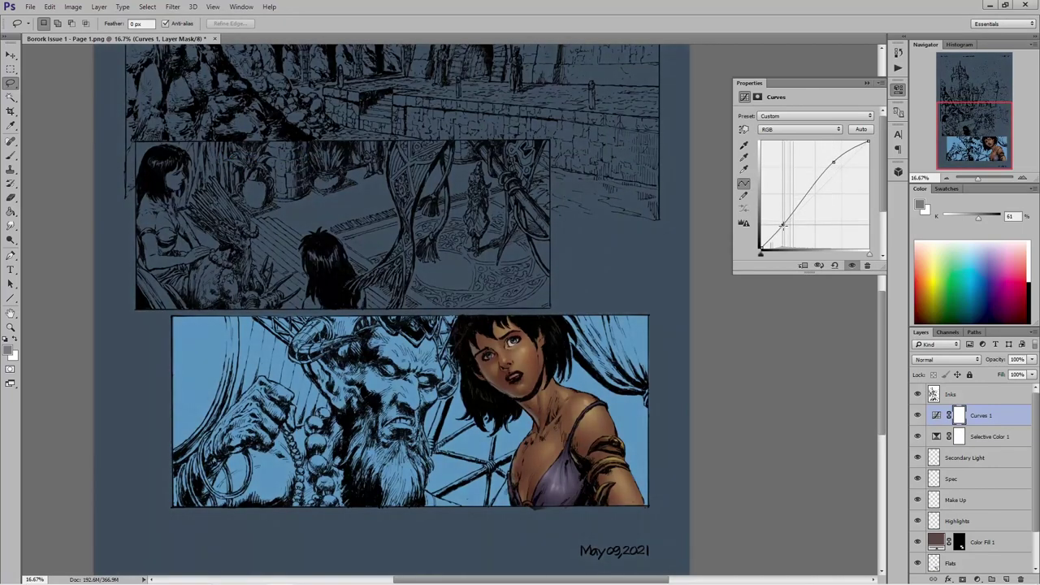
left_click_drag(782, 226, 780, 226)
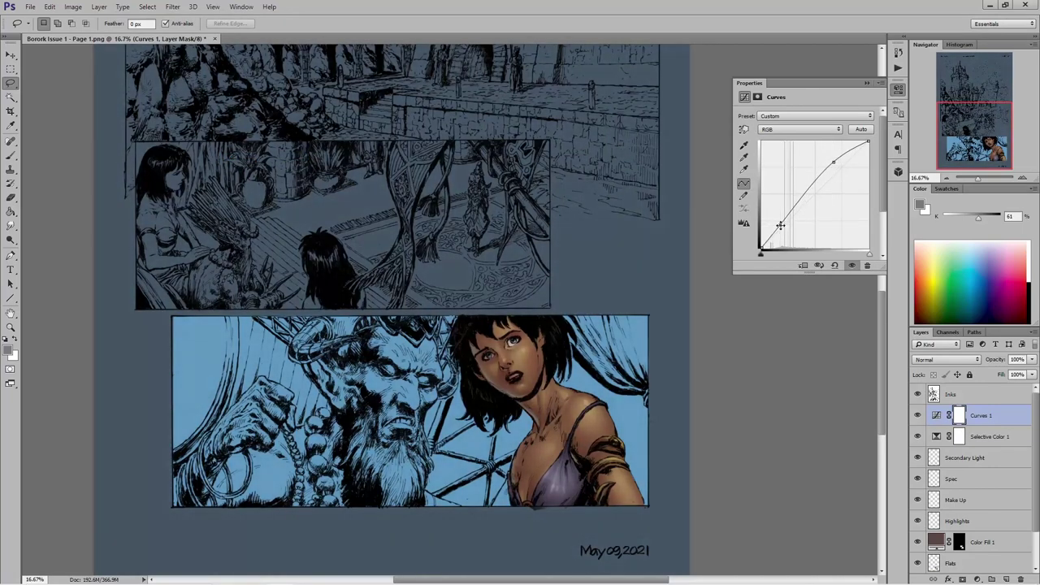
left_click_drag(834, 165, 842, 155)
left_click_drag(780, 224, 779, 227)
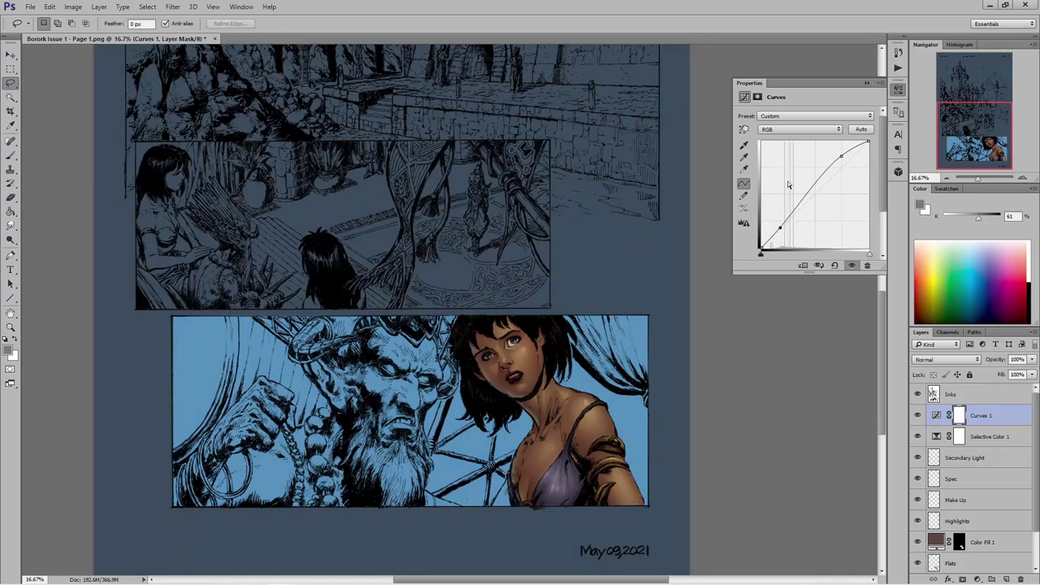
- Try reshaping the Red channel of the Curves adjustment, first lowering its upper part, then raising it to push the skin toward red
left_click(797, 130)
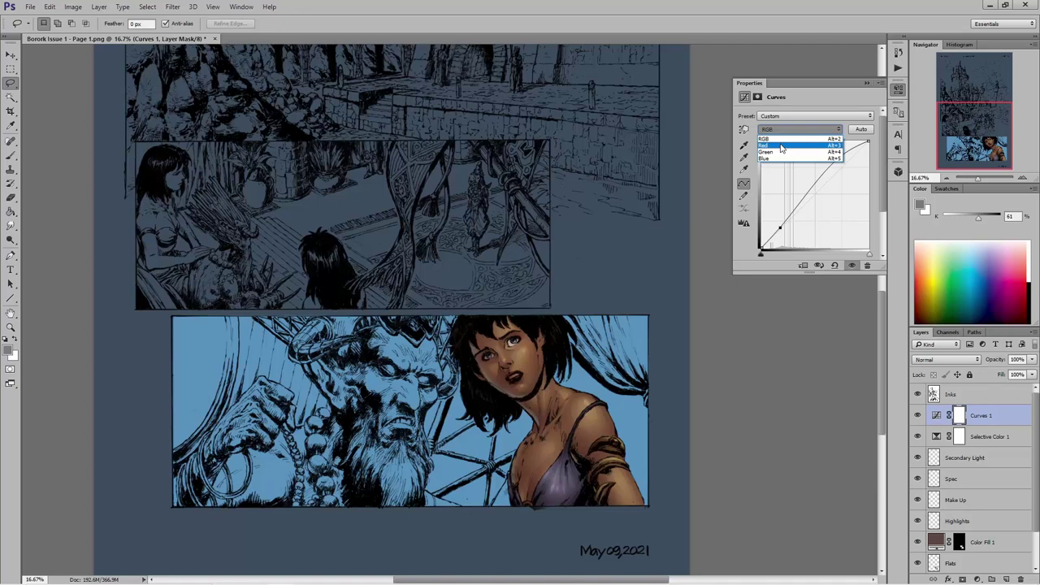
left_click(782, 147)
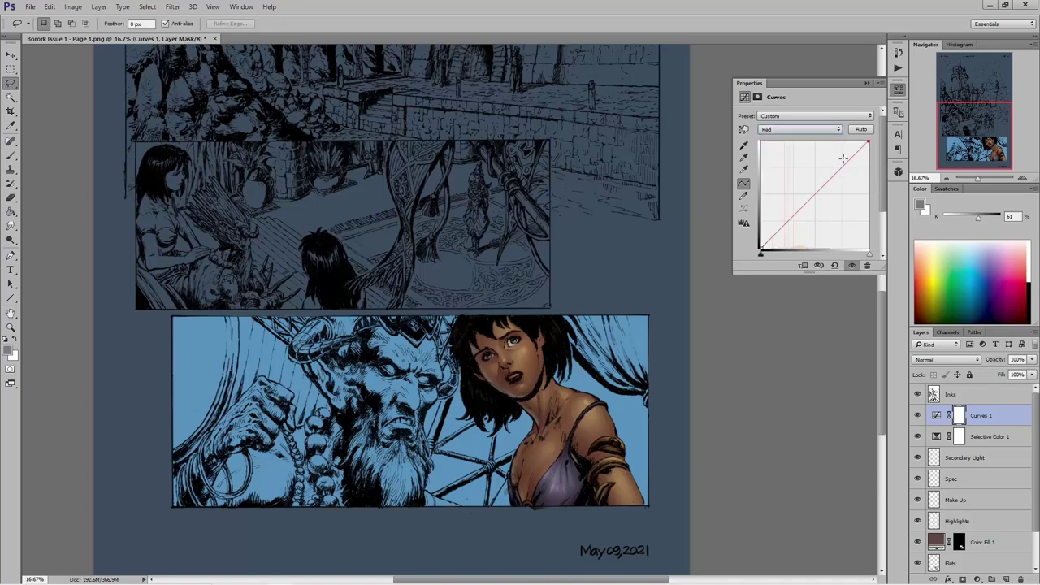
mouse_move(848, 160)
left_mouse_down()
mouse_move(838, 154)
mouse_move(853, 170)
mouse_move(840, 157)
left_mouse_up()
mouse_move(843, 173)
left_mouse_down()
mouse_move(851, 183)
mouse_move(848, 173)
left_mouse_up()
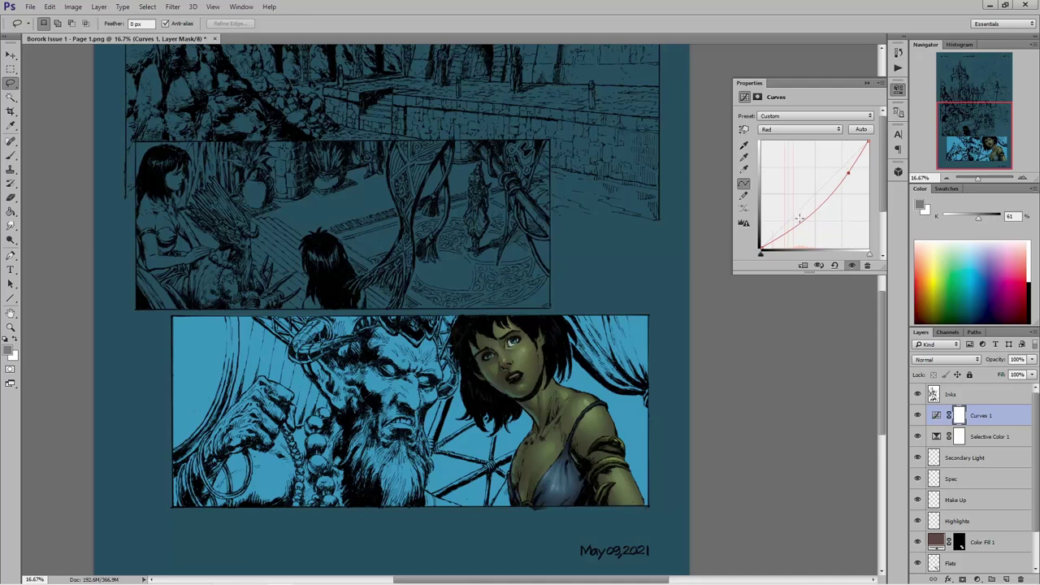
mouse_move(788, 231)
left_mouse_down()
mouse_move(782, 213)
mouse_move(785, 222)
left_mouse_up()
left_click_drag(849, 176, 834, 153)
left_click(866, 83)
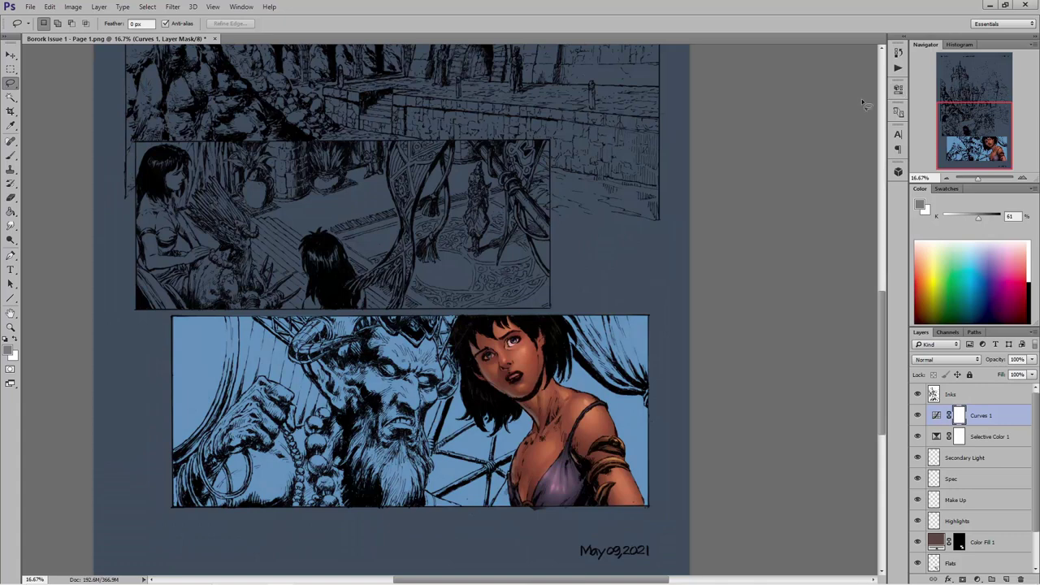
- Delete the Curves 1 adjustment layer and add a fresh Curves adjustment layer above Selective Color 1
double_click(938, 415)
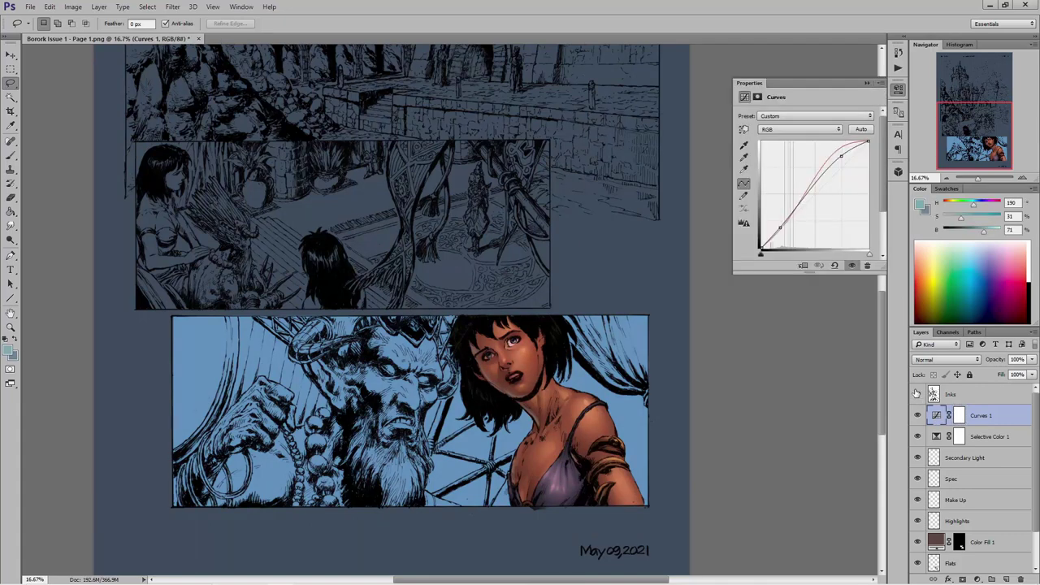
key("Delete")
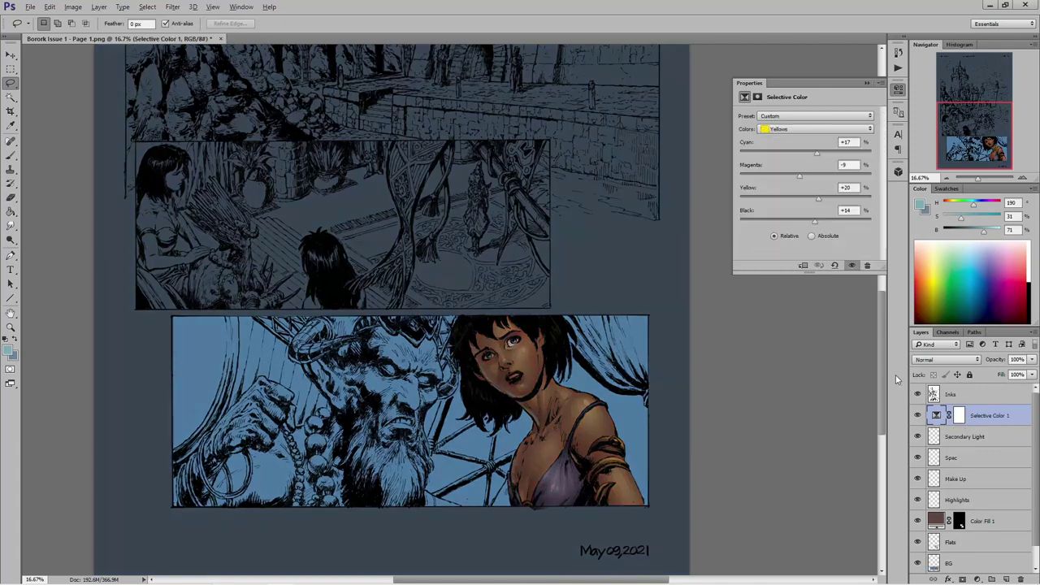
left_click(867, 83)
left_click(98, 7)
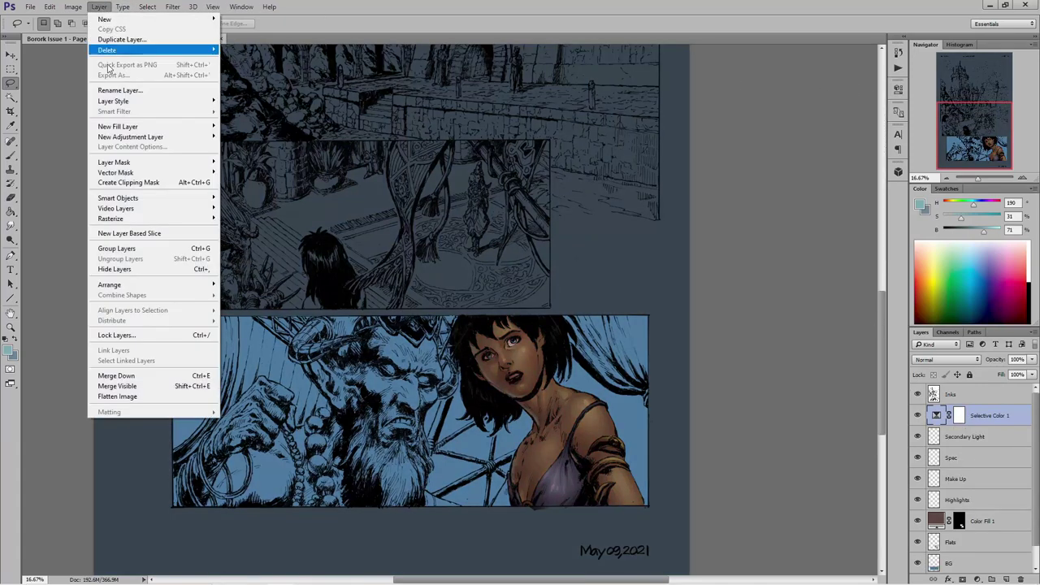
mouse_move(131, 136)
left_click(246, 157)
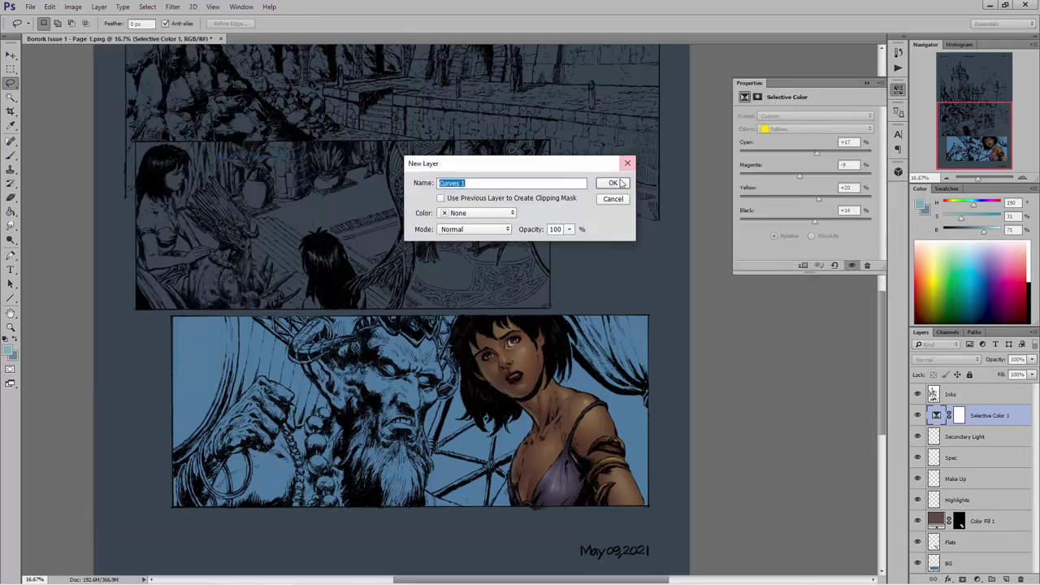
left_click(613, 183)
- Shape the RGB curve with a raised highlight point and a fine-tuned shadow point to brighten the image and add contrast
left_click_drag(842, 166, 837, 159)
left_click_drag(783, 219, 782, 225)
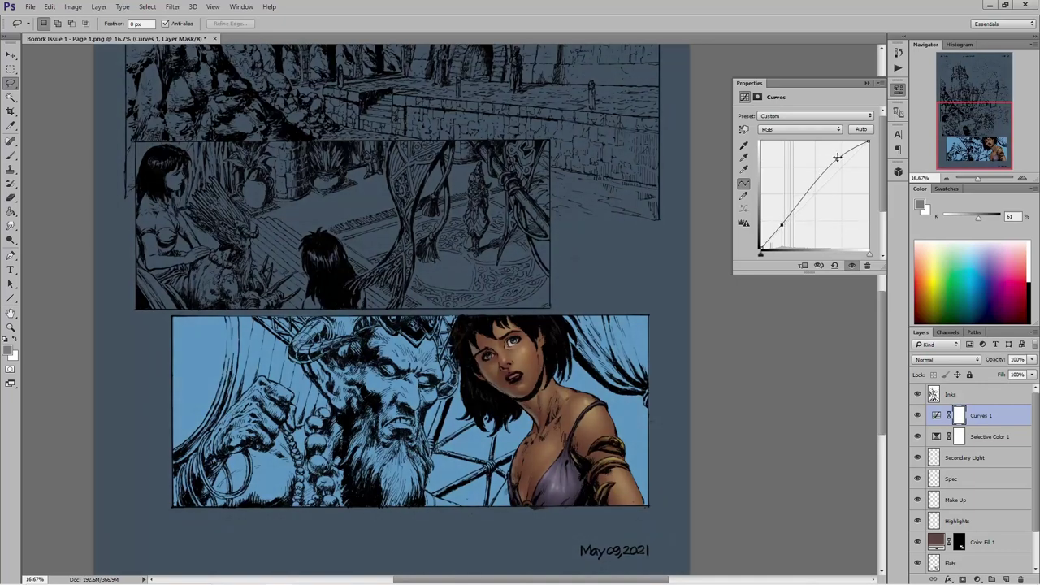
left_click_drag(837, 157, 839, 152)
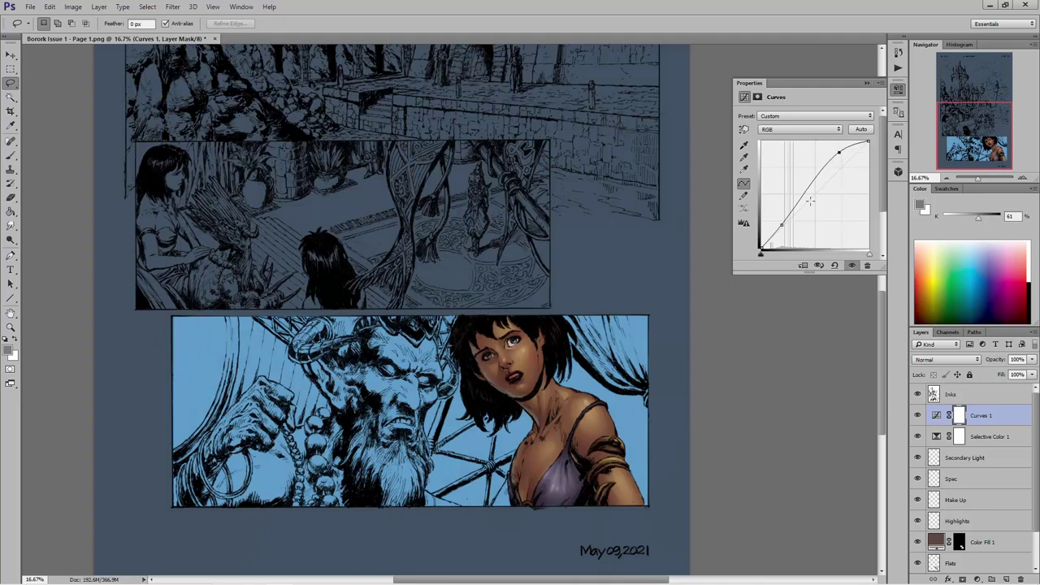
left_click_drag(782, 224, 782, 226)
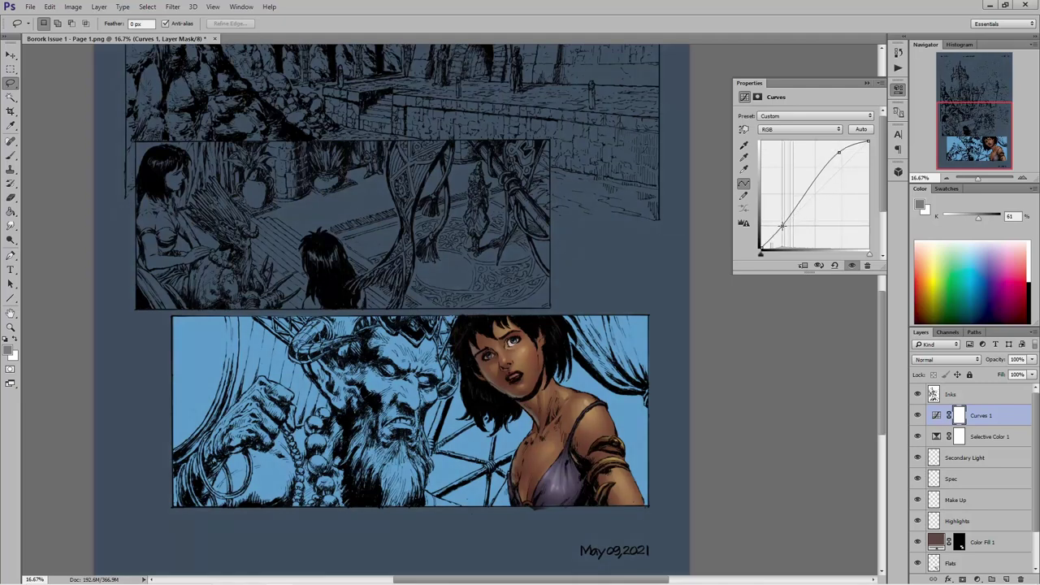
left_click_drag(782, 225, 783, 223)
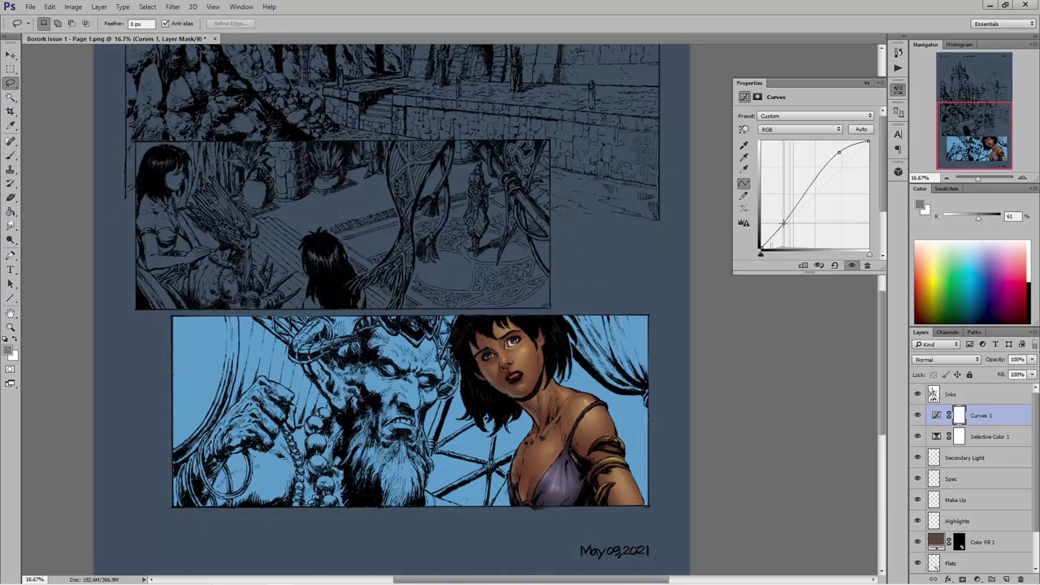
left_click_drag(782, 223, 783, 222)
left_click(866, 83)
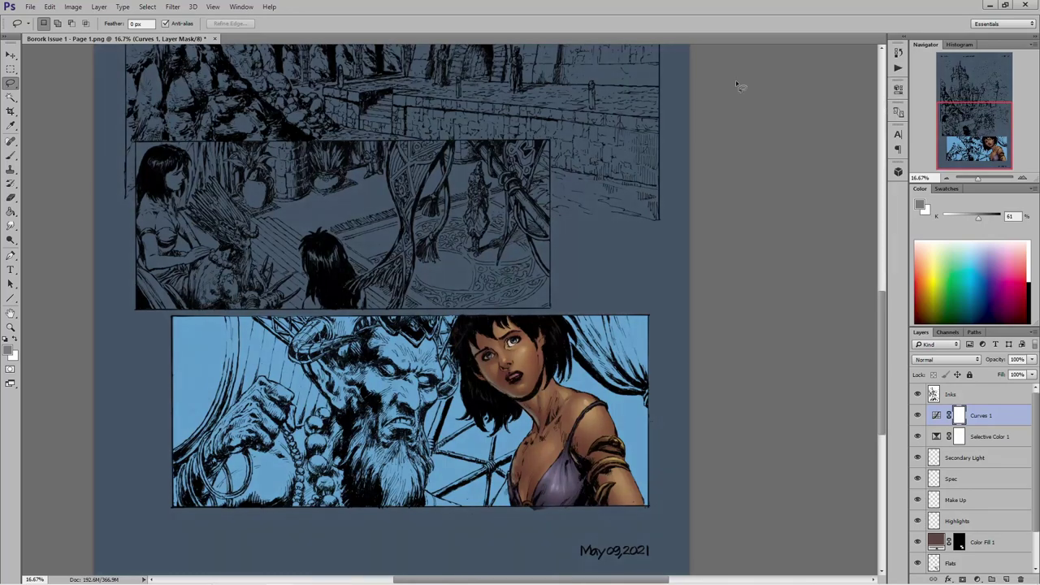
- Add a Color Balance adjustment layer above Curves 1 and shift its midtones toward red and blue
left_click(104, 7)
mouse_move(134, 136)
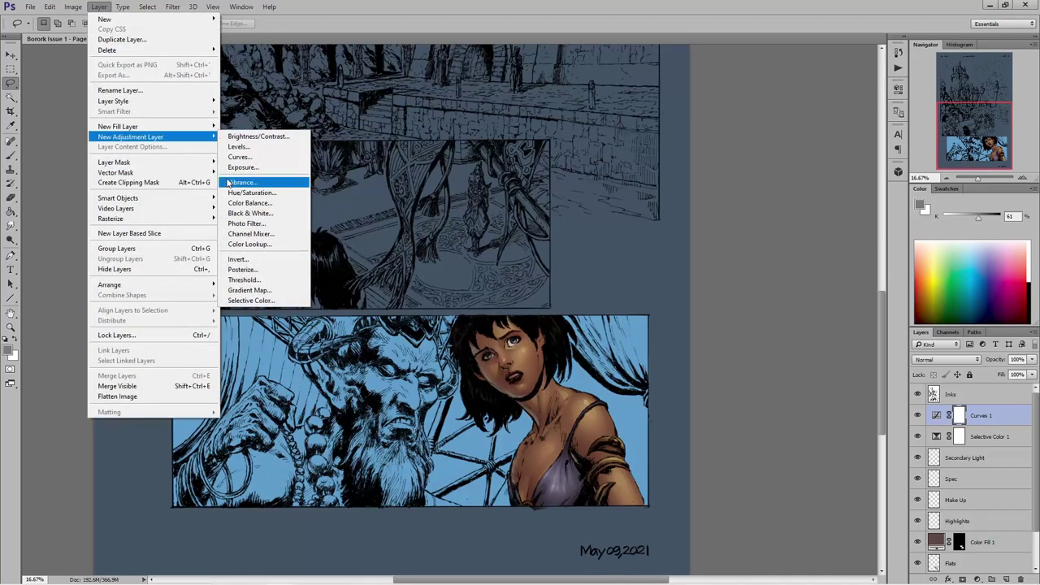
left_click(276, 203)
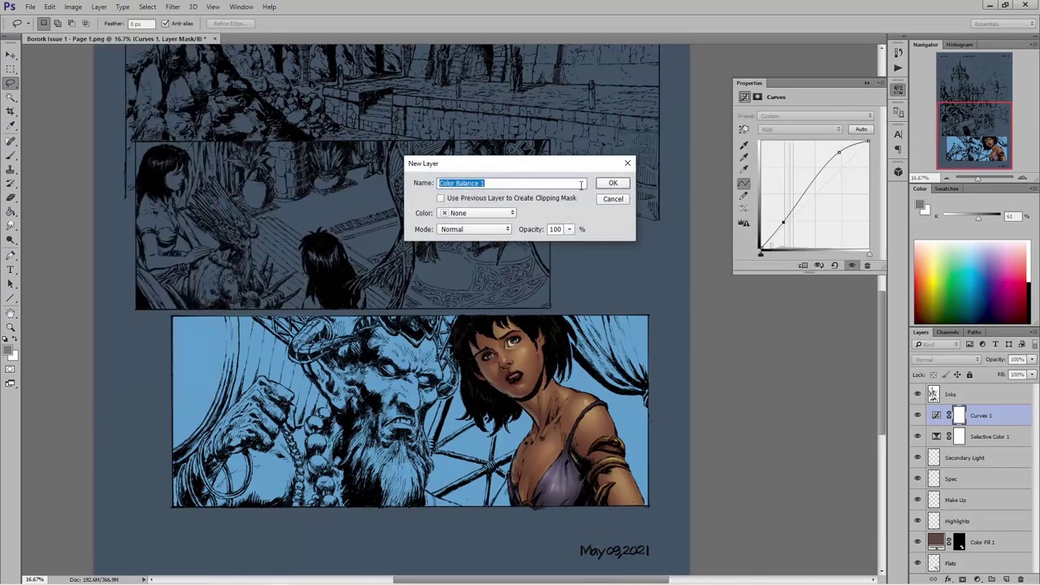
left_click(614, 179)
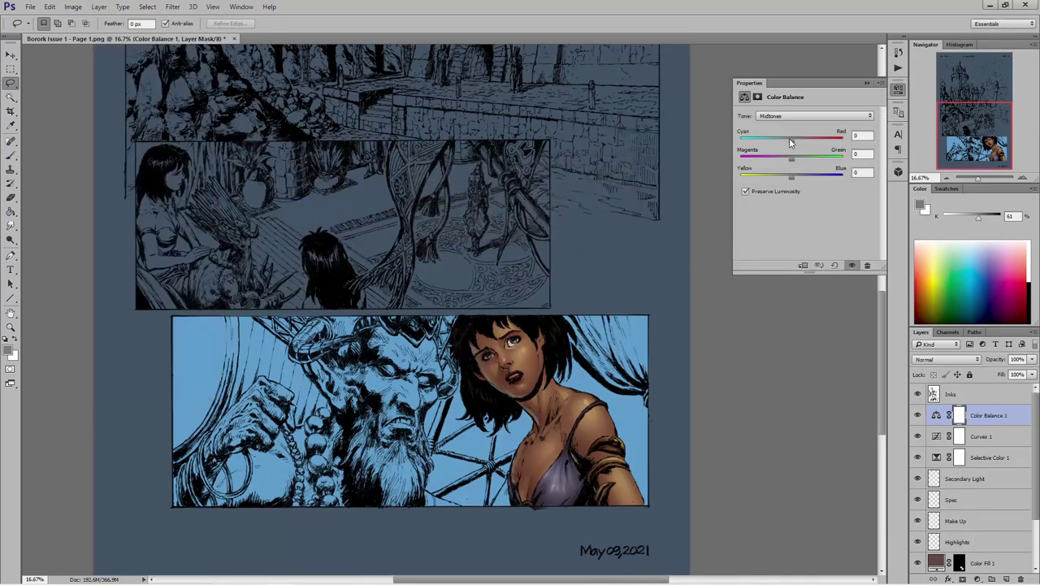
left_click_drag(790, 142, 800, 165)
left_click_drag(800, 165, 799, 183)
left_click(867, 83)
- Hide the BG layer to judge the woman's colours against the plain backdrop, and show it again
scroll(962, 497, "down", 3)
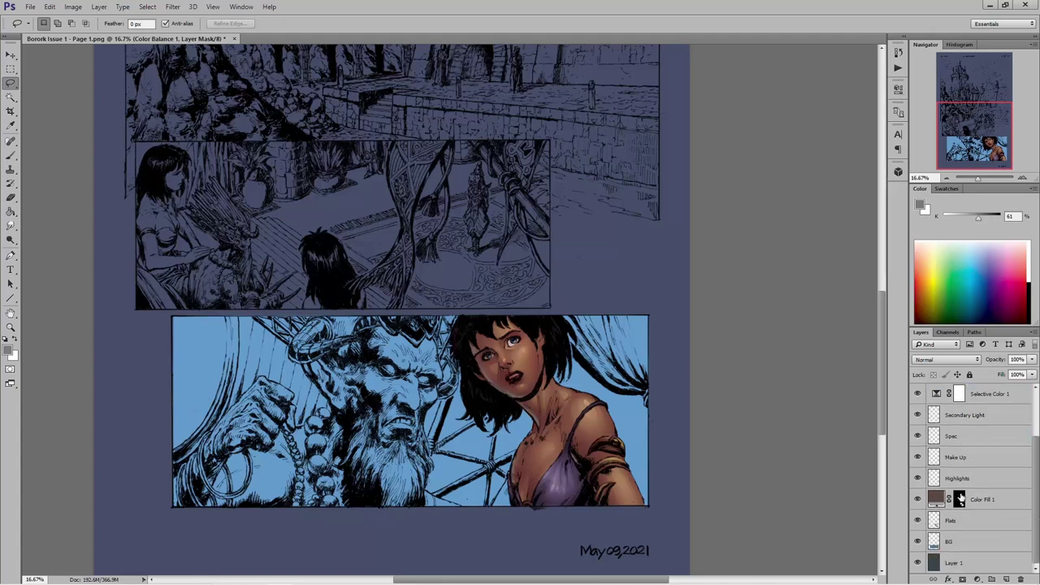
left_click(918, 542)
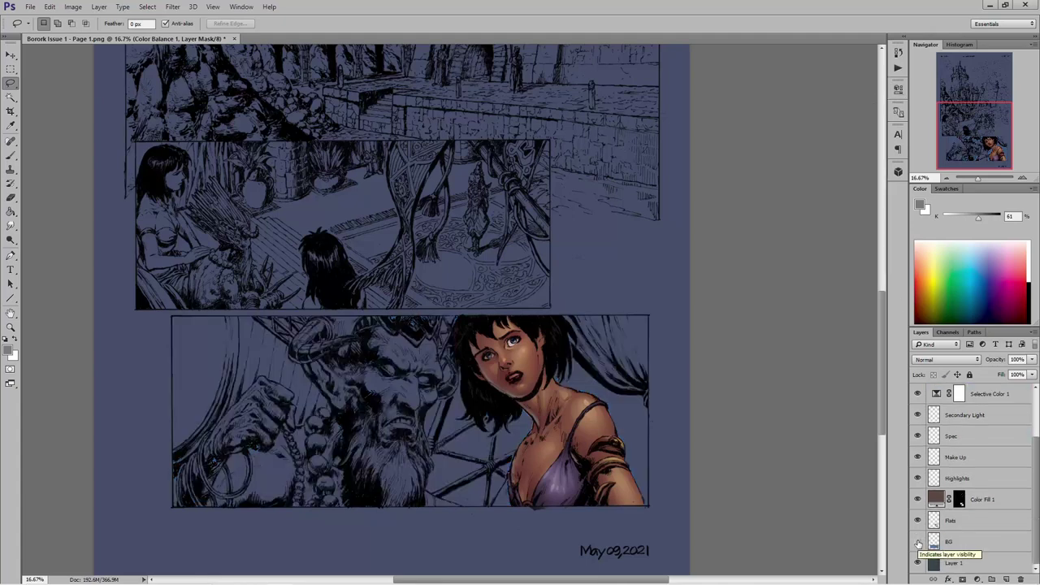
left_click(918, 542)
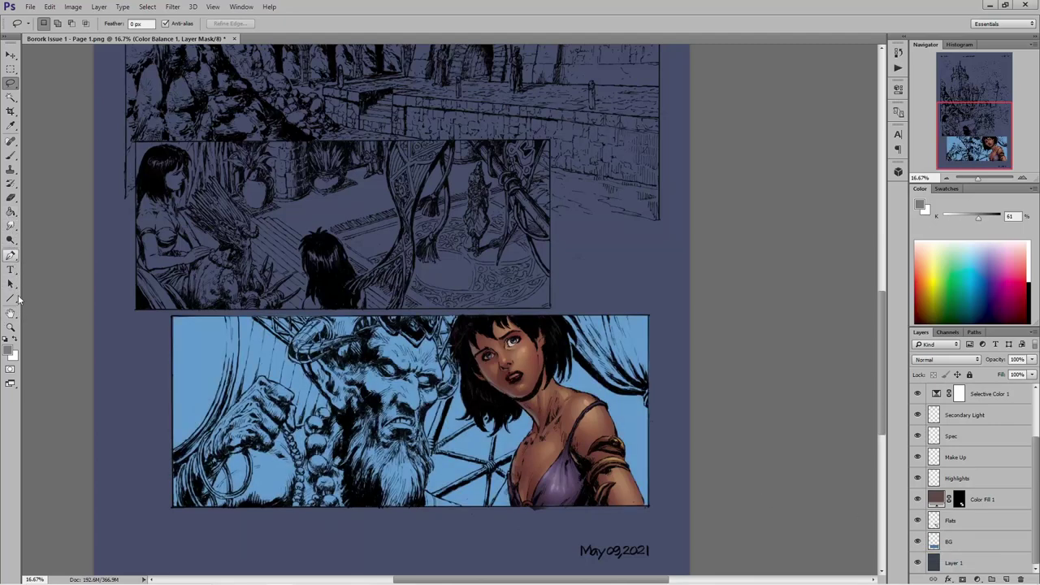
- Examine the woman's graded colours up close and against the whole comic page
left_click(11, 326)
left_click(559, 401)
left_click(558, 400)
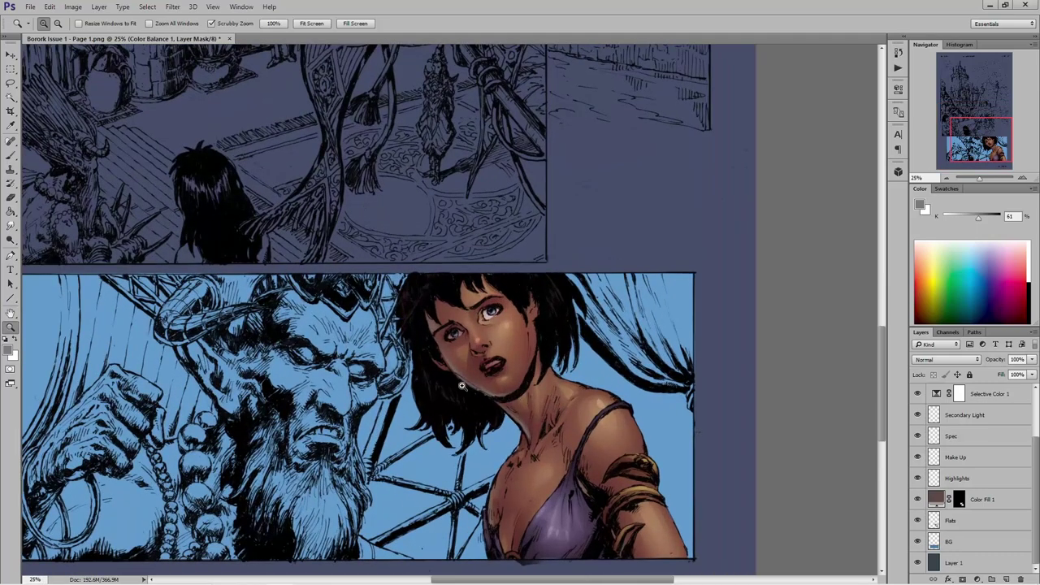
left_click(456, 429)
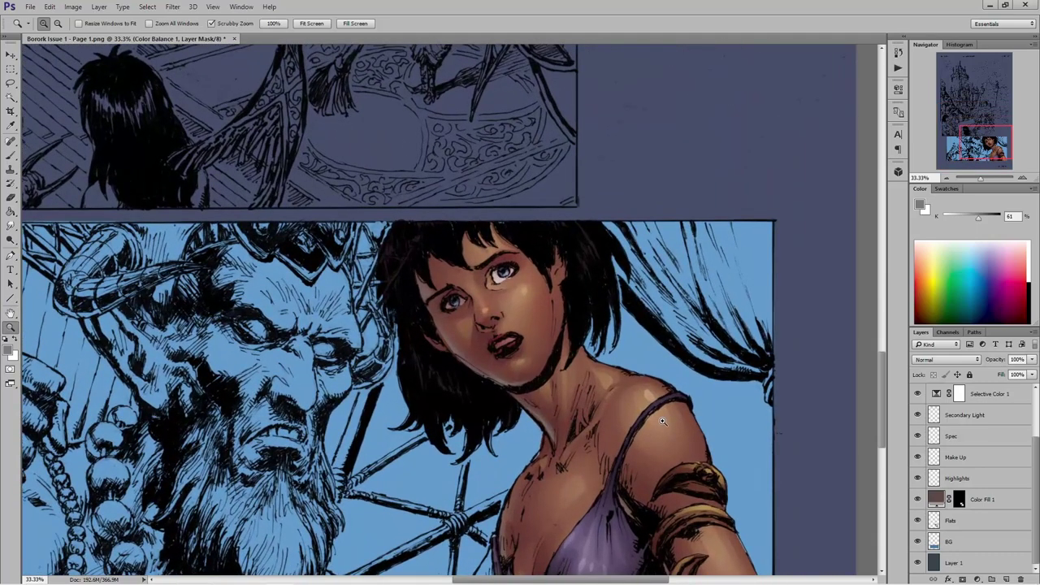
scroll(660, 419, "down", 2)
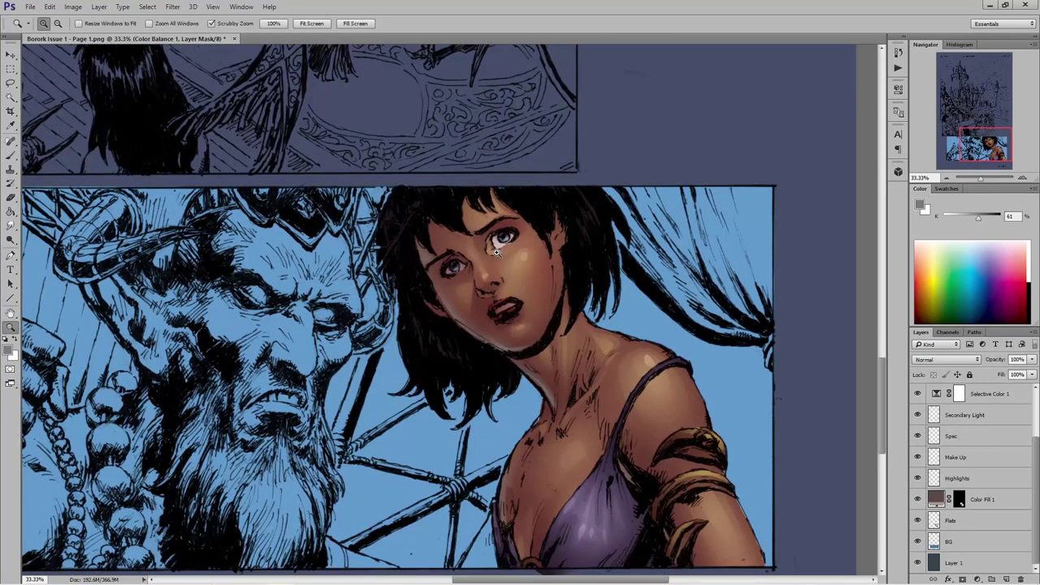
scroll(487, 305, "down", 2)
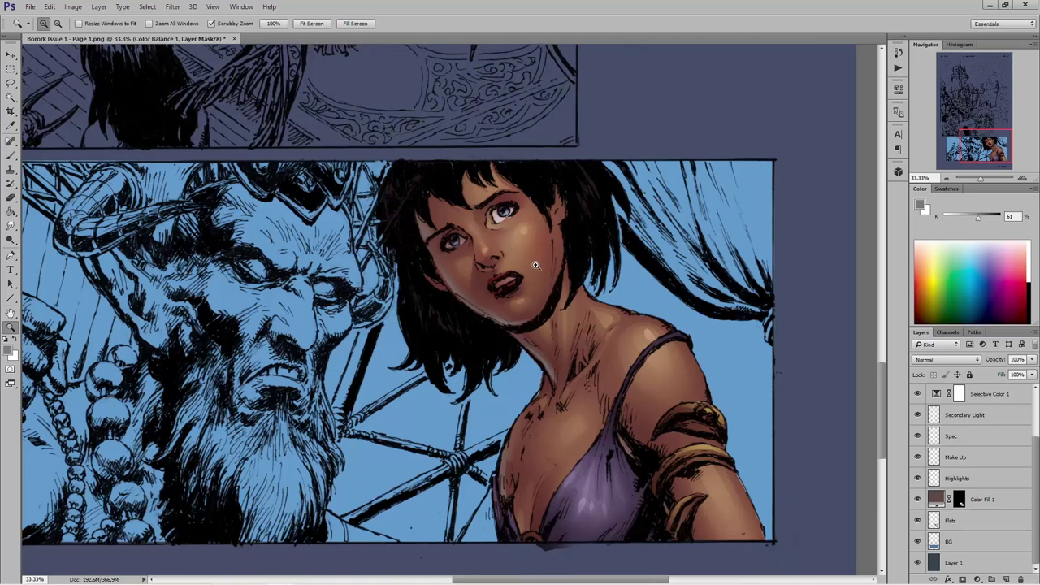
right_click(479, 248)
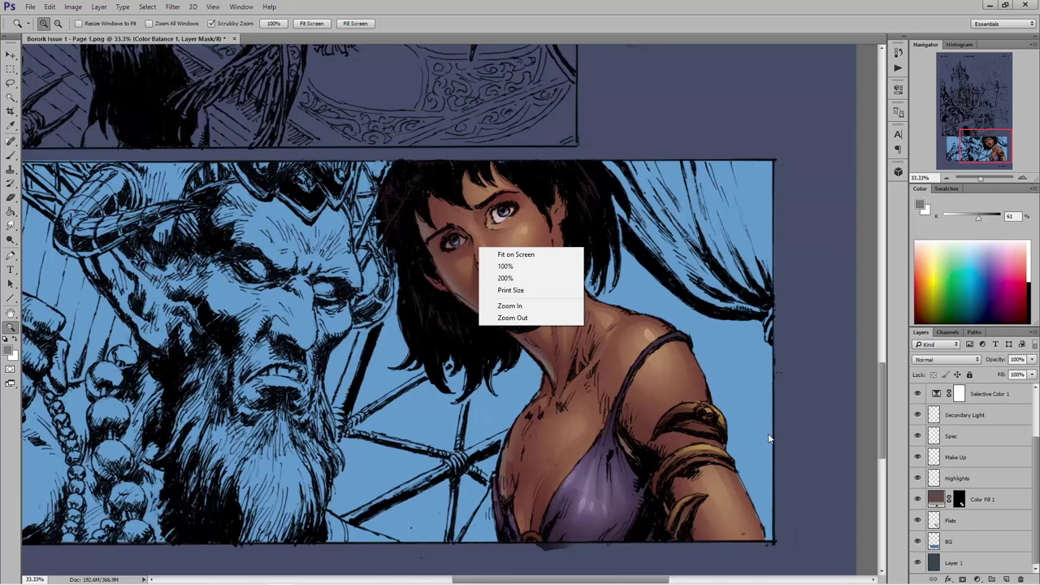
left_click(536, 255)
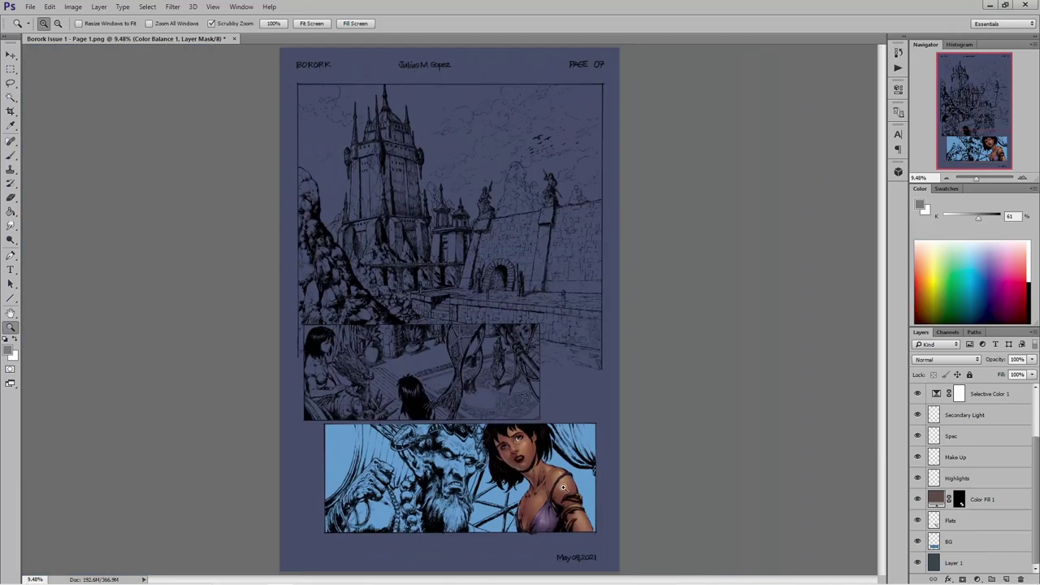
left_click(527, 537)
left_click(491, 529)
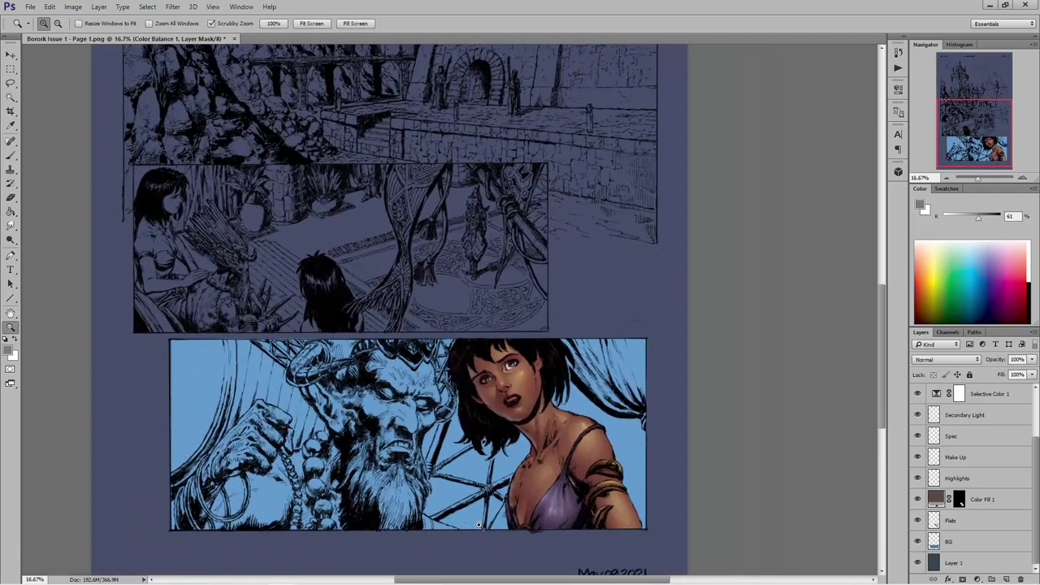
left_click(479, 522)
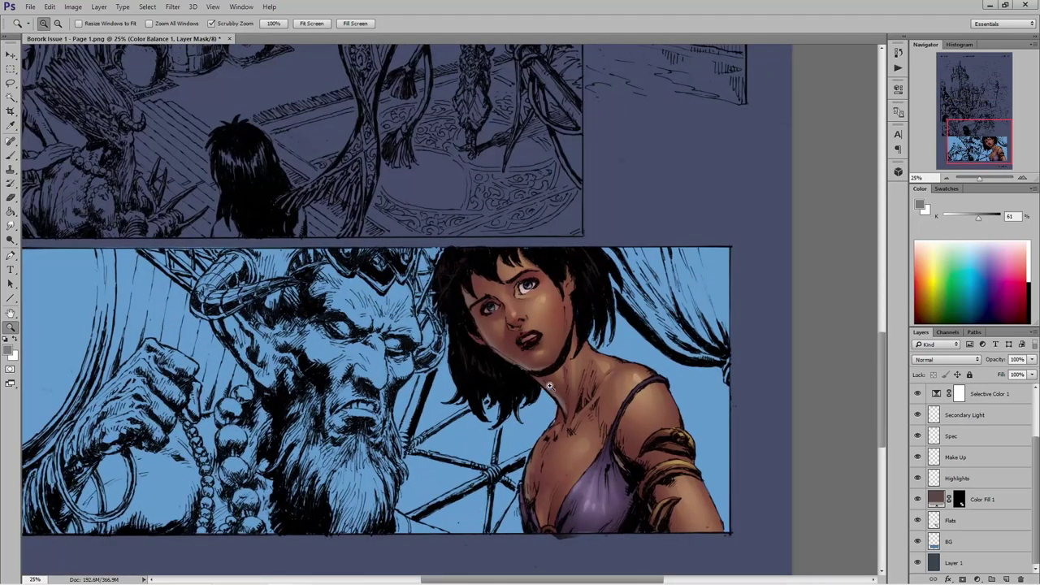
- On the Spec layer, lasso small highlight shapes on the woman's lower lip and brush them with white at 30% opacity
left_click(949, 438)
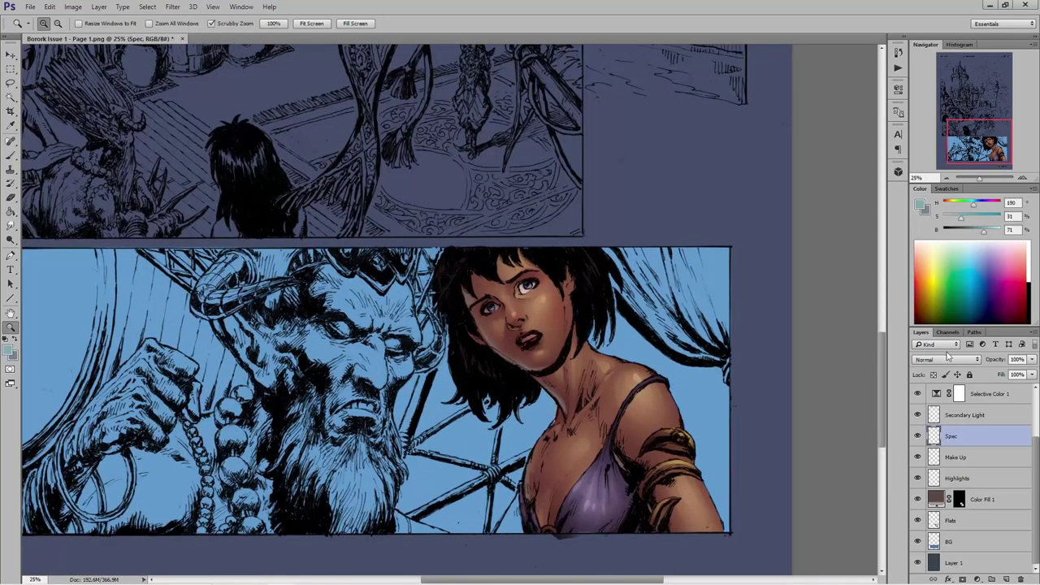
left_click(11, 82)
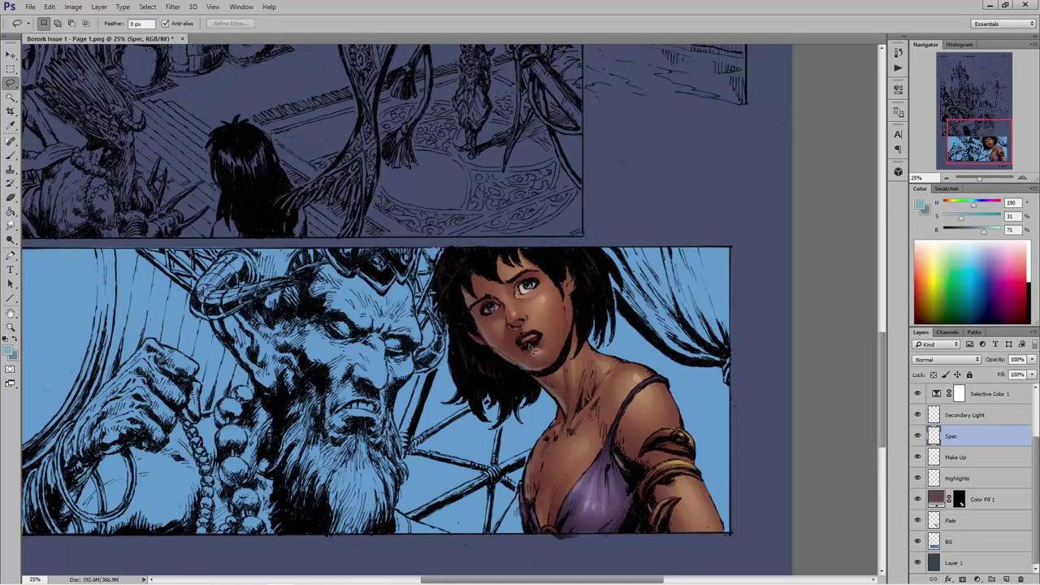
mouse_move(534, 346)
left_mouse_down()
mouse_move(543, 350)
mouse_move(531, 346)
left_mouse_up()
key("shift")
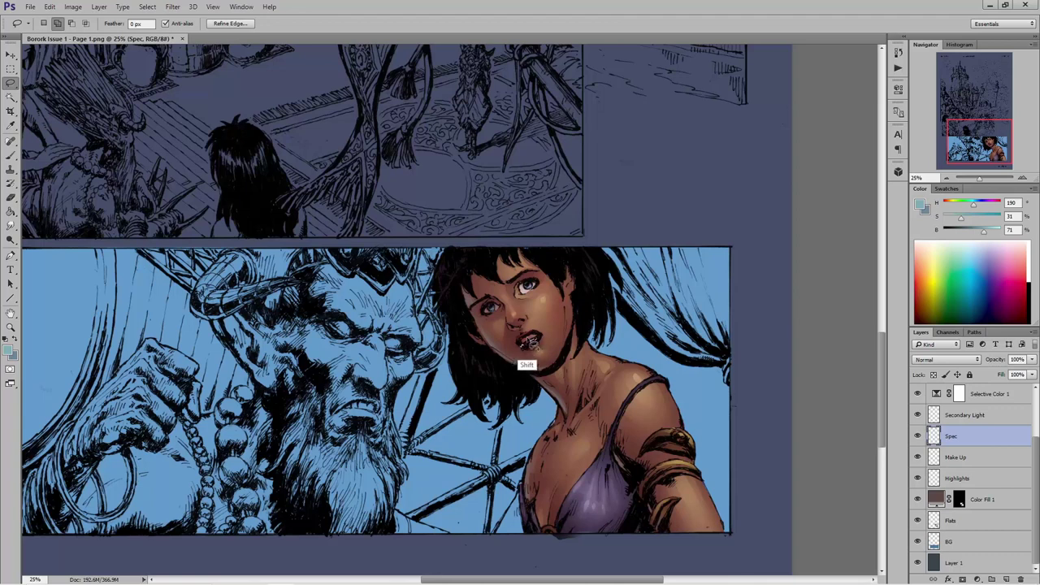
mouse_move(534, 348)
left_mouse_down()
mouse_move(521, 363)
mouse_move(541, 341)
mouse_move(529, 335)
left_mouse_up()
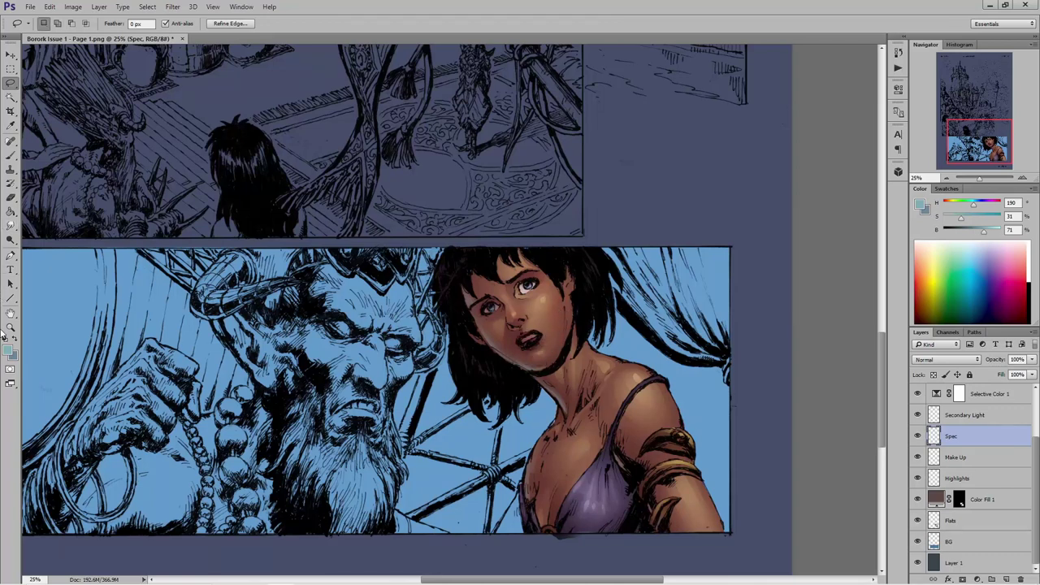
left_click(8, 339)
left_click(14, 340)
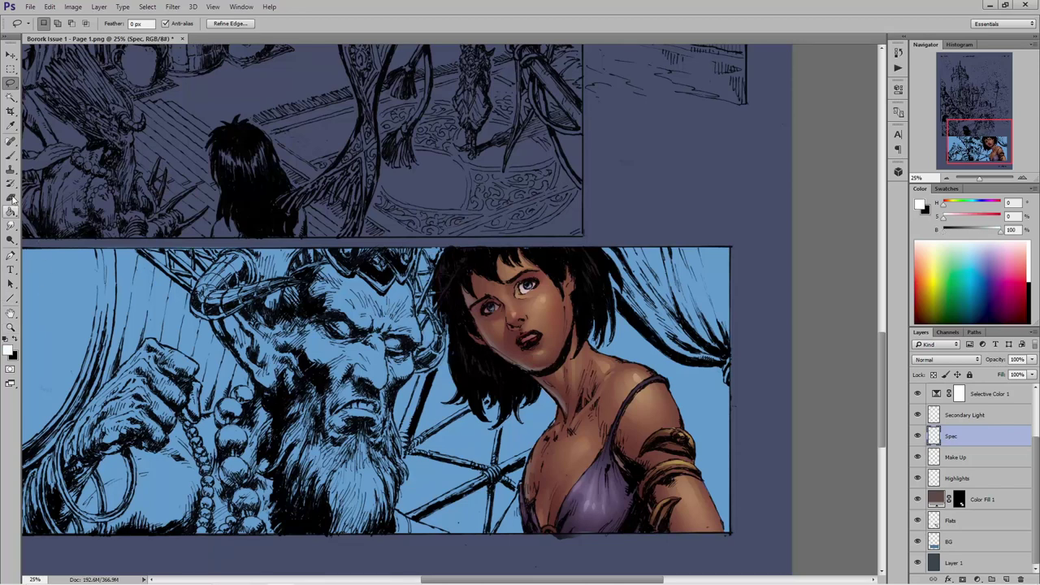
left_click(10, 154)
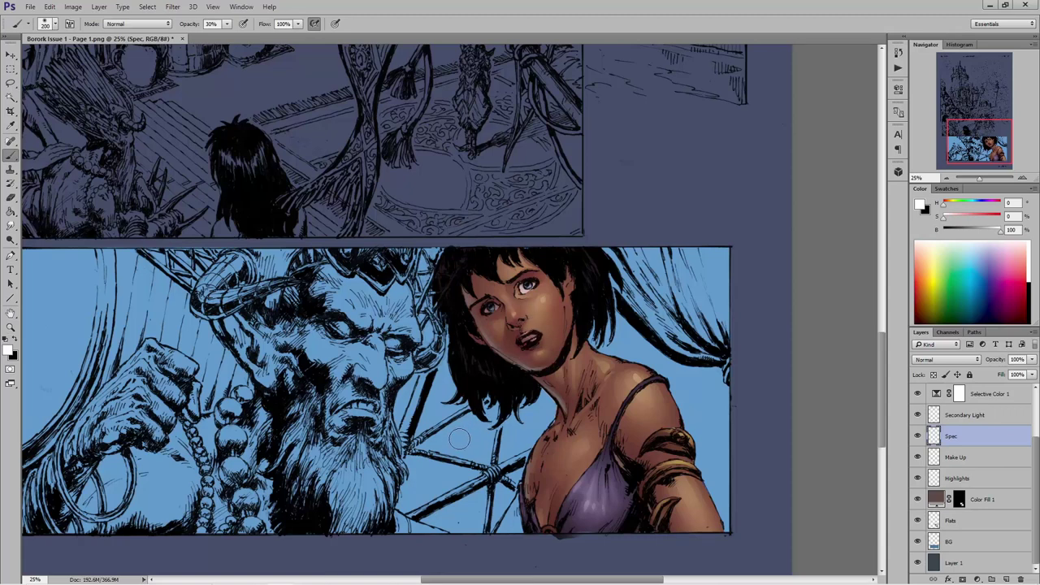
key("ctrl+m")
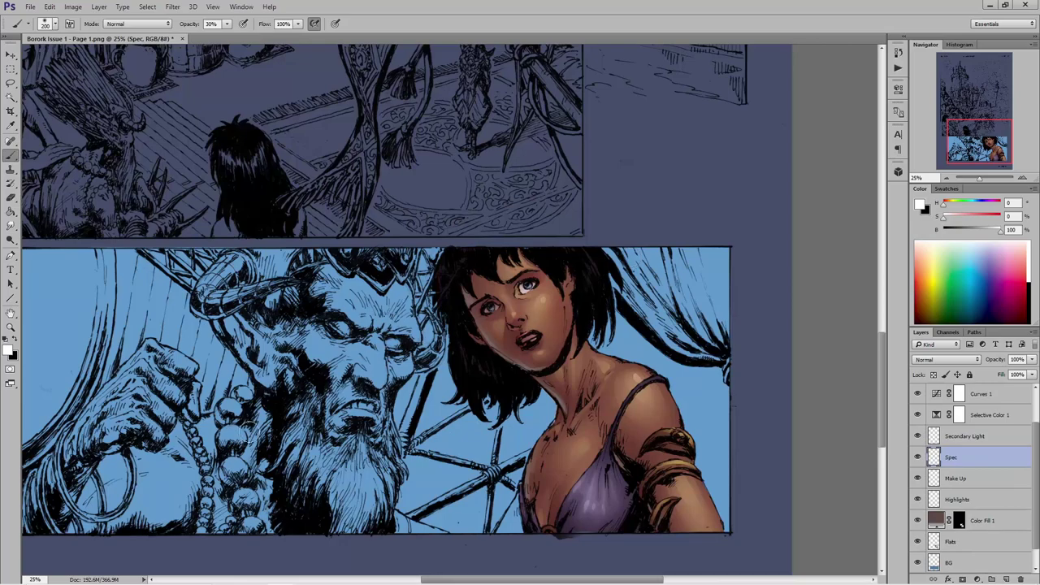
- Fit the whole comic page in view to review the finished colouring
left_click(10, 325)
right_click(192, 344)
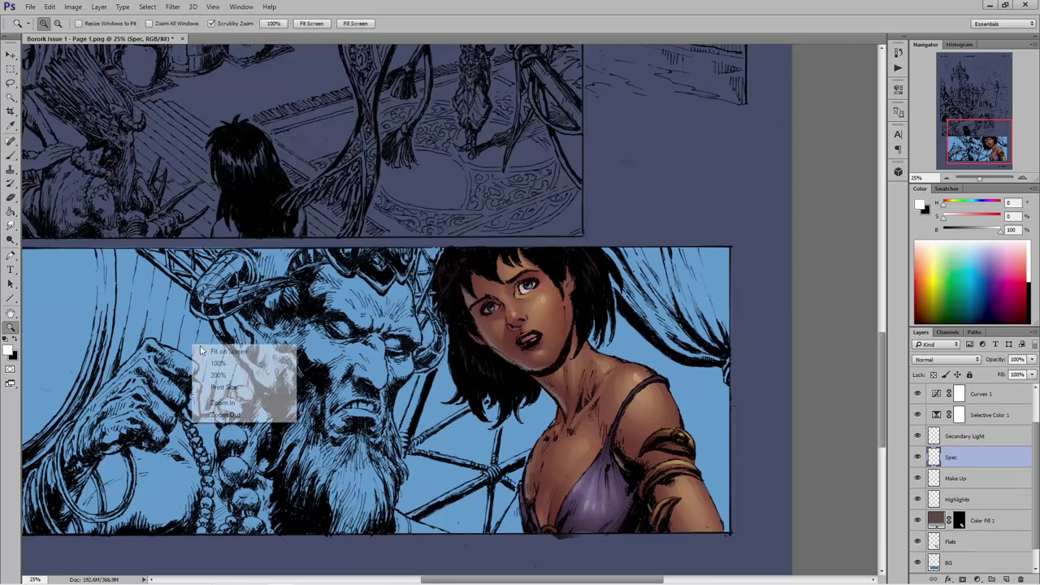
left_click(230, 351)
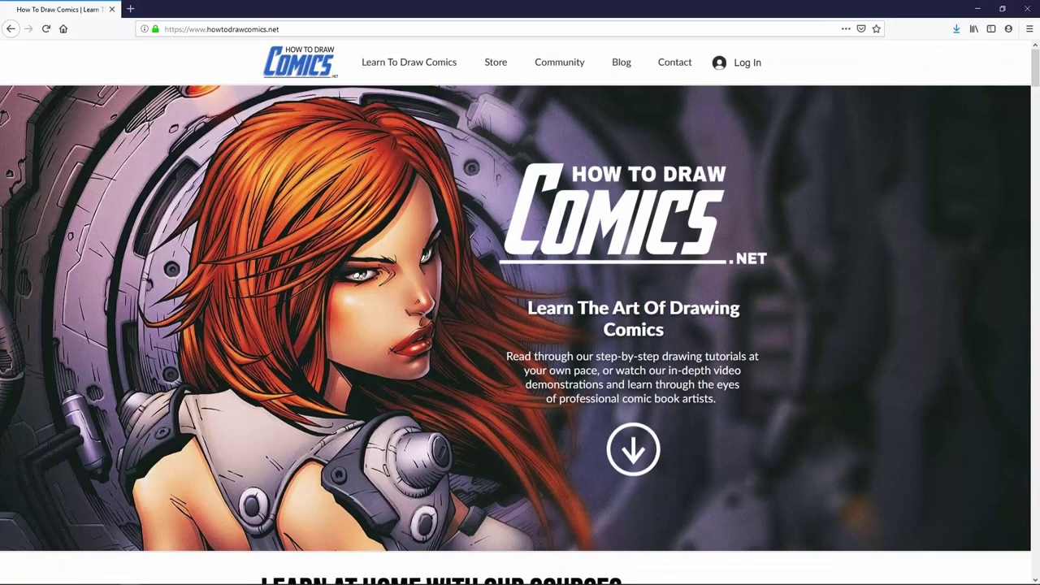